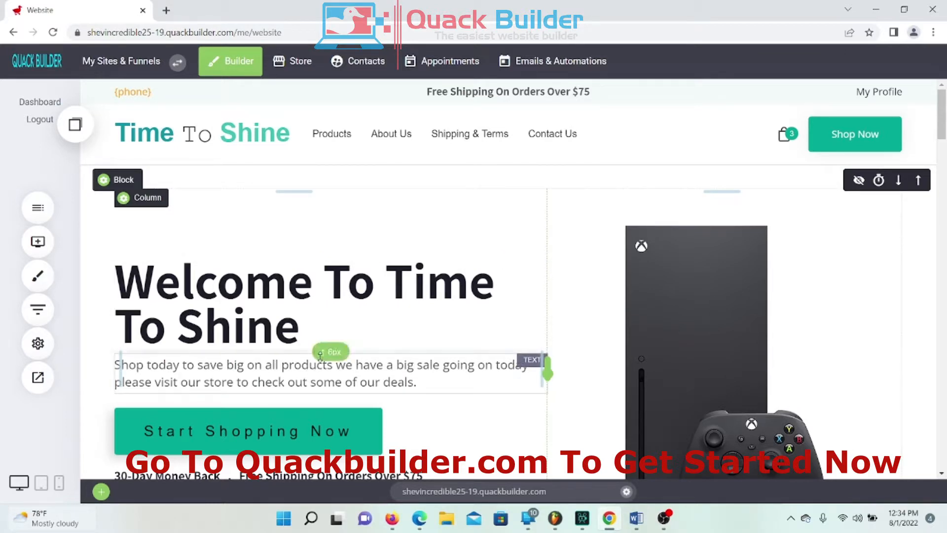
Step: Dismiss the OneDrive storage notification
scroll(328, 351, down, 4)
scroll(332, 361, up, 4)
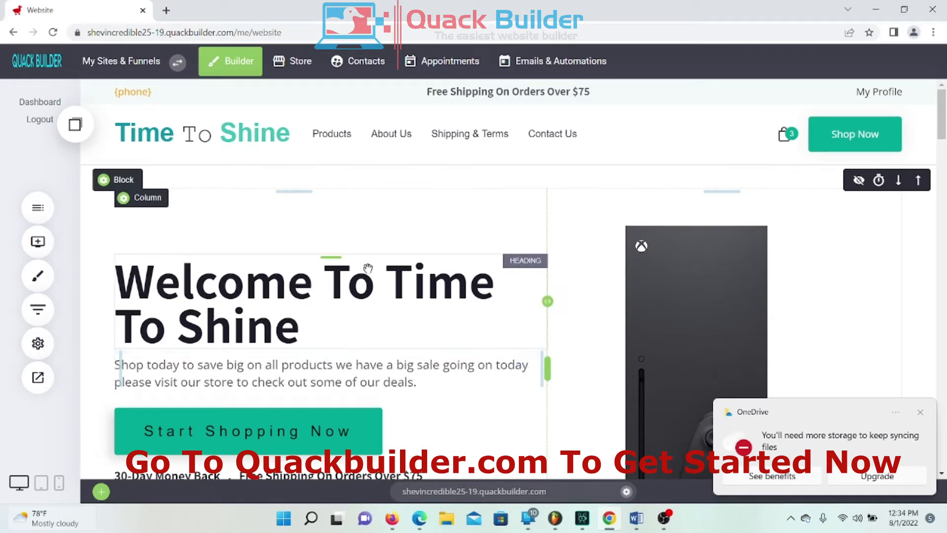
click(920, 413)
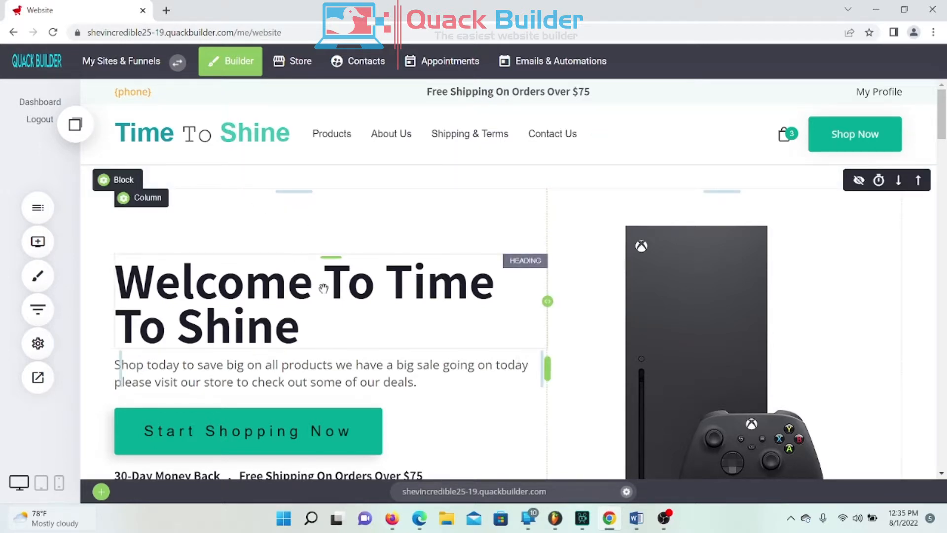
Step: Go to Store to reach the E-Commerce Setup Your Store dashboard
scroll(363, 359, down, 5)
scroll(363, 359, up, 5)
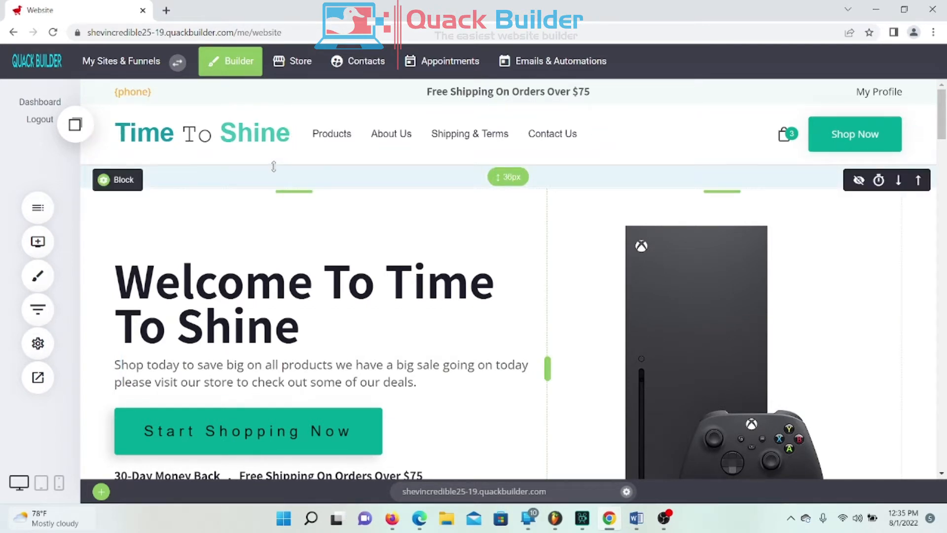
click(294, 72)
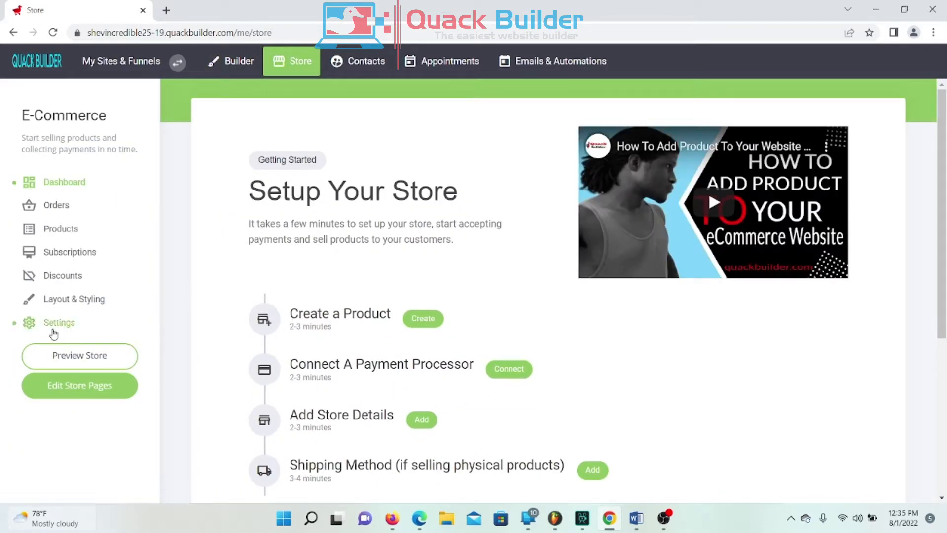
click(55, 328)
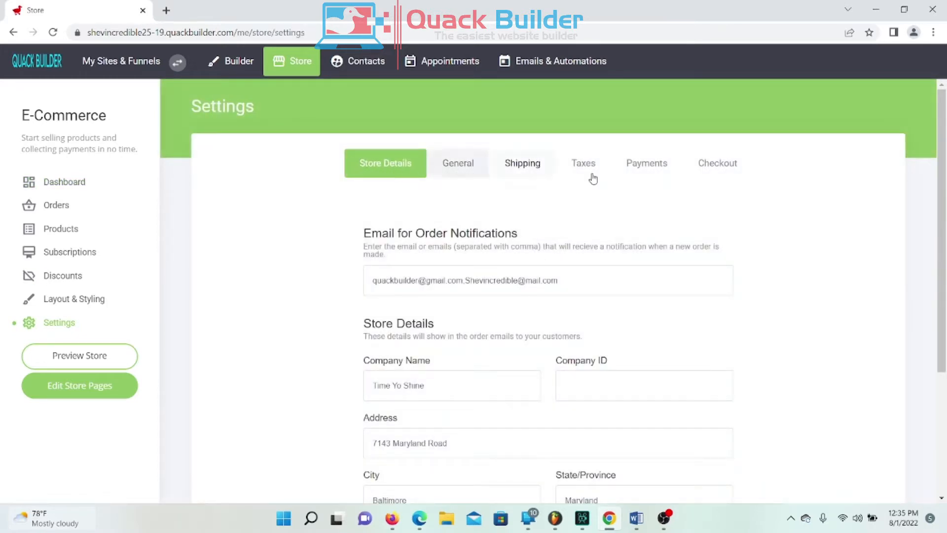
click(449, 170)
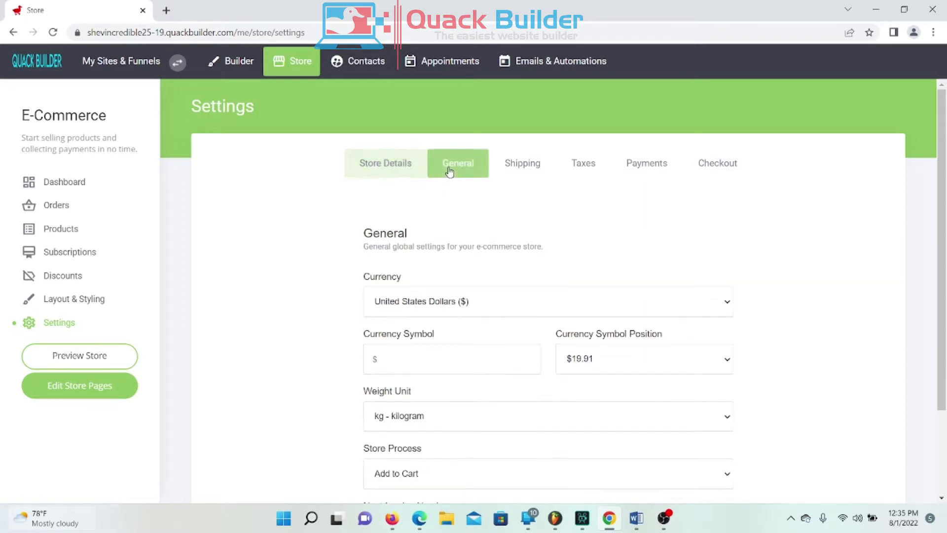
click(525, 169)
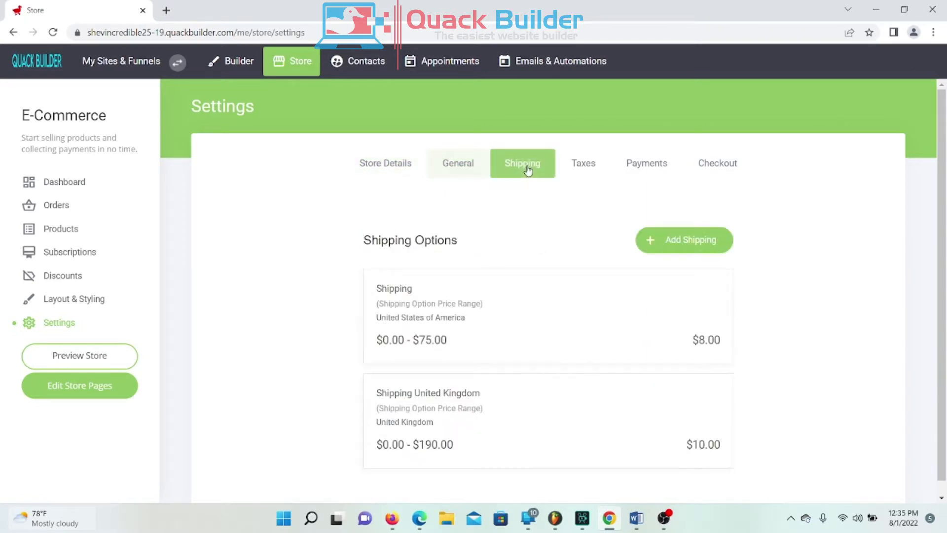
click(597, 164)
click(638, 167)
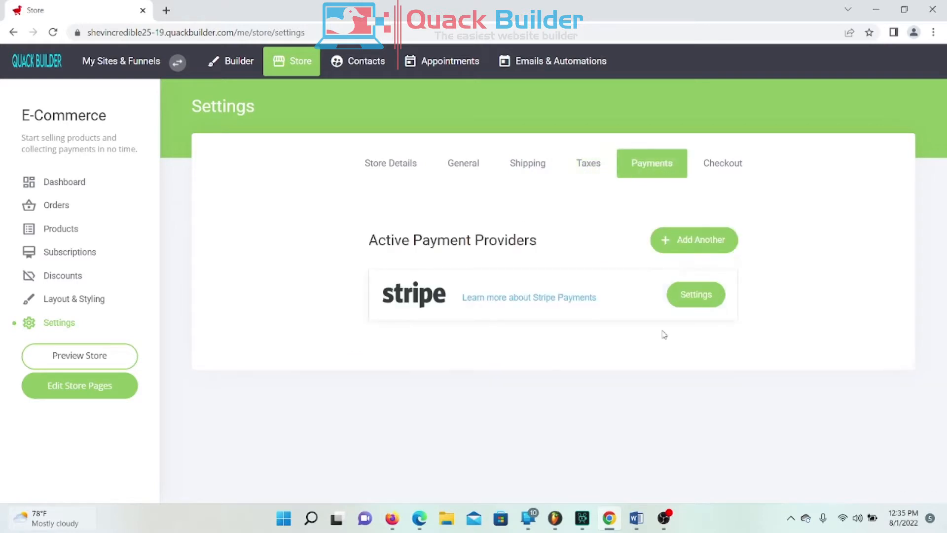
click(723, 170)
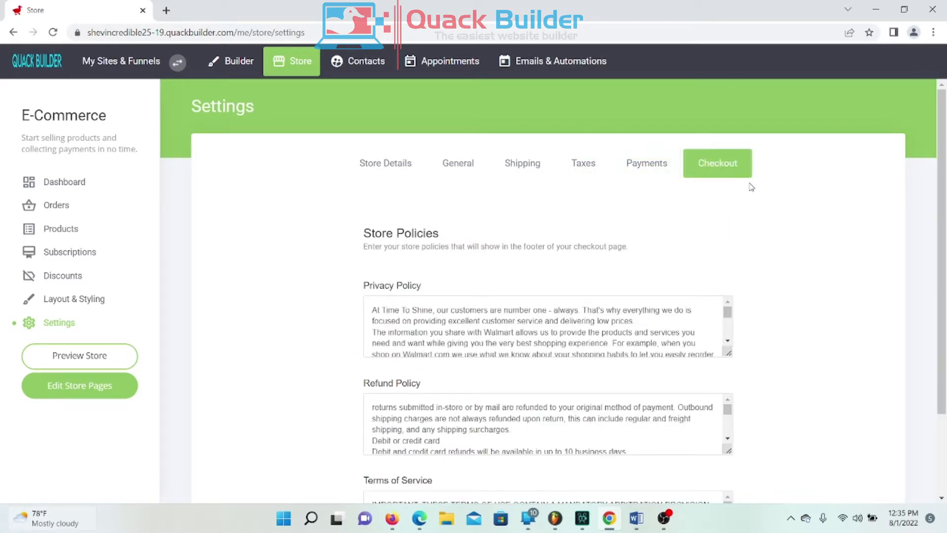
scroll(811, 250, down, 2)
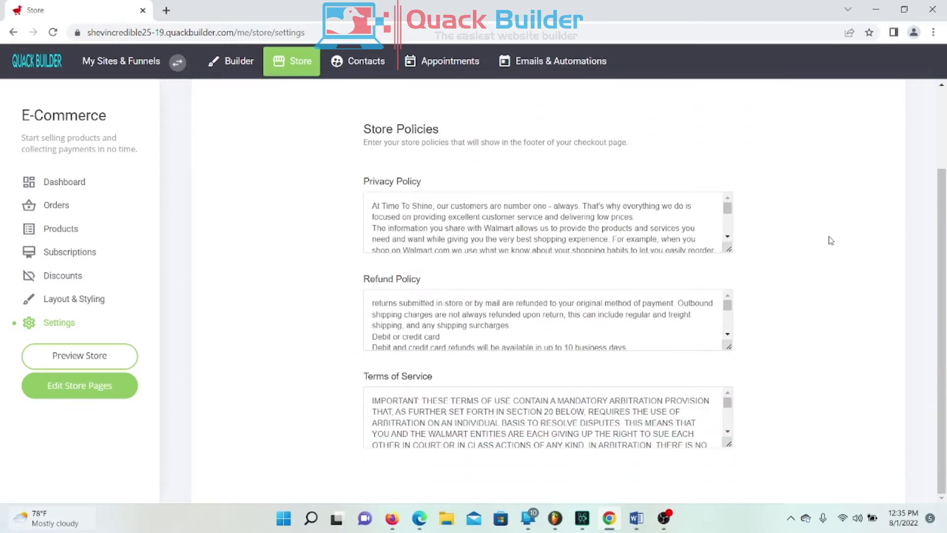
scroll(558, 316, down, 1)
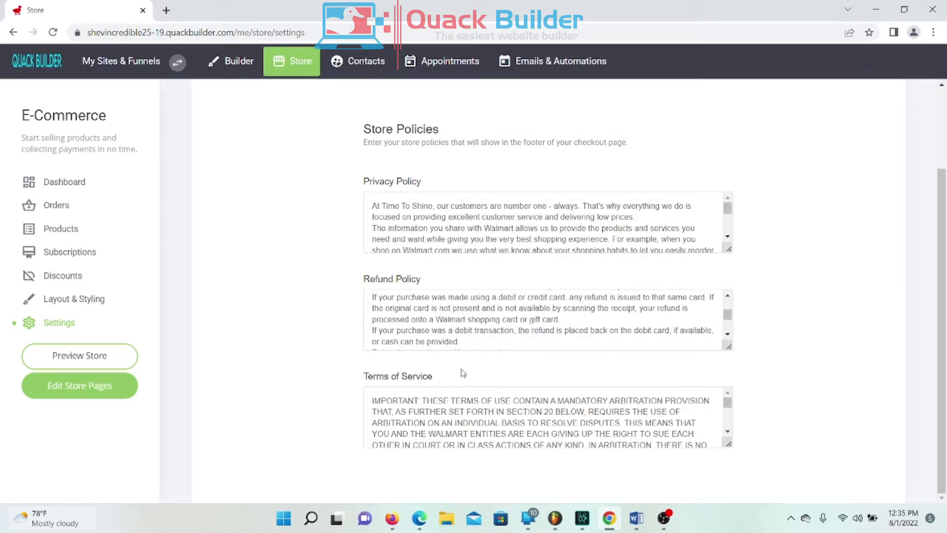
scroll(302, 378, up, 2)
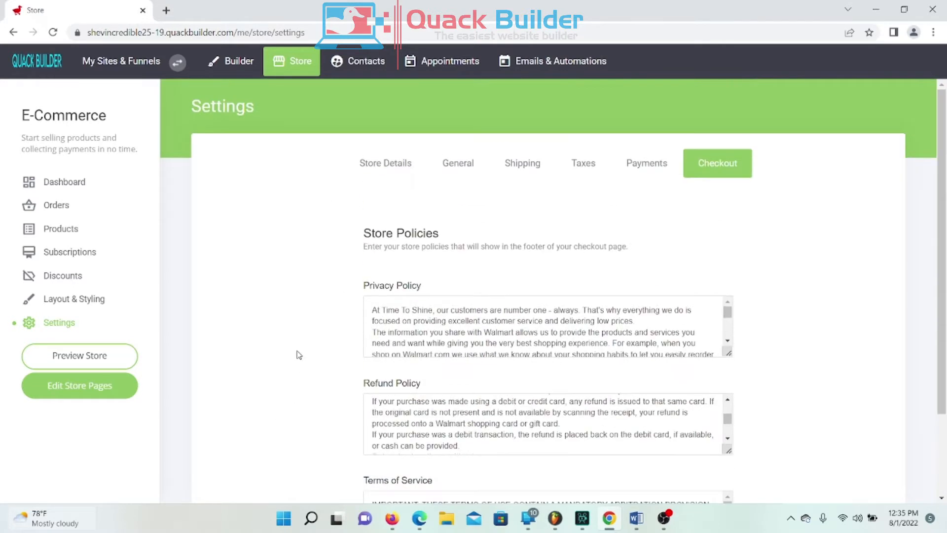
click(403, 177)
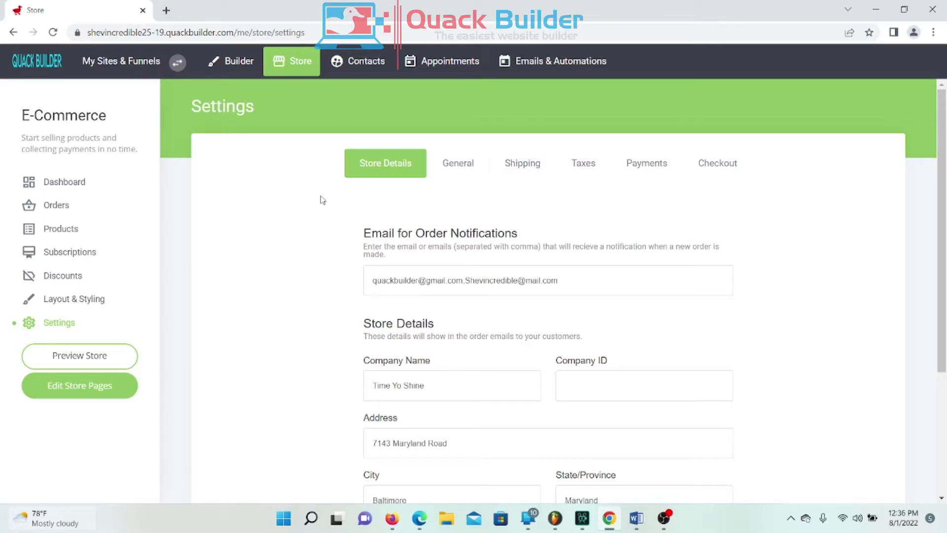
click(68, 182)
click(53, 209)
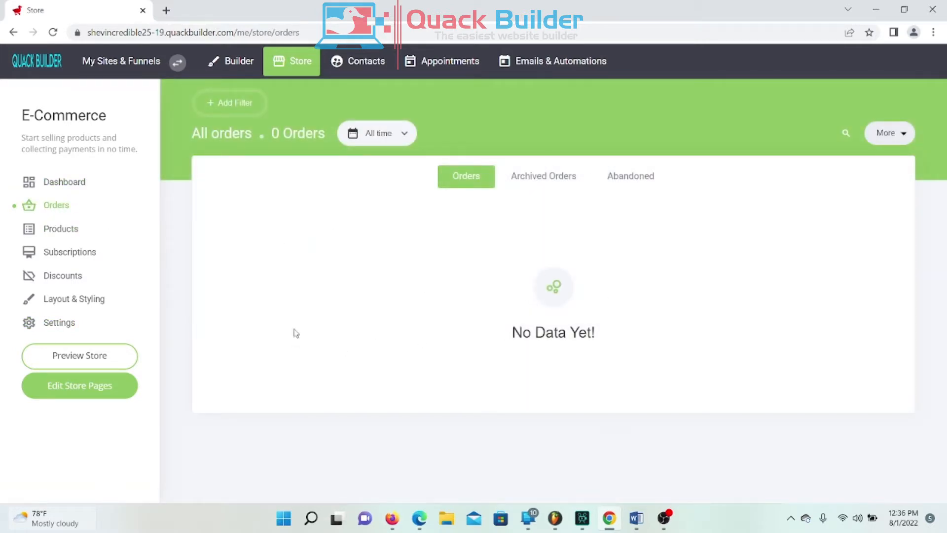
click(50, 192)
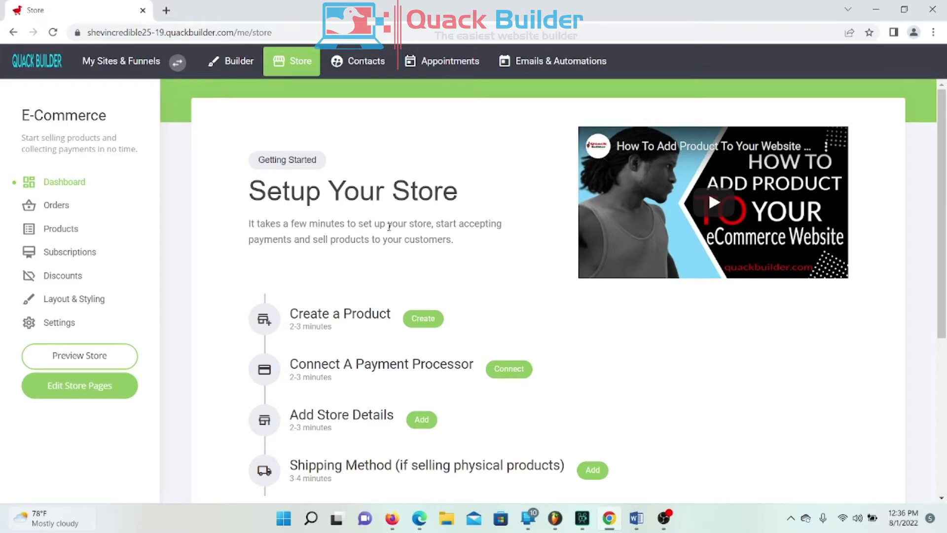
Step: Return to the Builder editor and scroll to the hidden blocks above Best Selling Products
click(241, 66)
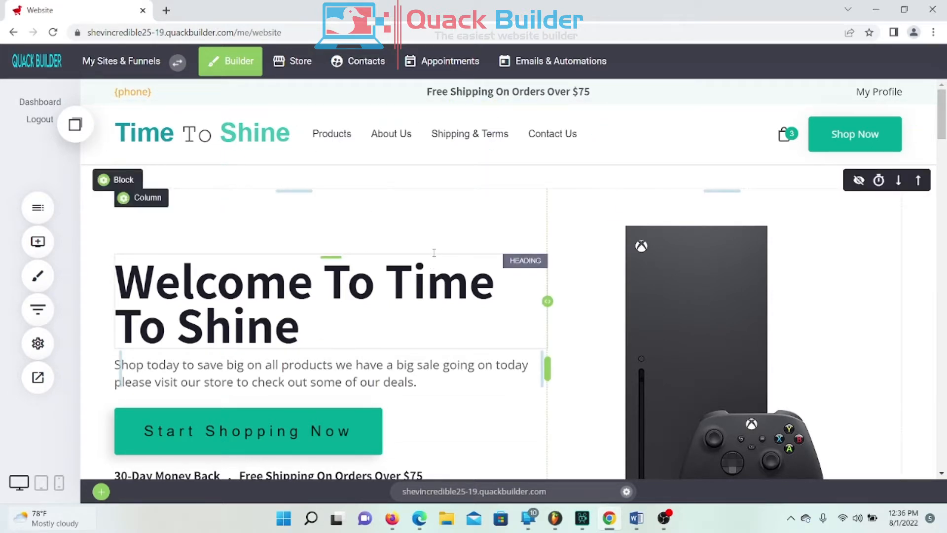
scroll(414, 260, down, 7)
scroll(414, 260, up, 7)
scroll(194, 285, down, 3)
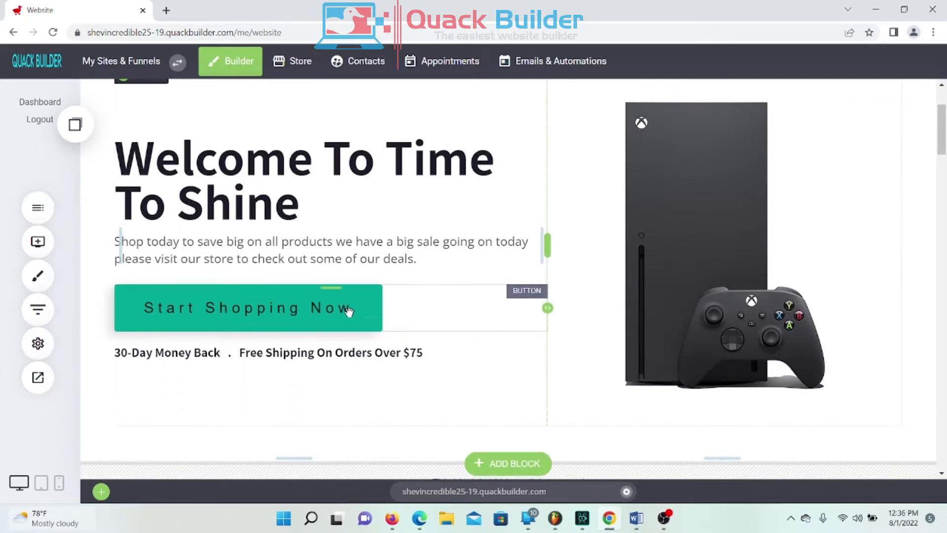
scroll(370, 324, down, 4)
scroll(370, 325, up, 4)
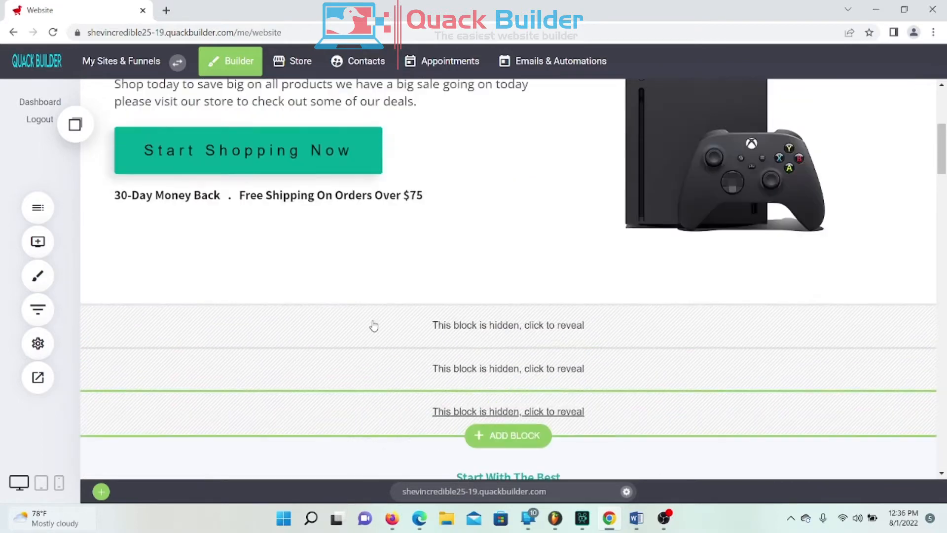
scroll(373, 322, up, 3)
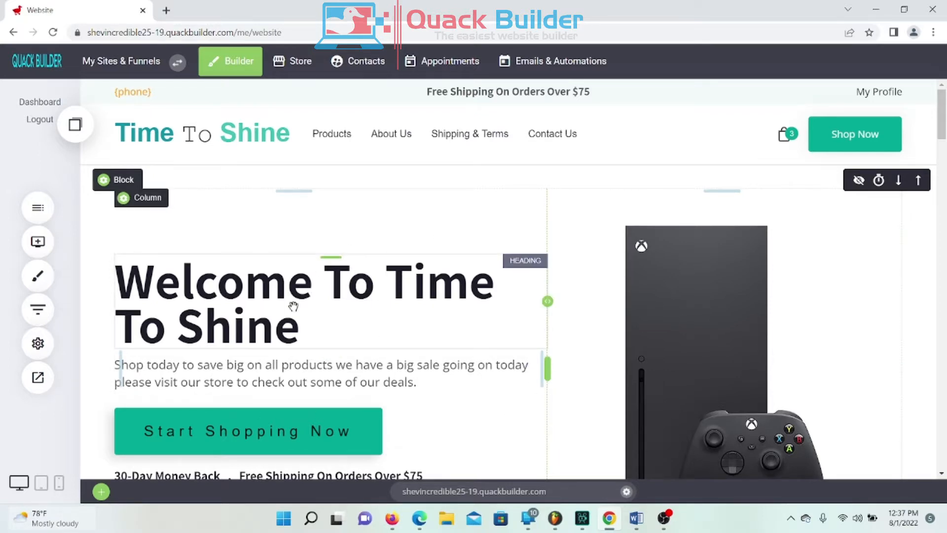
scroll(293, 306, down, 18)
scroll(290, 314, up, 15)
scroll(254, 328, down, 5)
scroll(254, 327, up, 5)
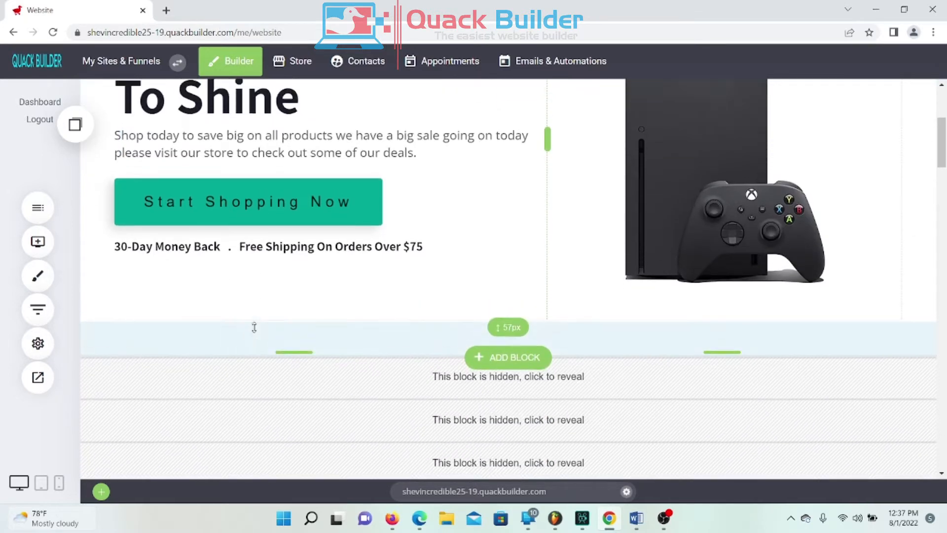
scroll(542, 341, down, 3)
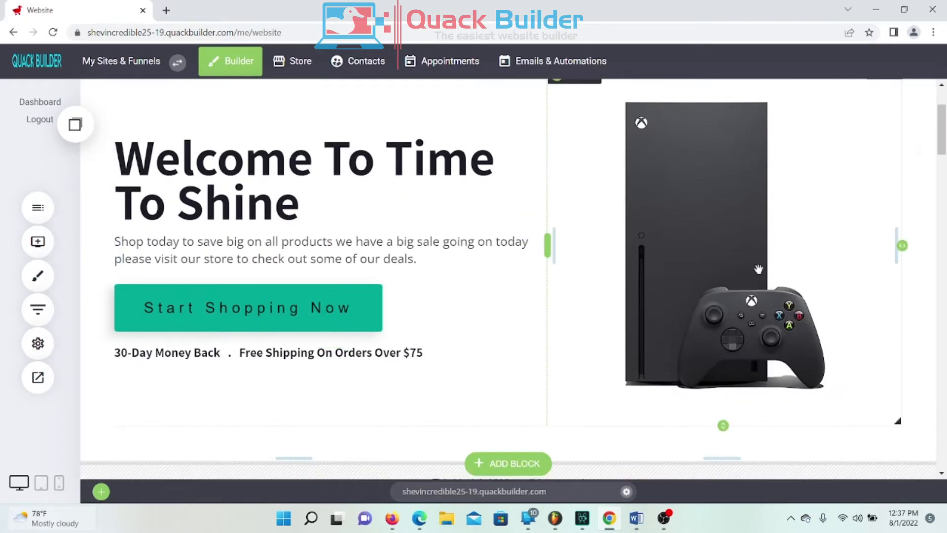
scroll(790, 262, up, 3)
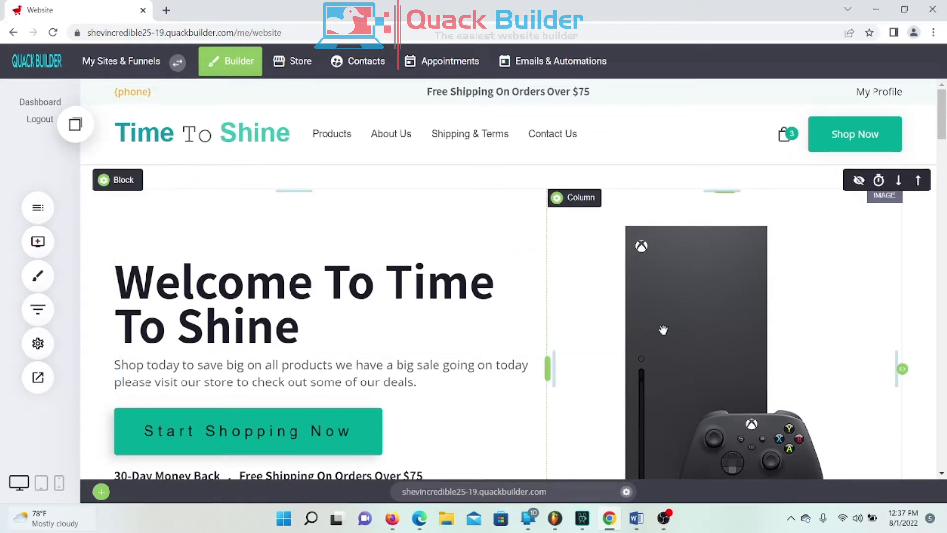
scroll(694, 310, down, 2)
scroll(694, 311, up, 2)
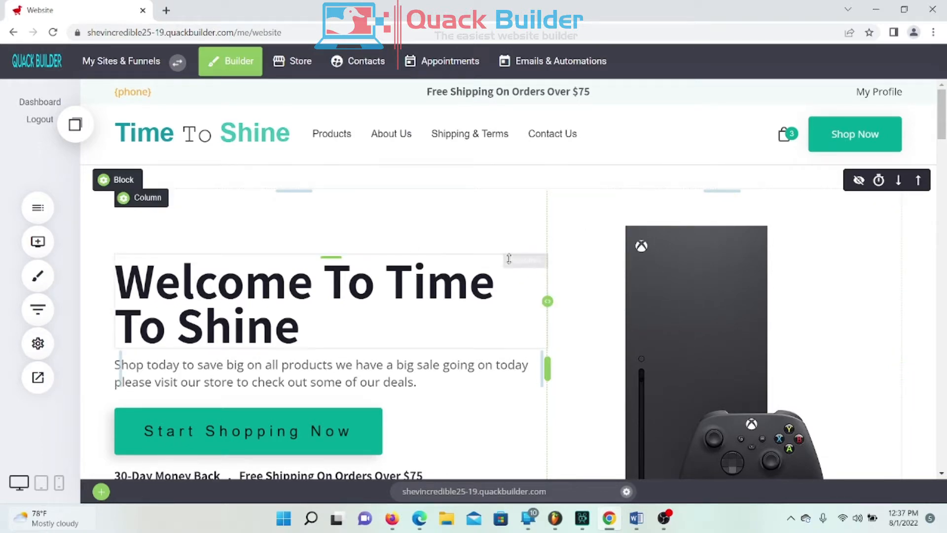
scroll(498, 265, down, 3)
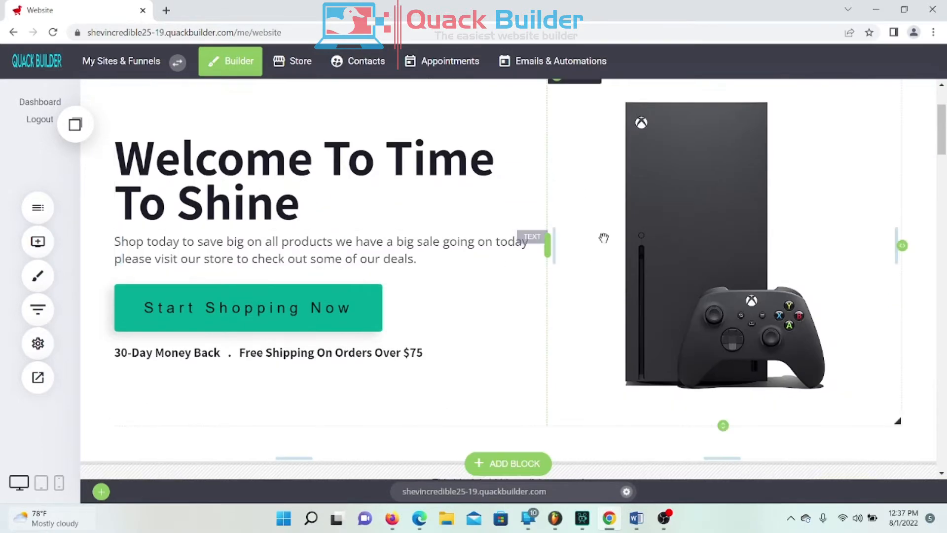
scroll(617, 249, up, 3)
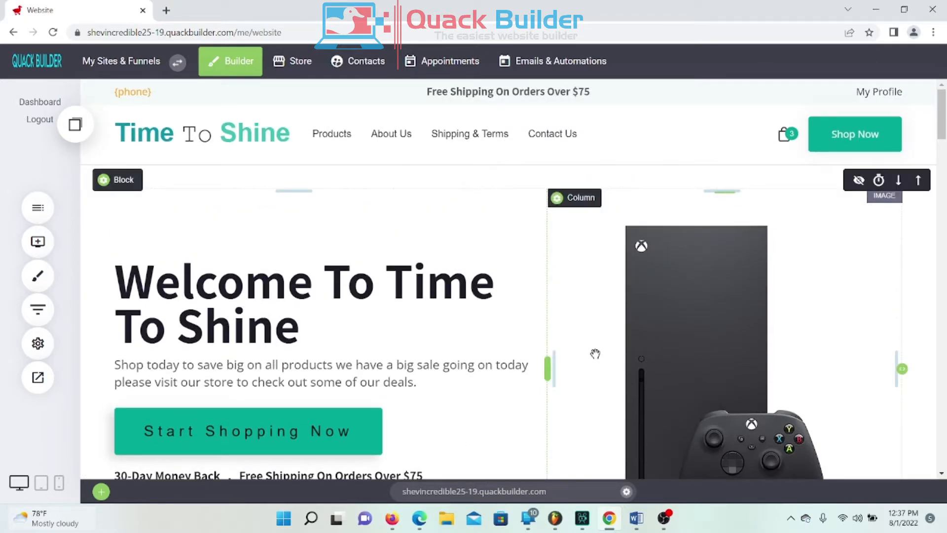
scroll(594, 308, down, 10)
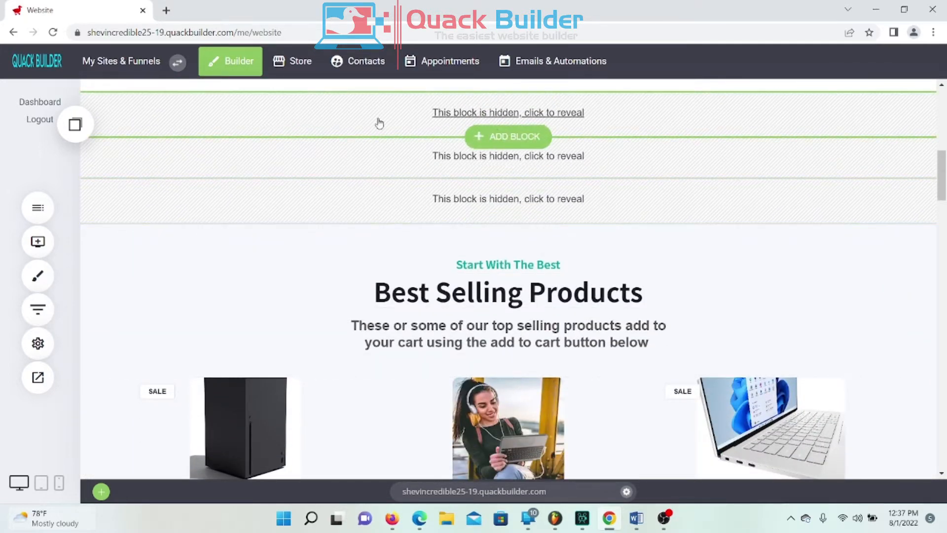
scroll(459, 237, up, 1)
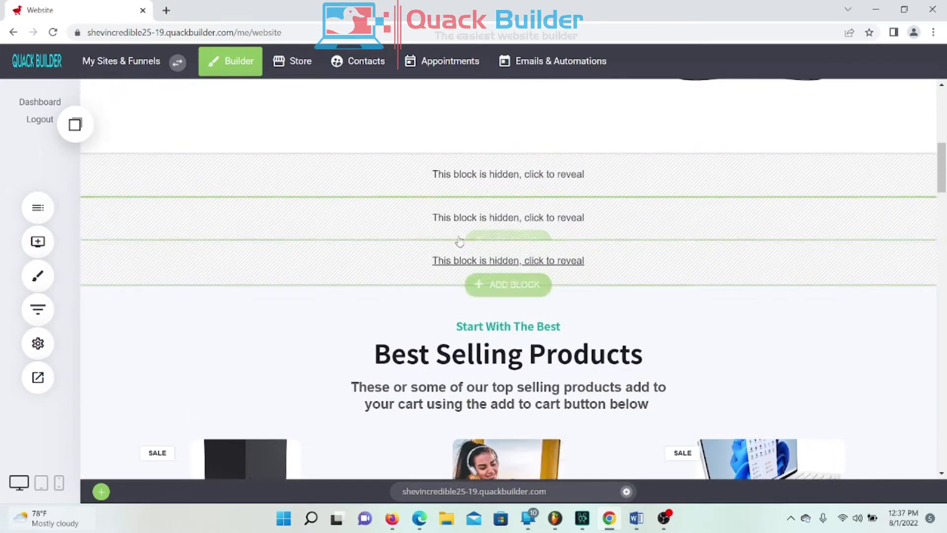
Step: Reveal the hidden blocks and delete the 4.8/5 rating block
click(453, 178)
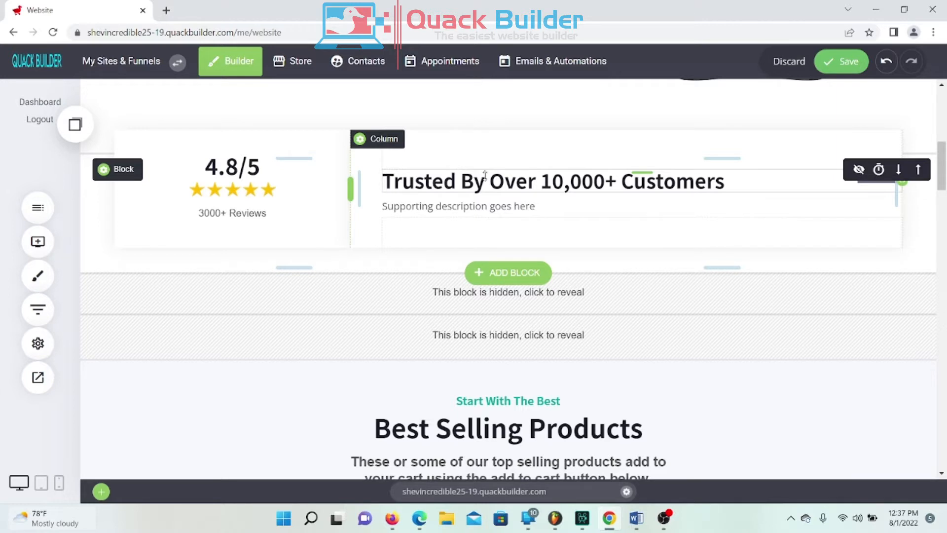
click(858, 170)
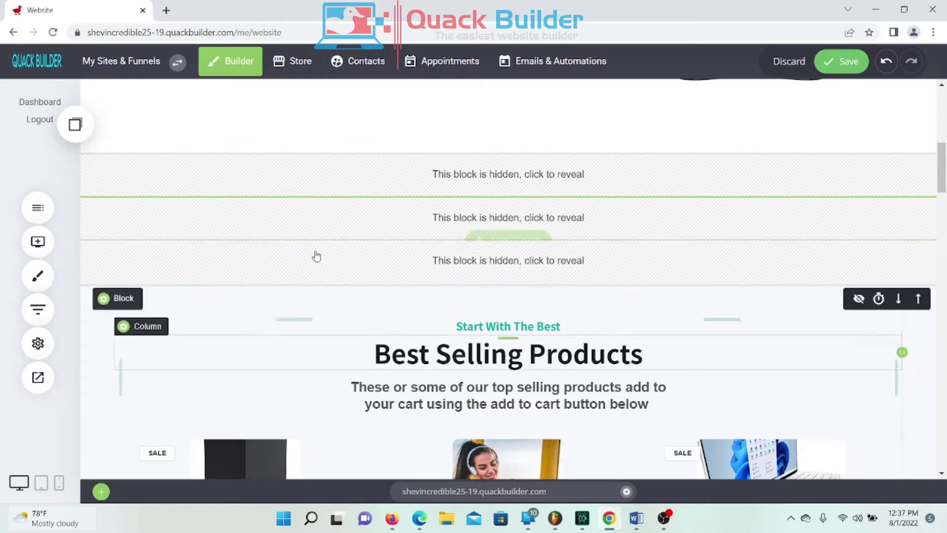
scroll(276, 371, up, 3)
scroll(262, 367, up, 2)
scroll(247, 370, down, 4)
click(456, 237)
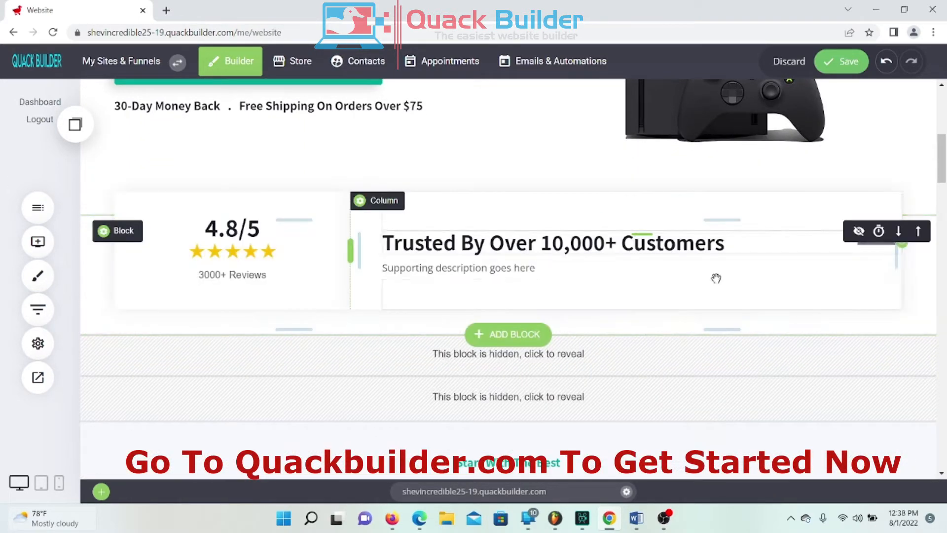
click(200, 232)
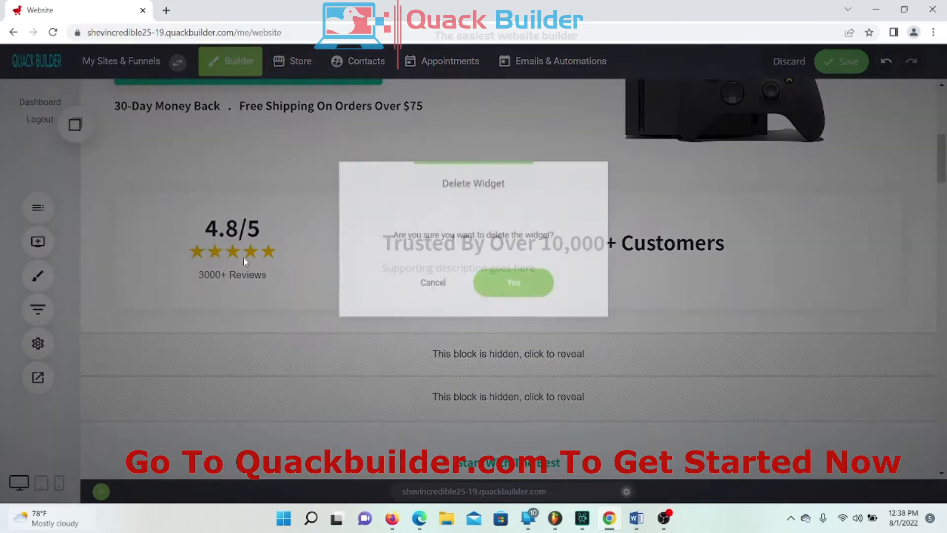
click(510, 288)
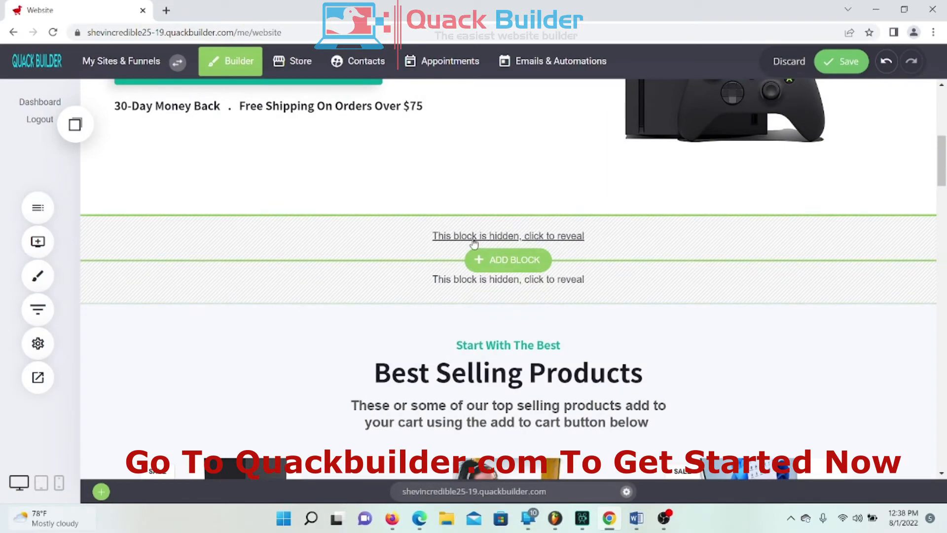
Step: Delete the Why Use {comapny} block and the three-benefit features block
click(453, 241)
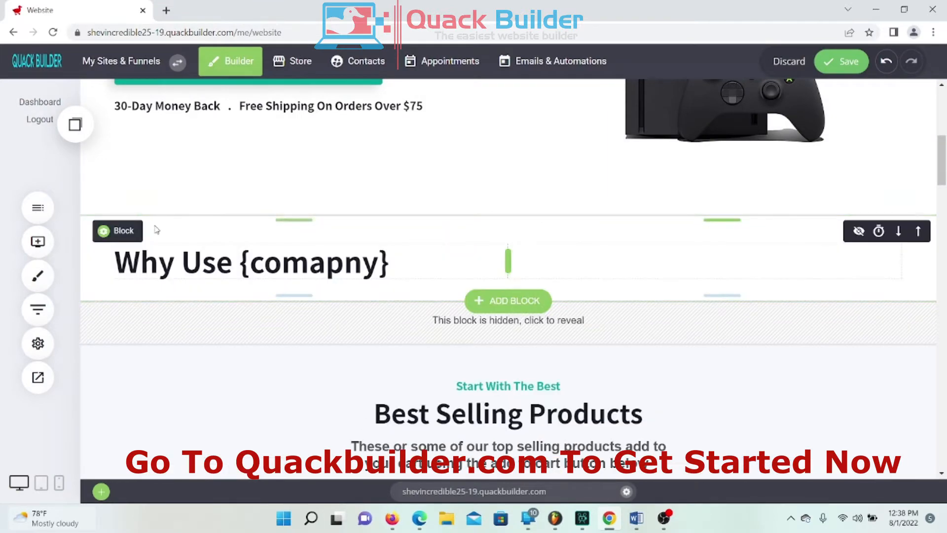
click(199, 232)
click(513, 282)
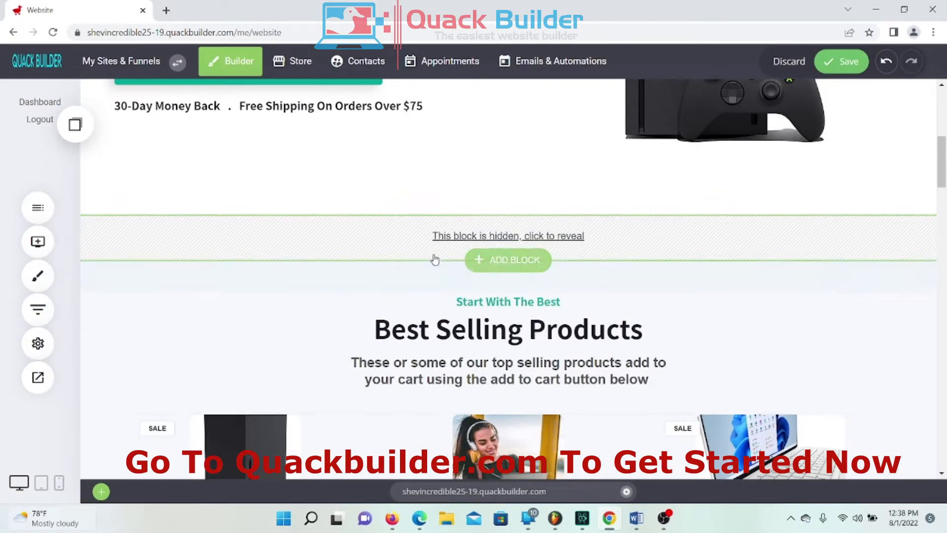
click(460, 236)
click(199, 233)
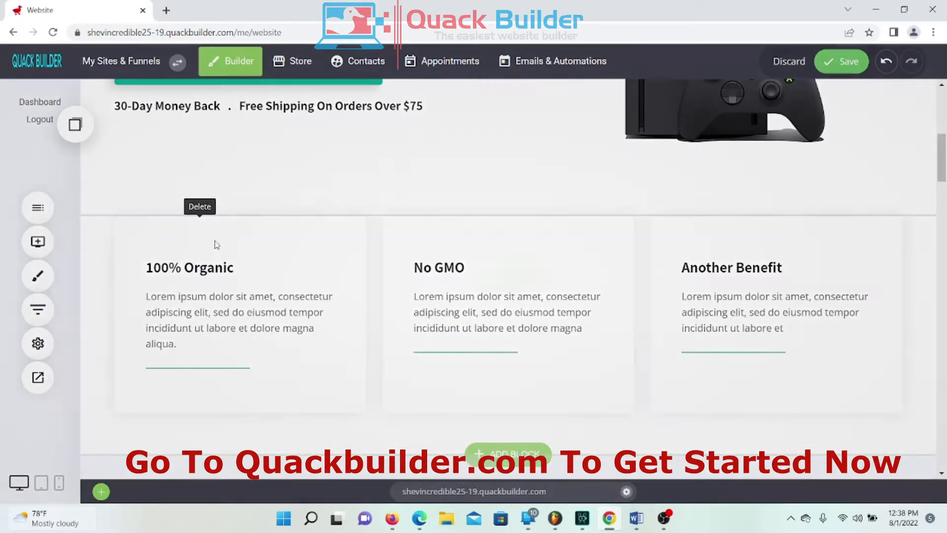
click(511, 281)
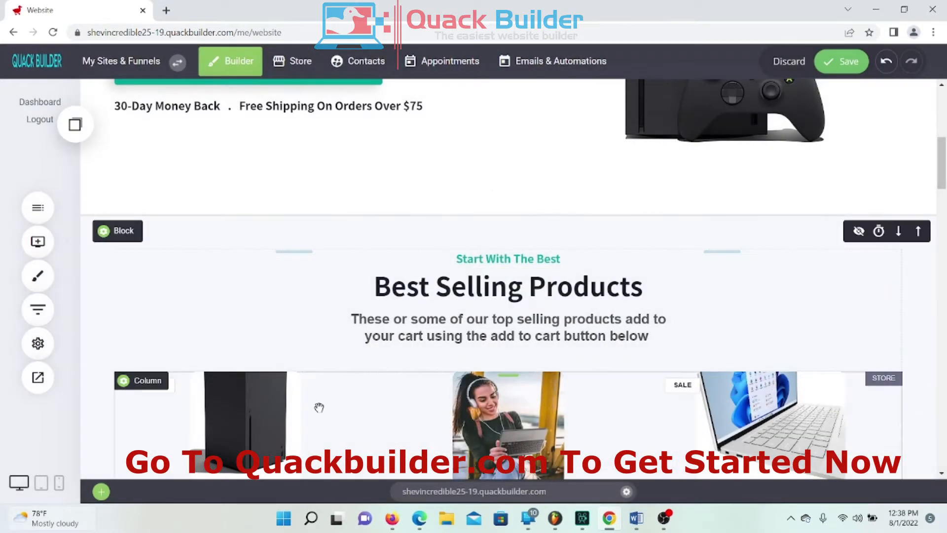
Step: Save the page after the block deletions
click(834, 68)
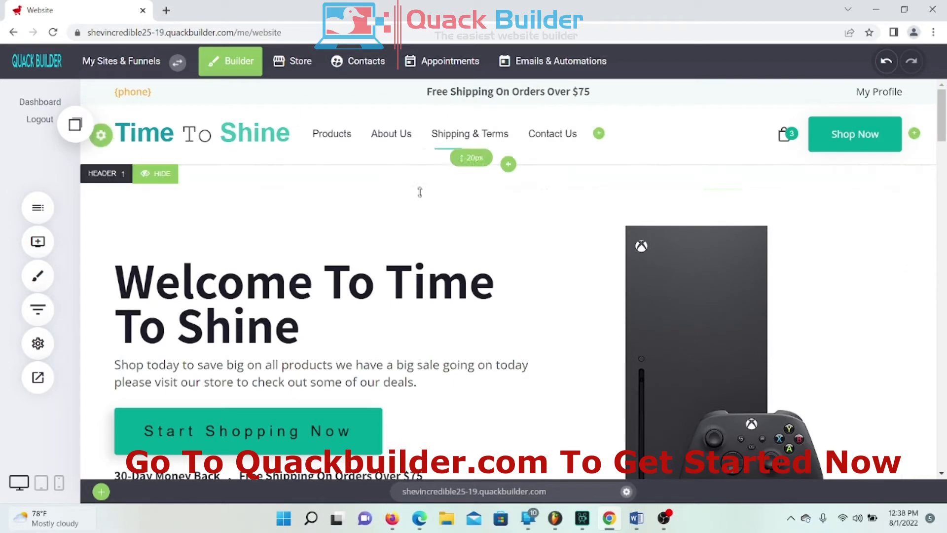
scroll(507, 226, down, 7)
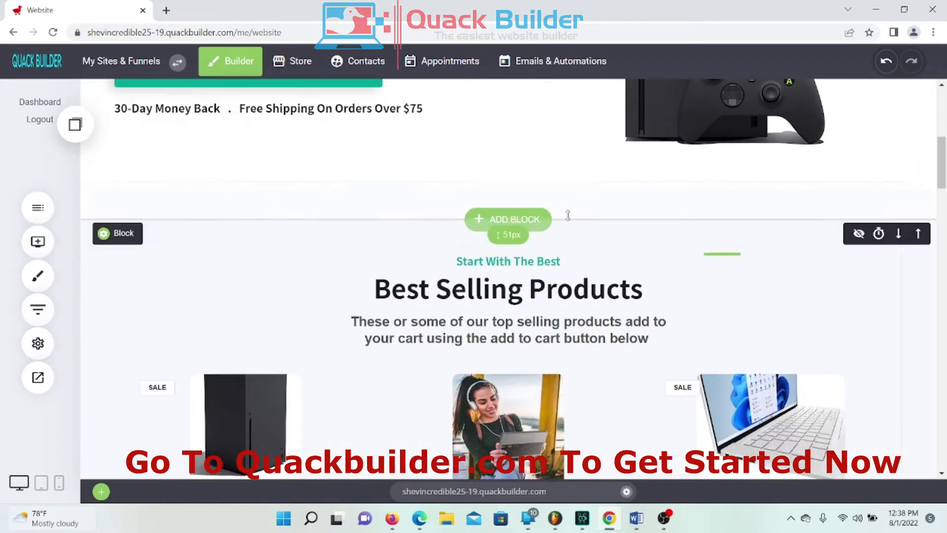
scroll(607, 267, down, 5)
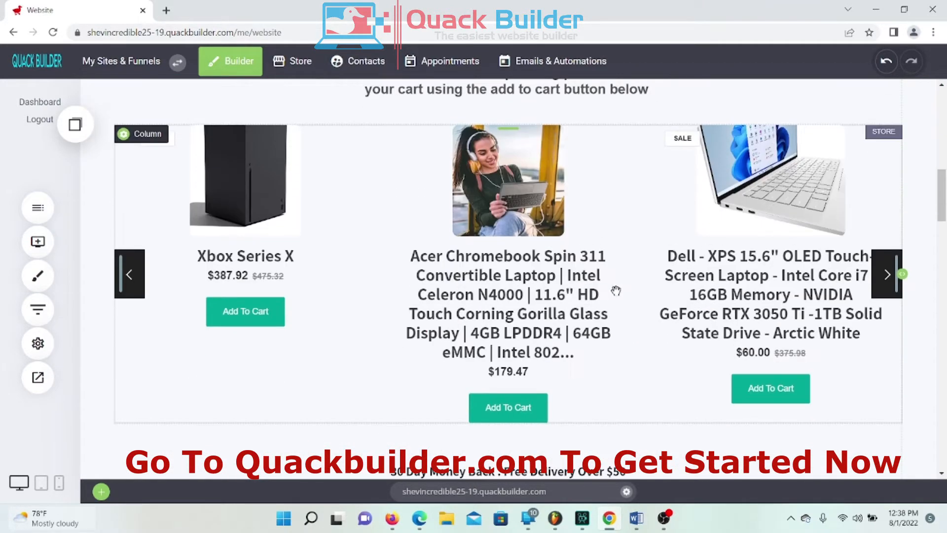
scroll(630, 263, down, 6)
scroll(656, 245, up, 2)
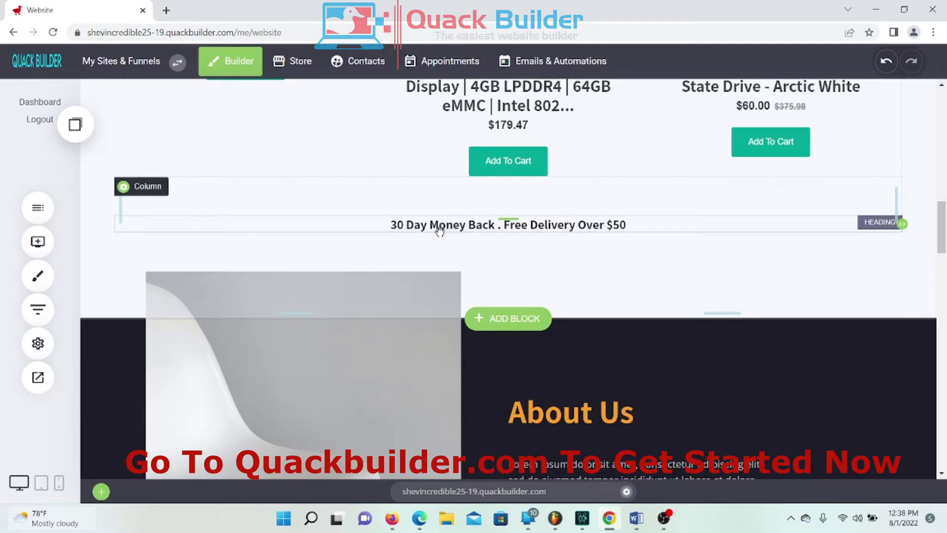
Step: Copy 'Free Shipping On Orders Over $75' from the hero's trust-text line
click(553, 225)
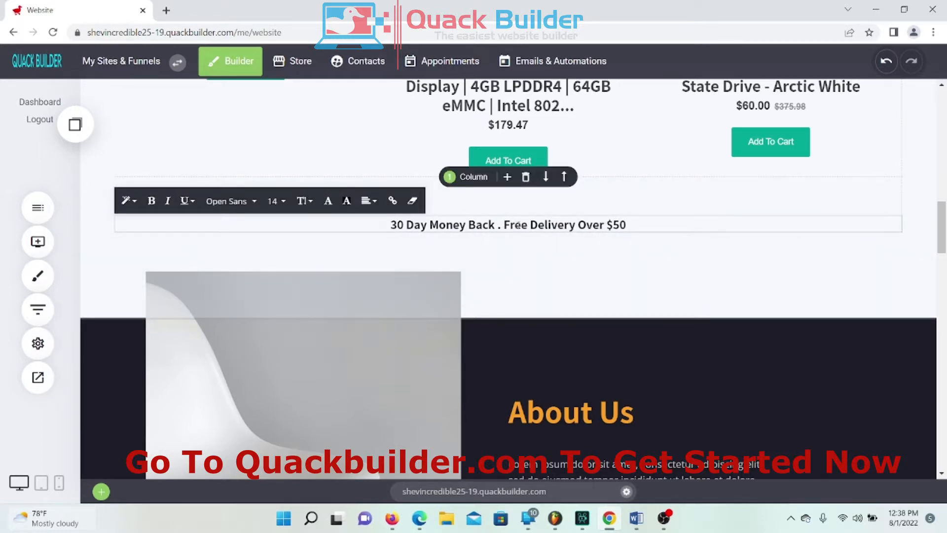
scroll(554, 227, up, 10)
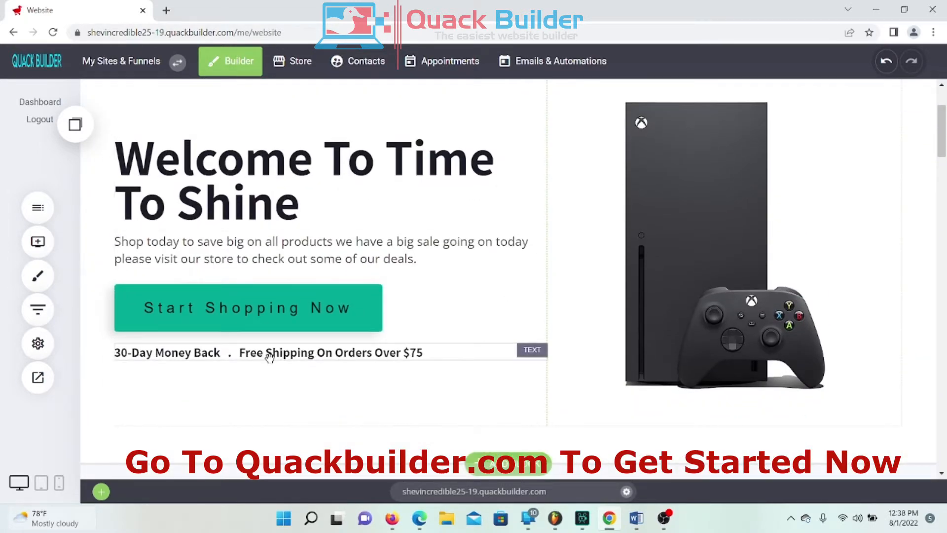
click(270, 356)
click(271, 355)
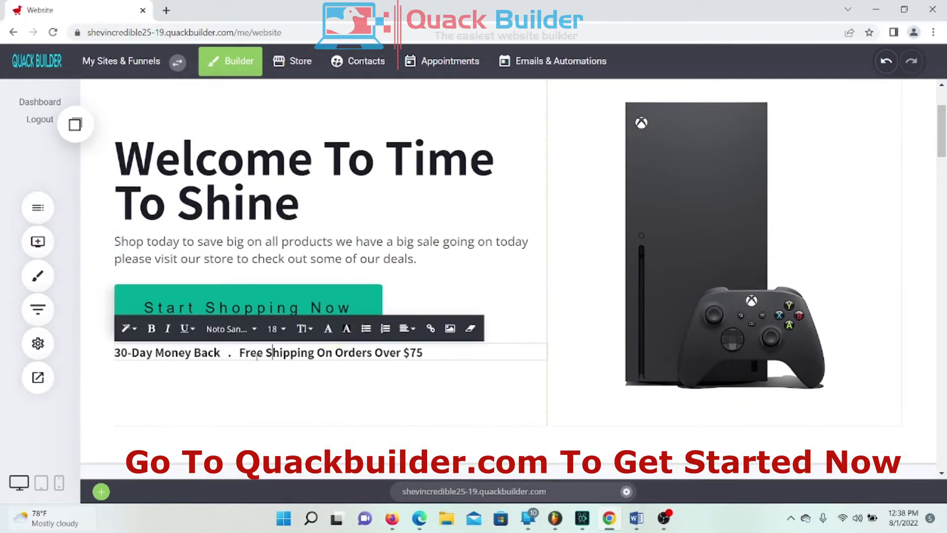
drag(238, 352, 430, 351)
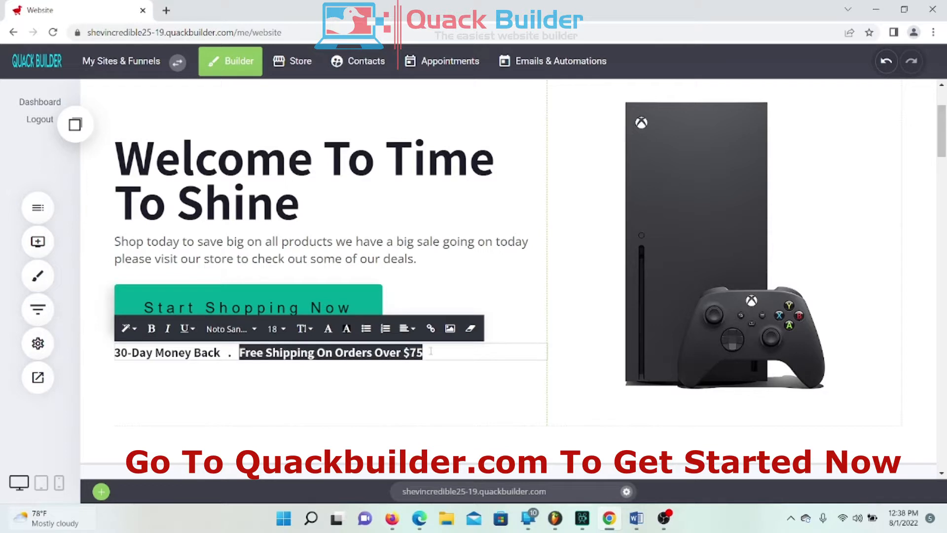
right_click(400, 354)
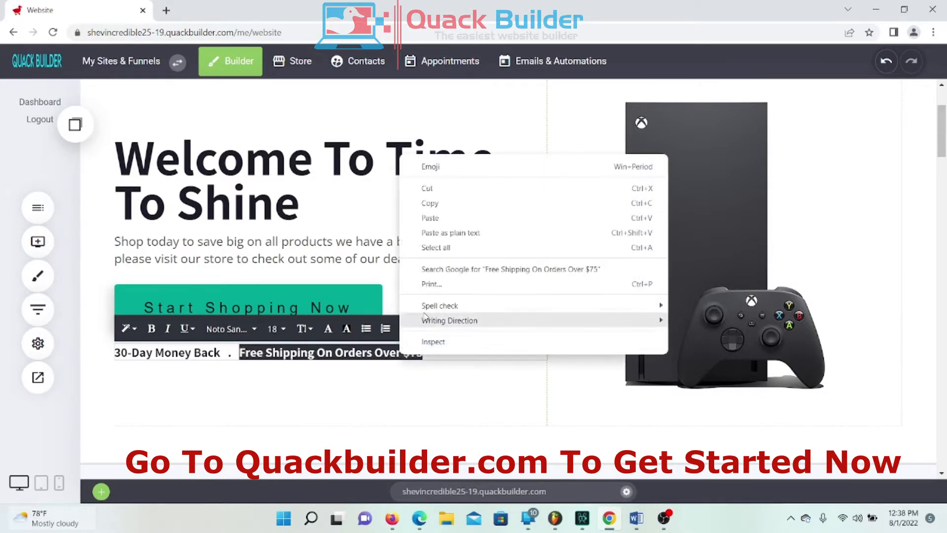
click(430, 203)
click(569, 381)
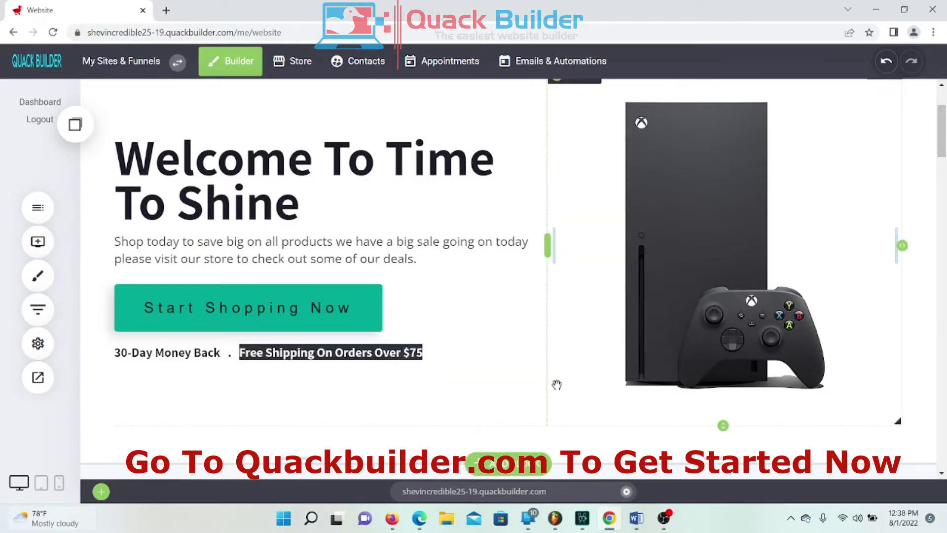
click(384, 401)
Step: Replace 'Free Delivery Over $50' under the products with the copied 'Free Shipping On Orders Over $75'
scroll(467, 345, up, 3)
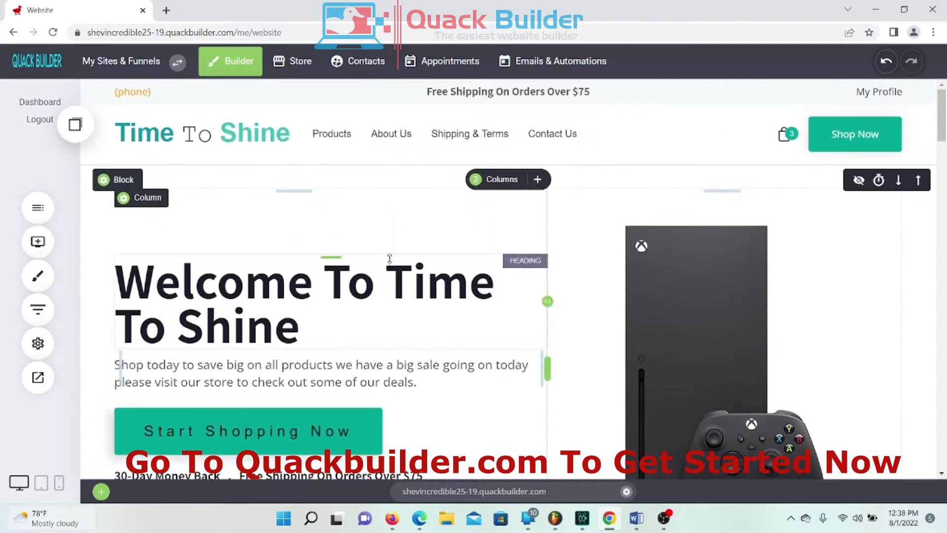
scroll(418, 213, down, 5)
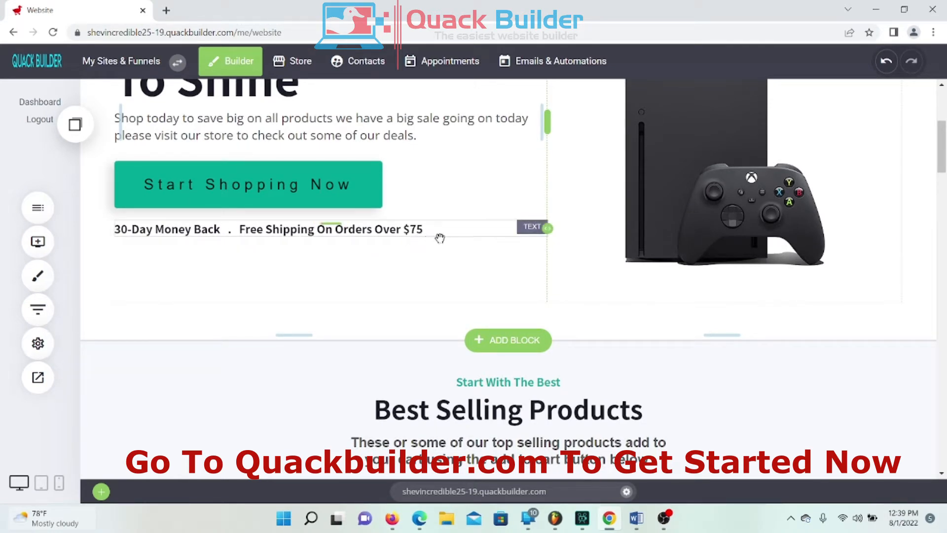
scroll(438, 237, down, 14)
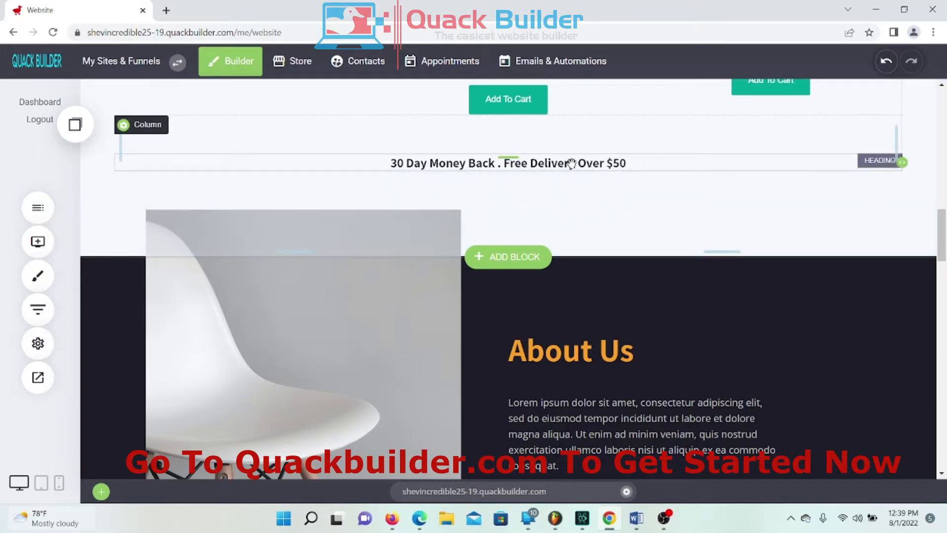
click(517, 167)
drag(504, 163, 595, 176)
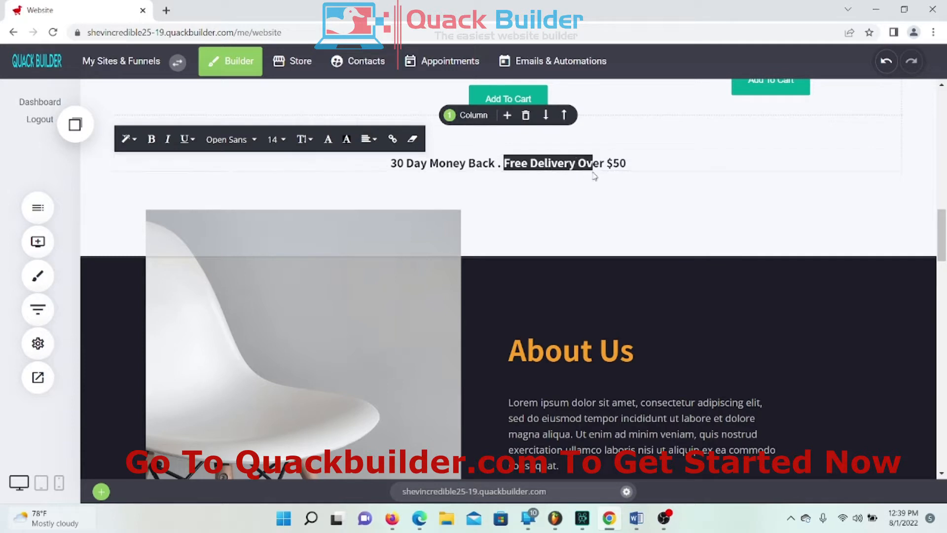
right_click(603, 164)
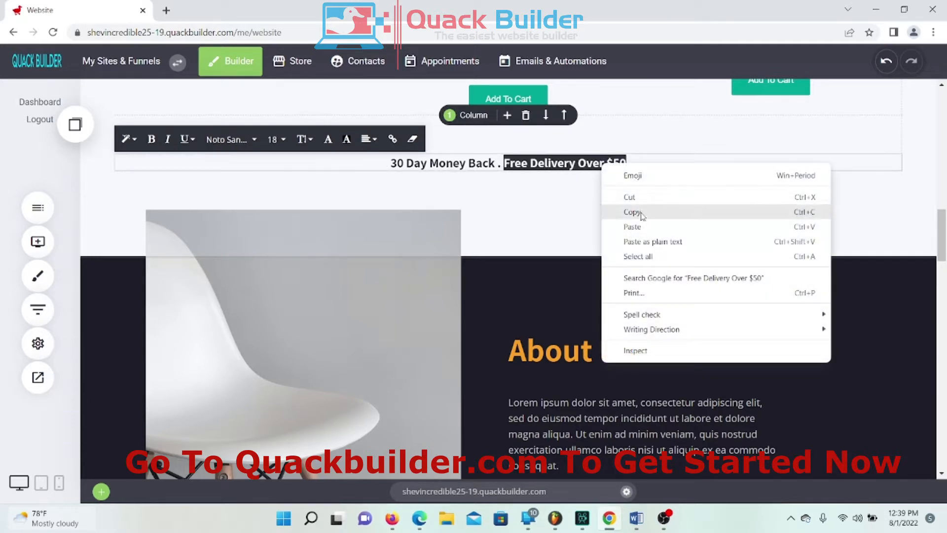
click(628, 227)
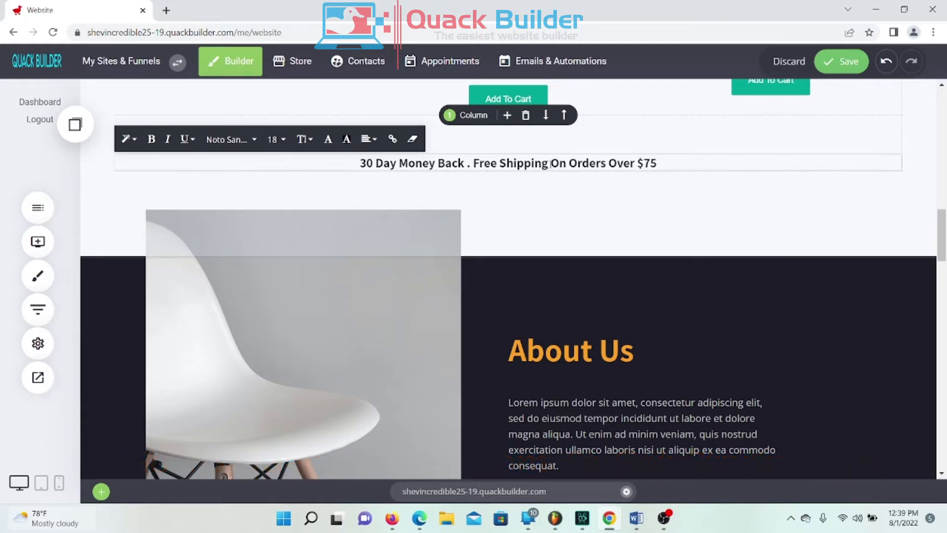
scroll(524, 186, up, 10)
scroll(521, 187, up, 5)
scroll(461, 228, down, 4)
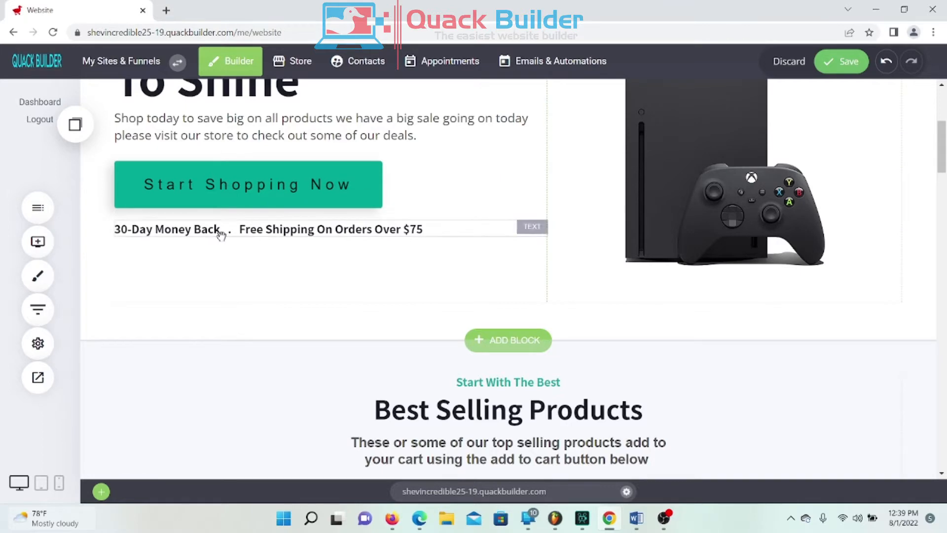
Step: Finish editing the money-back line and save the page
scroll(305, 251, down, 7)
scroll(320, 242, down, 8)
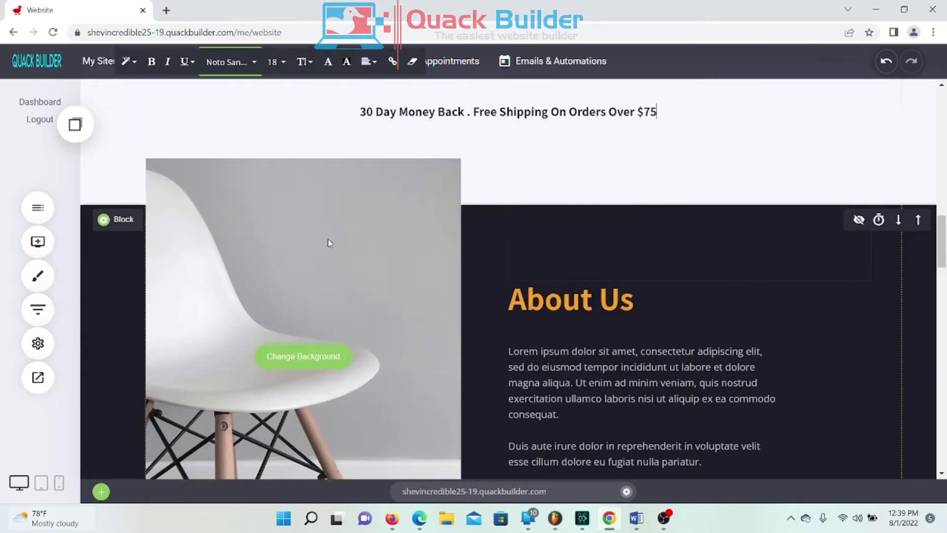
scroll(609, 261, up, 4)
scroll(602, 313, down, 5)
scroll(612, 272, up, 4)
click(807, 289)
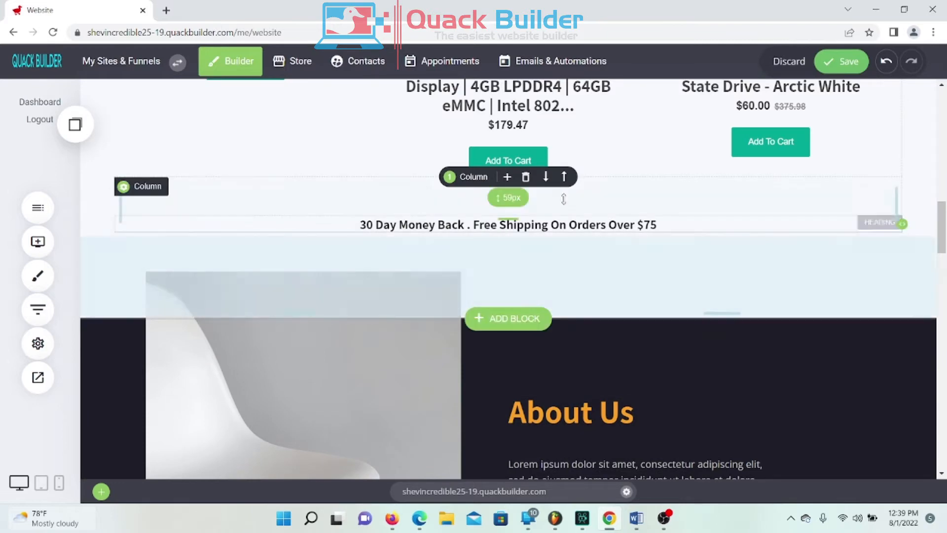
click(837, 70)
Step: Scroll to the About Us section and its white chair image column
scroll(641, 242, up, 2)
scroll(641, 242, up, 5)
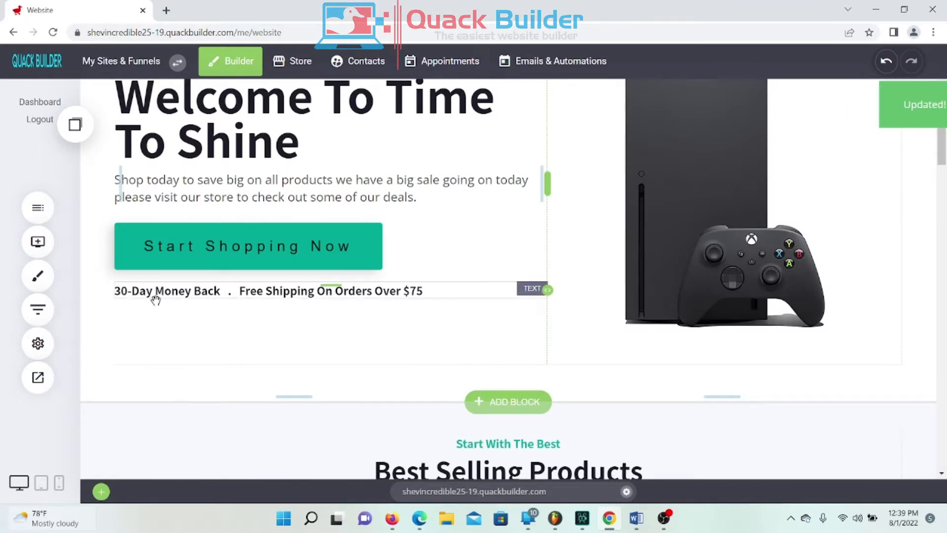
scroll(286, 276, down, 1)
scroll(579, 306, down, 10)
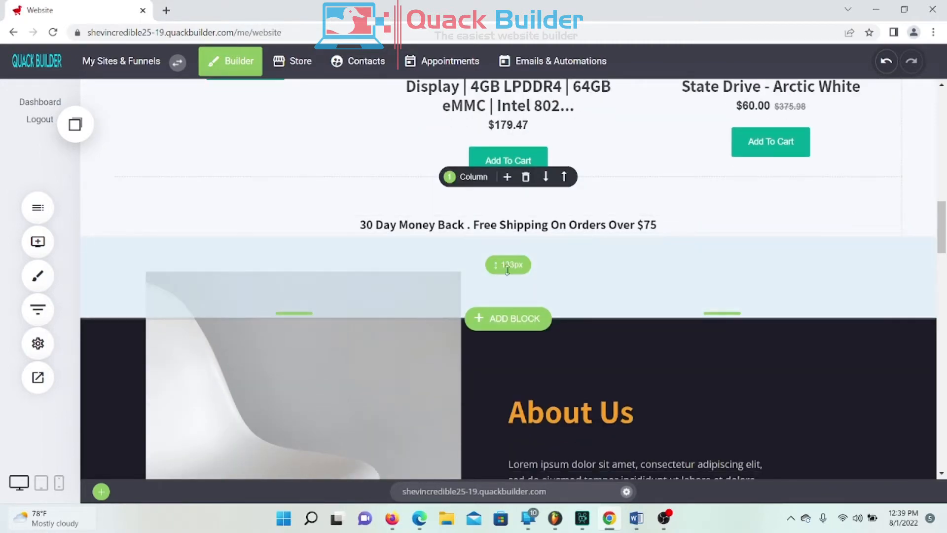
scroll(473, 259, up, 5)
scroll(442, 257, down, 4)
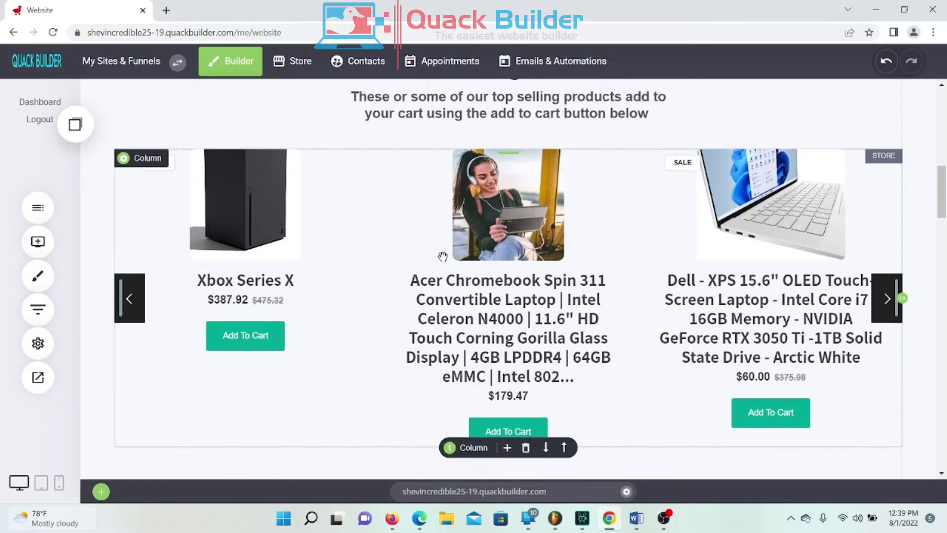
scroll(435, 260, up, 3)
scroll(424, 269, down, 7)
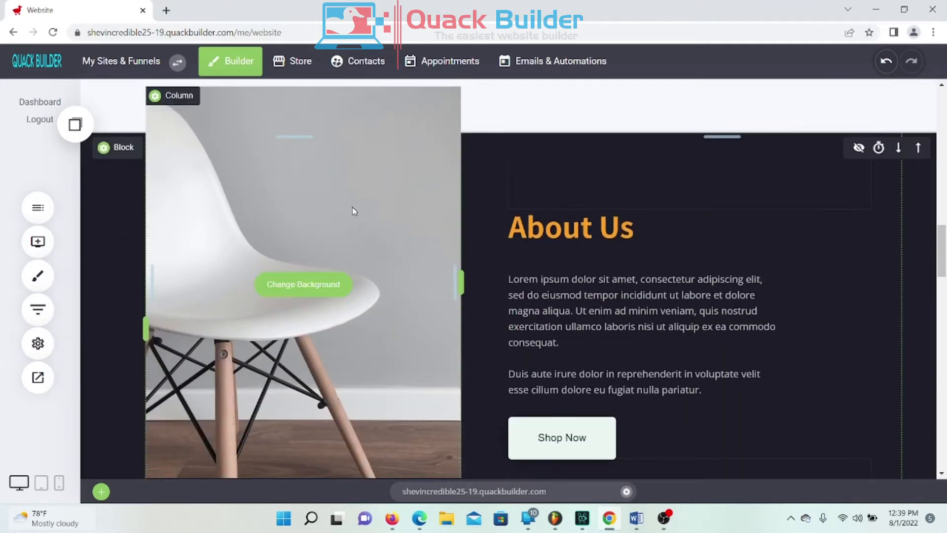
scroll(384, 245, down, 2)
scroll(383, 245, up, 2)
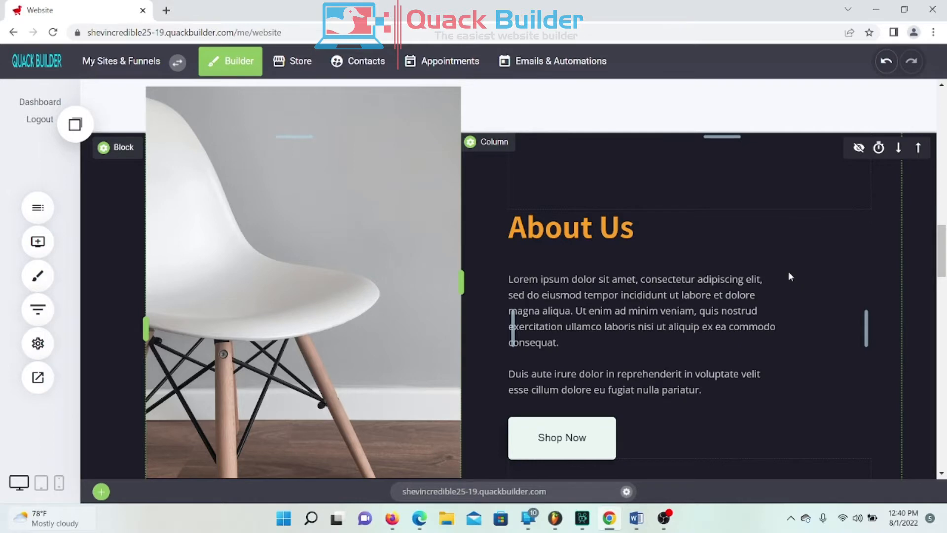
scroll(788, 274, down, 5)
scroll(777, 274, up, 4)
scroll(774, 274, up, 1)
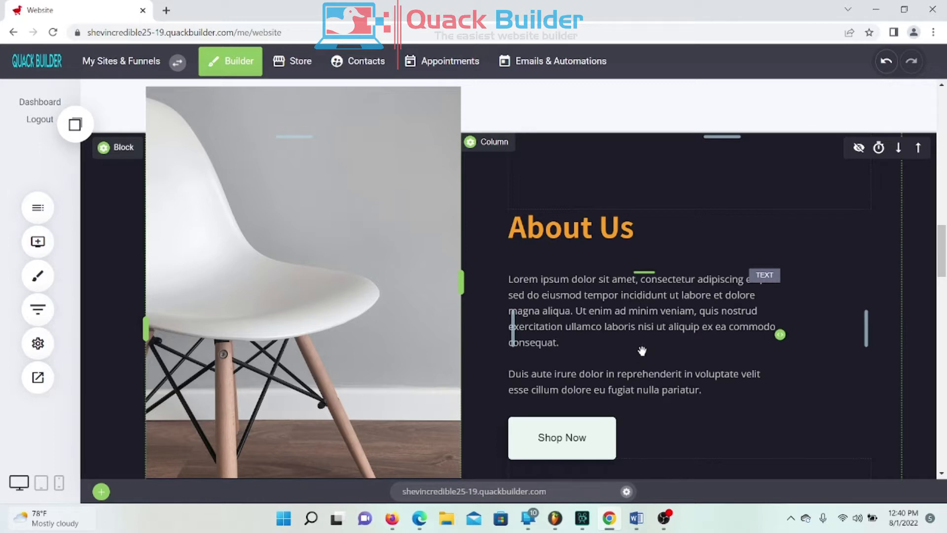
mouse_move(378, 200)
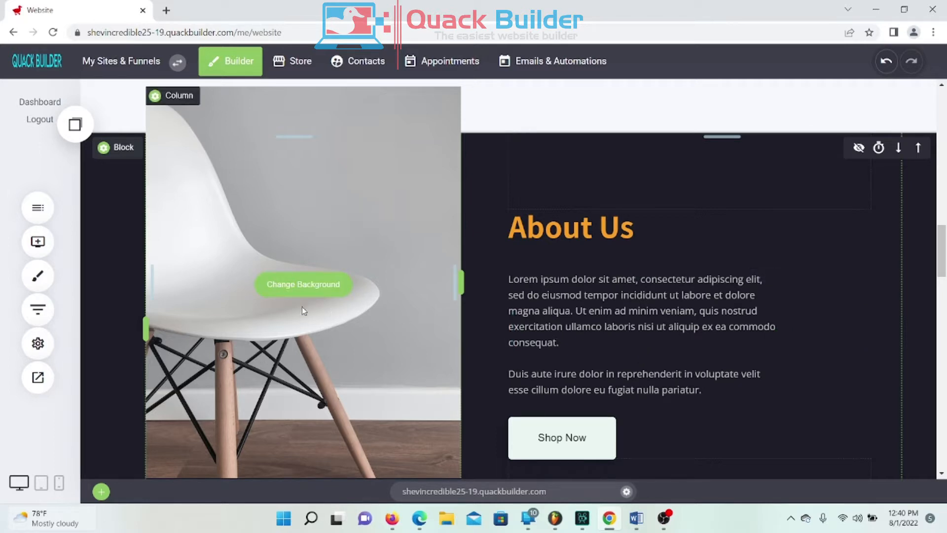
Step: Upload the 'template' portrait and set it as the About Us column background
click(314, 286)
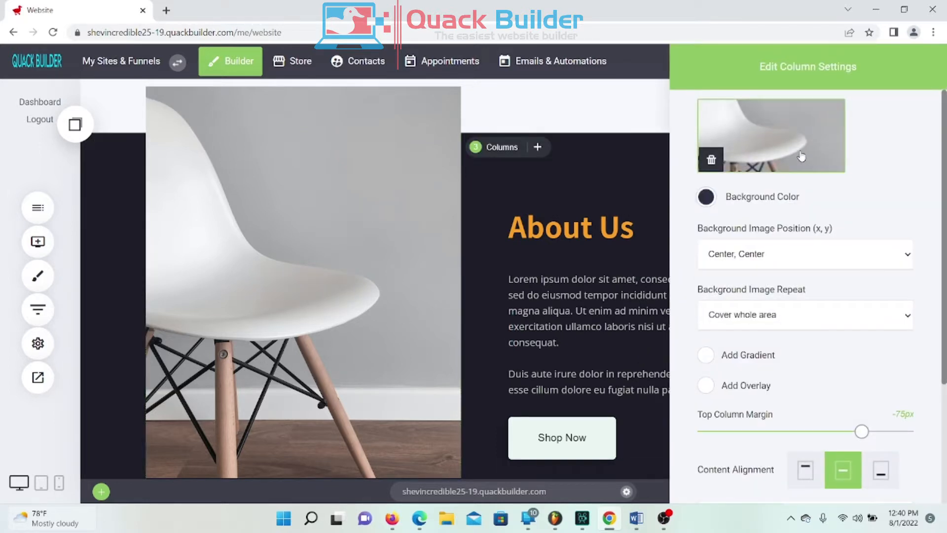
click(802, 156)
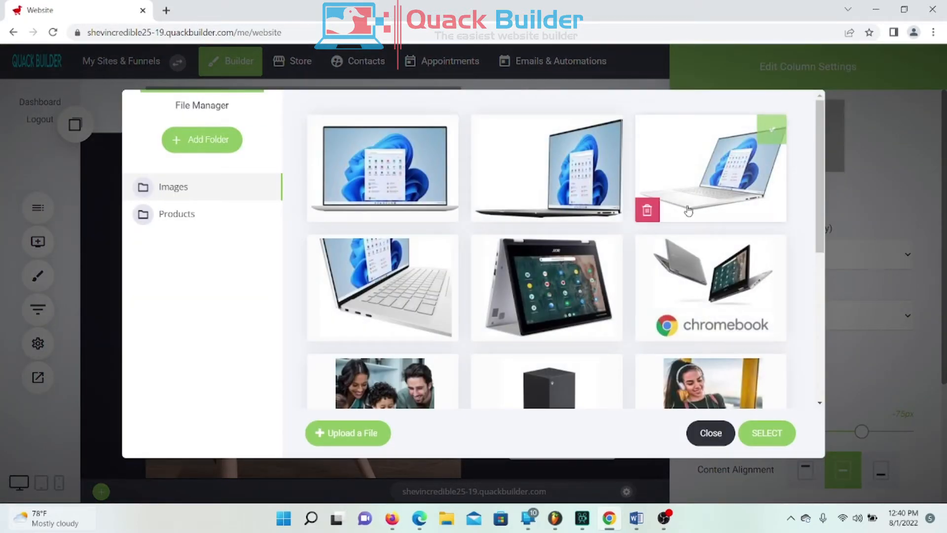
scroll(695, 206, down, 5)
scroll(695, 206, up, 5)
click(488, 123)
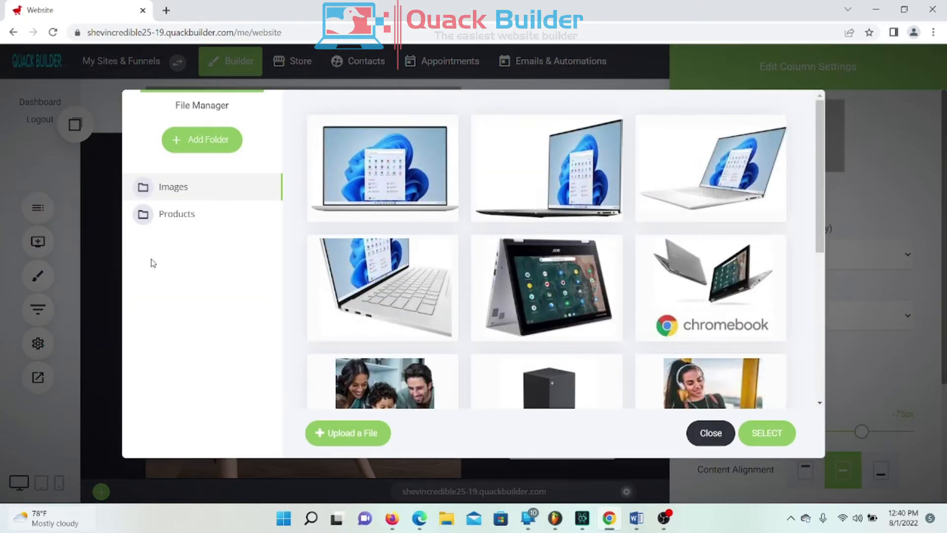
click(373, 433)
double_click(153, 107)
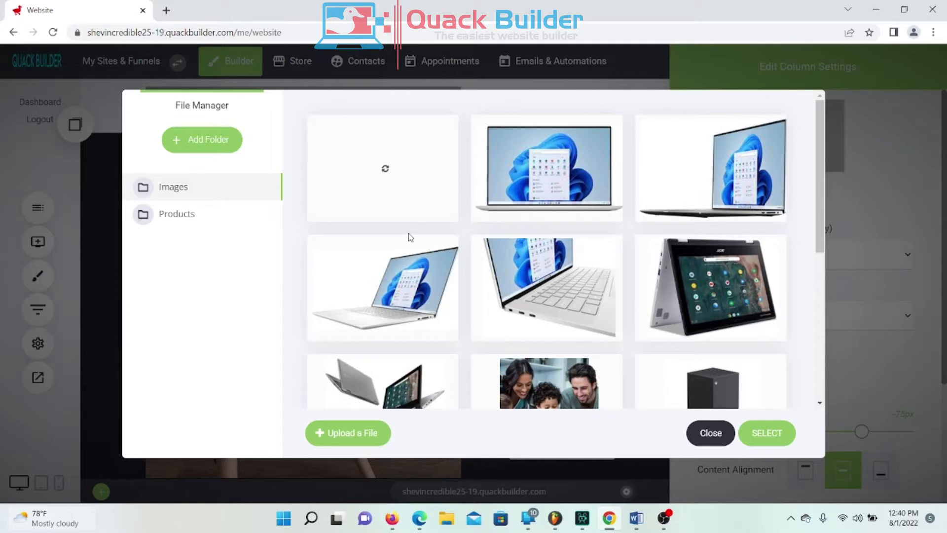
click(377, 163)
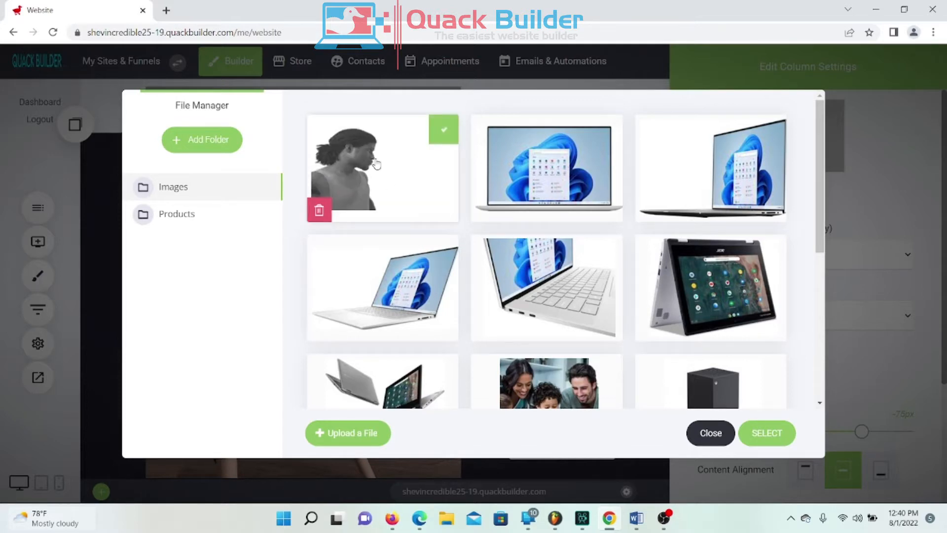
click(767, 432)
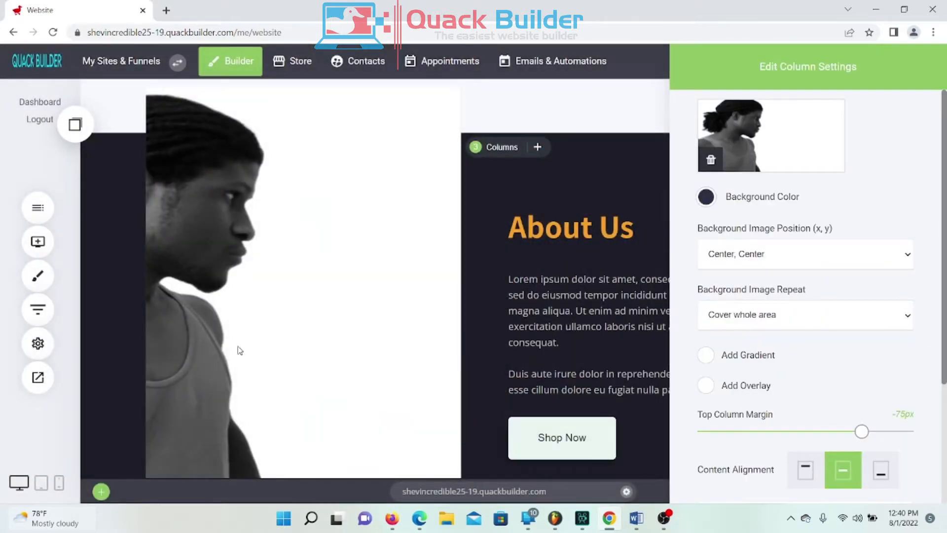
click(418, 308)
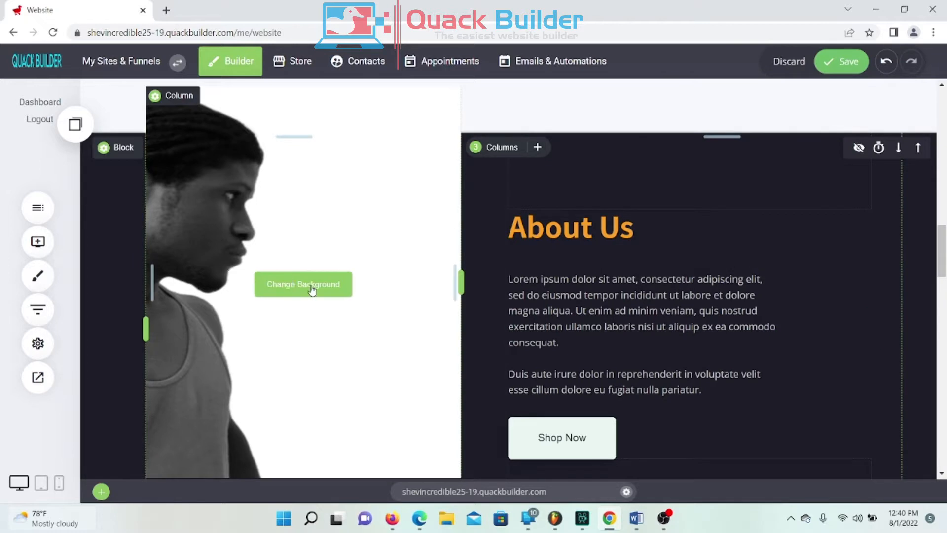
Step: Set the portrait's background position to Left, Center and the Top Column Margin to 0px
click(312, 289)
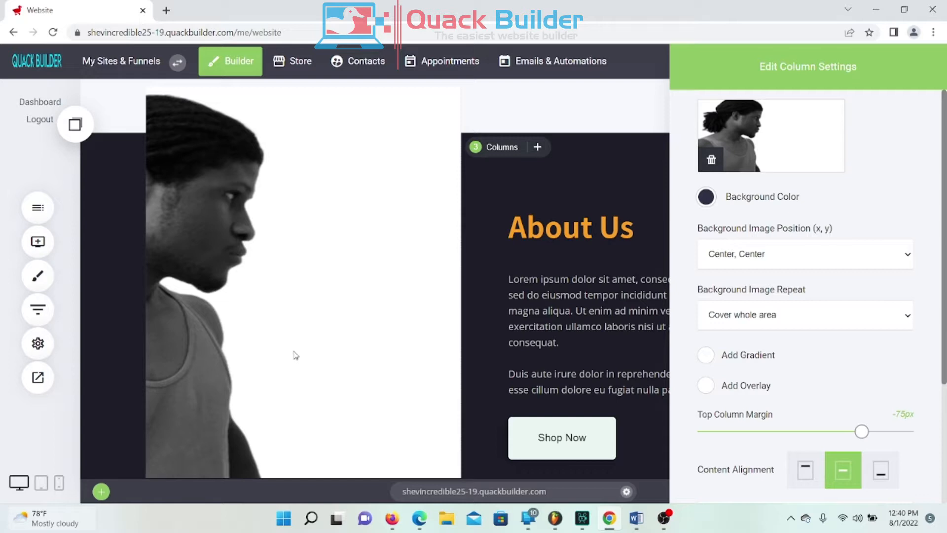
click(779, 254)
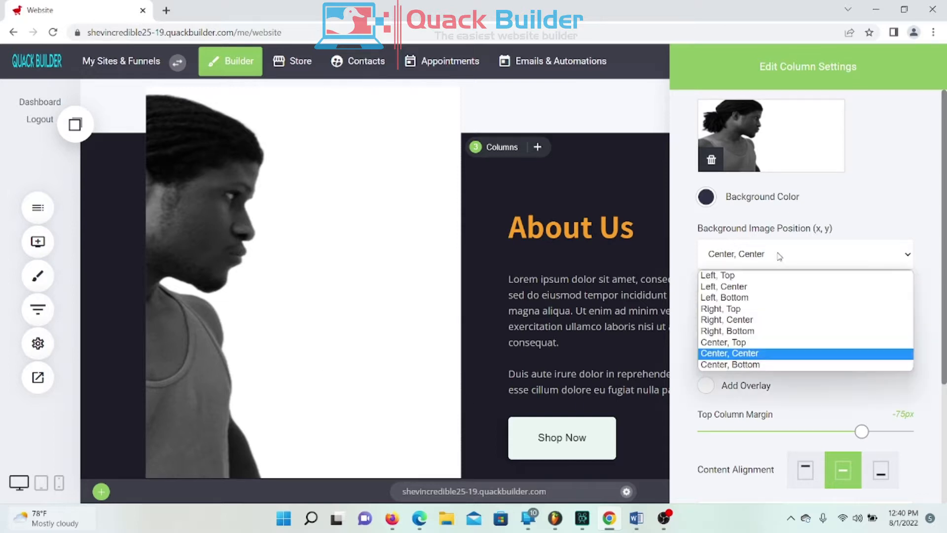
click(723, 286)
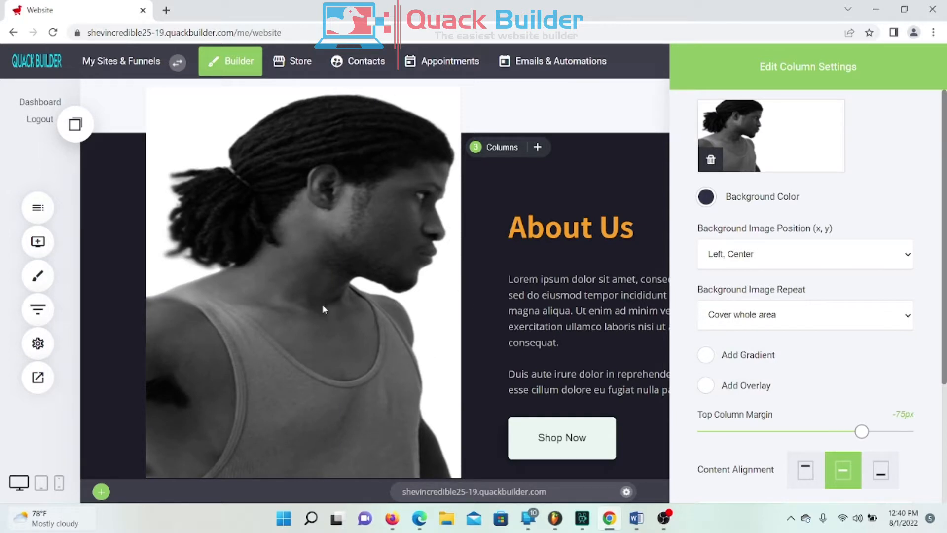
click(846, 254)
click(714, 297)
click(748, 255)
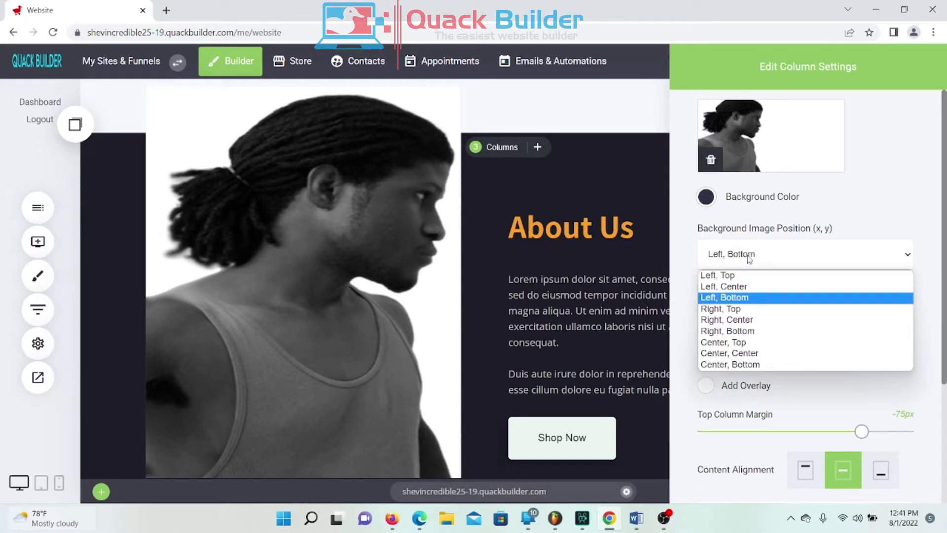
click(732, 310)
click(750, 267)
click(732, 318)
click(767, 255)
click(738, 331)
click(753, 267)
click(720, 277)
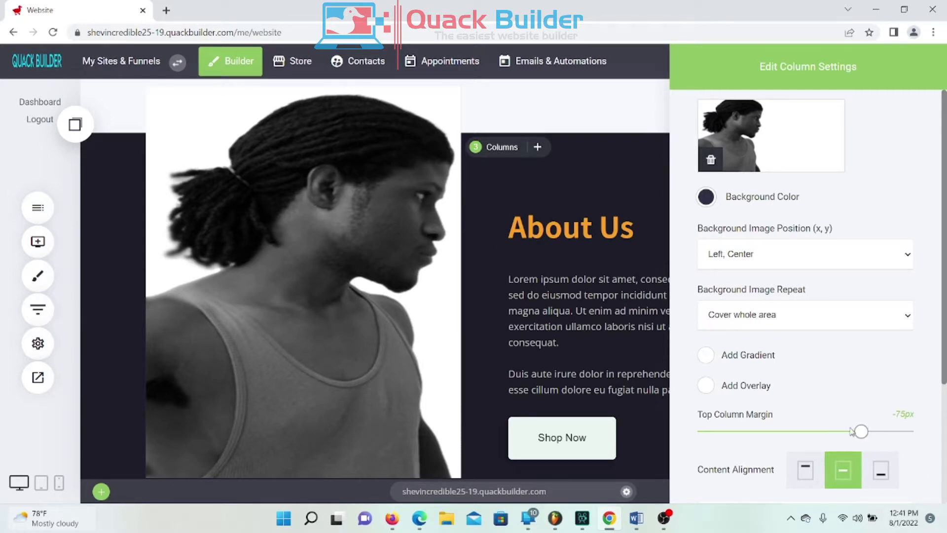
drag(861, 432, 945, 434)
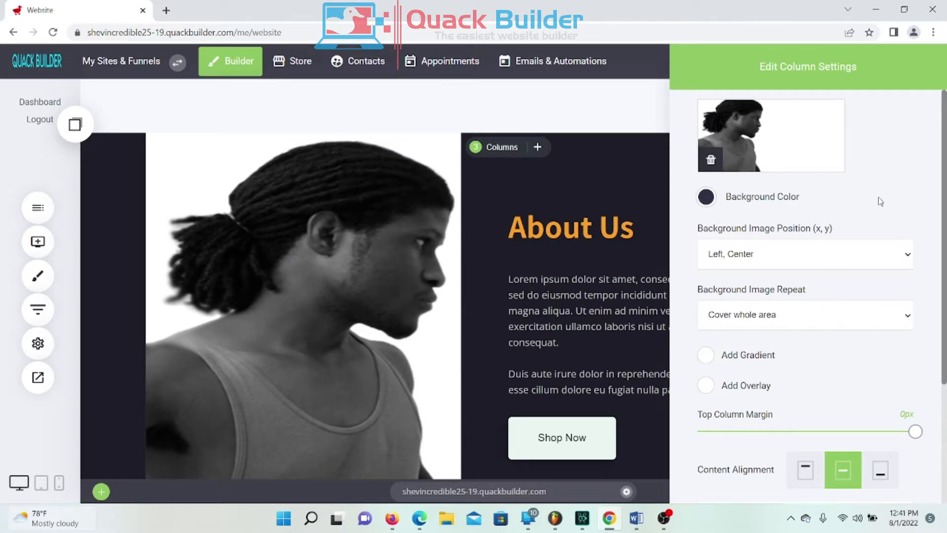
Step: Add a black overlay to the portrait column and lower its opacity to about 0.3
click(705, 360)
click(705, 364)
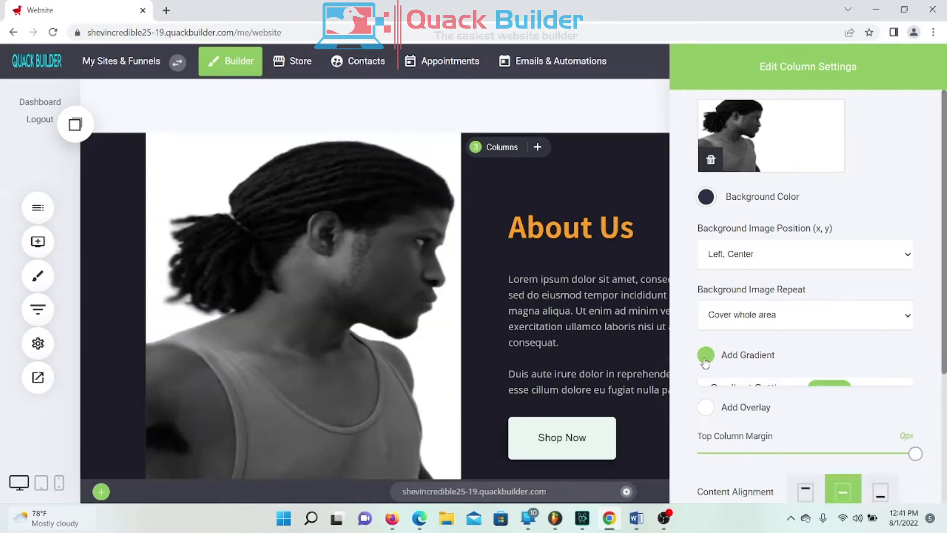
click(705, 390)
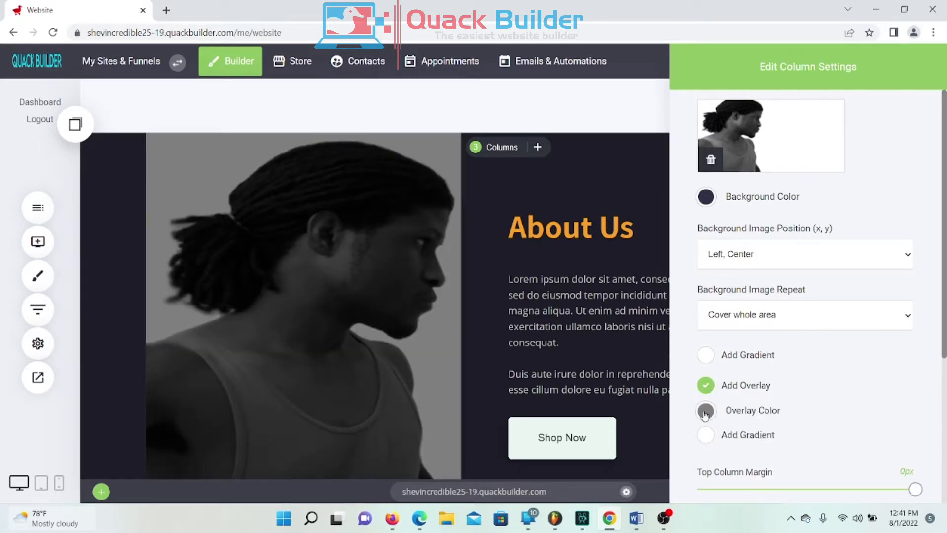
click(705, 409)
drag(760, 332, 739, 335)
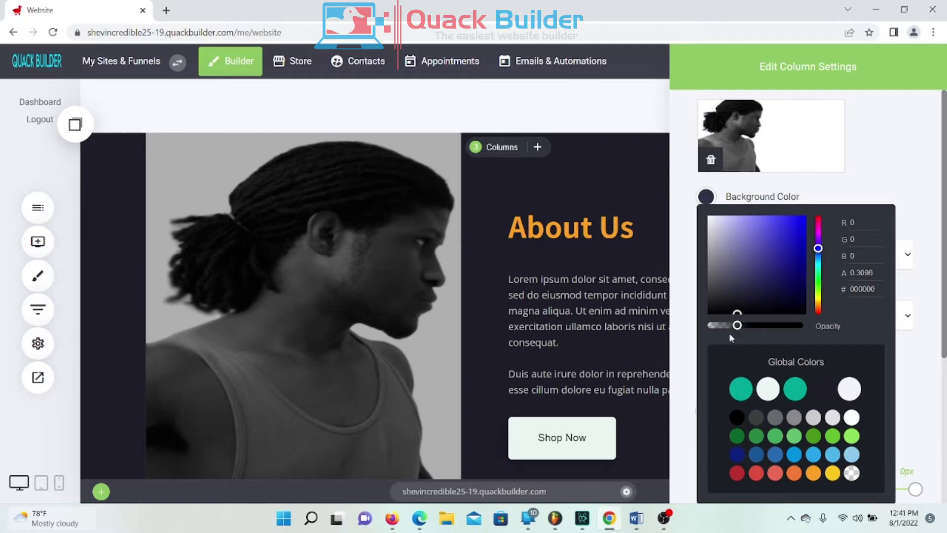
click(689, 215)
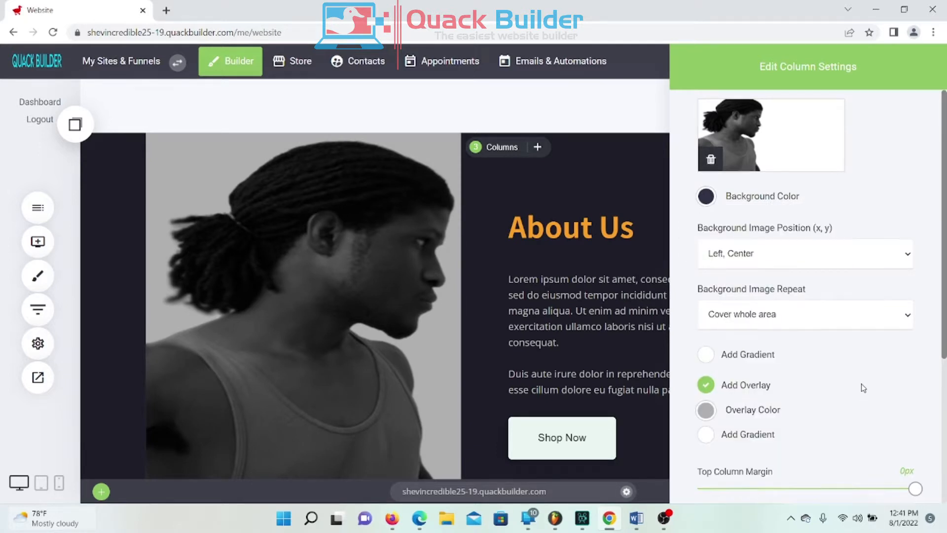
scroll(862, 388, down, 4)
scroll(863, 379, down, 1)
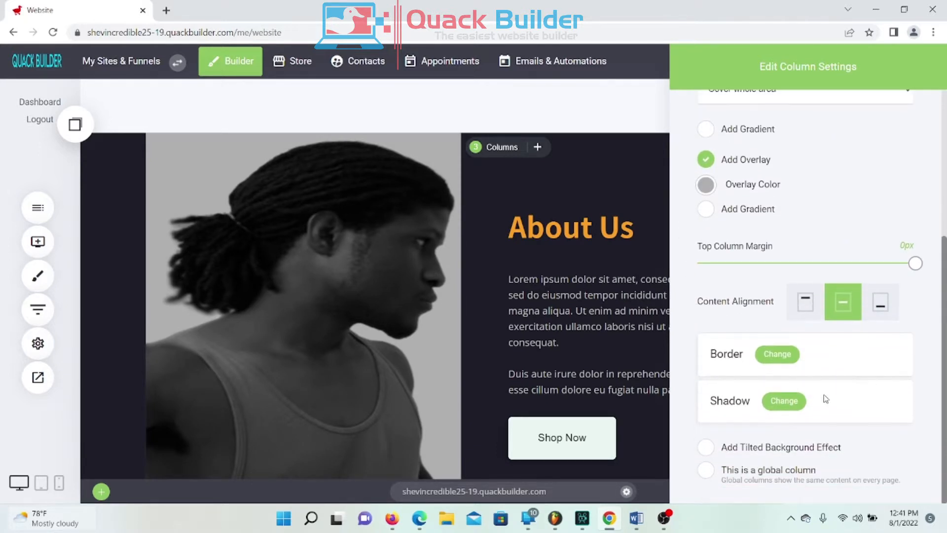
Step: Give the portrait column an 11px border with 36px rounded corners
click(764, 356)
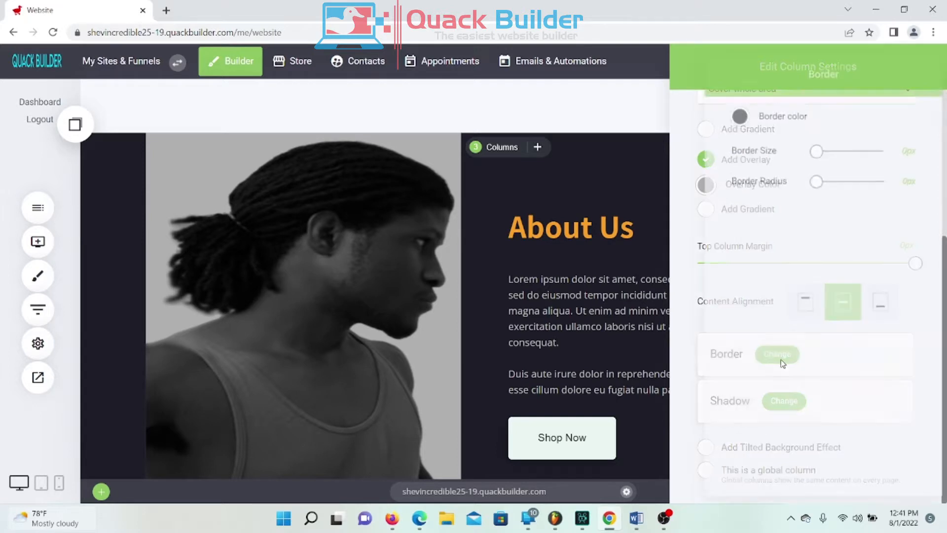
drag(815, 148, 829, 165)
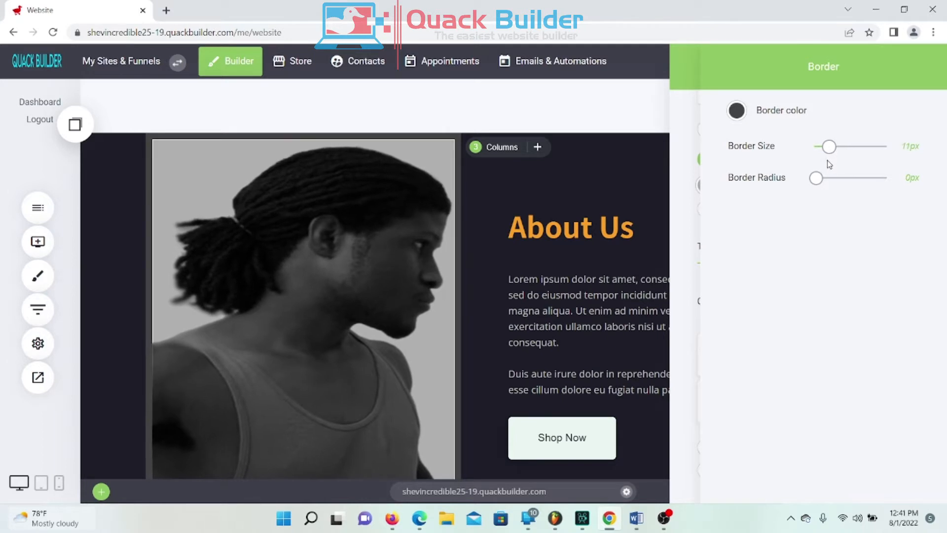
drag(816, 179, 888, 179)
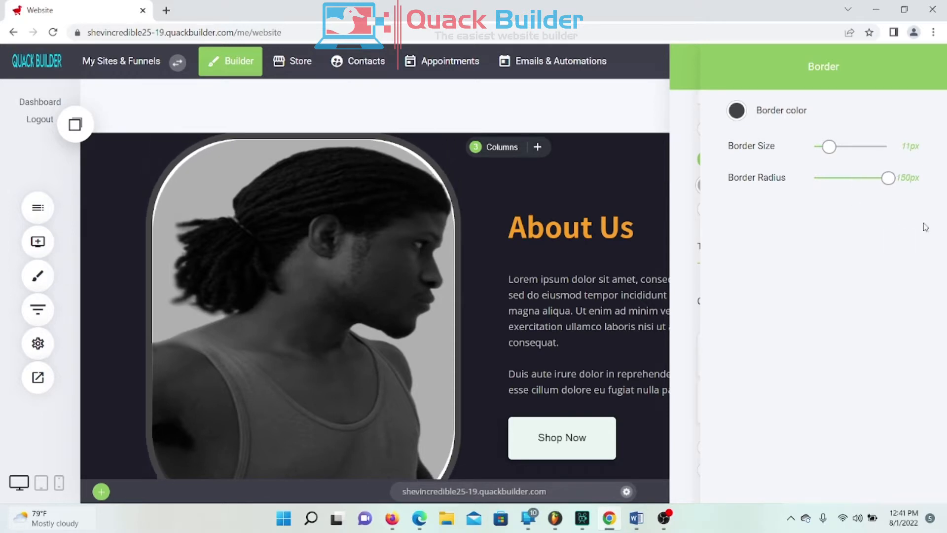
drag(943, 234, 833, 253)
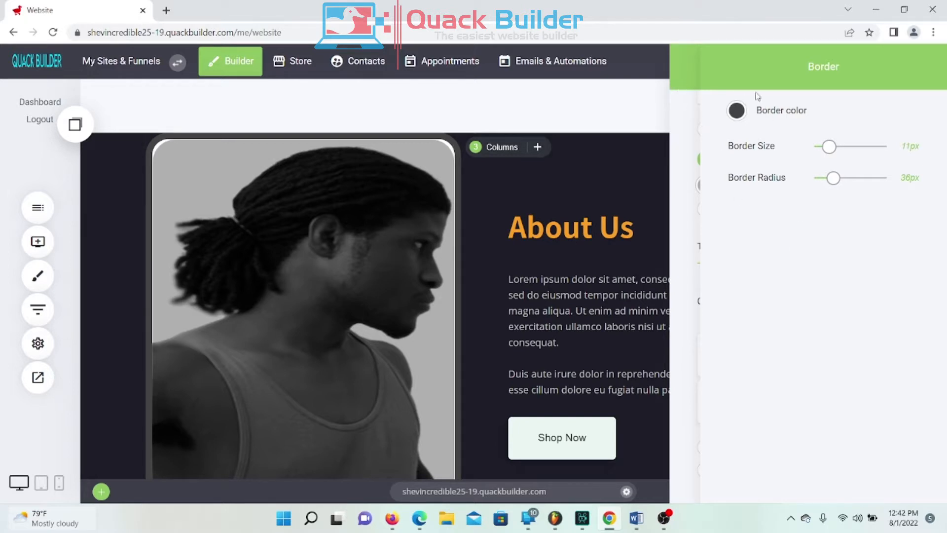
Step: Colour the border yellow FAC51C and lower its opacity to about 0.64
click(737, 110)
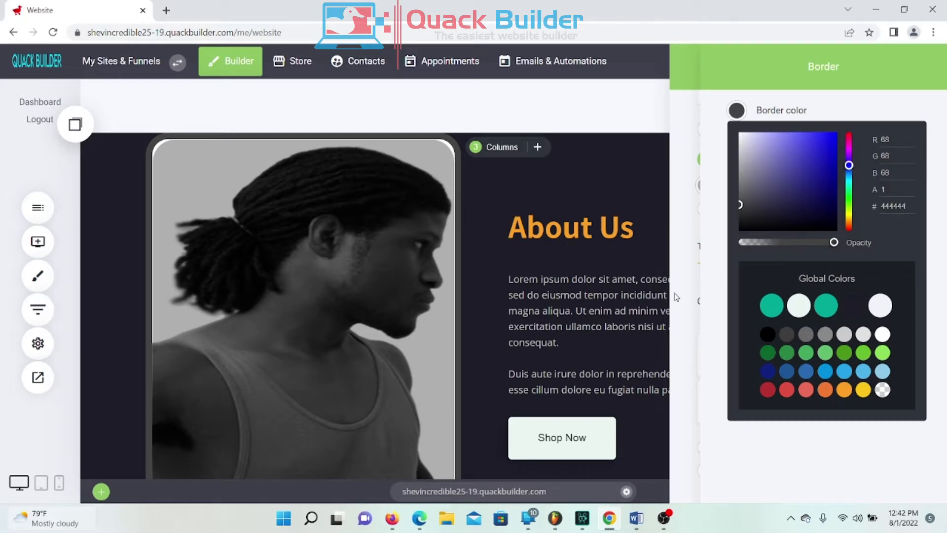
click(864, 390)
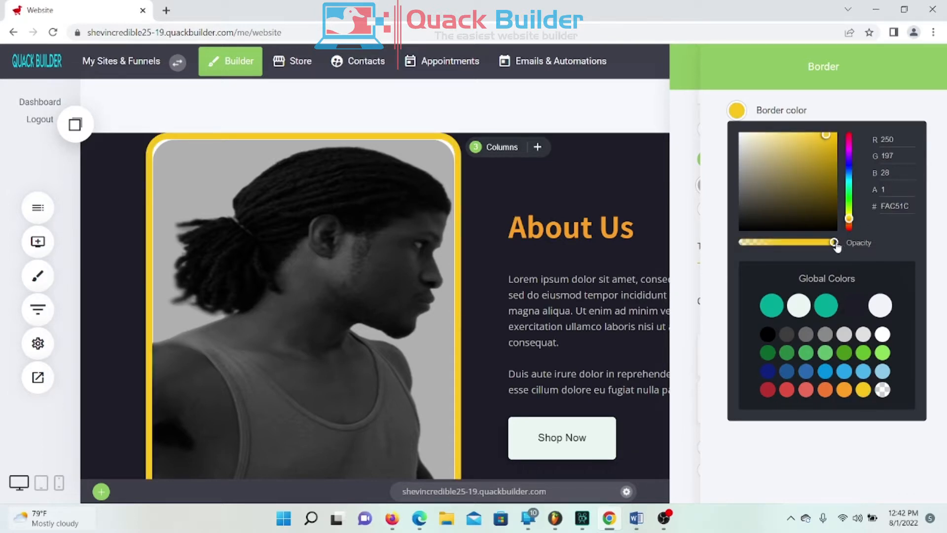
drag(835, 245, 799, 248)
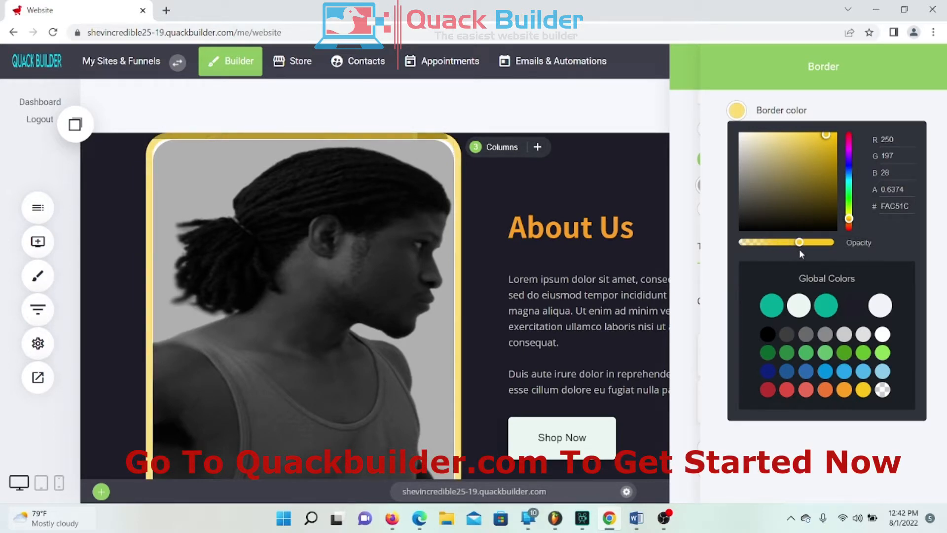
click(692, 213)
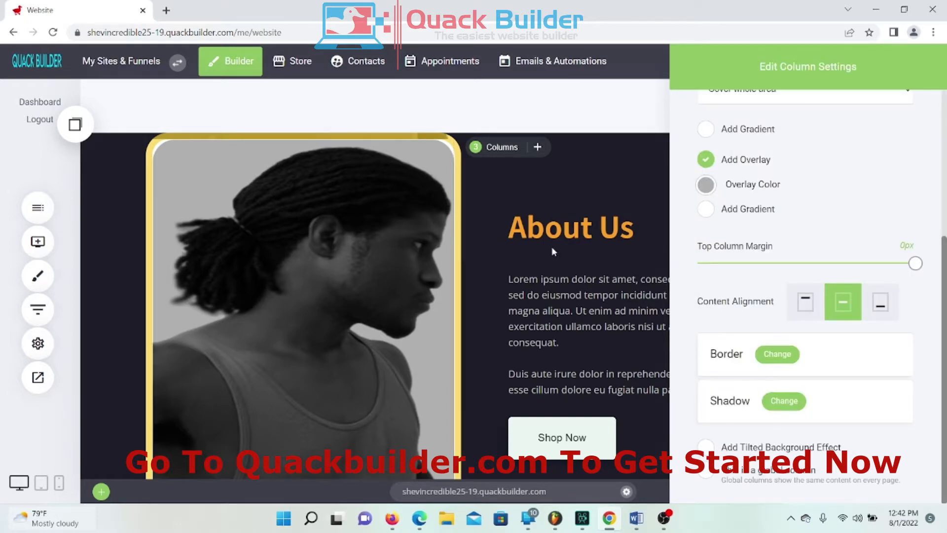
scroll(697, 338, up, 1)
Step: Close the column settings, review the About Us block, and save the homepage
click(498, 234)
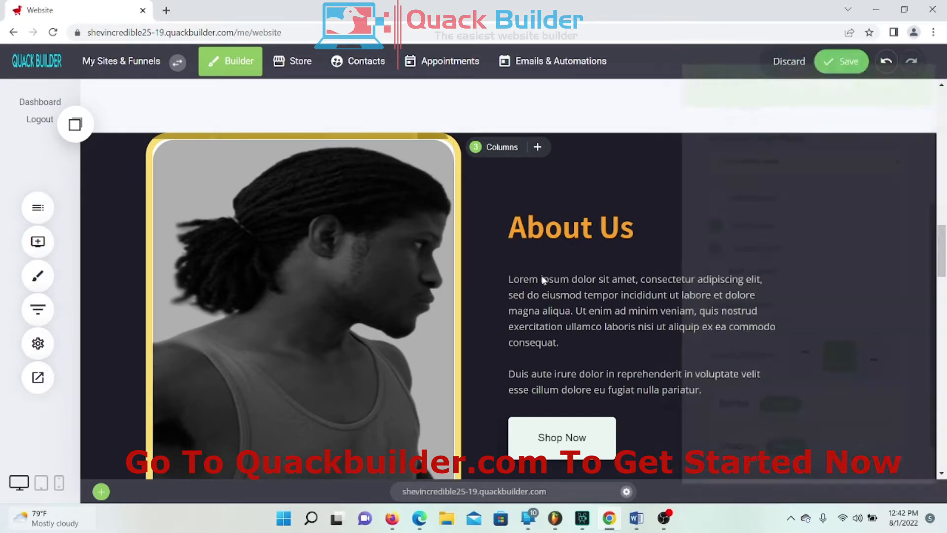
scroll(486, 281, down, 4)
scroll(437, 220, up, 4)
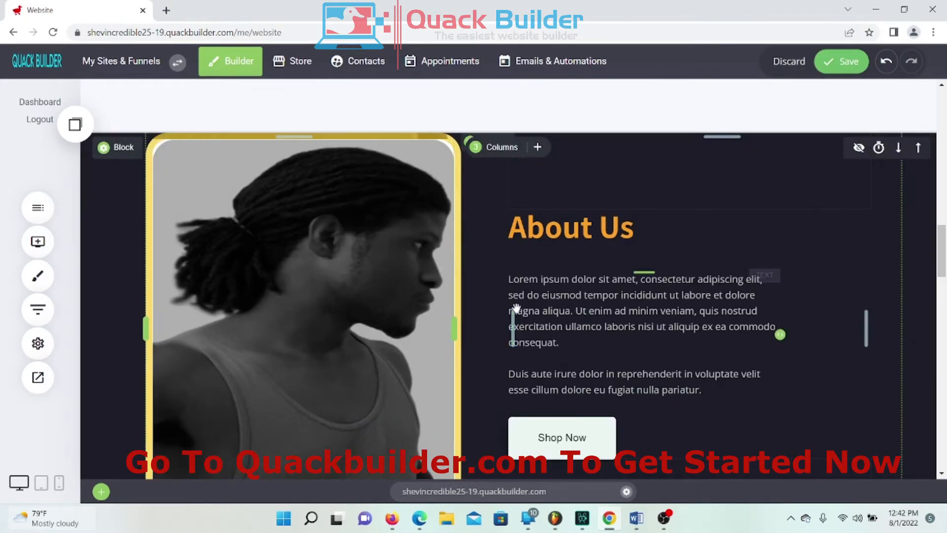
scroll(345, 359, down, 1)
scroll(344, 354, down, 2)
scroll(345, 359, up, 3)
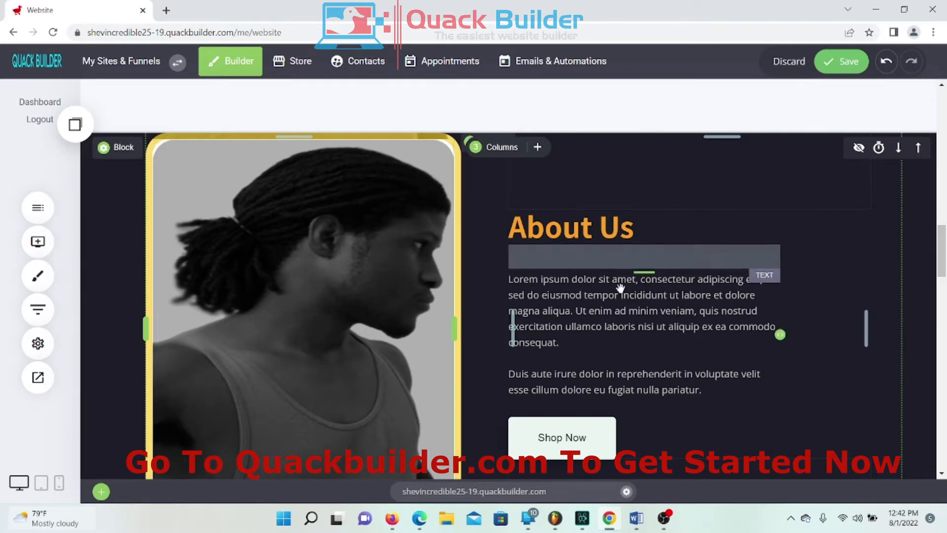
scroll(641, 296, up, 1)
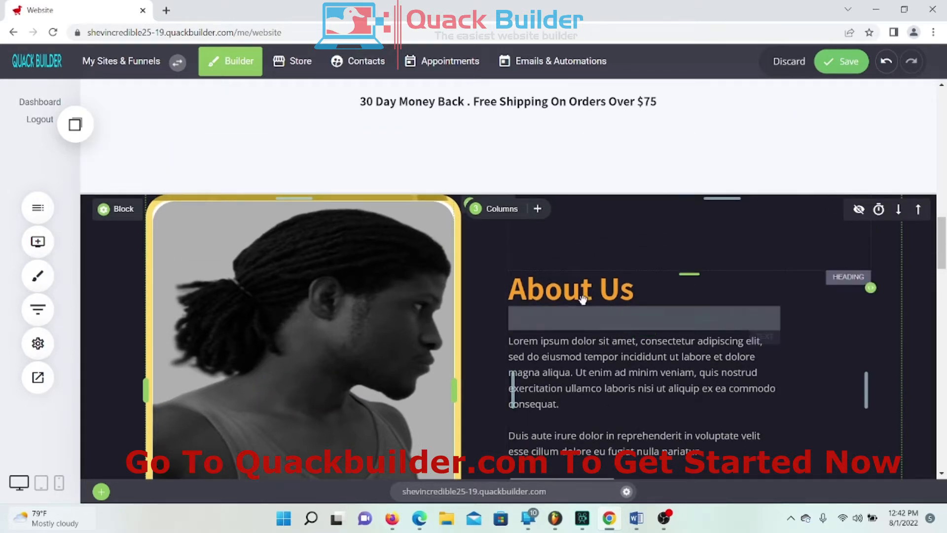
scroll(574, 178, down, 2)
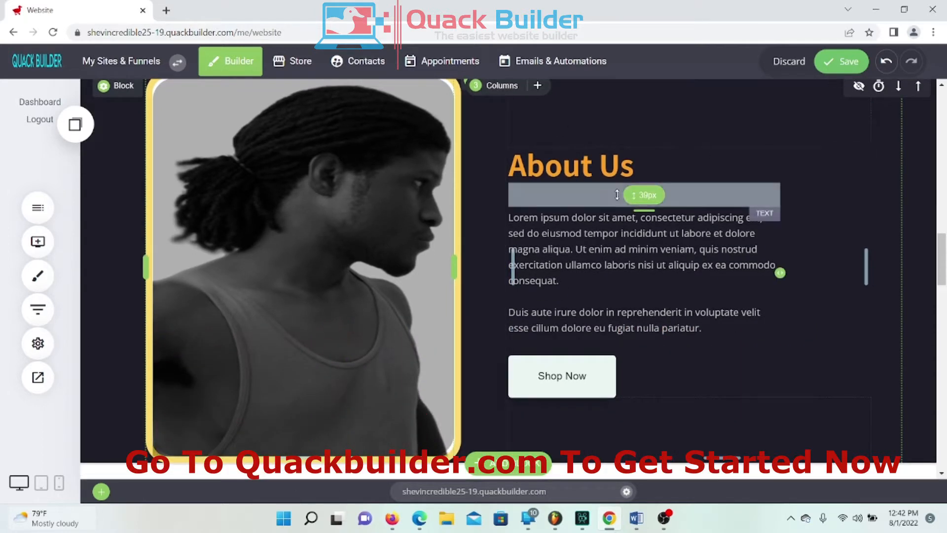
click(842, 61)
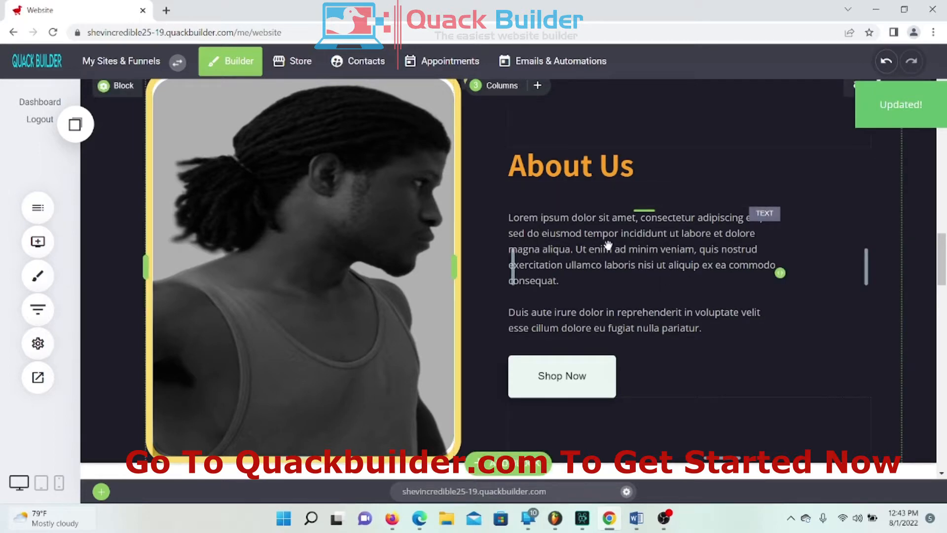
Step: Switch to the Word 'Website Information' document
scroll(646, 272, up, 2)
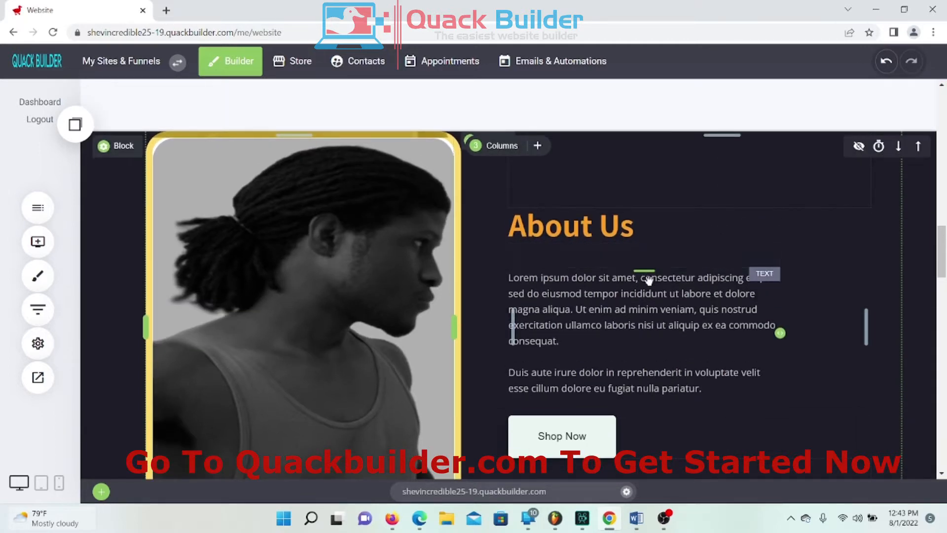
scroll(649, 275, down, 2)
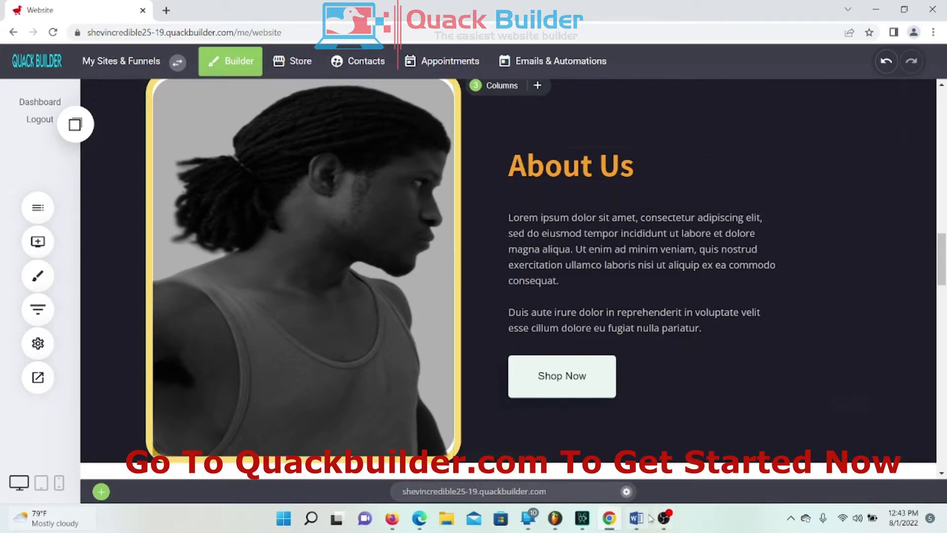
click(639, 526)
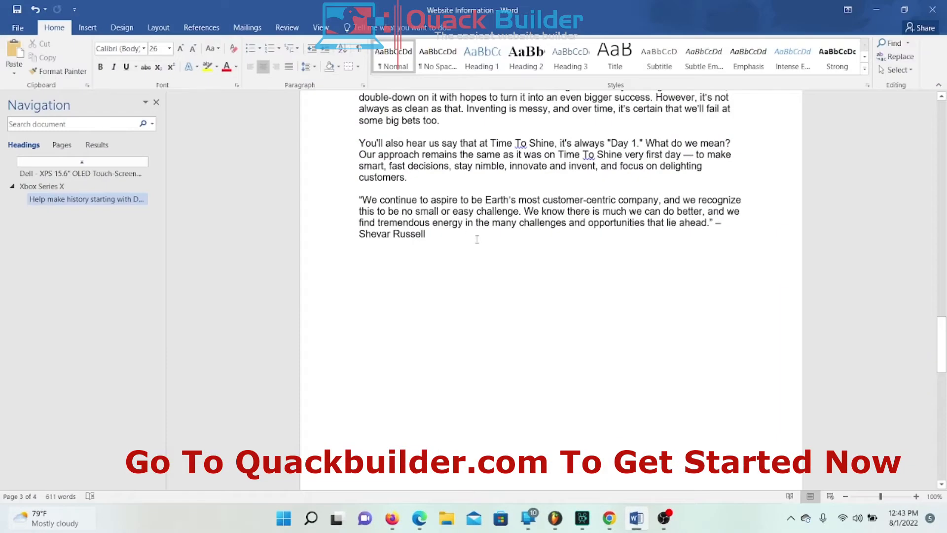
Step: Copy Word's passage from 'When timetoshine.com launched in 2022' to 'and work backwards.' and return to the builder
scroll(477, 240, up, 3)
scroll(477, 239, up, 1)
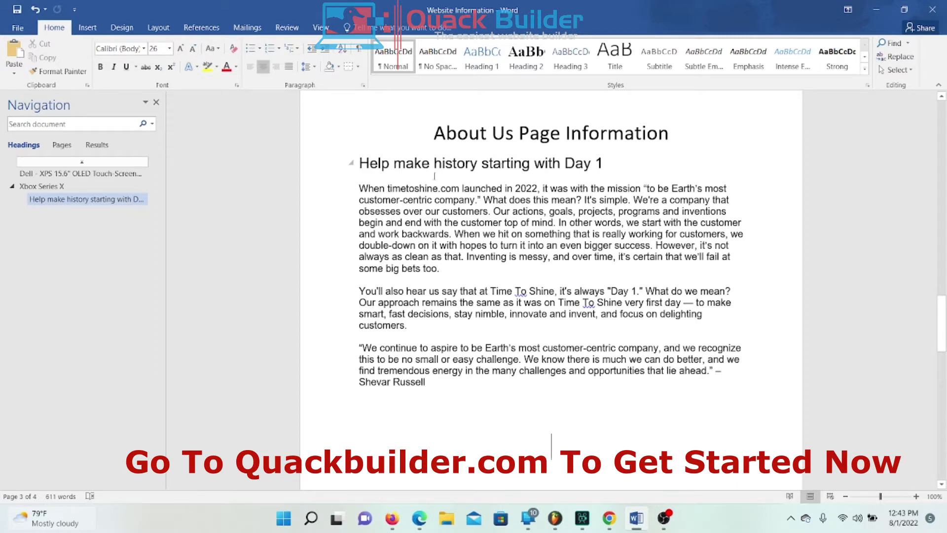
click(358, 193)
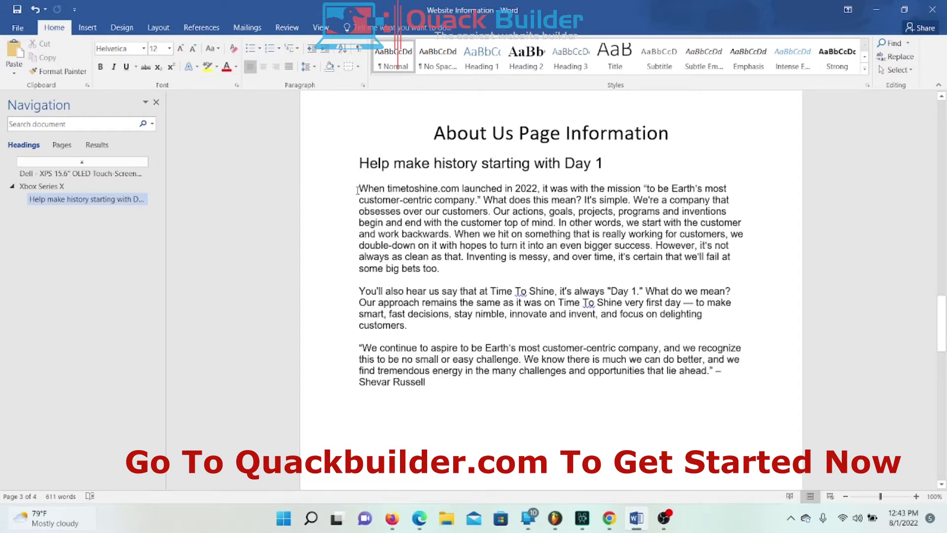
drag(359, 188, 452, 237)
right_click(428, 194)
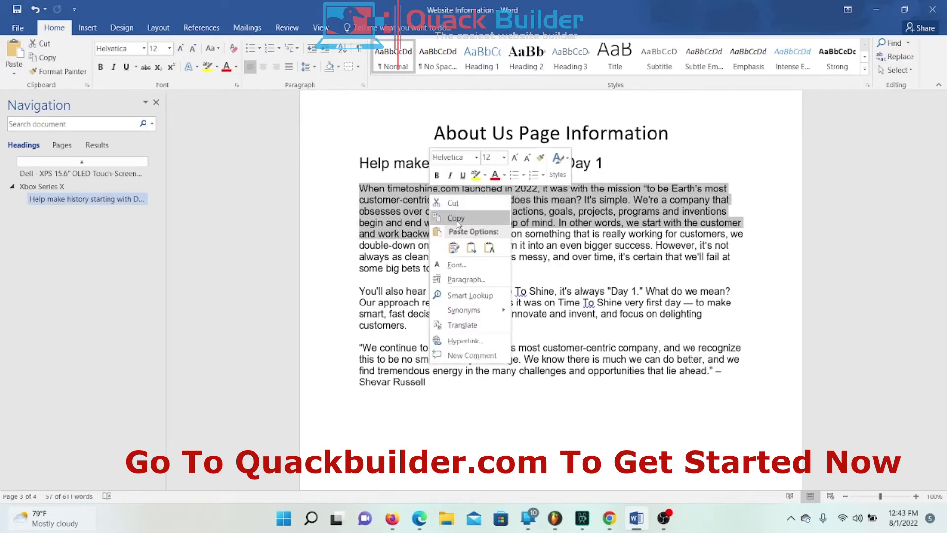
click(493, 217)
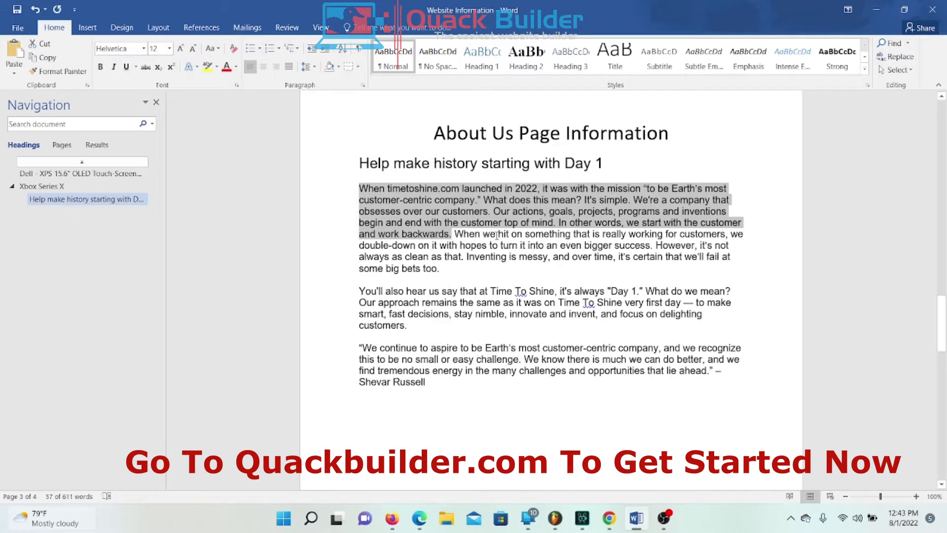
click(643, 521)
click(521, 222)
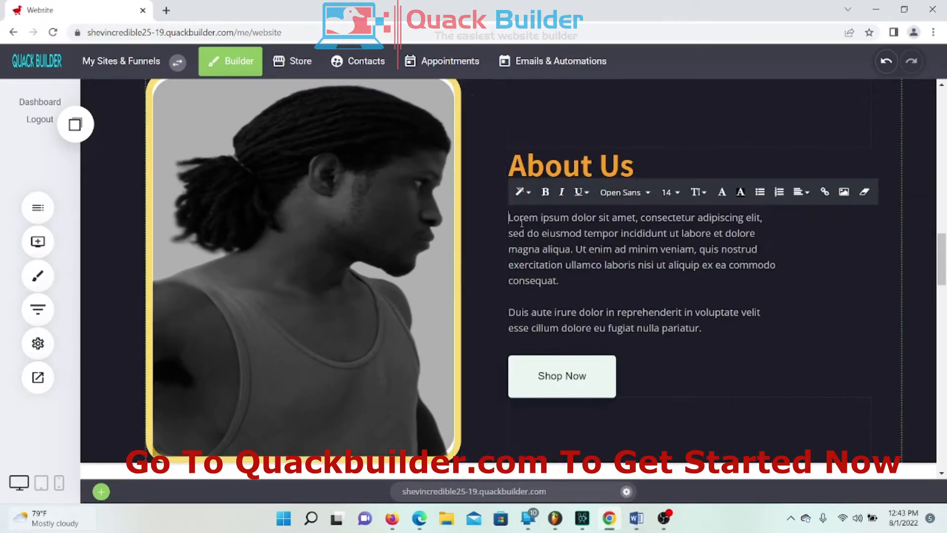
Step: Paste the copied timetoshine.com mission text over both Lorem ipsum paragraphs under About Us
drag(510, 217, 744, 360)
right_click(620, 241)
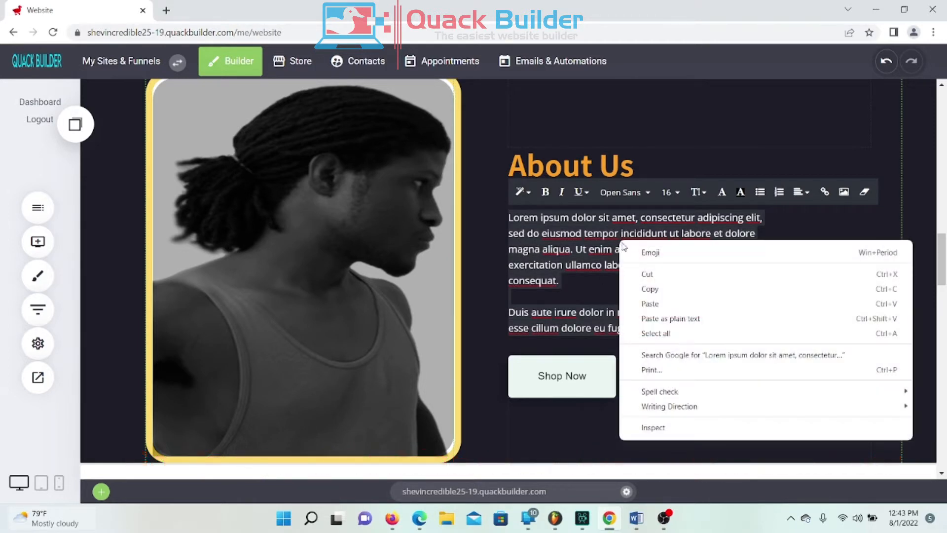
click(658, 305)
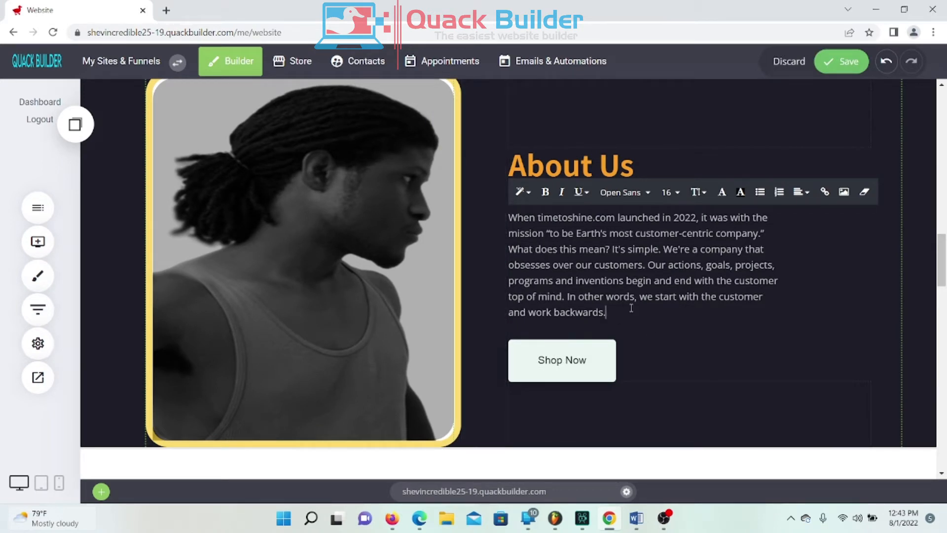
click(909, 346)
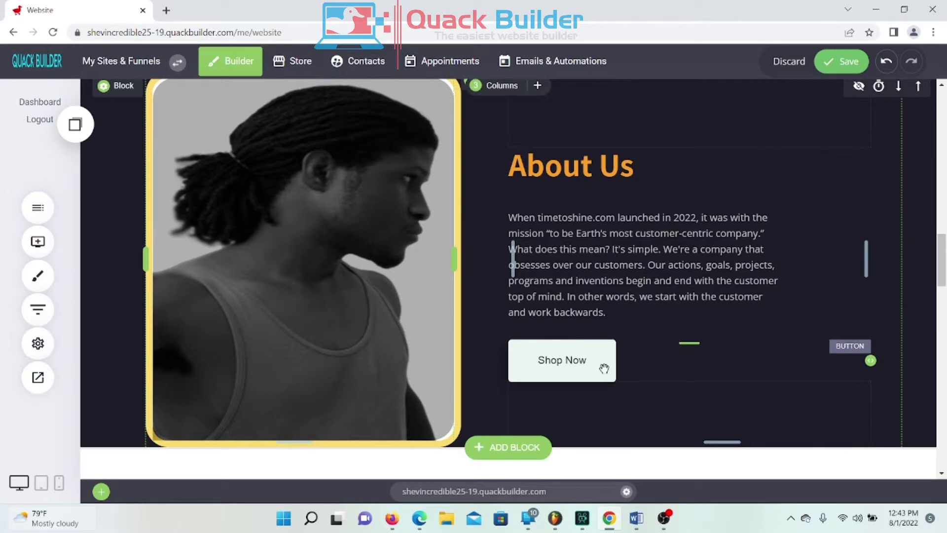
Step: Relabel the About Us Shop Now button to 'CLICK HERE TO READ MORE'
scroll(602, 366, up, 5)
scroll(602, 365, down, 5)
click(563, 360)
click(527, 322)
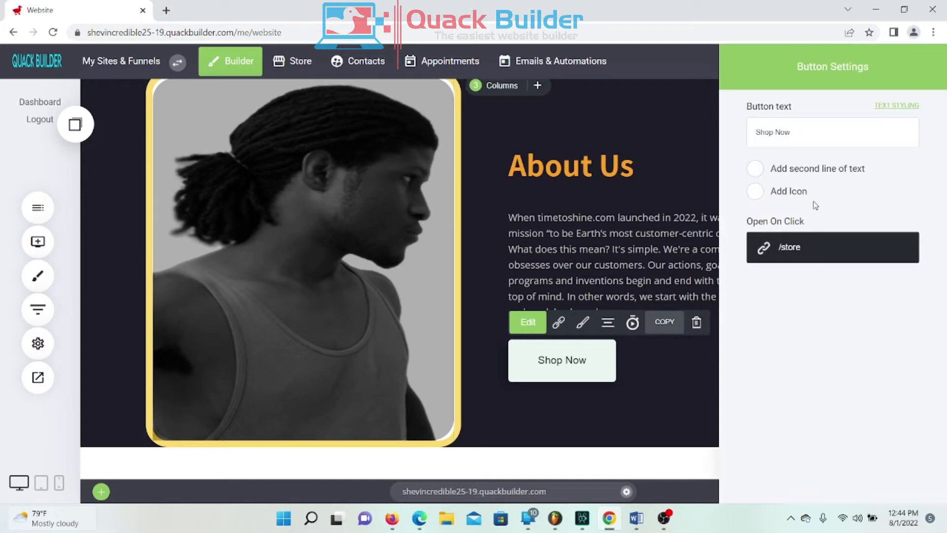
drag(819, 134, 724, 141)
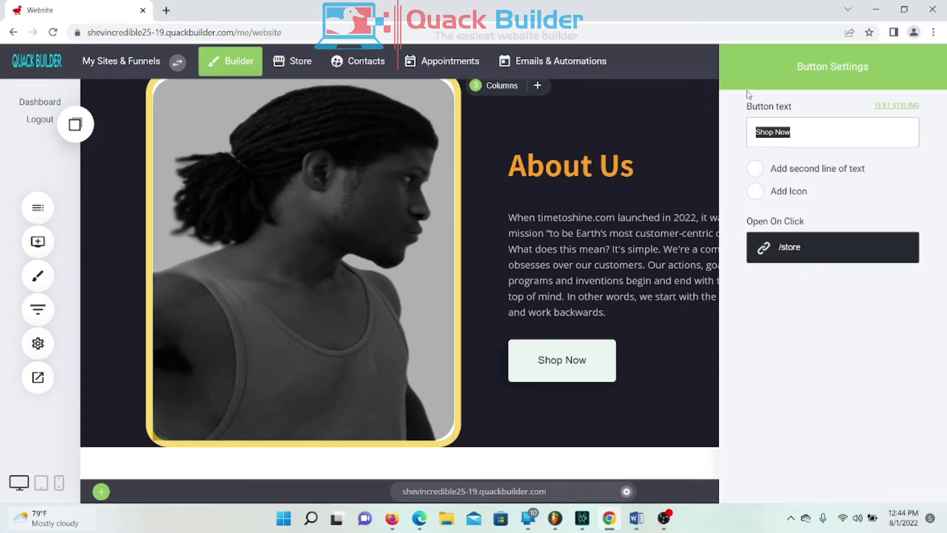
text(READ MORE)
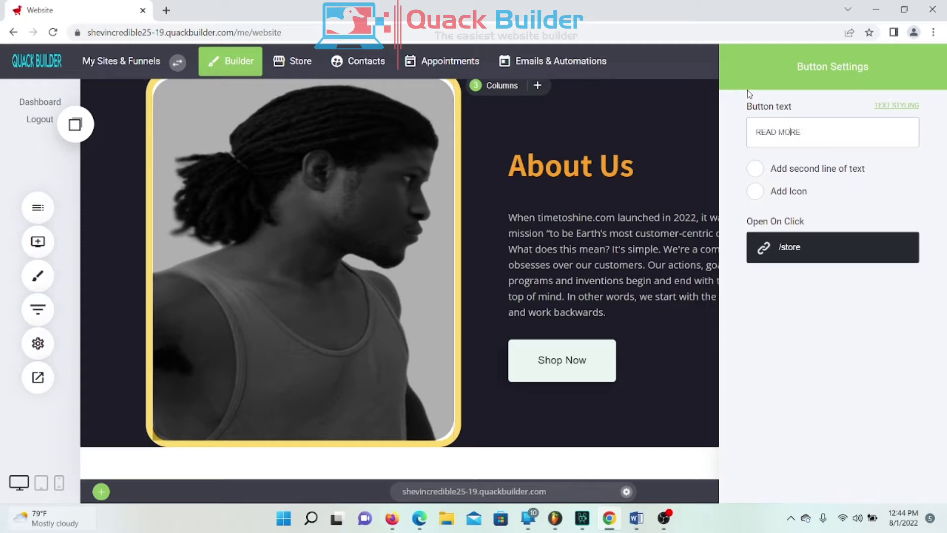
text(CLICK HERE TO)
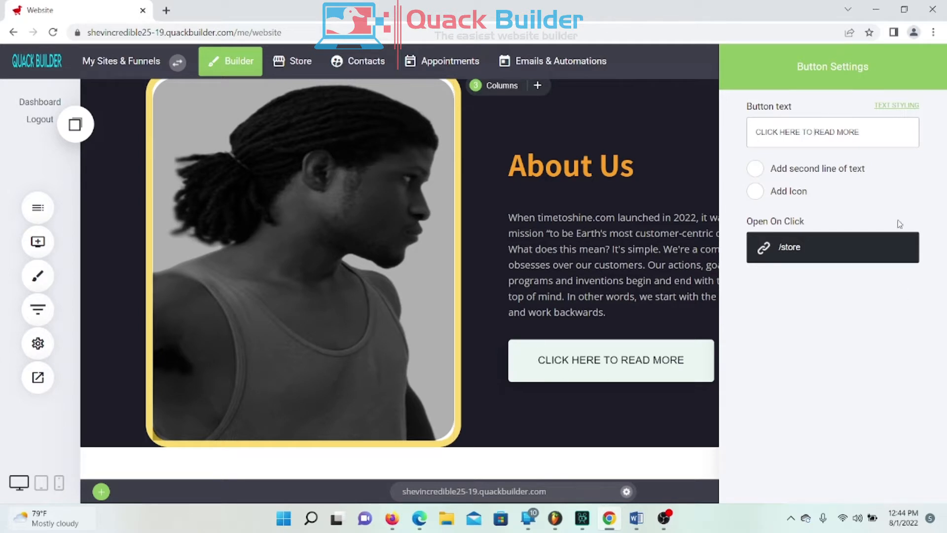
click(790, 249)
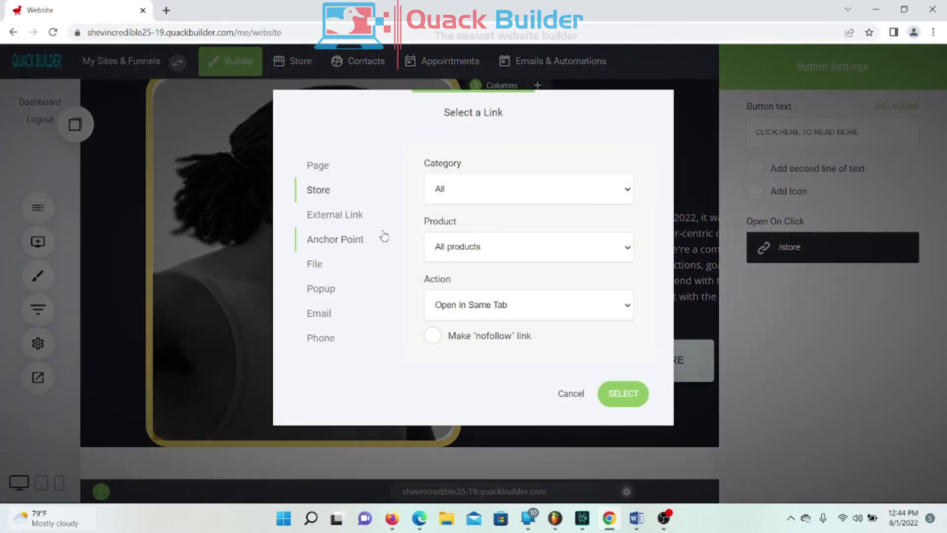
Step: Link the read-more button to the About Us page under Pages
click(308, 164)
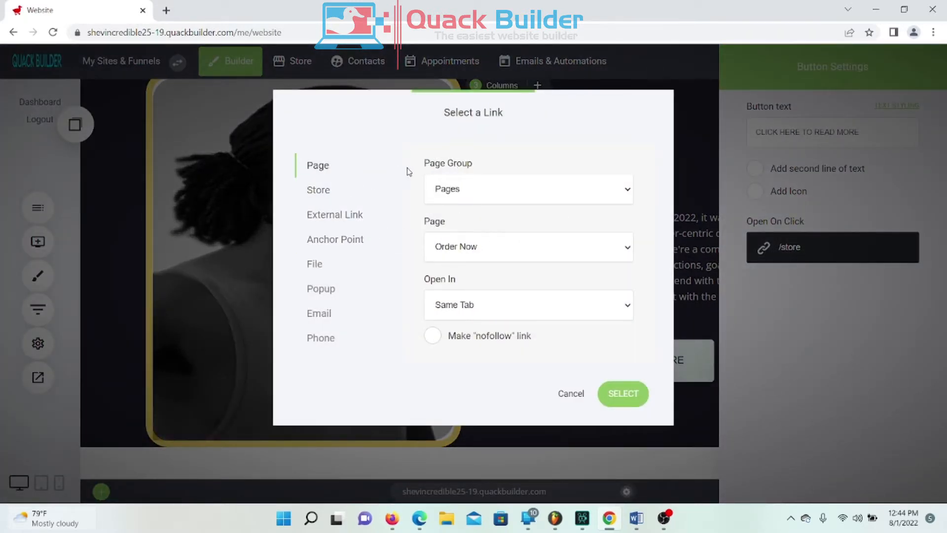
click(462, 192)
click(464, 210)
click(461, 244)
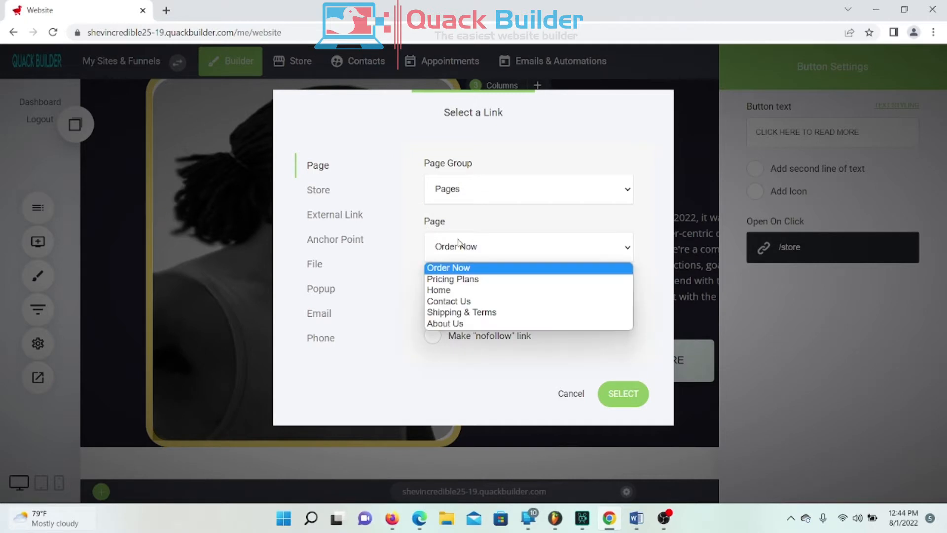
click(448, 324)
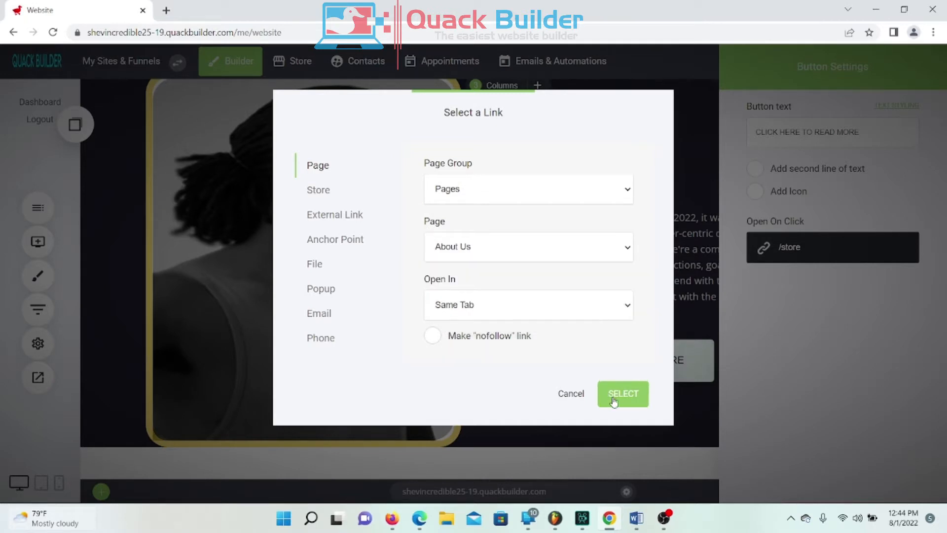
click(630, 393)
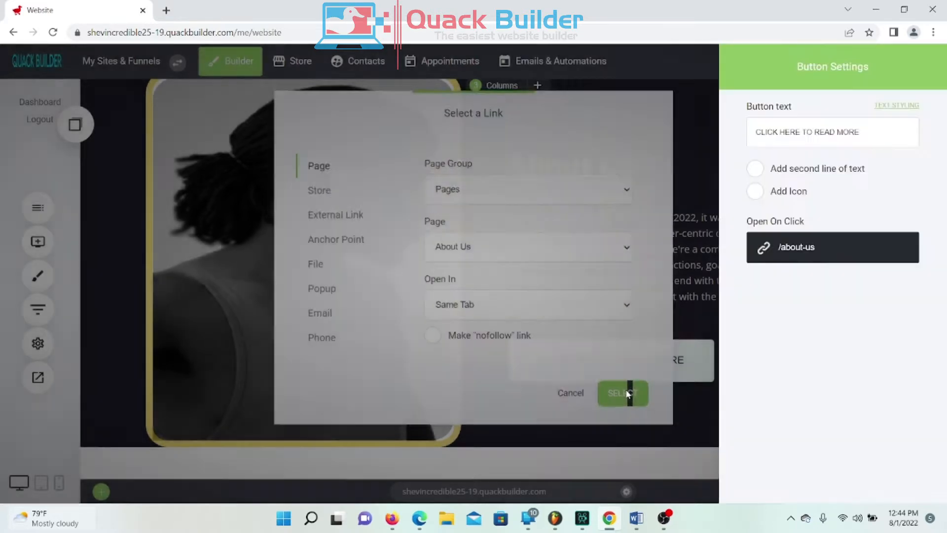
Step: Close the button settings and save the page
click(606, 237)
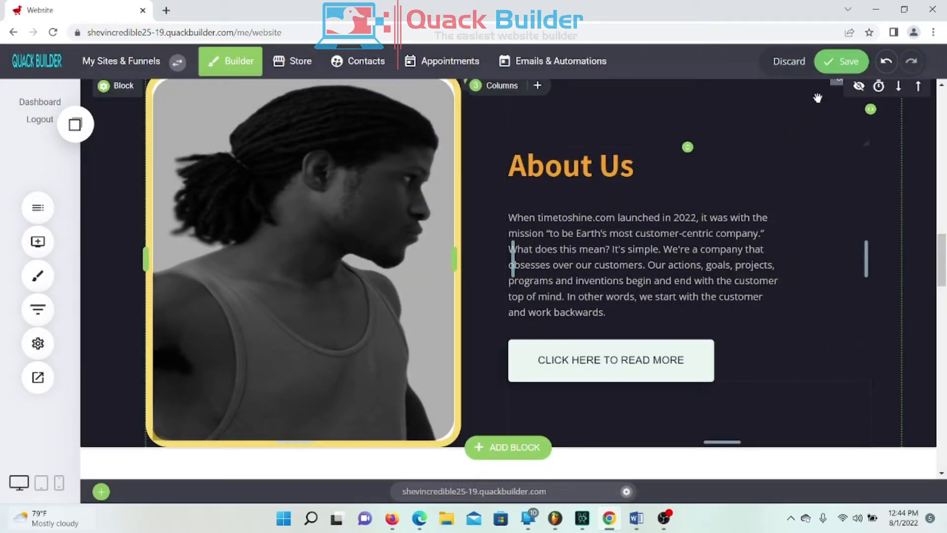
click(839, 64)
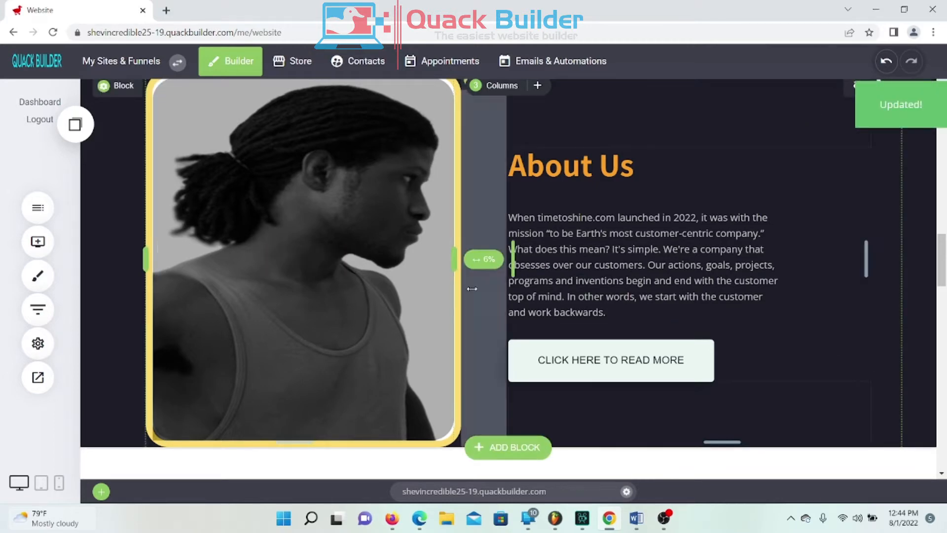
scroll(834, 219, up, 15)
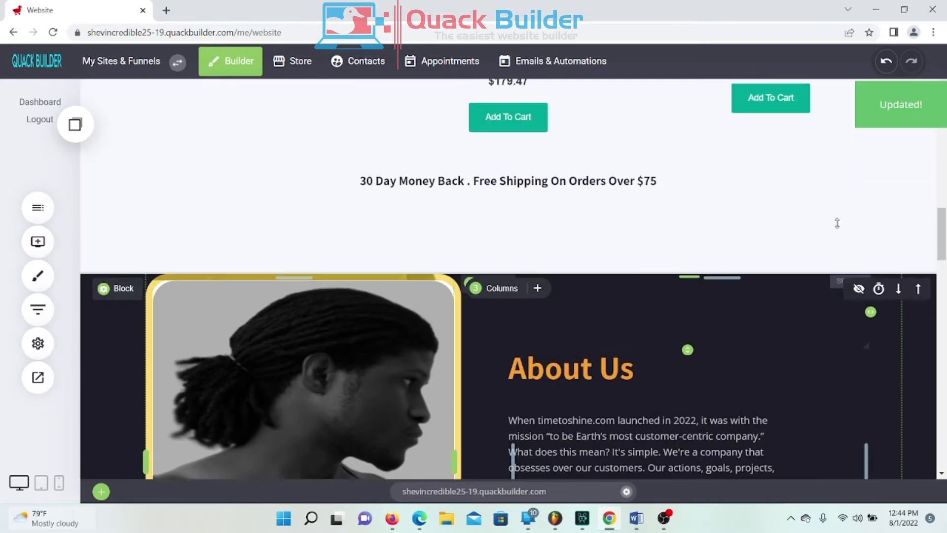
scroll(793, 197, down, 10)
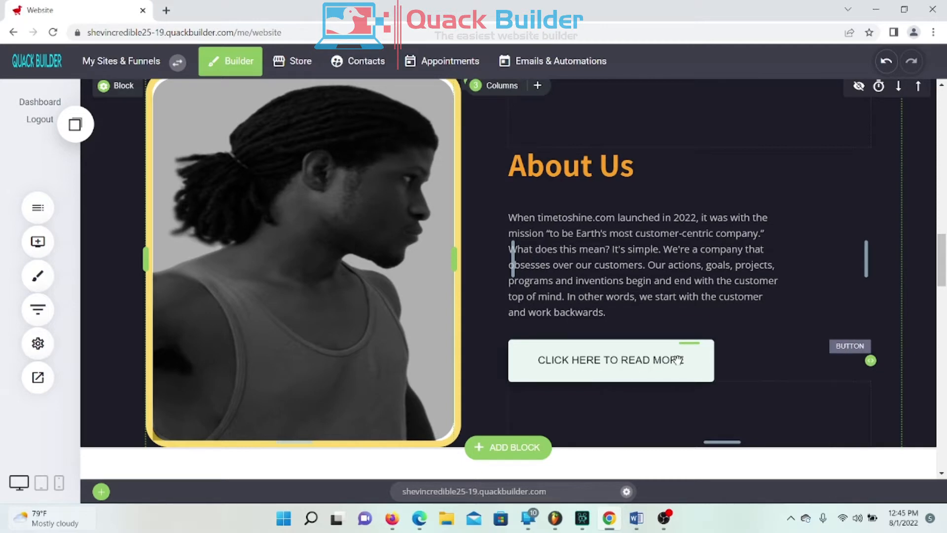
click(37, 380)
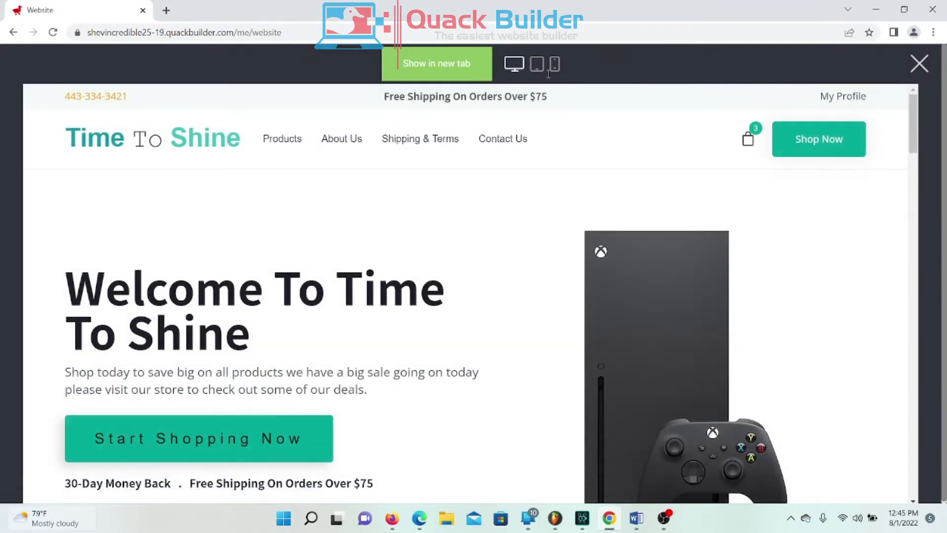
click(461, 74)
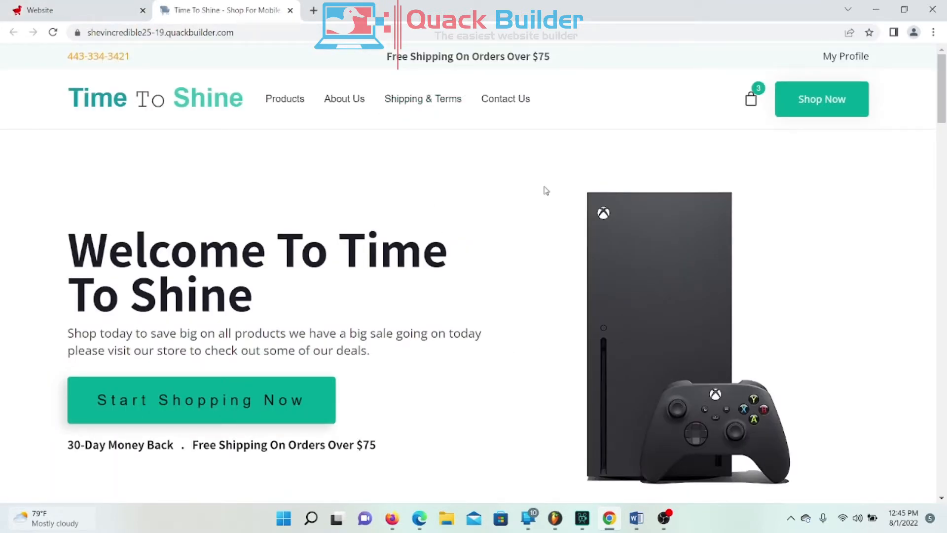
scroll(441, 276, down, 9)
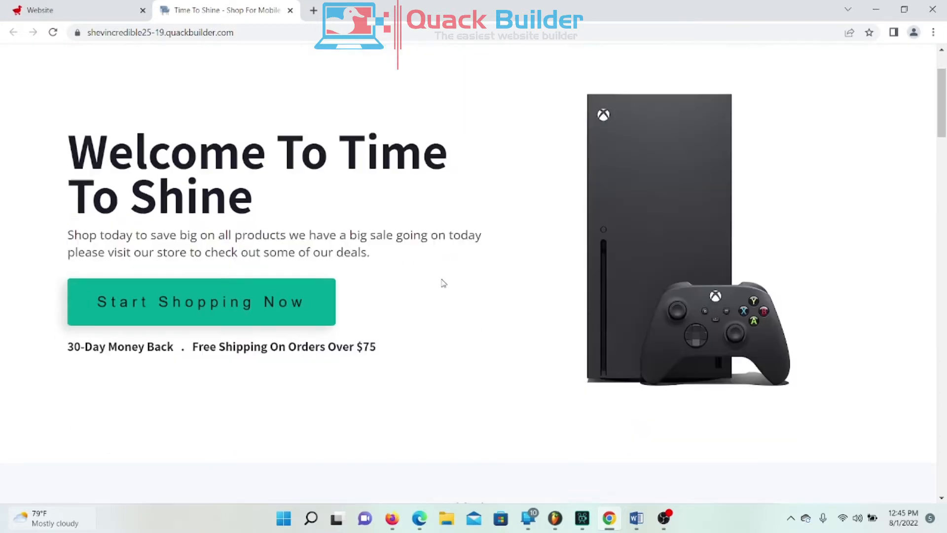
scroll(437, 250, down, 3)
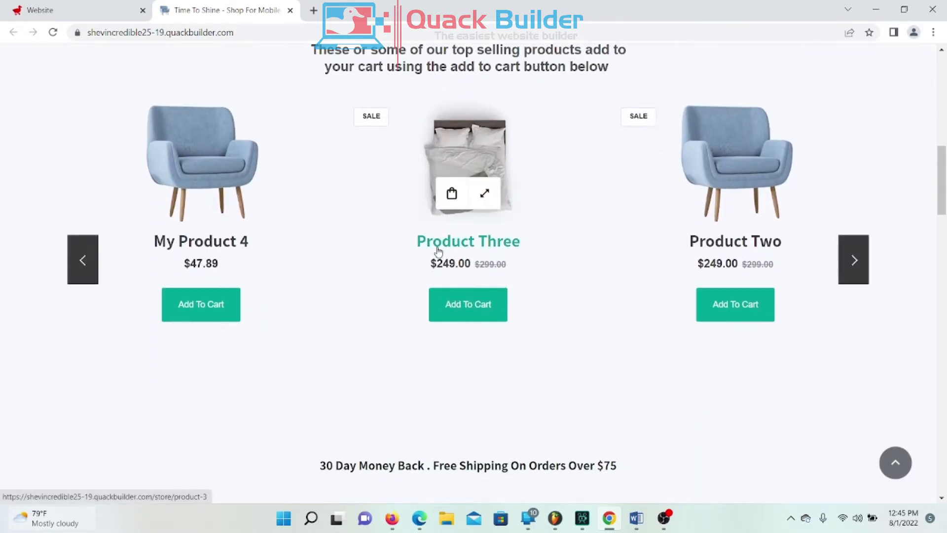
scroll(440, 250, up, 14)
scroll(451, 236, up, 1)
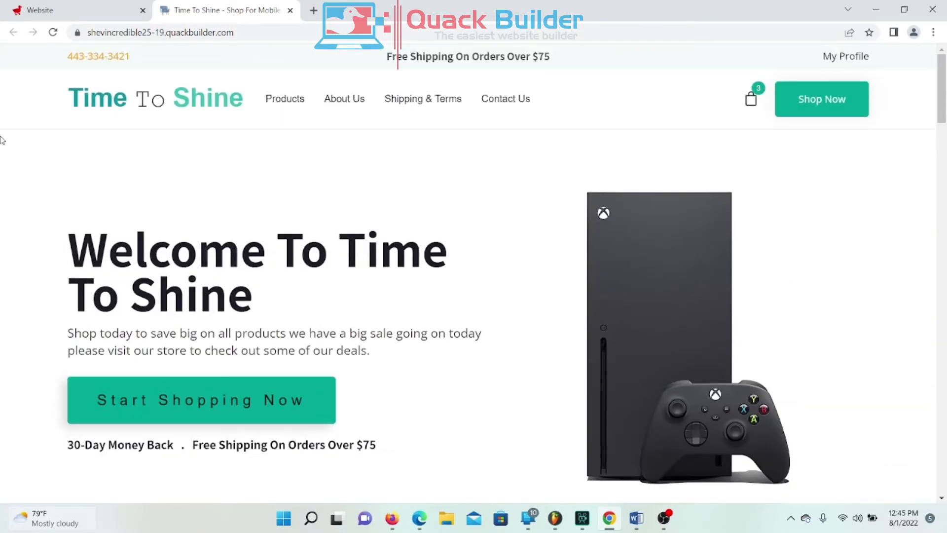
scroll(526, 234, down, 7)
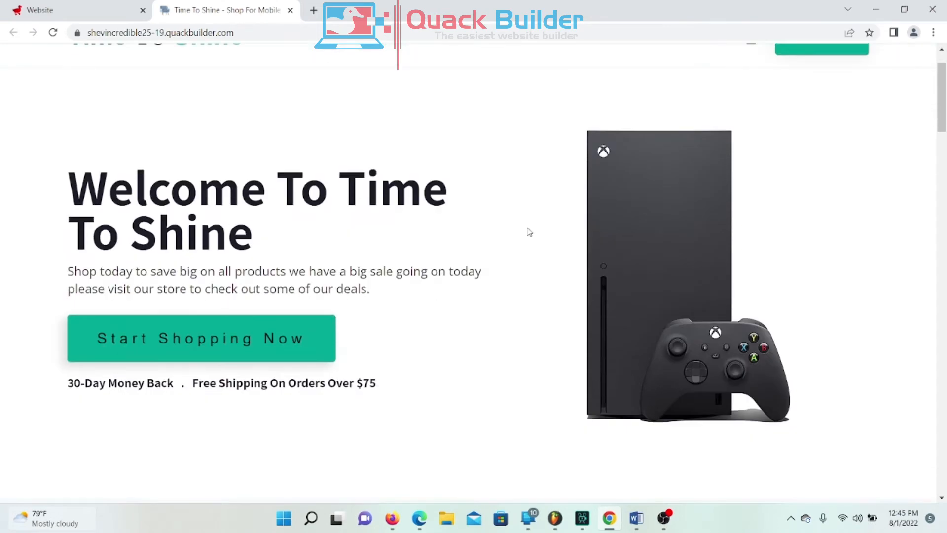
scroll(537, 228, down, 10)
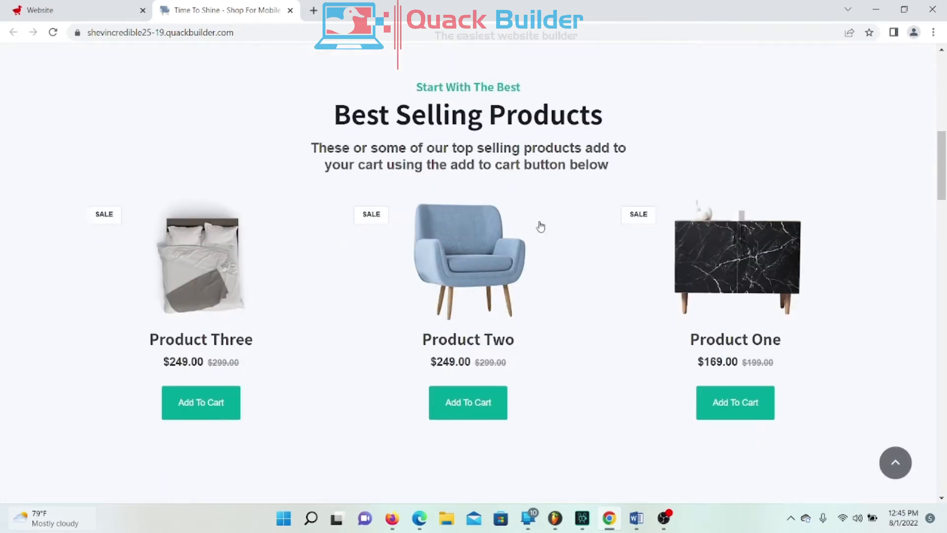
scroll(556, 215, down, 4)
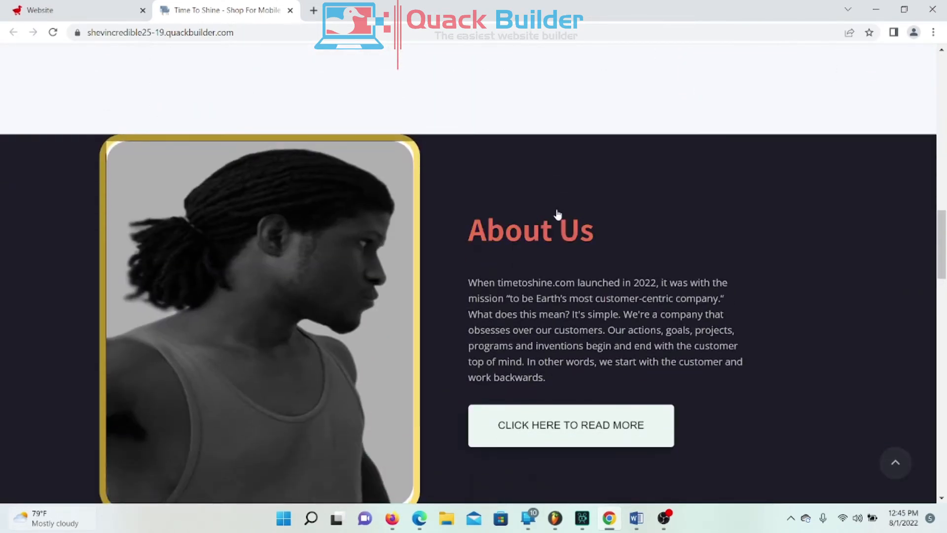
scroll(559, 211, up, 1)
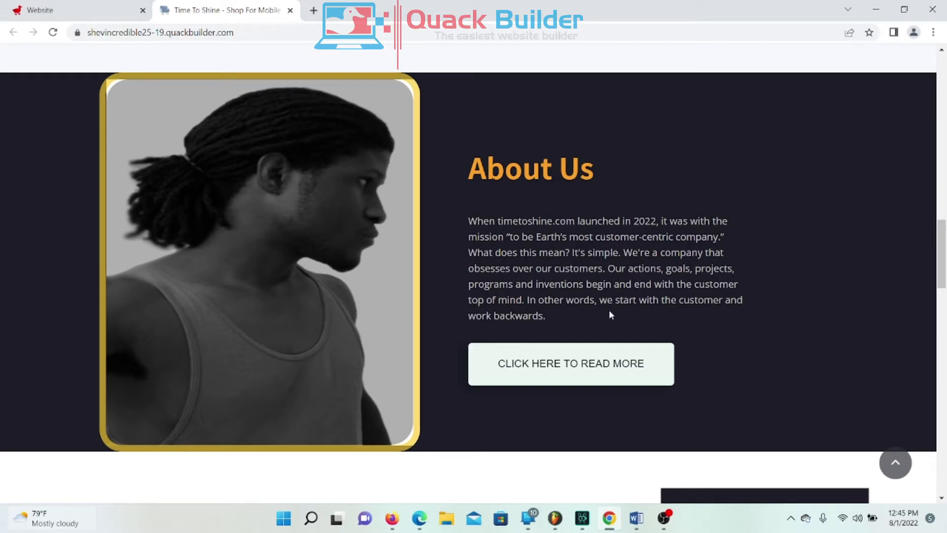
Step: Follow the read-more button to the live About Us page and scroll through its testimonials and blog posts
click(551, 373)
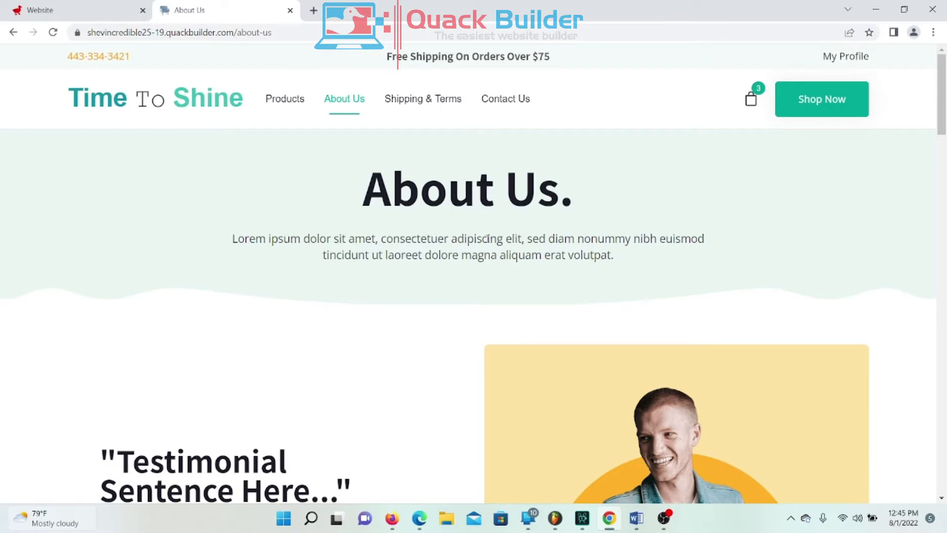
scroll(778, 371, down, 12)
scroll(777, 345, up, 8)
scroll(785, 352, up, 5)
scroll(345, 262, down, 5)
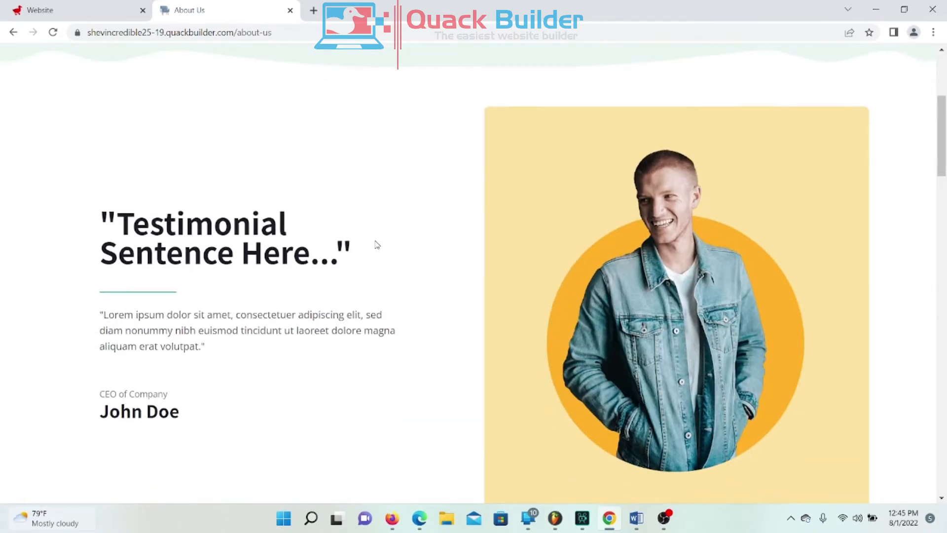
scroll(421, 187, down, 8)
scroll(422, 188, down, 5)
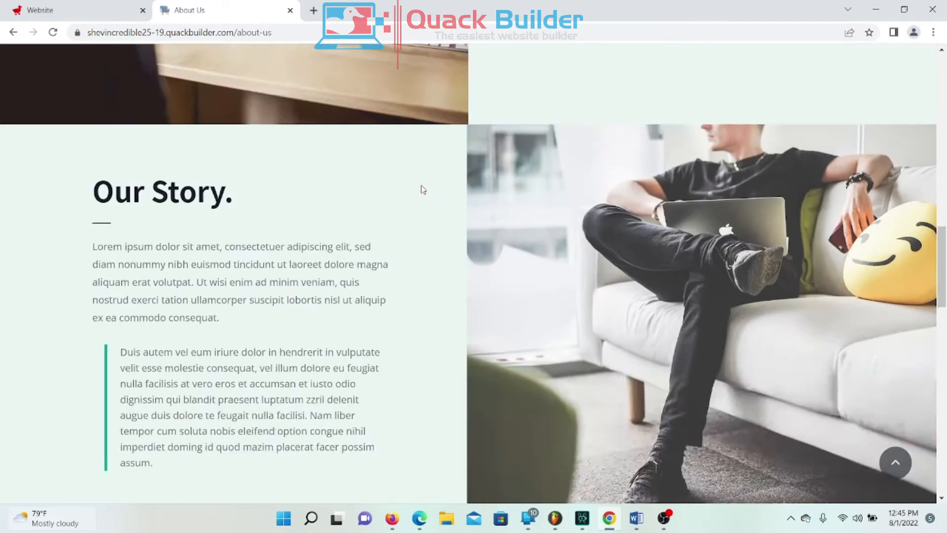
scroll(424, 197, up, 14)
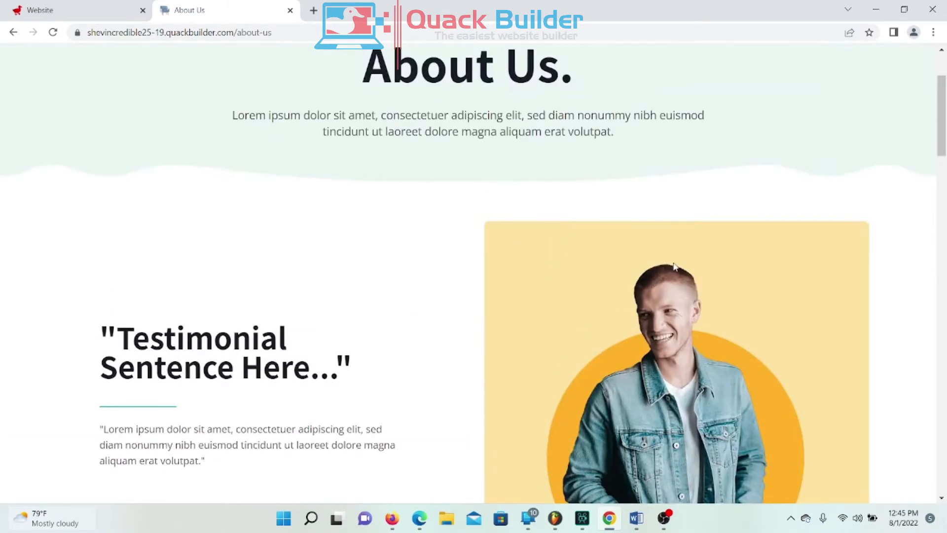
scroll(674, 266, up, 3)
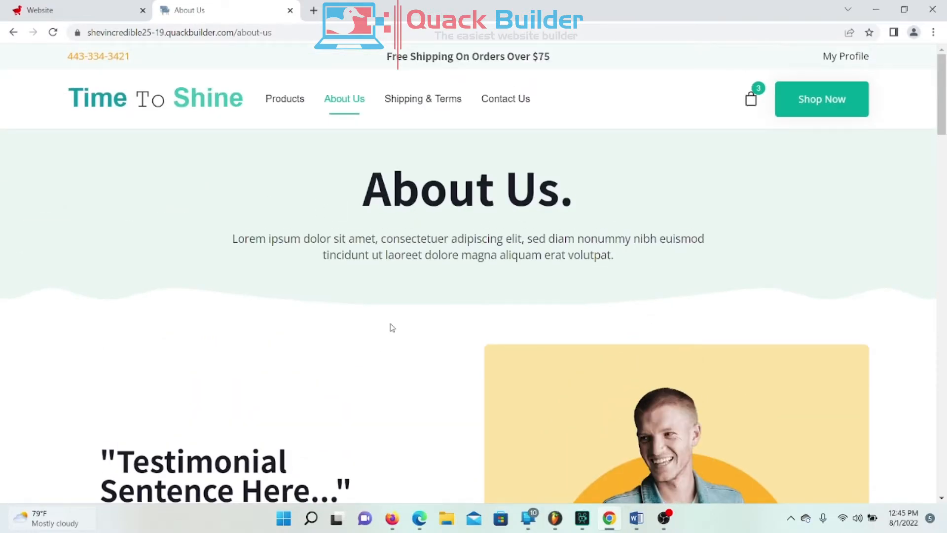
scroll(409, 234, down, 20)
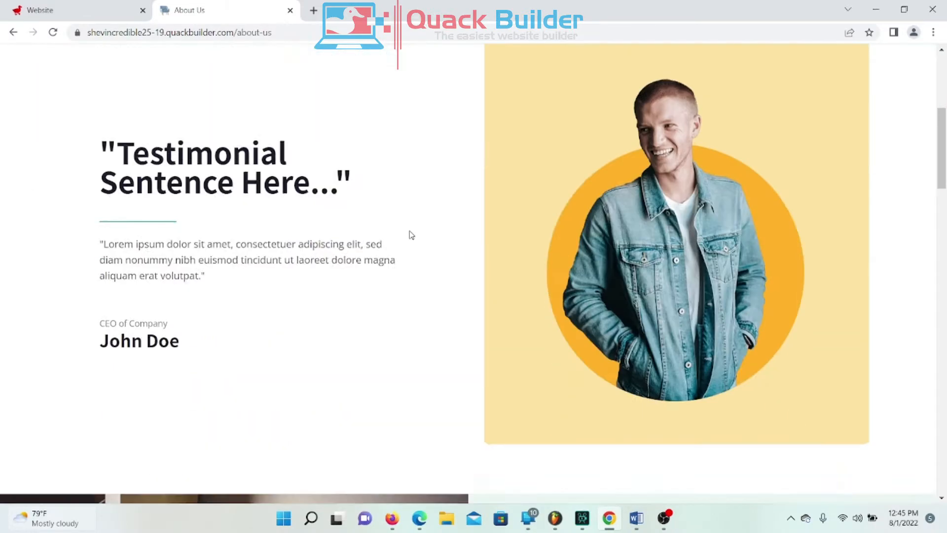
scroll(437, 252, down, 6)
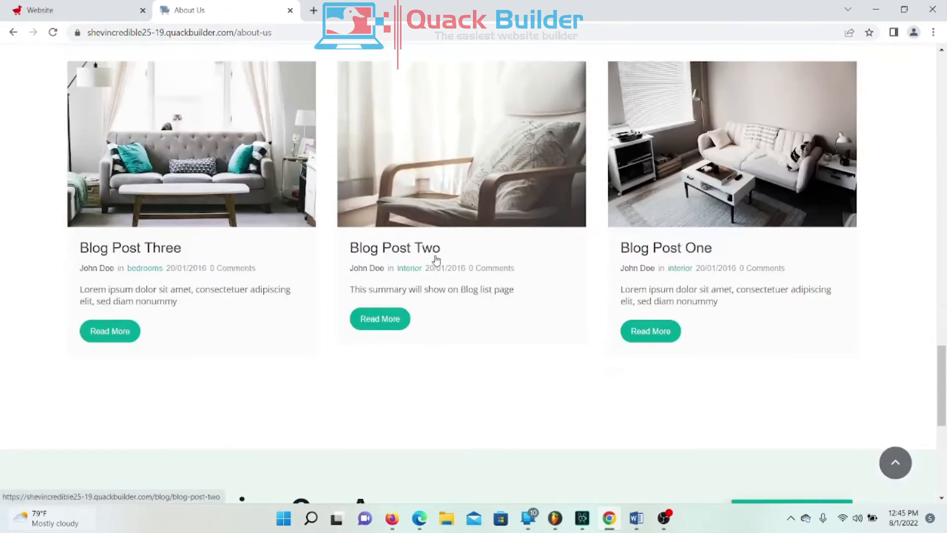
scroll(429, 260, down, 10)
scroll(429, 261, up, 20)
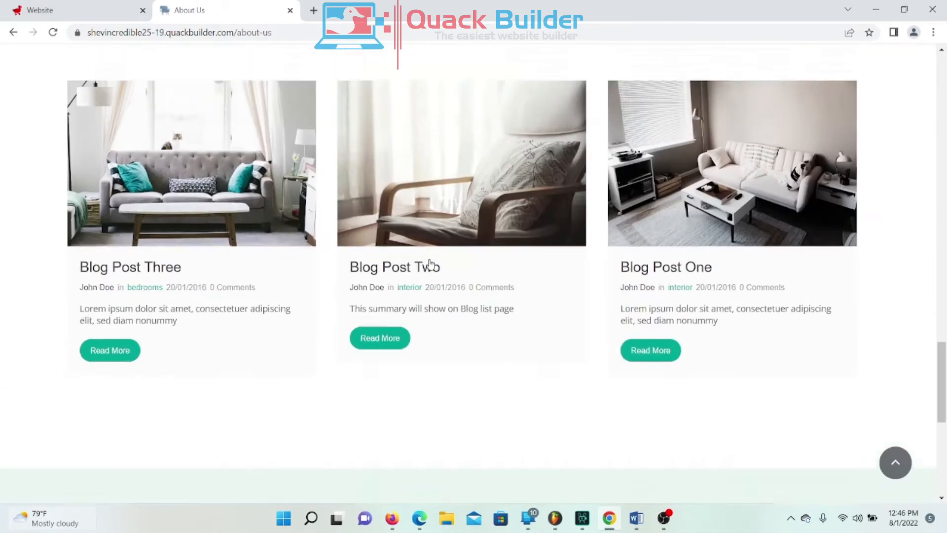
scroll(431, 263, up, 3)
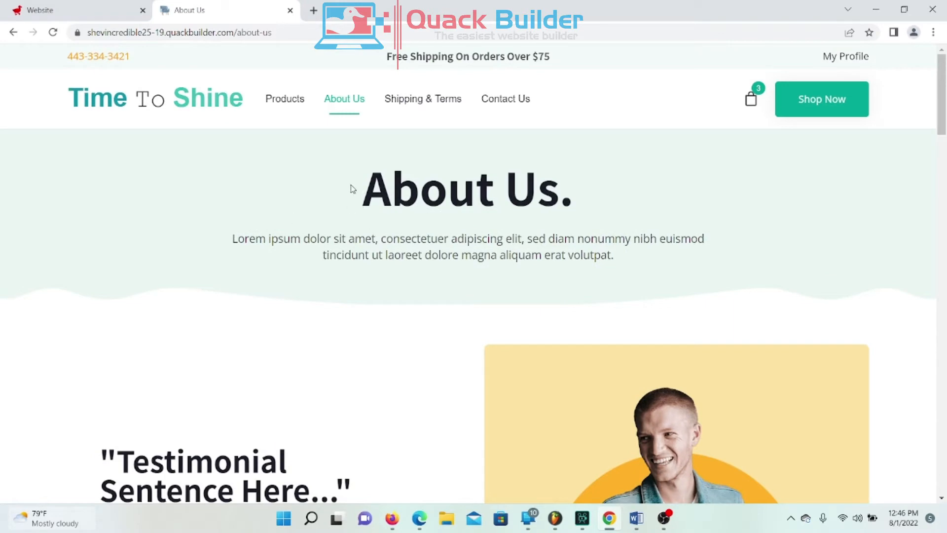
Step: Close the About Us tab and delete the empty block and the Core Specifications features block
click(290, 11)
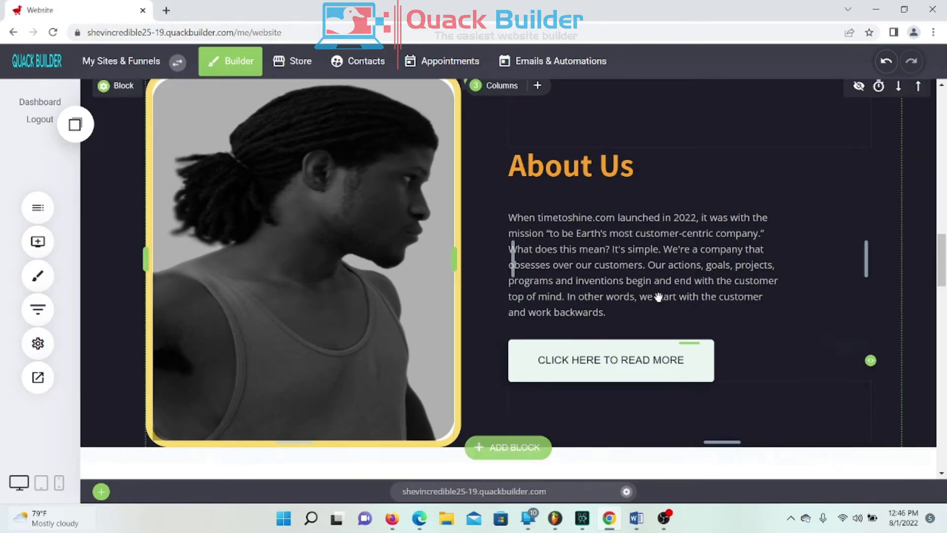
scroll(669, 273, down, 5)
scroll(668, 274, up, 3)
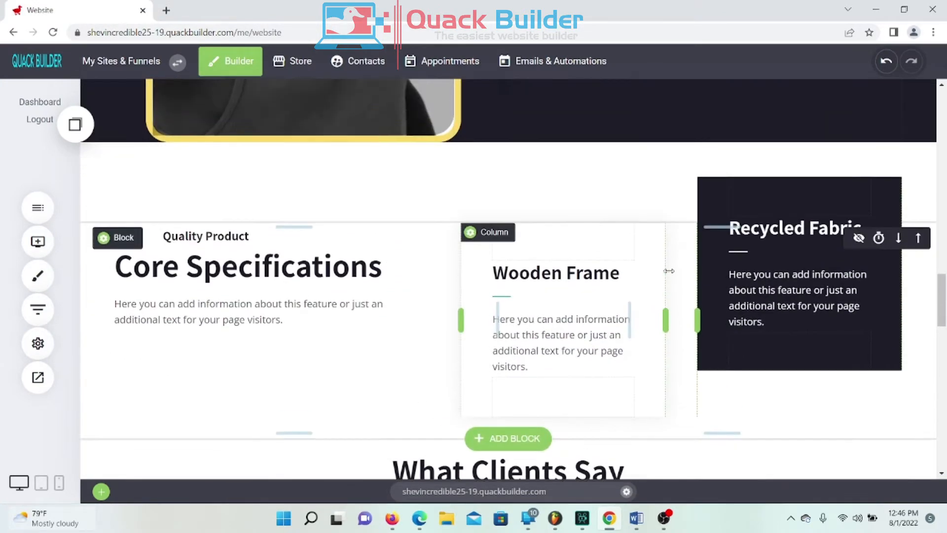
scroll(669, 273, down, 2)
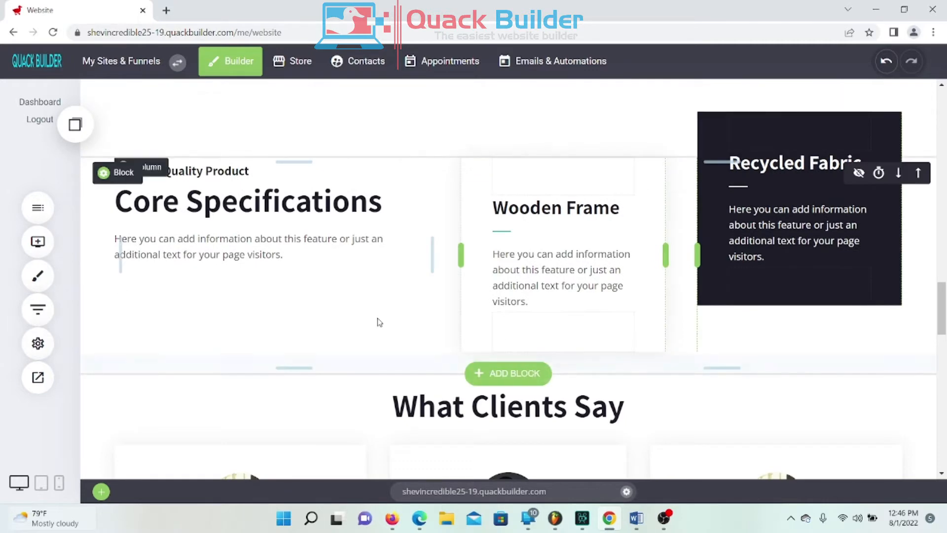
scroll(429, 291, down, 5)
scroll(451, 279, down, 7)
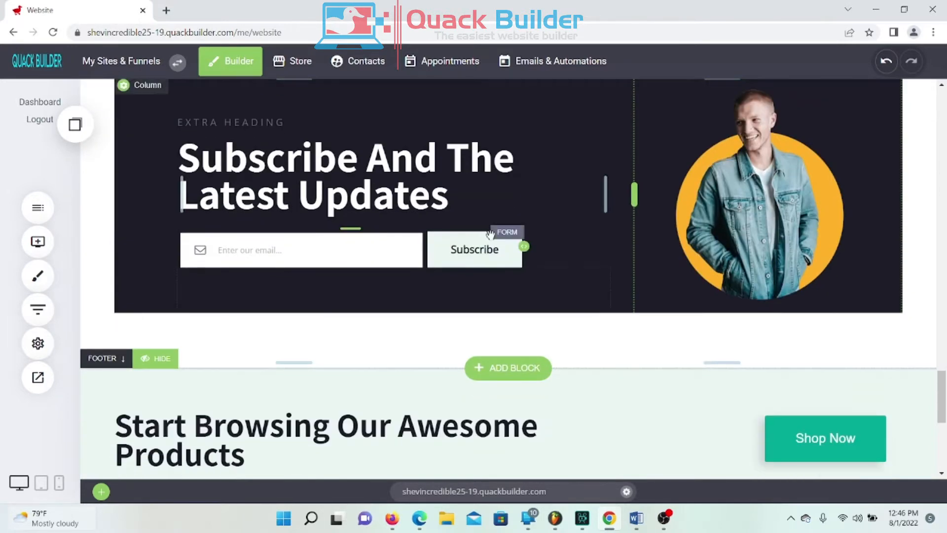
scroll(489, 234, up, 10)
scroll(306, 301, down, 1)
scroll(284, 308, up, 1)
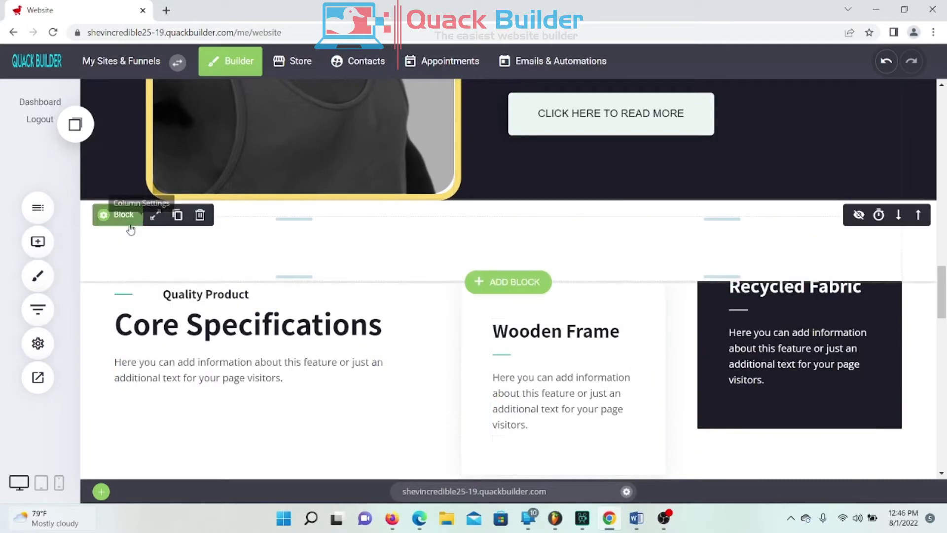
click(199, 216)
click(516, 283)
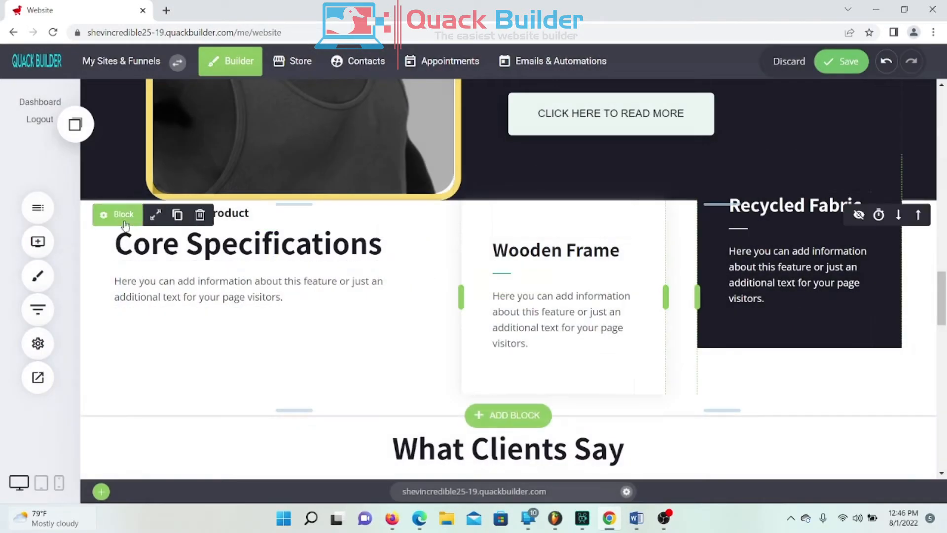
click(197, 215)
click(515, 282)
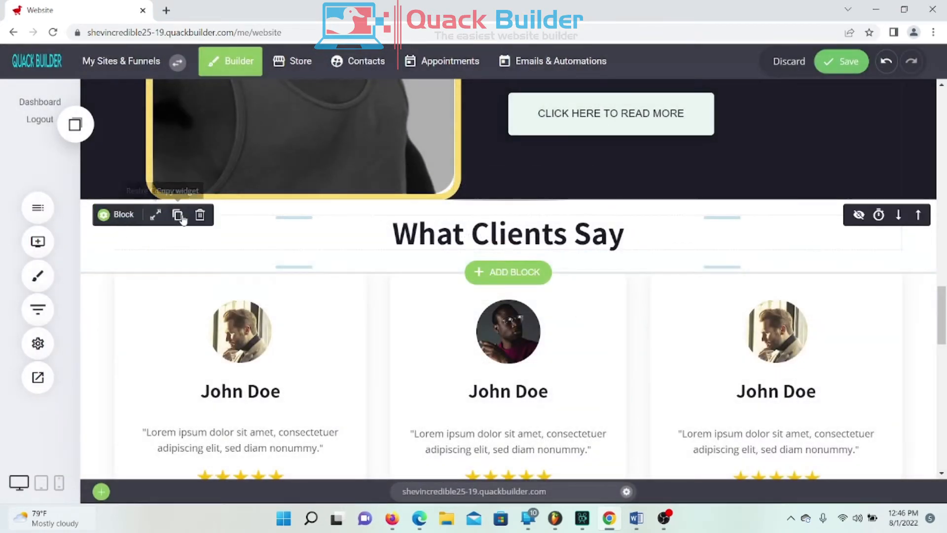
Step: Delete the What Clients Say heading and its testimonial cards block
click(200, 215)
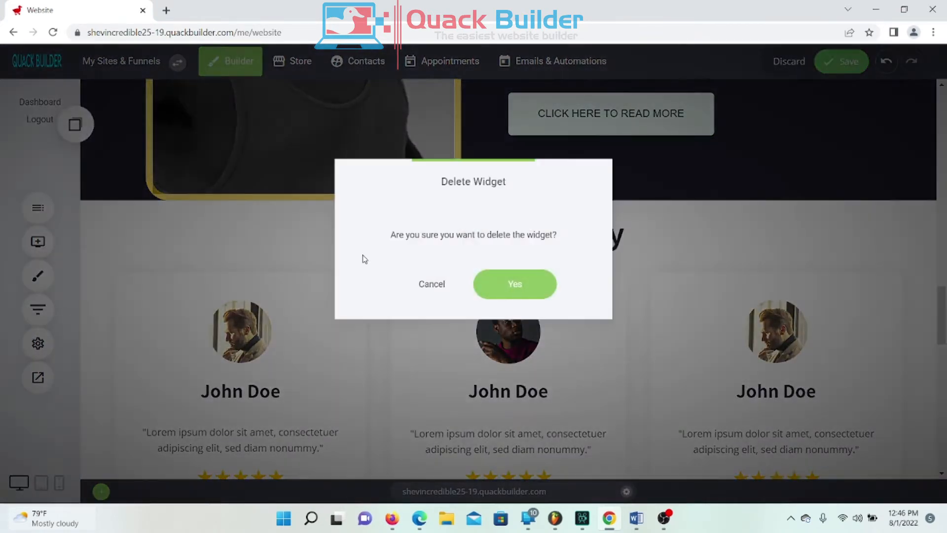
click(516, 282)
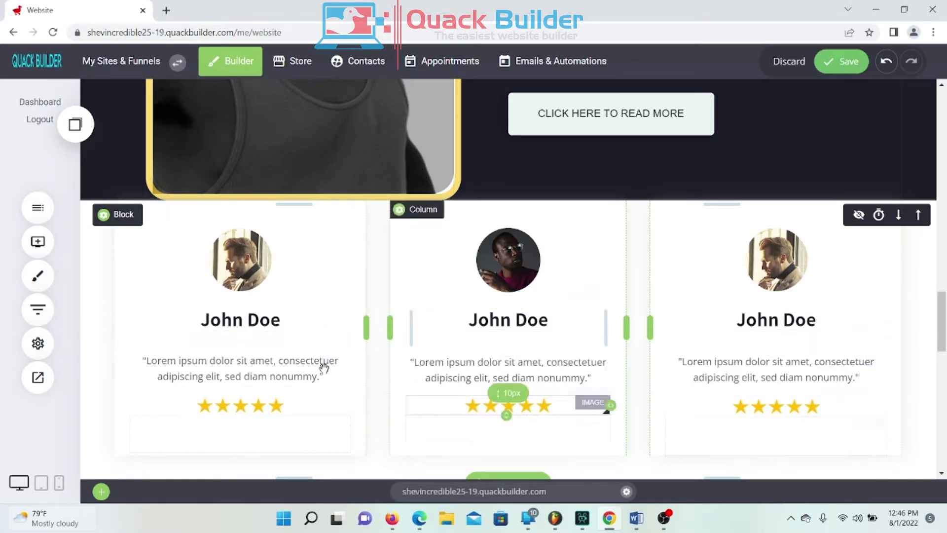
mouse_move(122, 225)
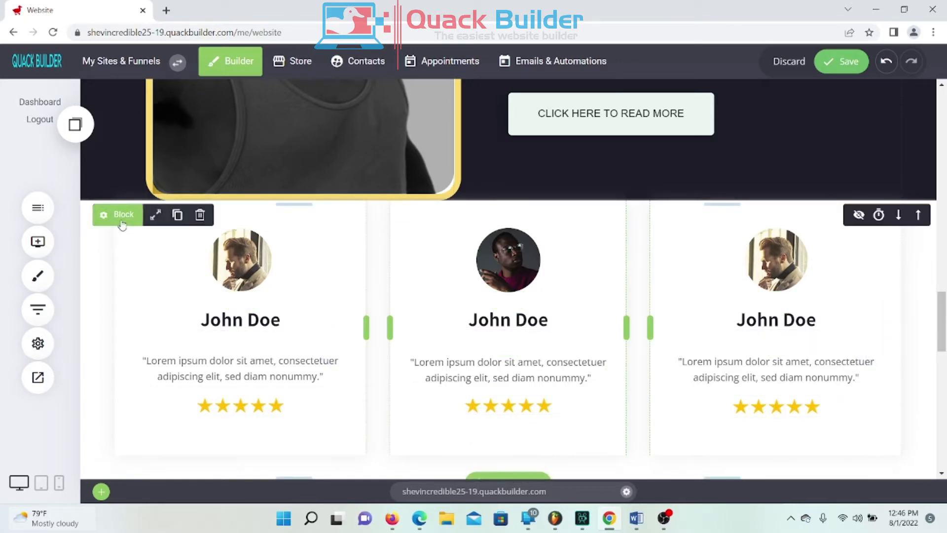
click(200, 215)
click(536, 281)
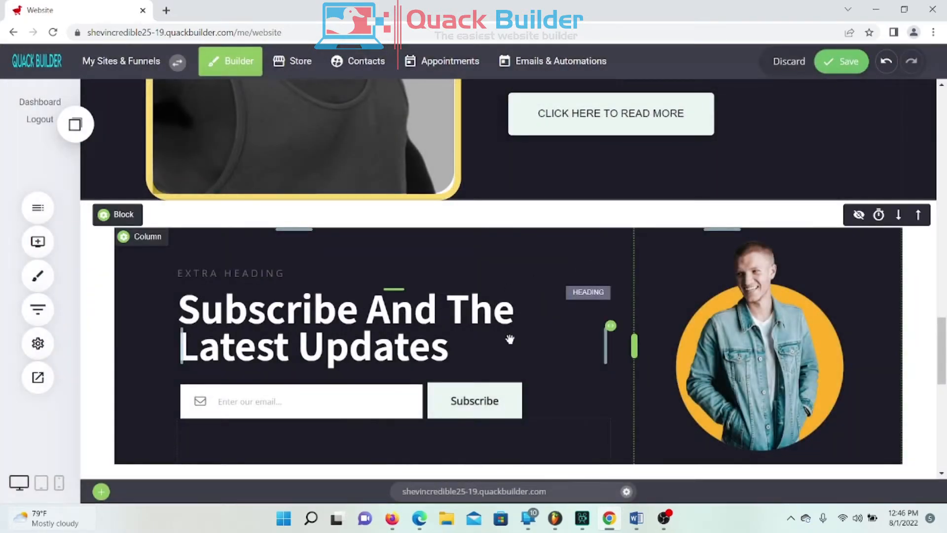
Step: Save the homepage changes
scroll(538, 329, up, 10)
scroll(541, 328, down, 12)
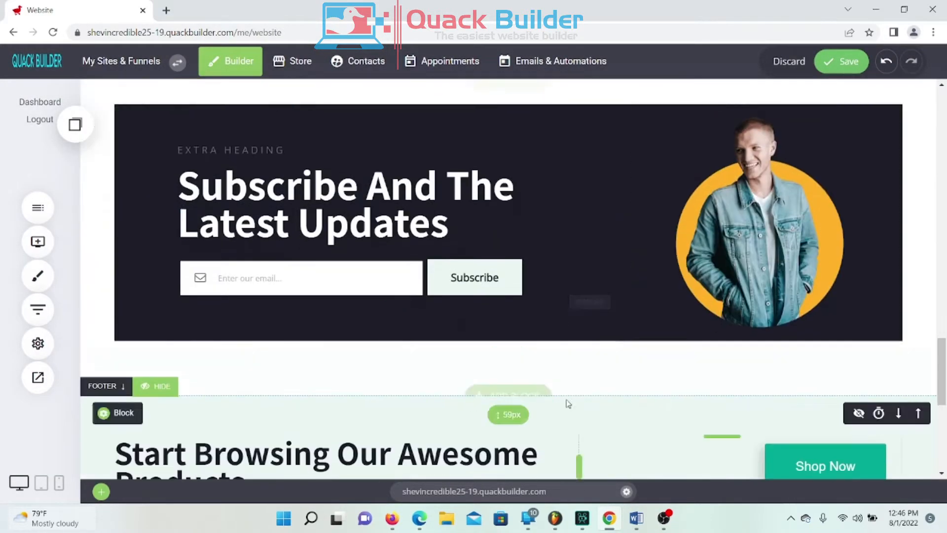
scroll(477, 332, up, 3)
scroll(478, 333, down, 8)
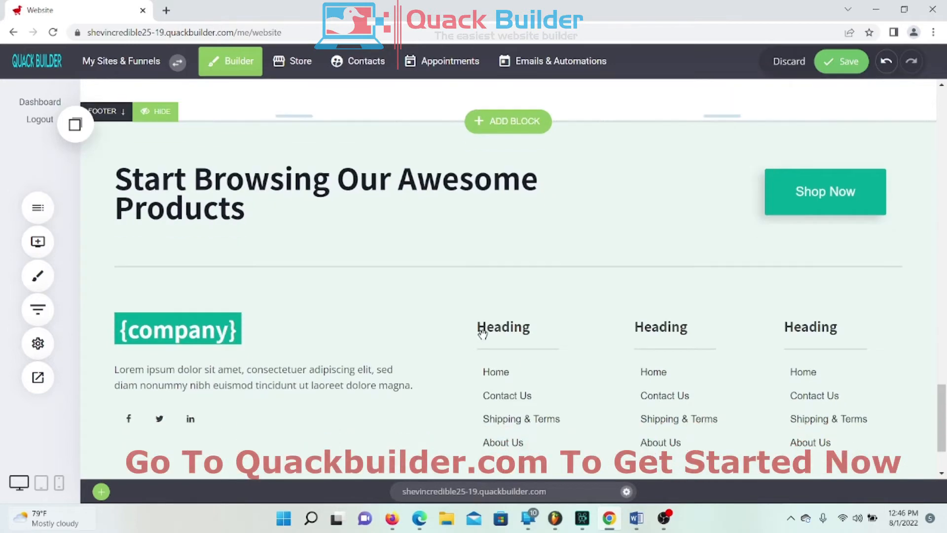
scroll(482, 334, up, 8)
scroll(538, 307, down, 2)
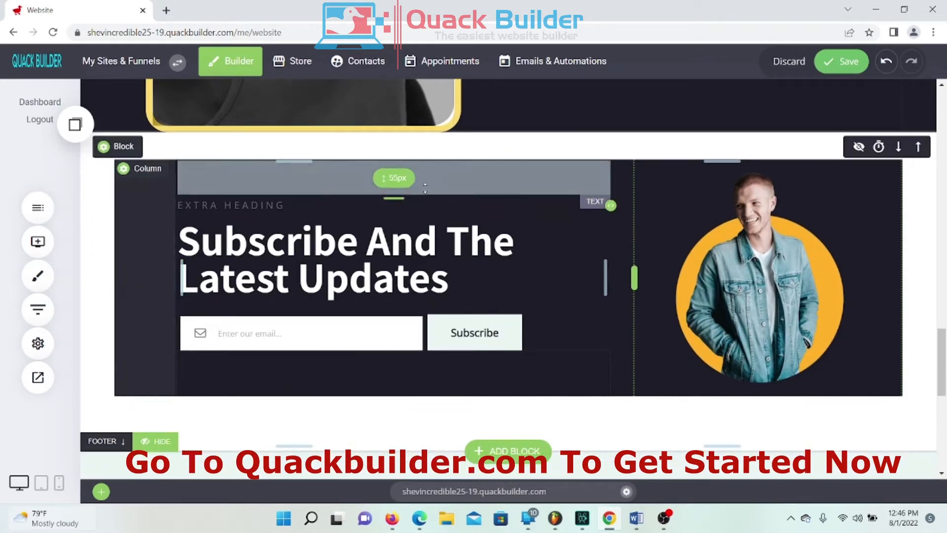
click(844, 65)
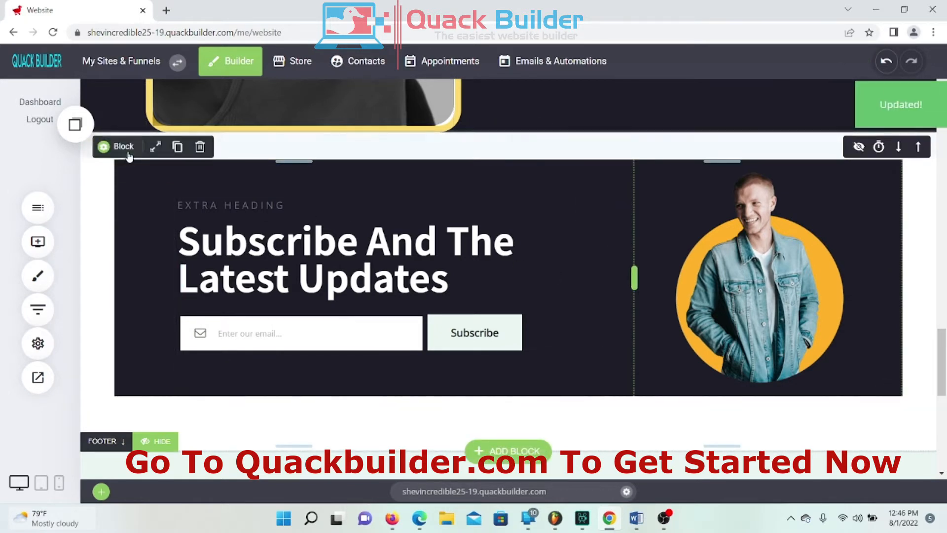
Step: Resize the Subscribe container to Full-Width and open its container settings
click(156, 147)
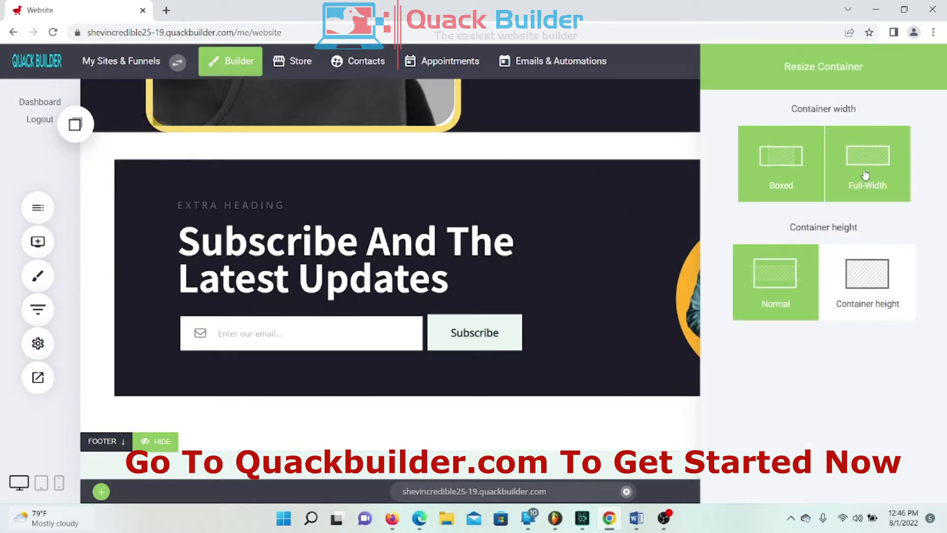
click(865, 175)
click(356, 225)
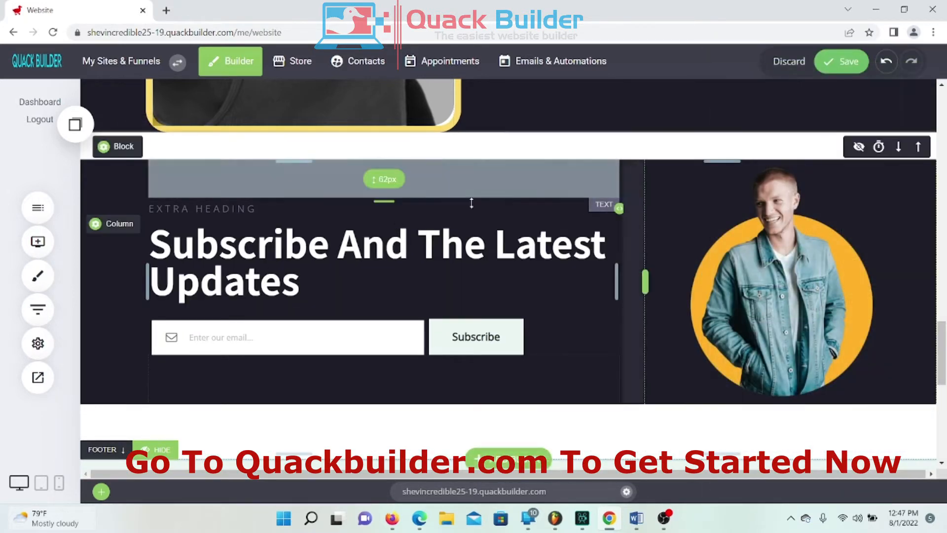
click(124, 147)
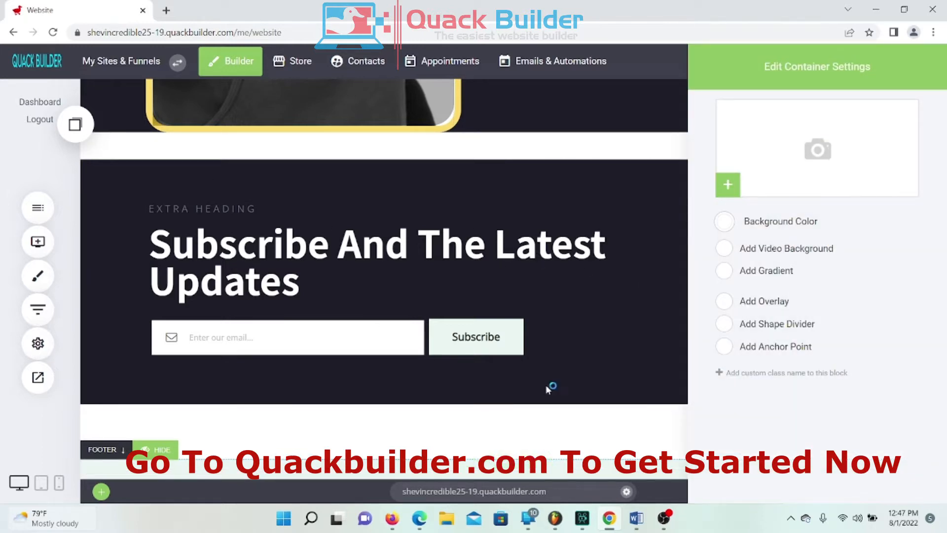
Step: Change the Subscribe column's background from lavender to near-black navy 06061E
click(611, 240)
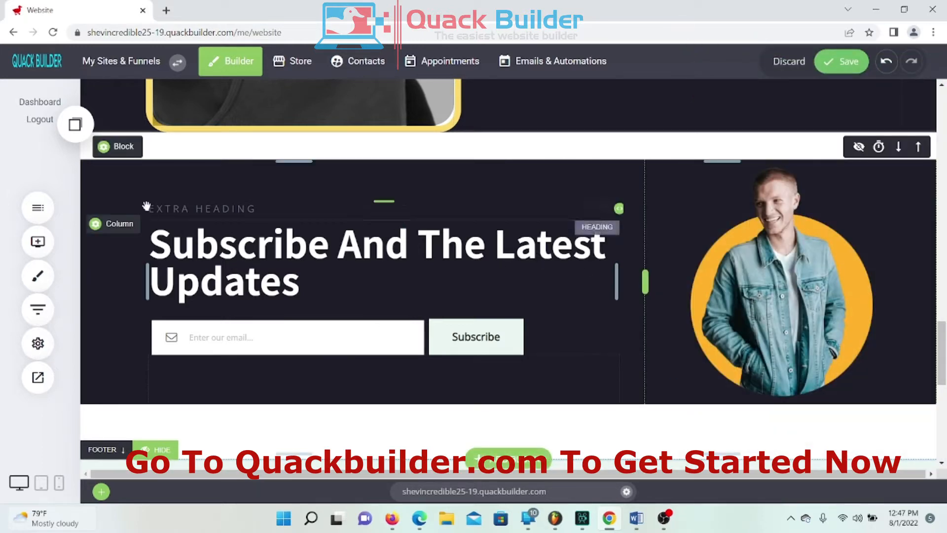
click(117, 227)
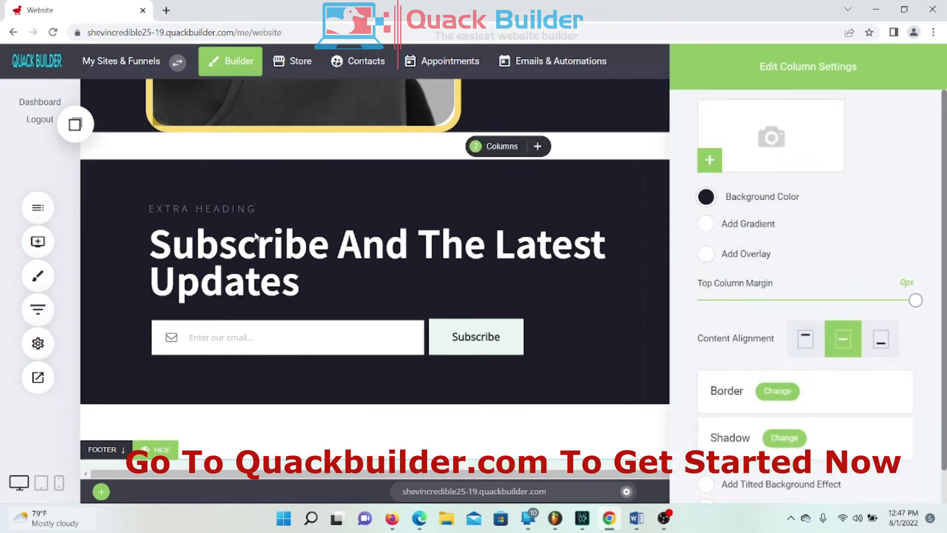
click(705, 198)
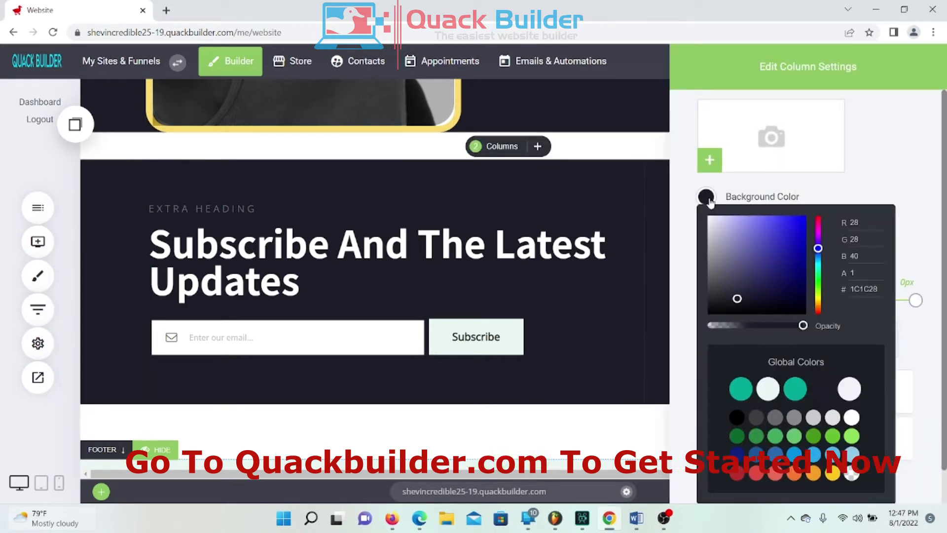
mouse_move(719, 230)
mouse_down()
mouse_move(690, 201)
mouse_move(710, 286)
mouse_move(713, 277)
mouse_move(752, 302)
mouse_move(751, 292)
mouse_move(767, 313)
mouse_move(787, 306)
mouse_move(771, 311)
mouse_up()
click(592, 311)
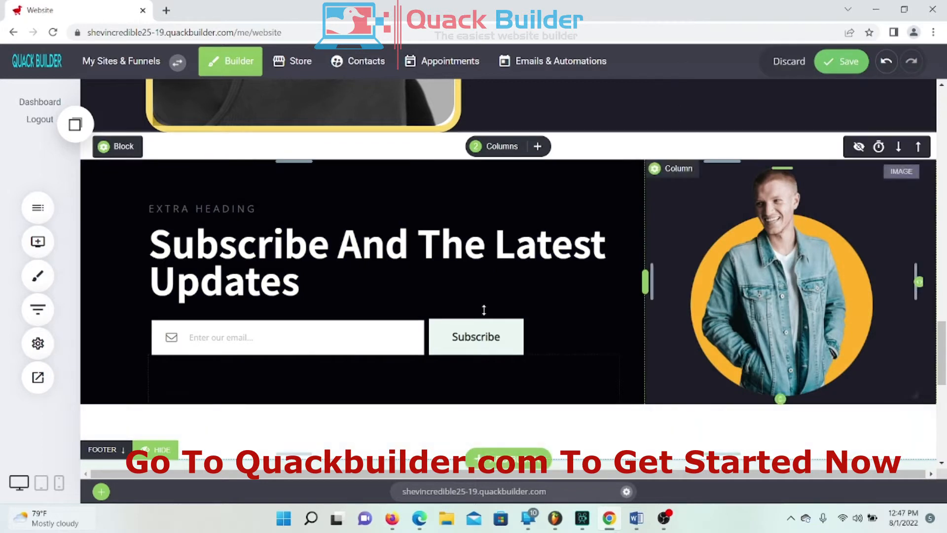
click(192, 212)
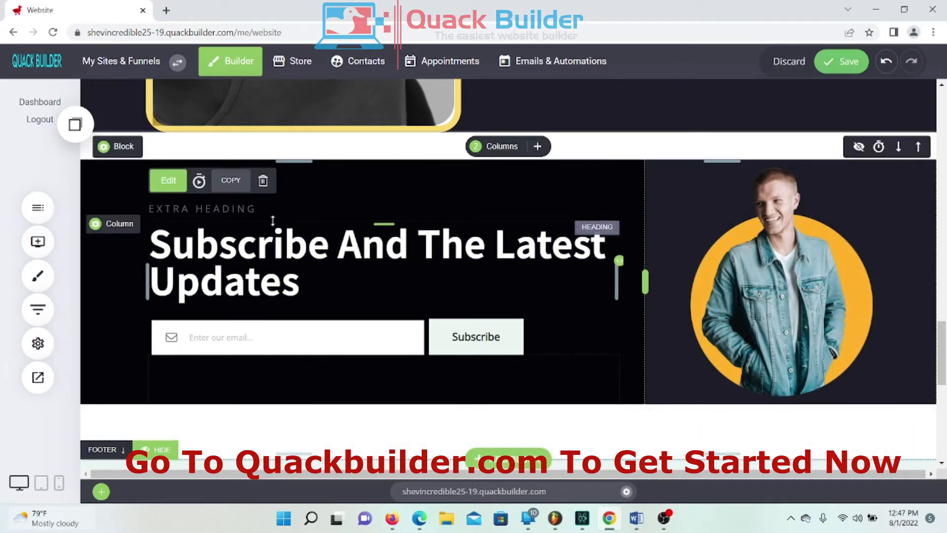
Step: Delete the EXTRA HEADING line and turn the Subscribe heading text black
click(265, 188)
click(536, 285)
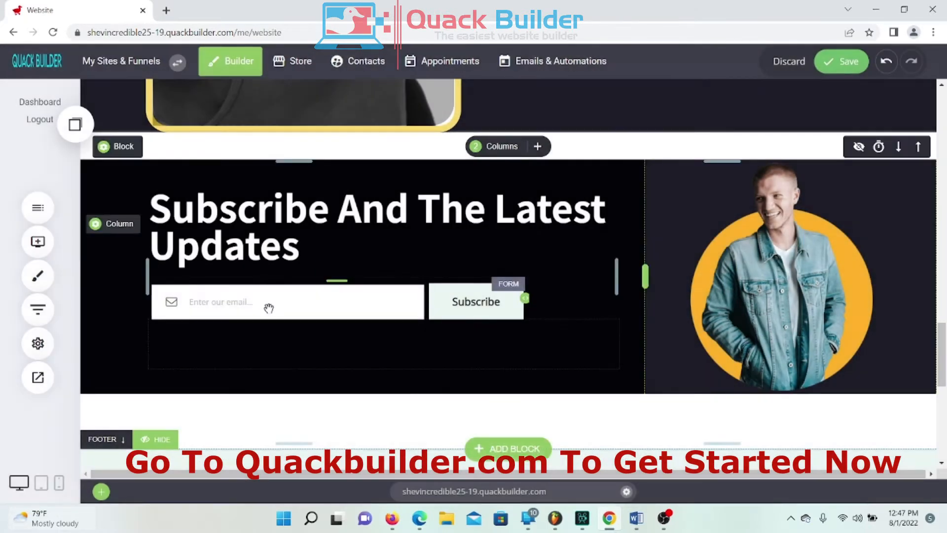
click(229, 222)
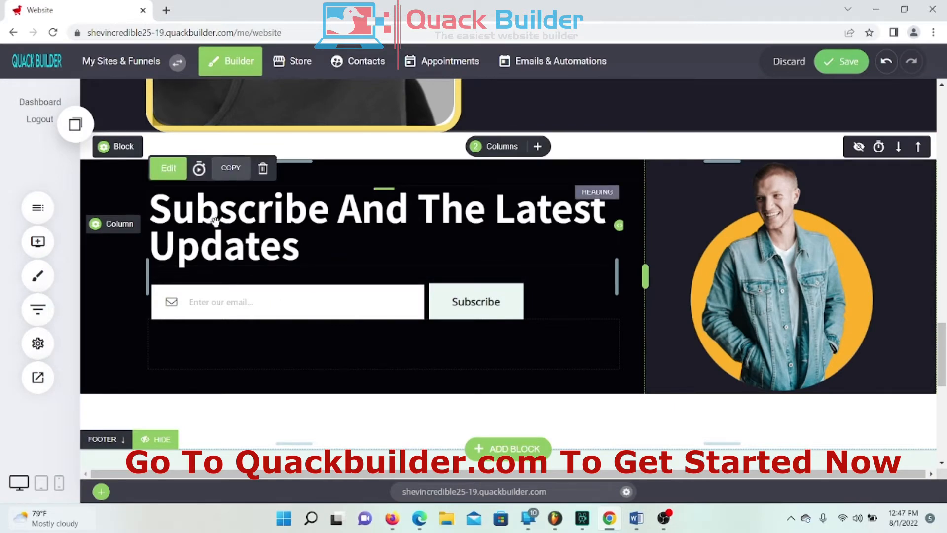
click(215, 220)
drag(150, 217, 365, 265)
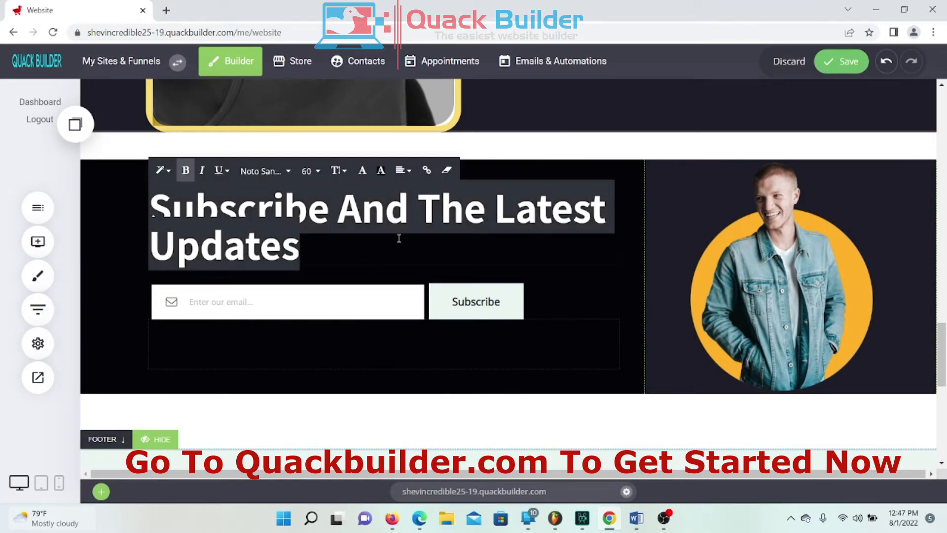
click(361, 170)
click(498, 267)
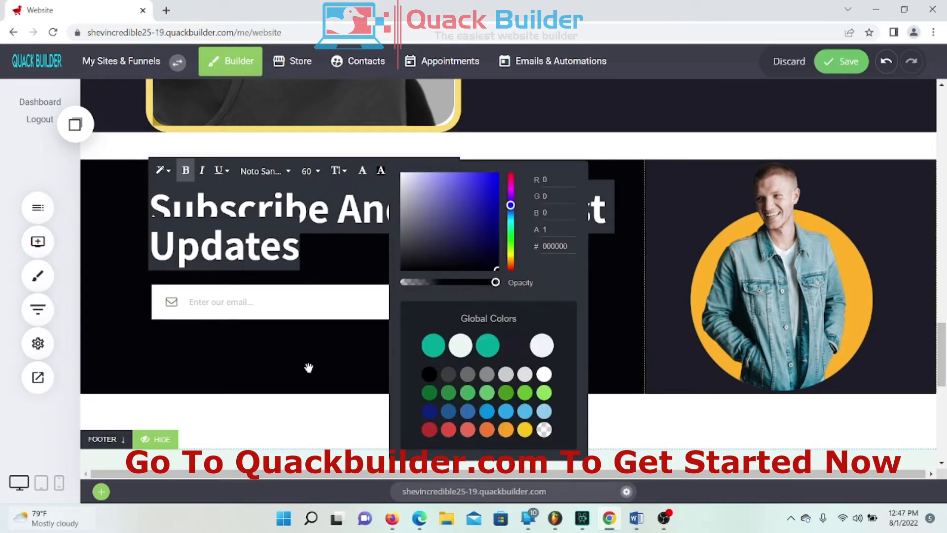
click(124, 330)
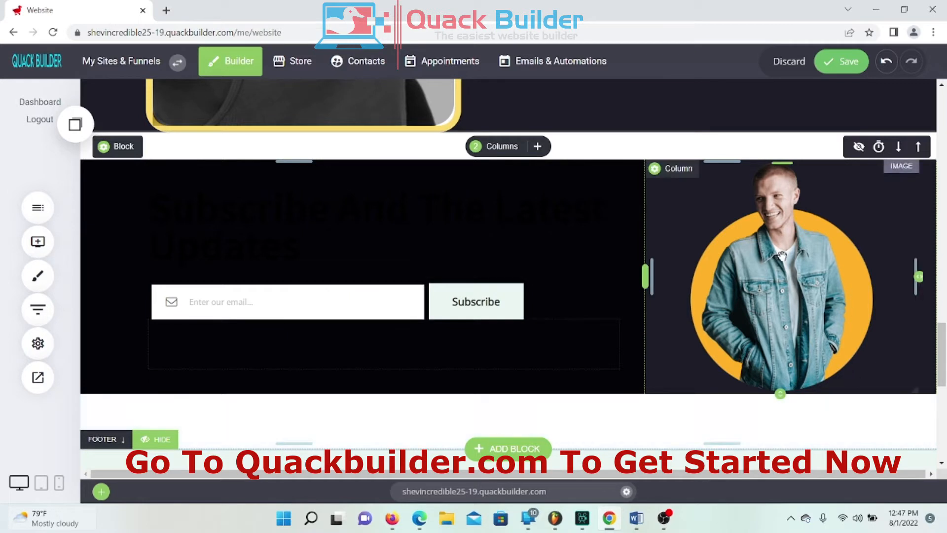
Step: Open the email subscription form's Form Settings
click(271, 306)
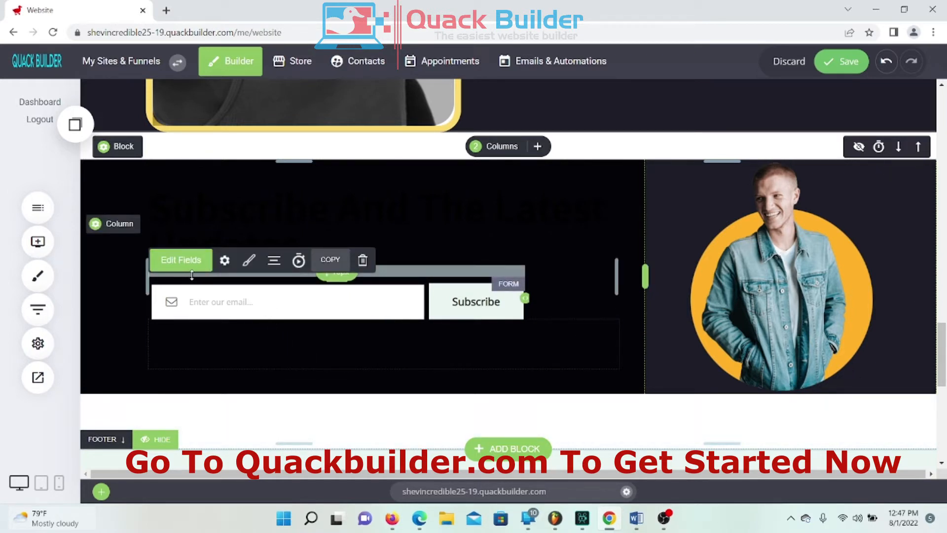
click(224, 261)
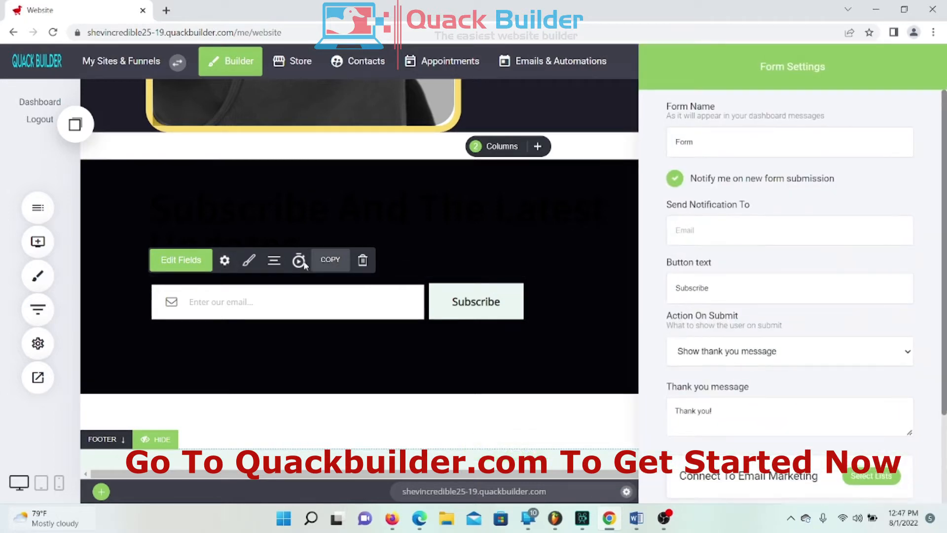
scroll(744, 194, down, 3)
scroll(744, 207, up, 3)
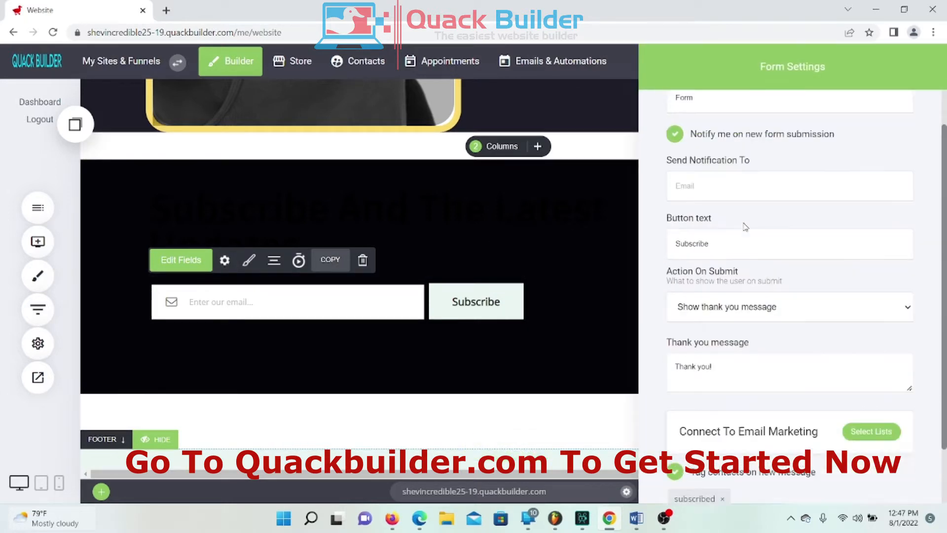
Step: Give the email field a semi-transparent yellow background in Form Styling
click(253, 331)
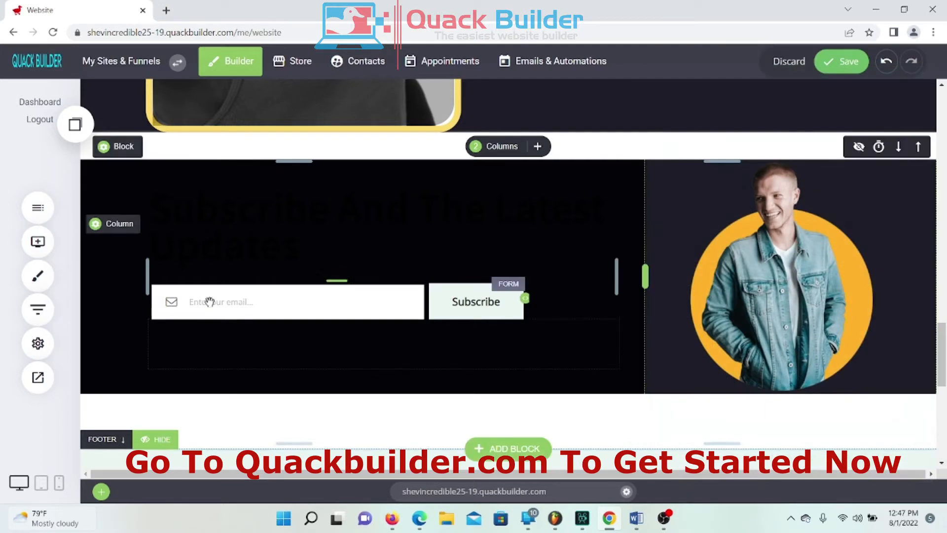
click(182, 265)
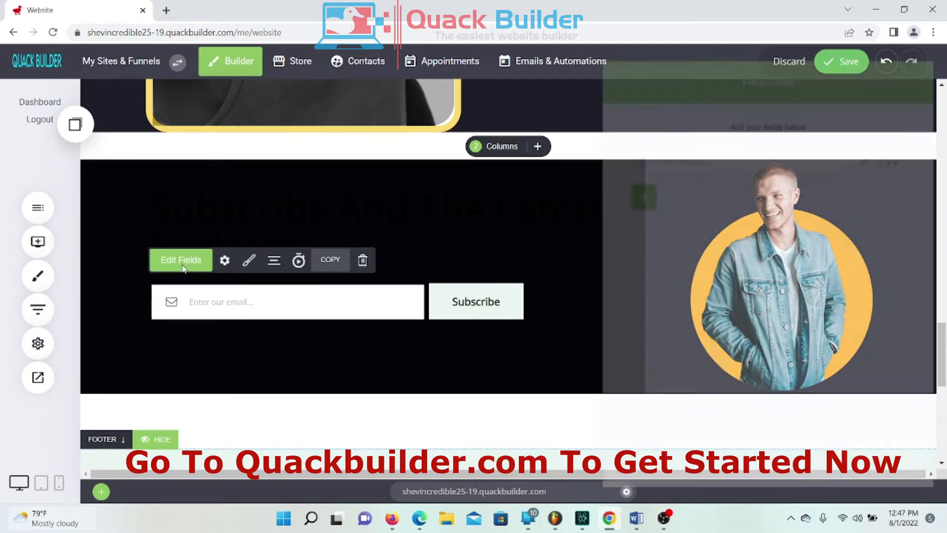
click(217, 302)
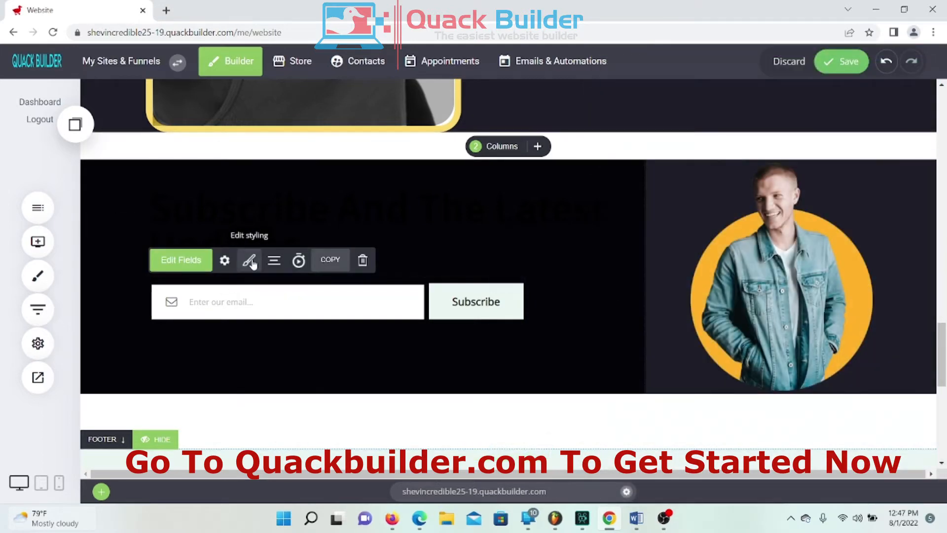
click(249, 260)
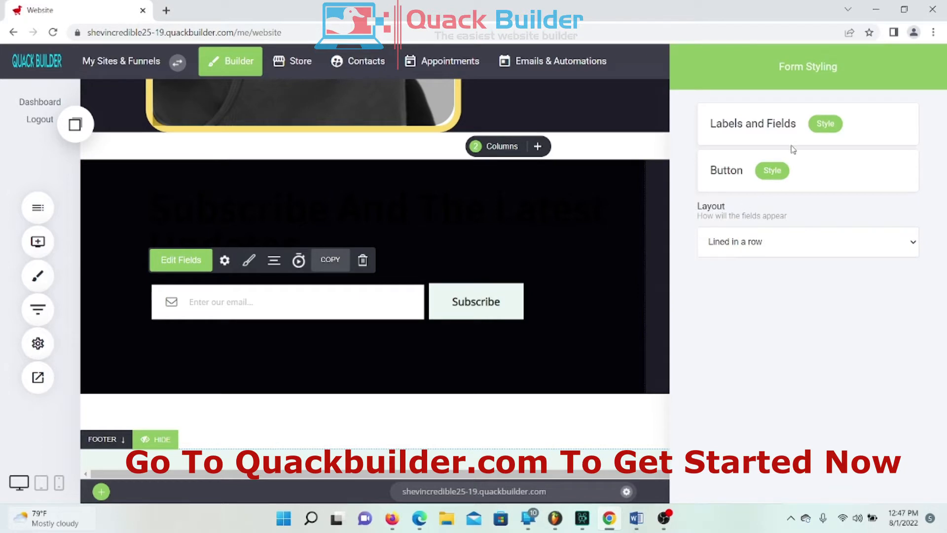
click(838, 124)
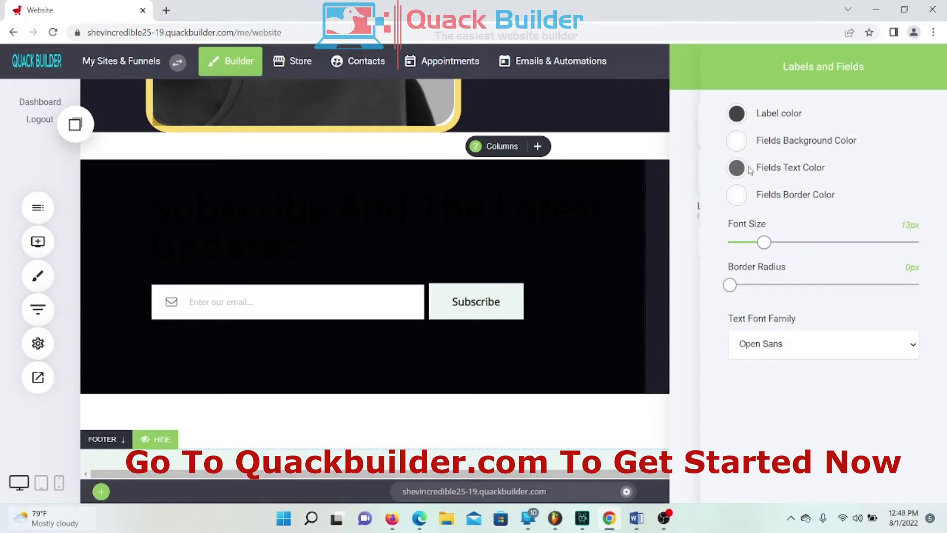
click(737, 142)
click(784, 174)
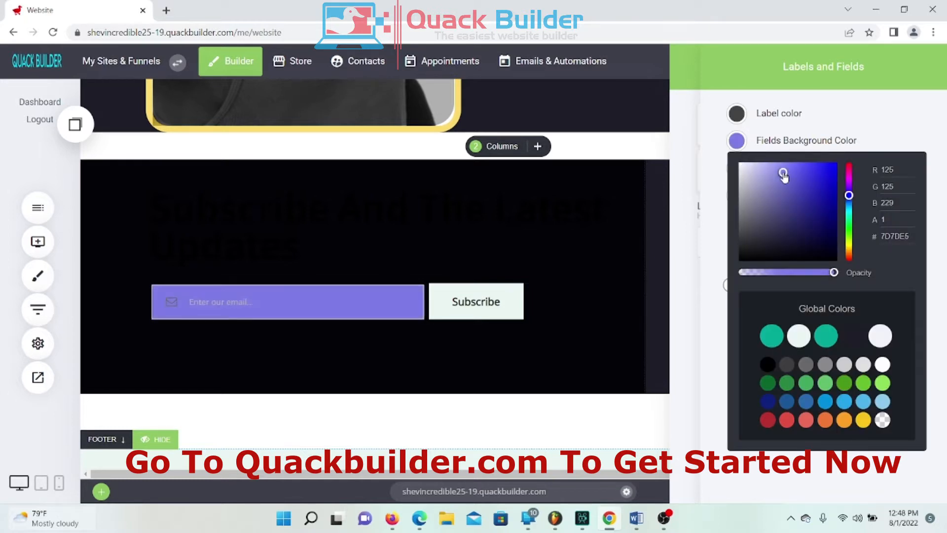
click(784, 174)
click(859, 422)
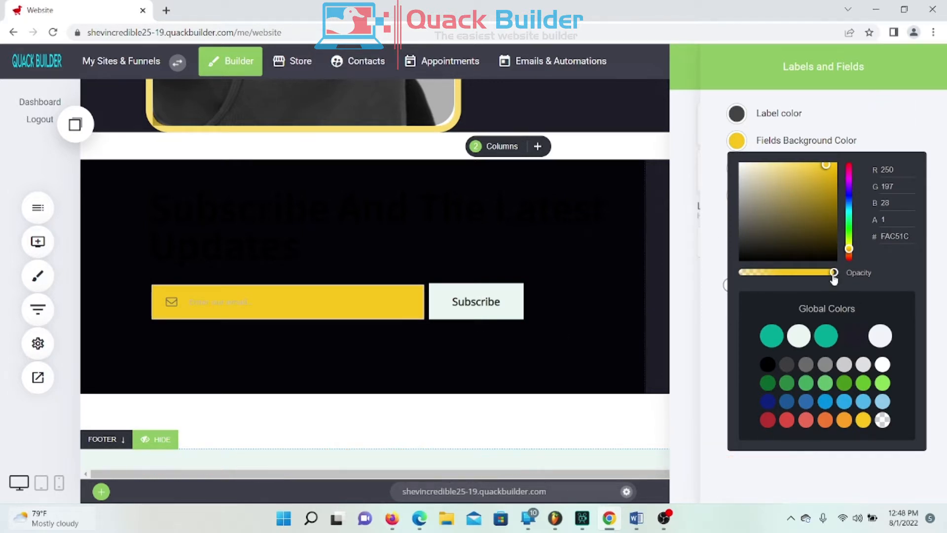
drag(833, 277, 792, 294)
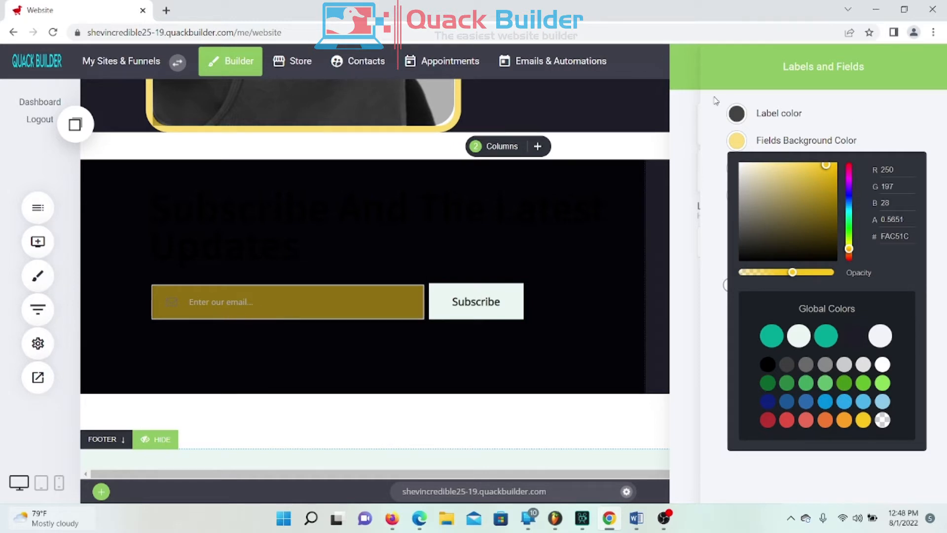
click(782, 126)
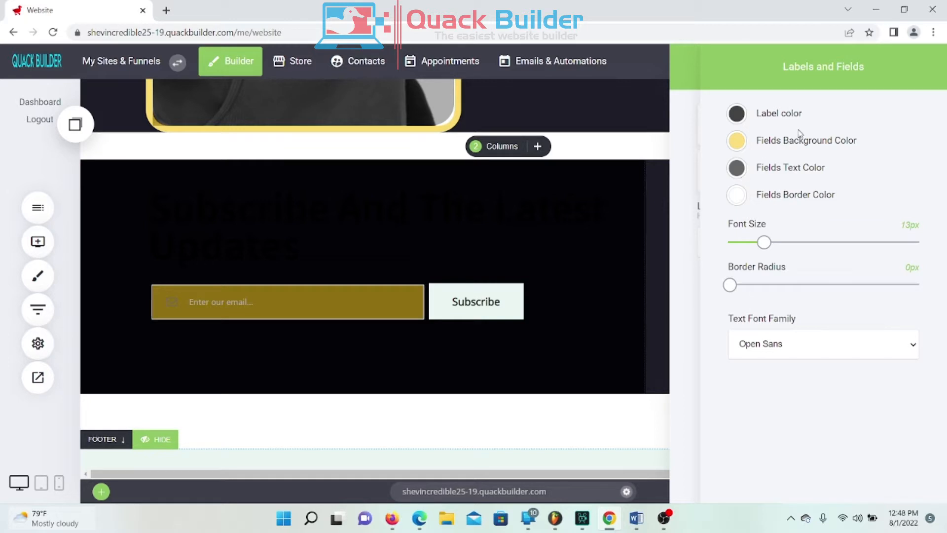
Step: Make the email field's border teal and enlarge its text size
click(744, 199)
drag(763, 231, 798, 258)
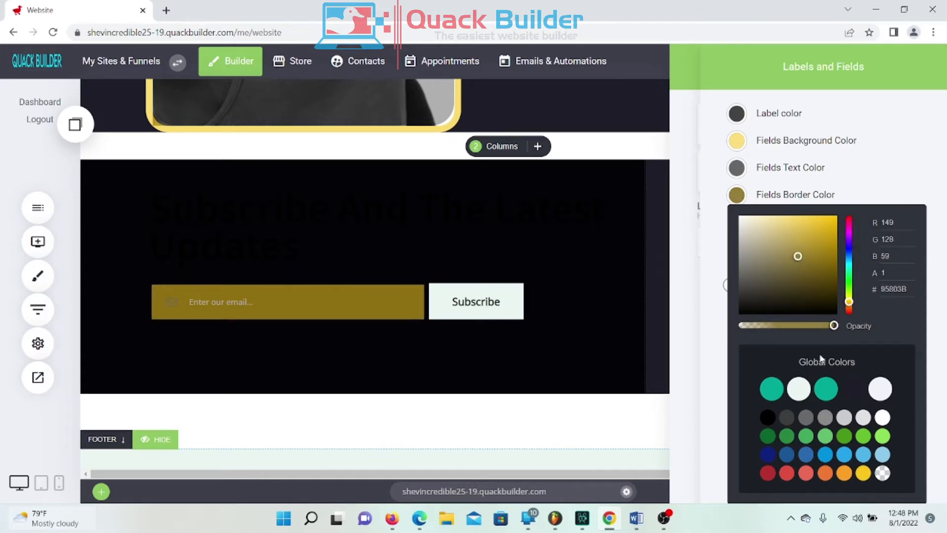
click(827, 390)
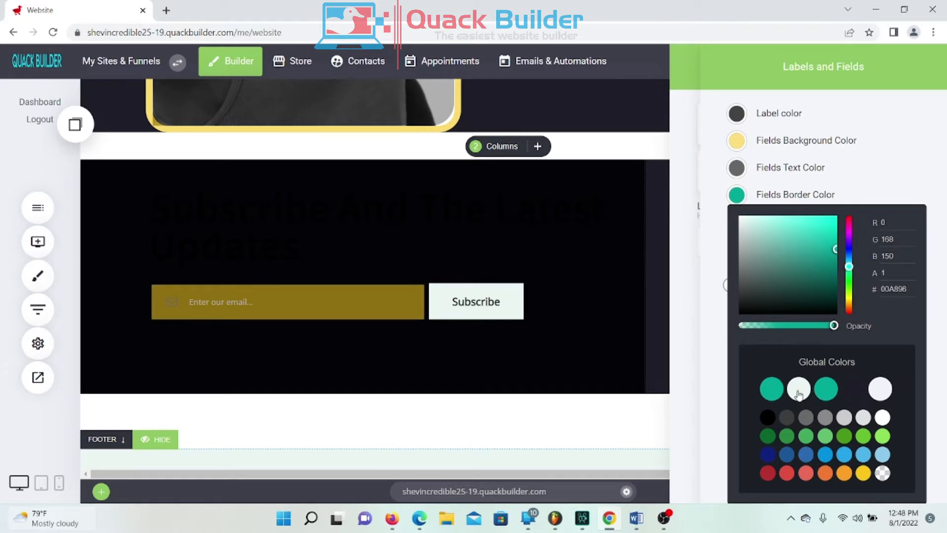
click(846, 100)
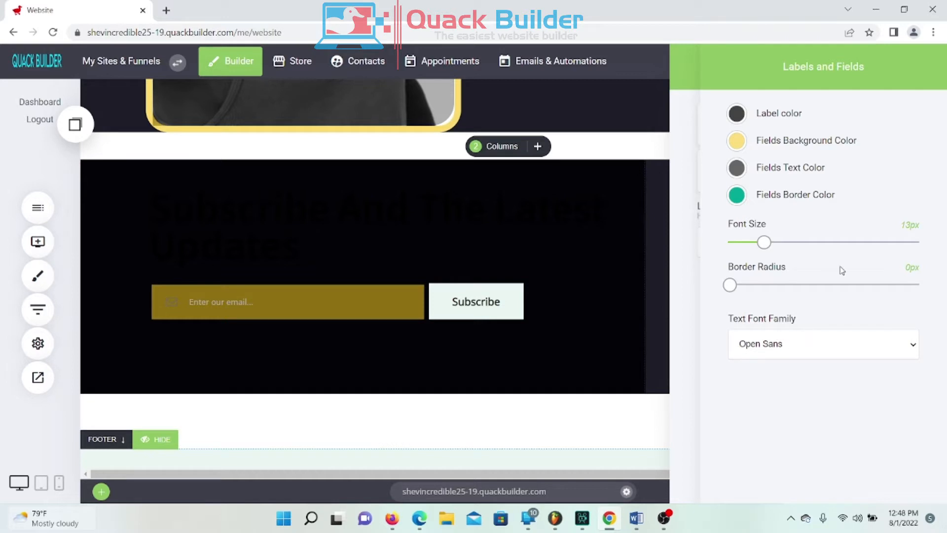
mouse_move(765, 243)
mouse_down()
mouse_move(804, 244)
mouse_move(778, 253)
mouse_up()
click(698, 85)
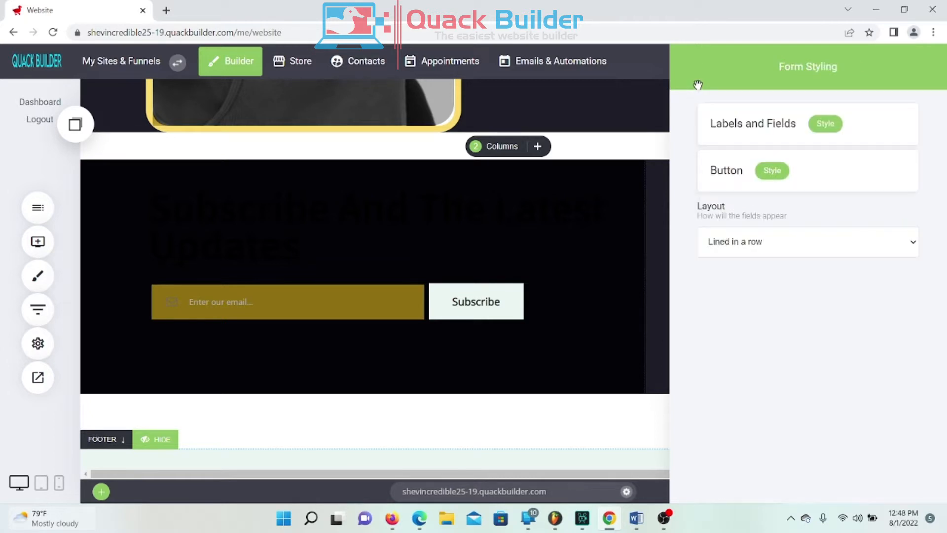
Step: Set the Subscribe button colour to the teal global colour 00A896
click(772, 170)
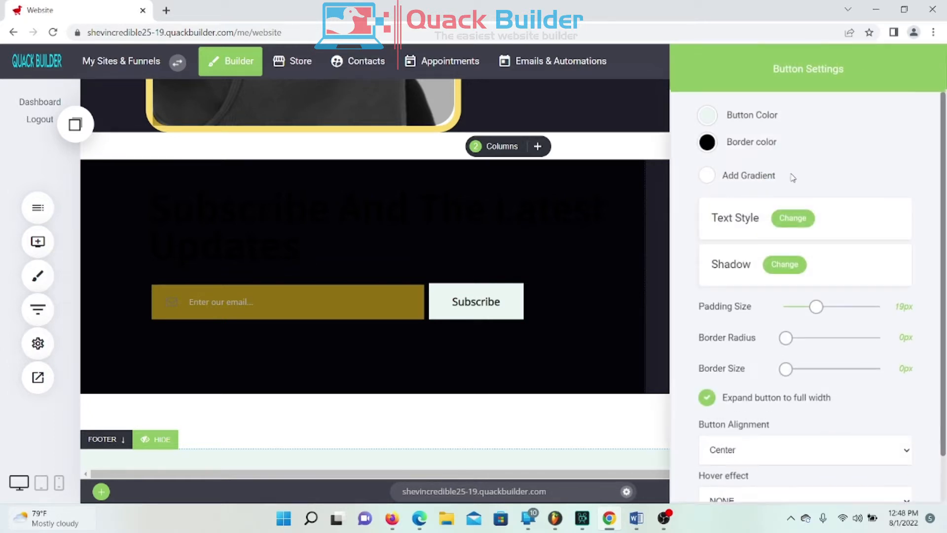
click(705, 121)
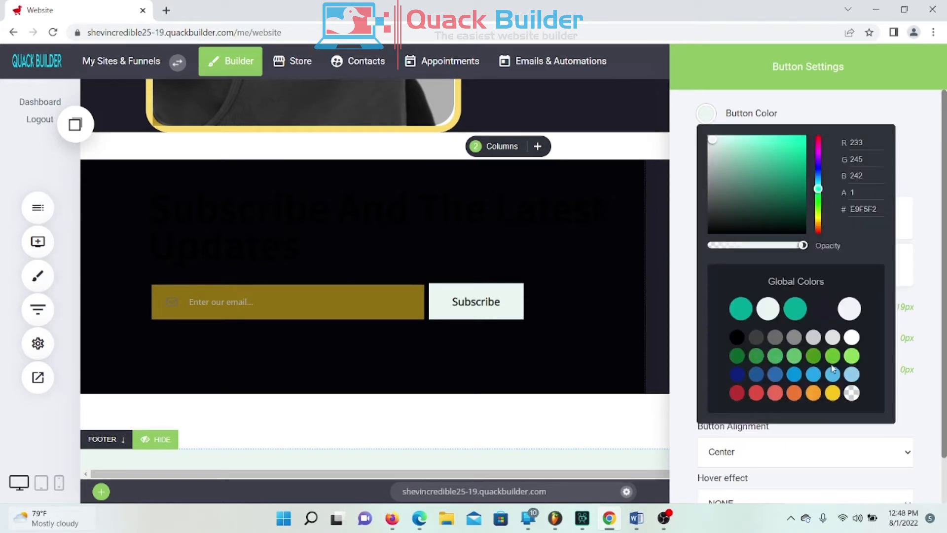
click(793, 315)
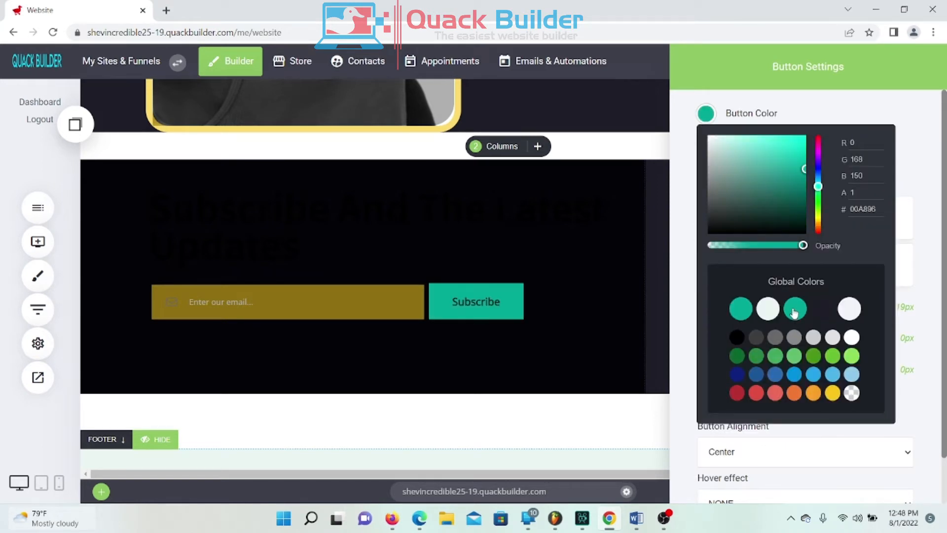
click(714, 74)
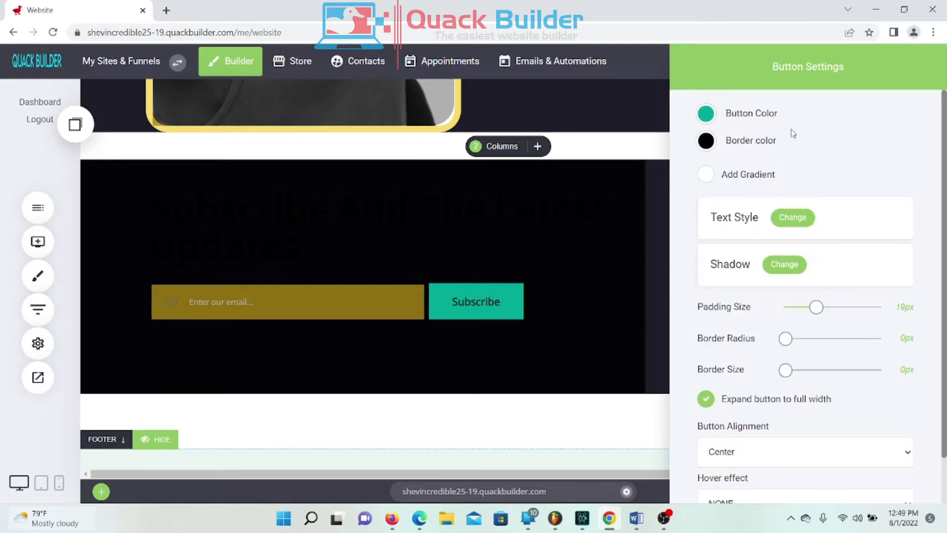
click(596, 248)
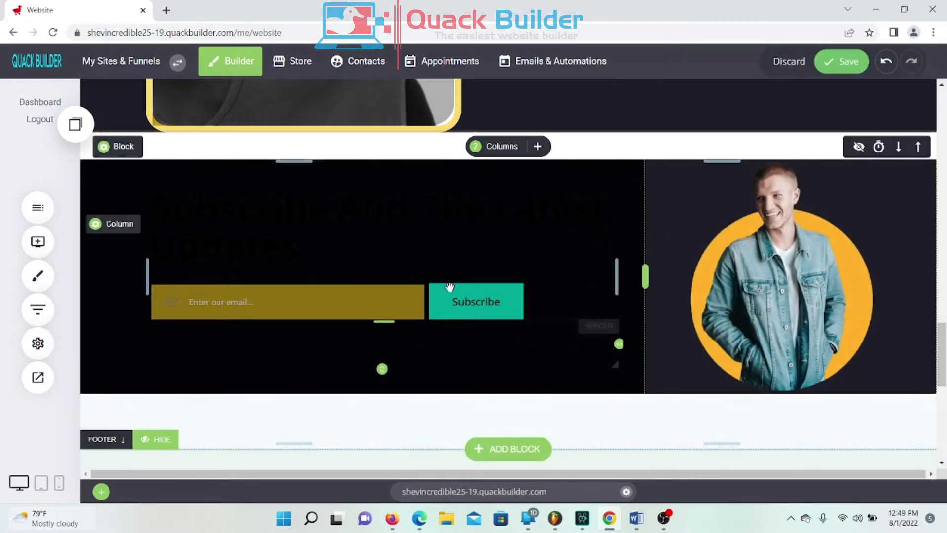
Step: Set the heading's left column background colour to white
mouse_move(640, 274)
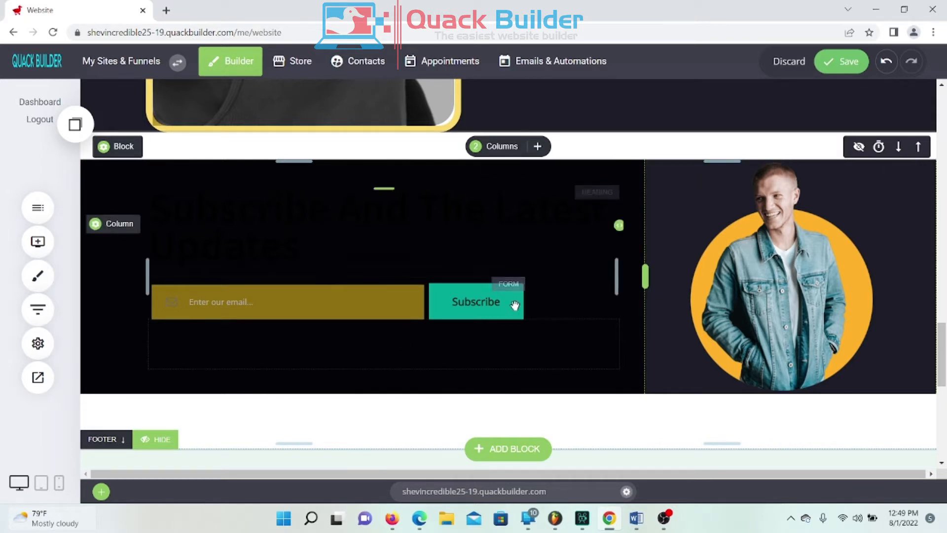
mouse_move(335, 265)
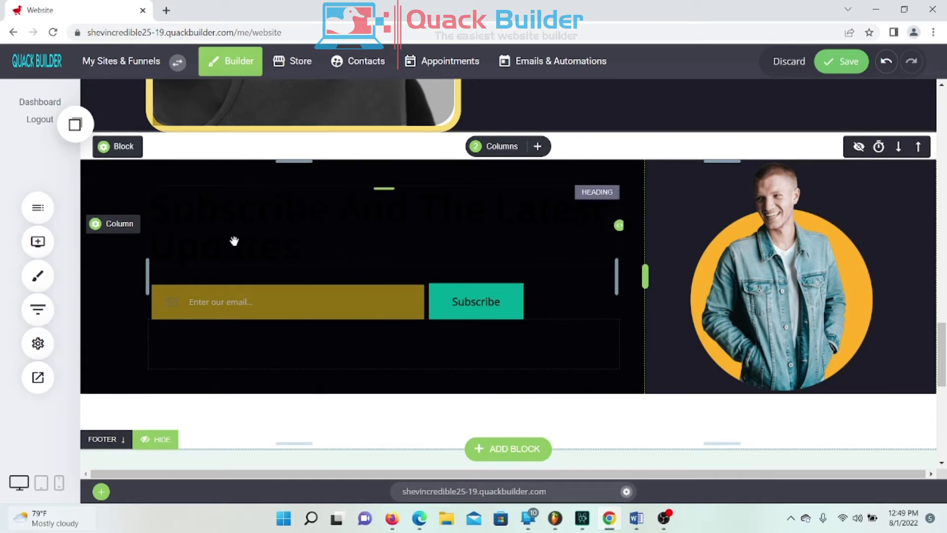
click(116, 225)
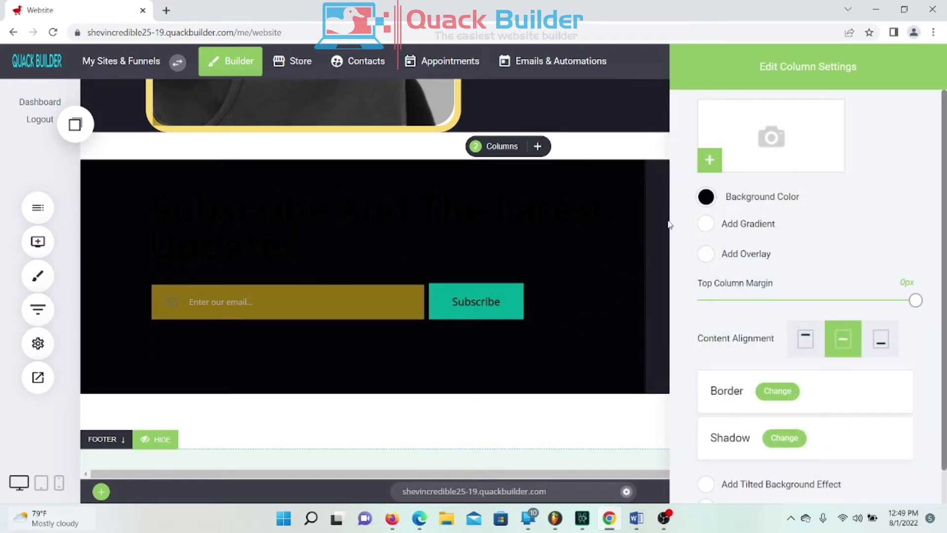
click(707, 197)
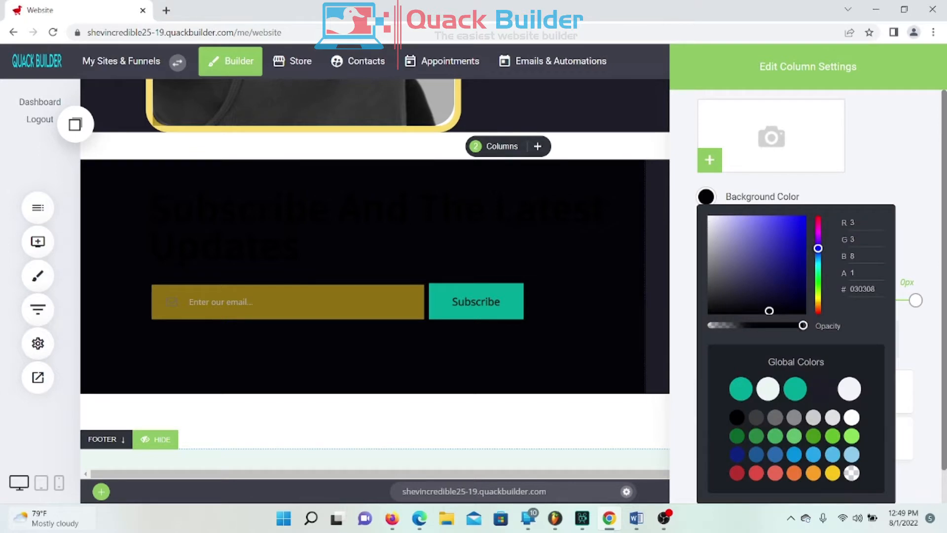
drag(769, 311, 666, 211)
click(561, 320)
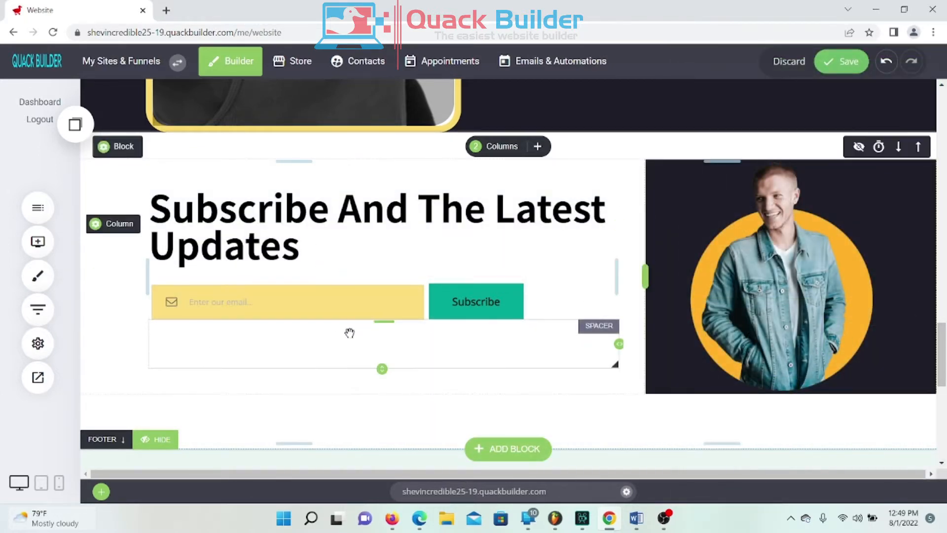
scroll(742, 323, up, 5)
scroll(738, 326, up, 5)
scroll(738, 326, down, 10)
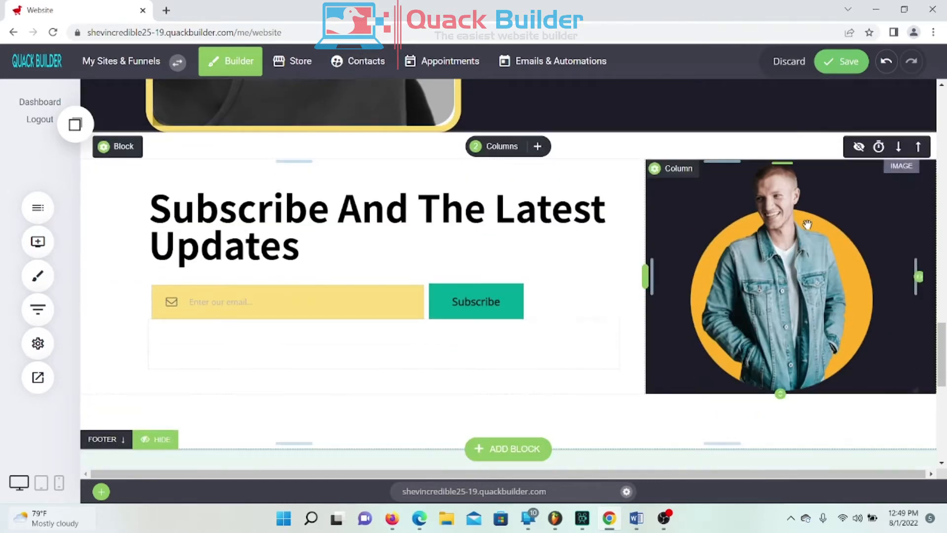
Step: Delete the denim-jacket portrait image from the right column
click(805, 226)
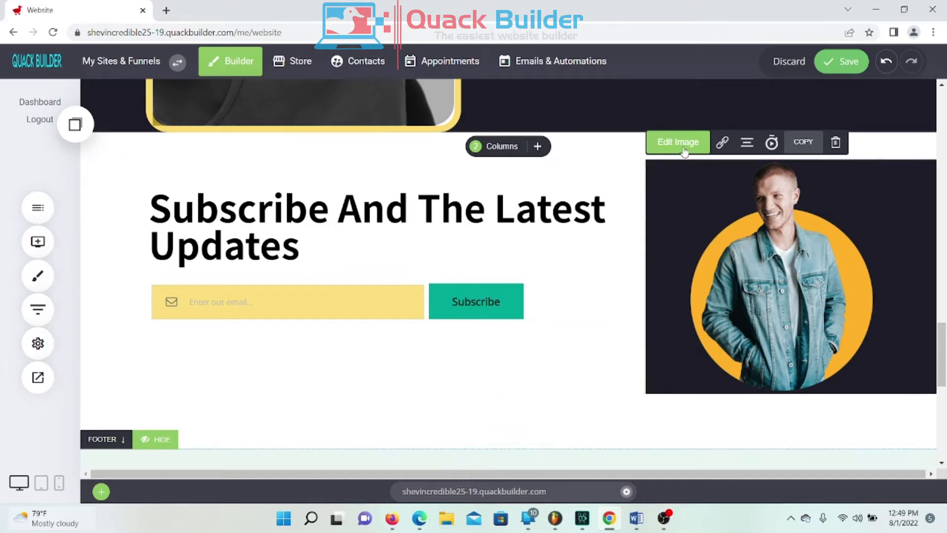
click(837, 144)
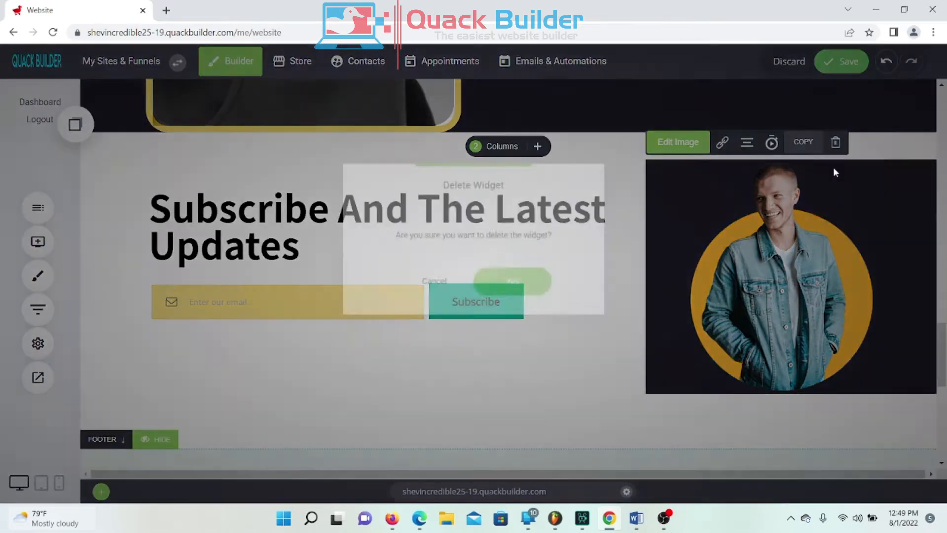
click(539, 296)
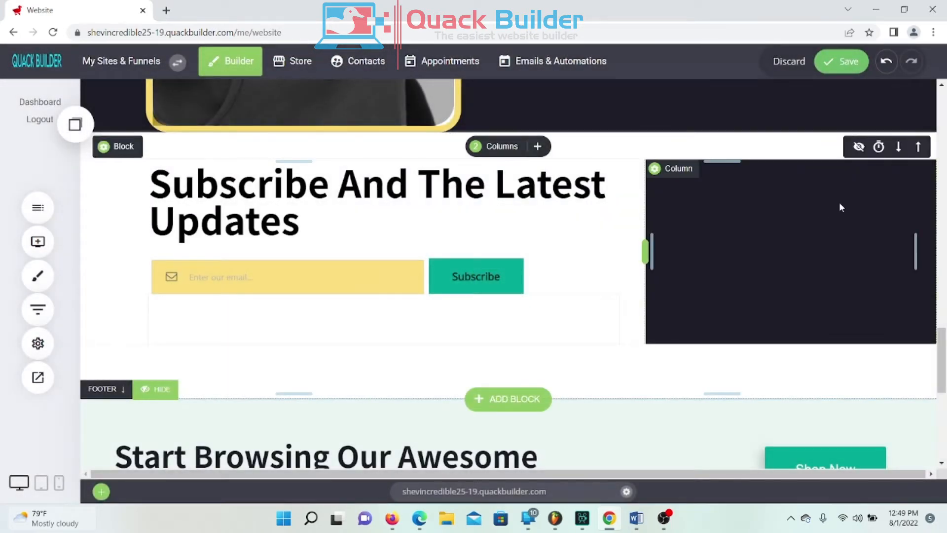
Step: Make the now-empty right column's background white
click(674, 171)
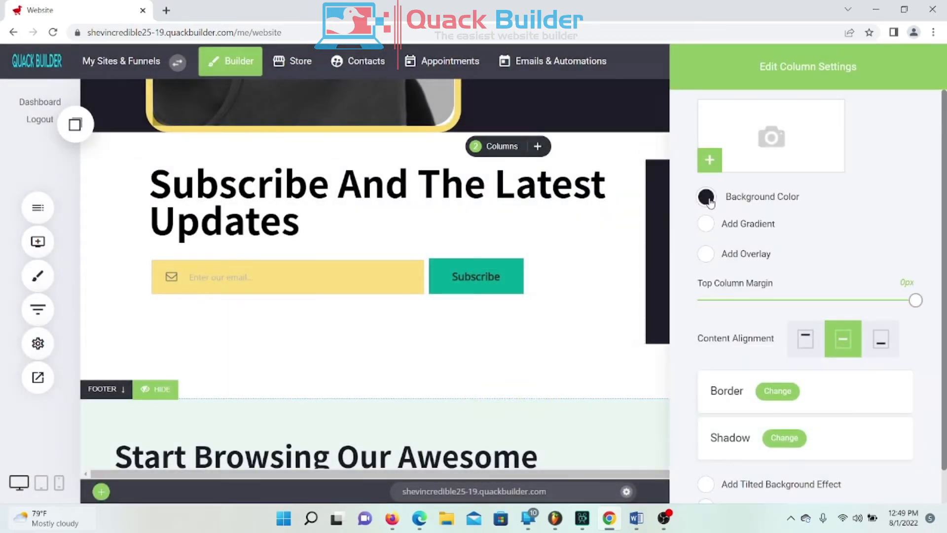
click(706, 197)
click(636, 203)
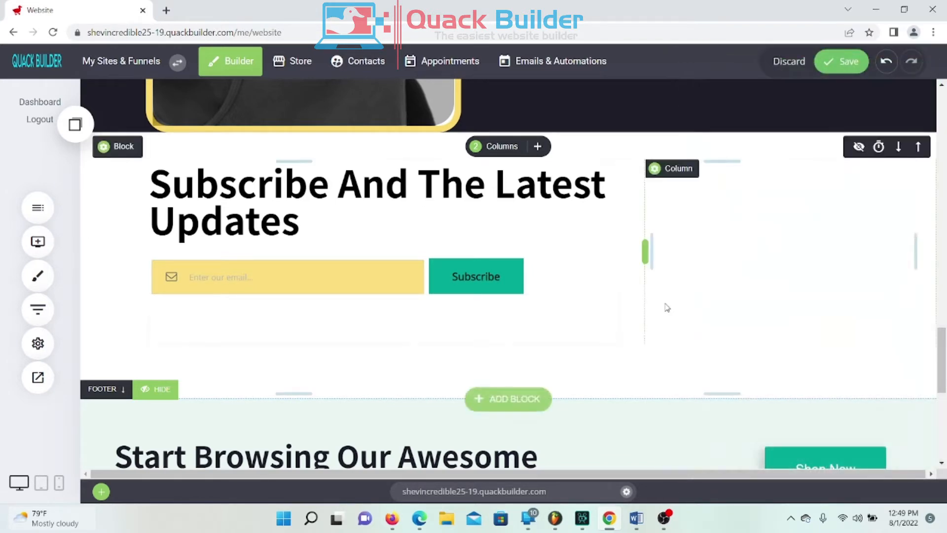
scroll(664, 302, up, 3)
Step: Increase the Subscribe block's top padding to about 141px
drag(584, 334, 585, 383)
scroll(697, 259, up, 8)
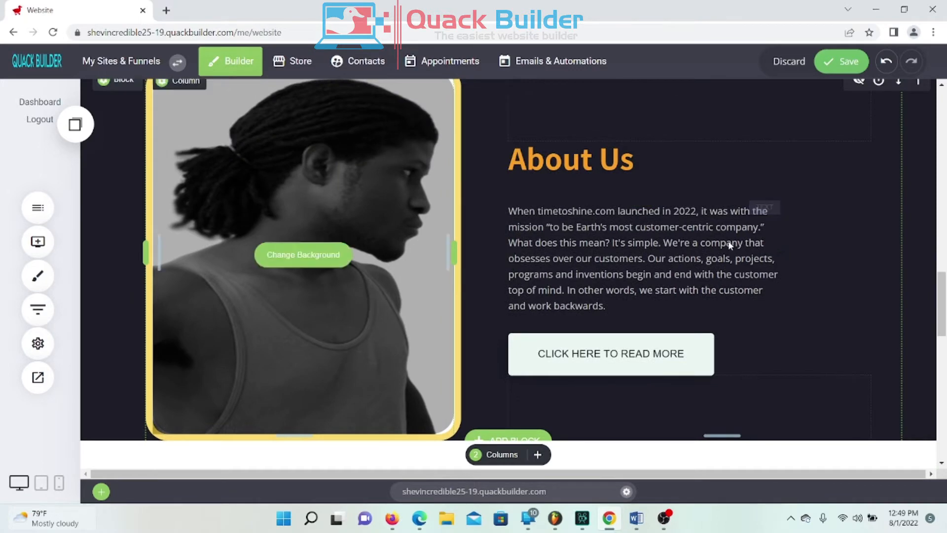
scroll(542, 305, down, 6)
scroll(592, 303, down, 10)
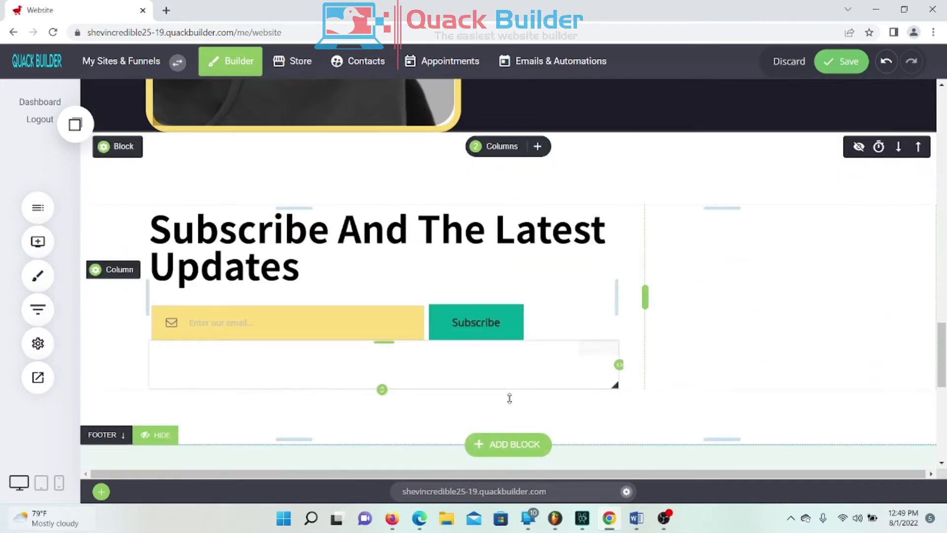
scroll(444, 419, up, 5)
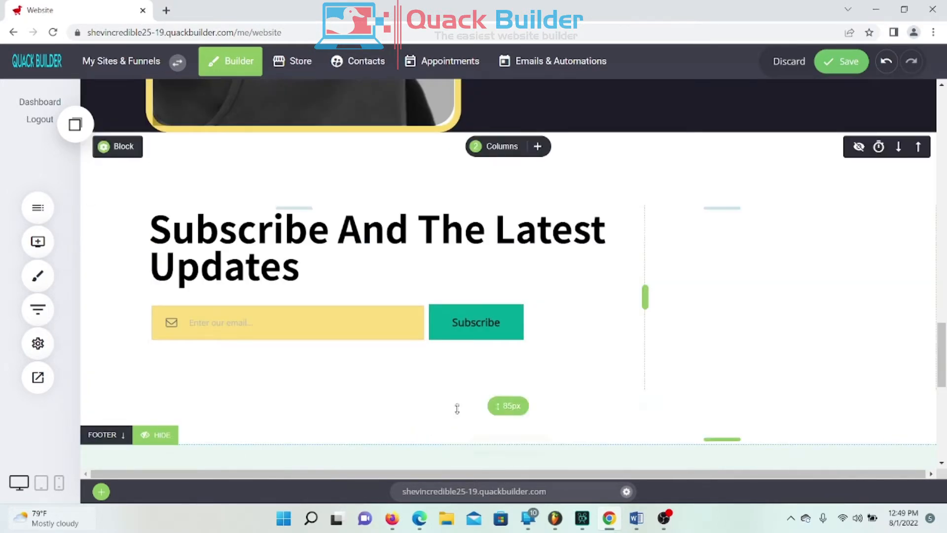
drag(676, 169, 676, 183)
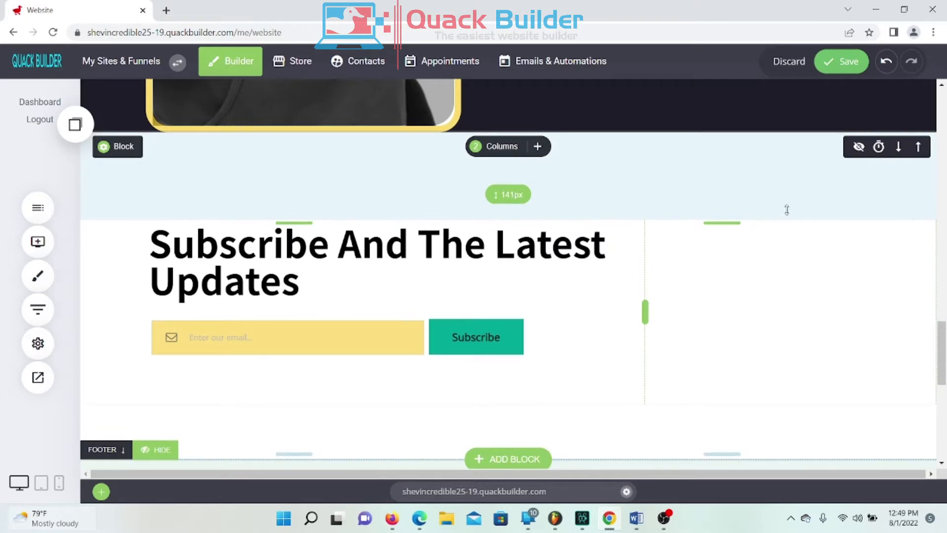
Step: Save the homepage changes
click(816, 54)
scroll(738, 226, down, 3)
scroll(691, 271, down, 6)
scroll(693, 266, up, 18)
scroll(691, 264, down, 7)
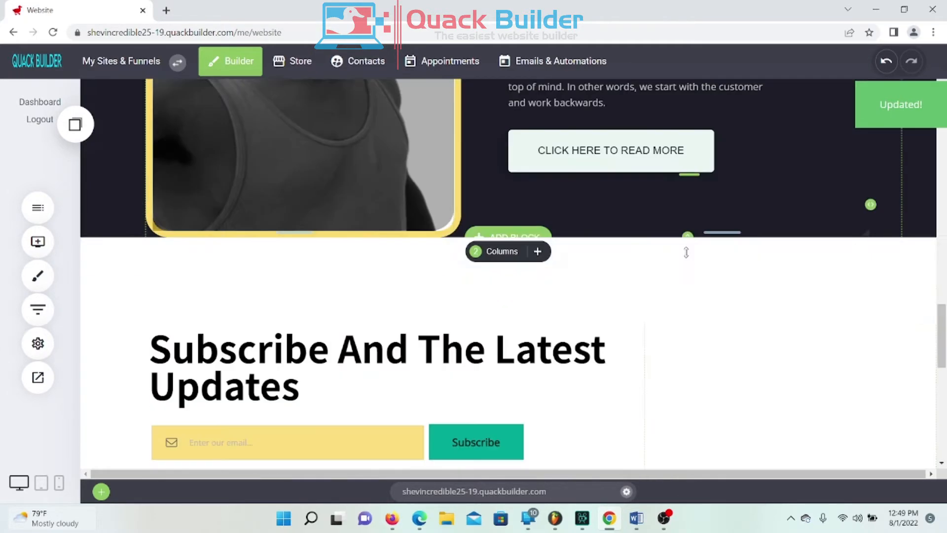
scroll(686, 252, down, 6)
scroll(687, 247, up, 4)
scroll(687, 248, down, 1)
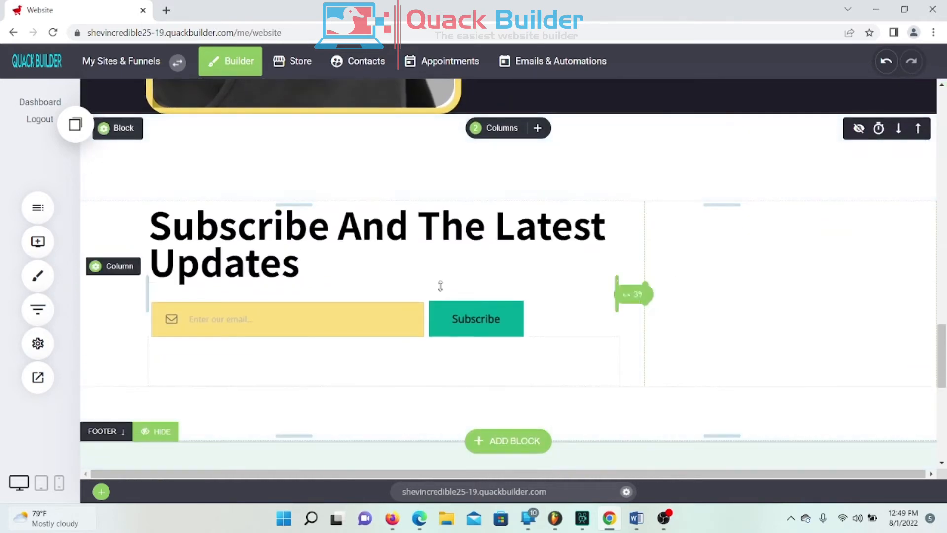
Step: Begin editing the Subscribe heading text, placing the cursor in the word 'And'
click(207, 230)
drag(159, 226, 360, 228)
click(371, 241)
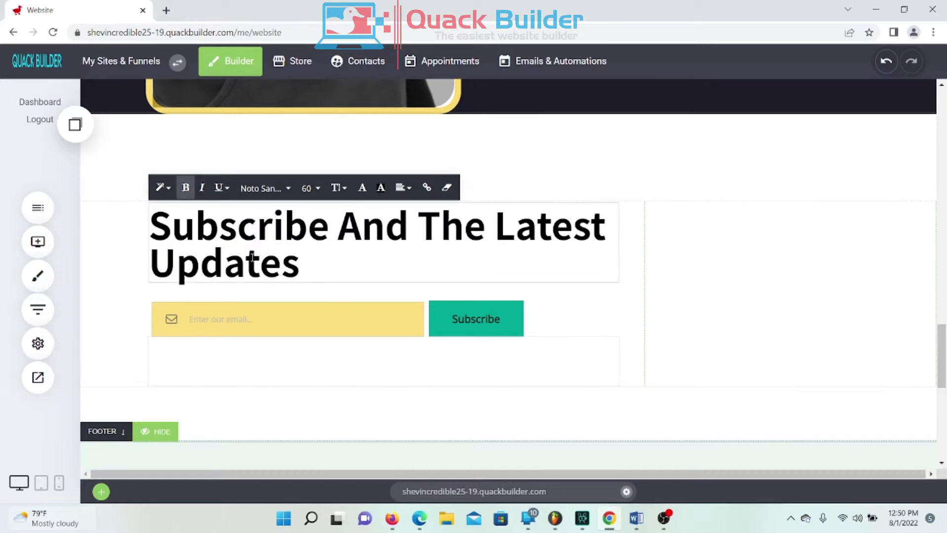
Step: Replace 'And The Latest' in the Subscribe heading with 'FOR CPONS', fixing the spacing
drag(338, 229, 610, 242)
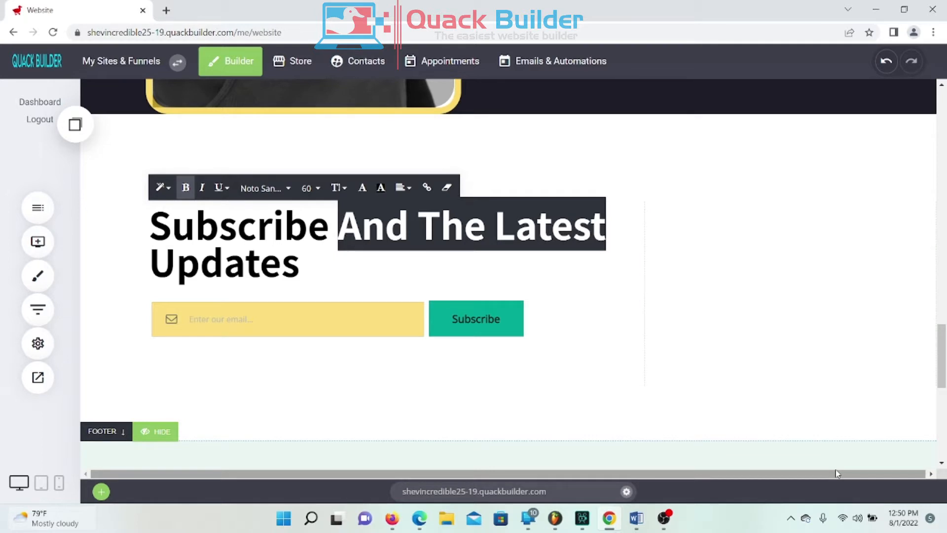
text(FOR )
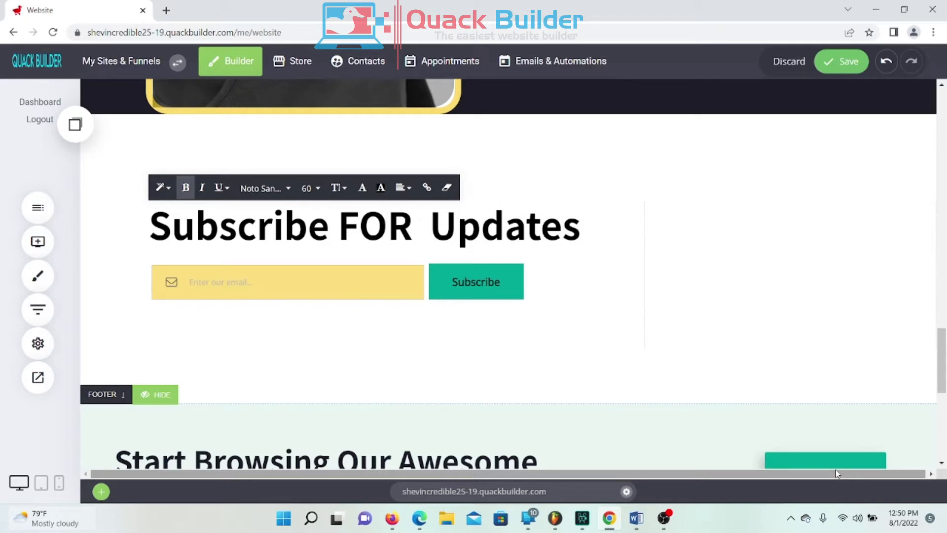
text(CPONS)
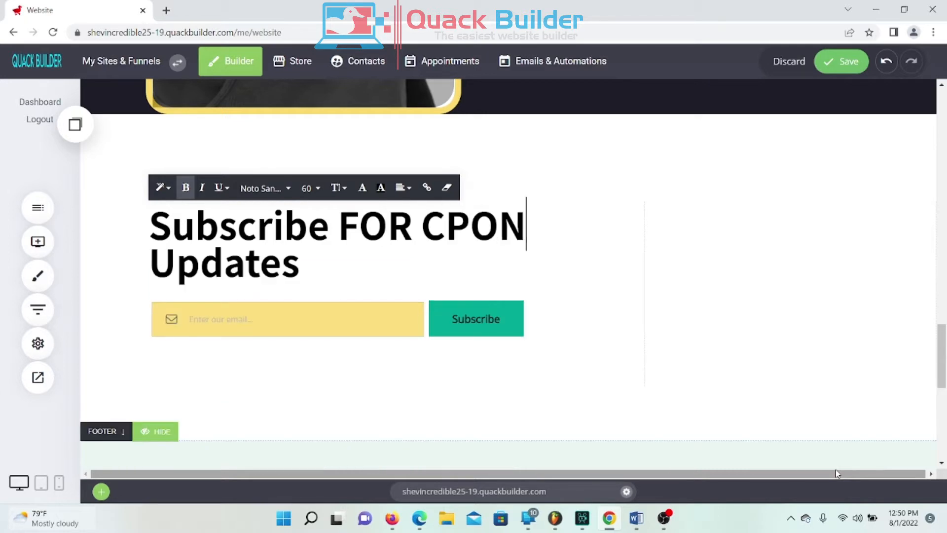
key(BackSpace)
text(S)
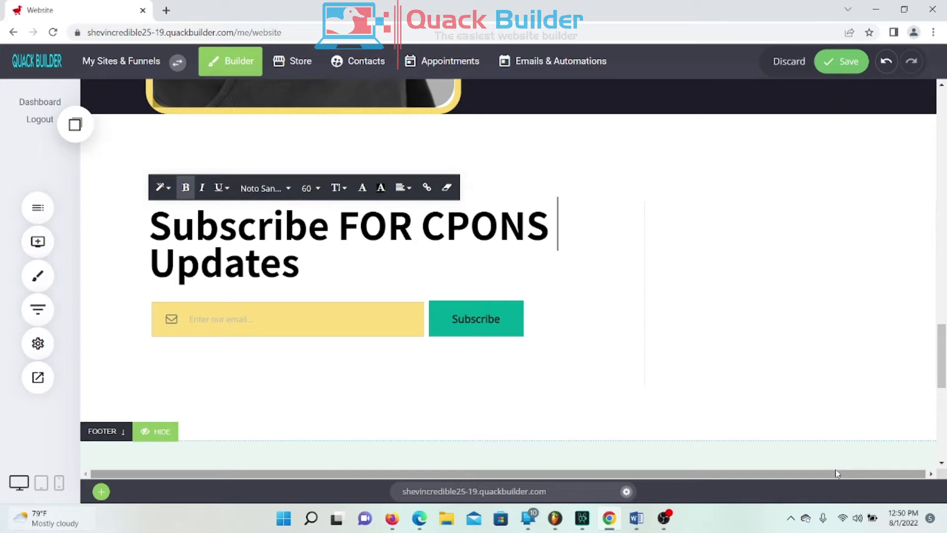
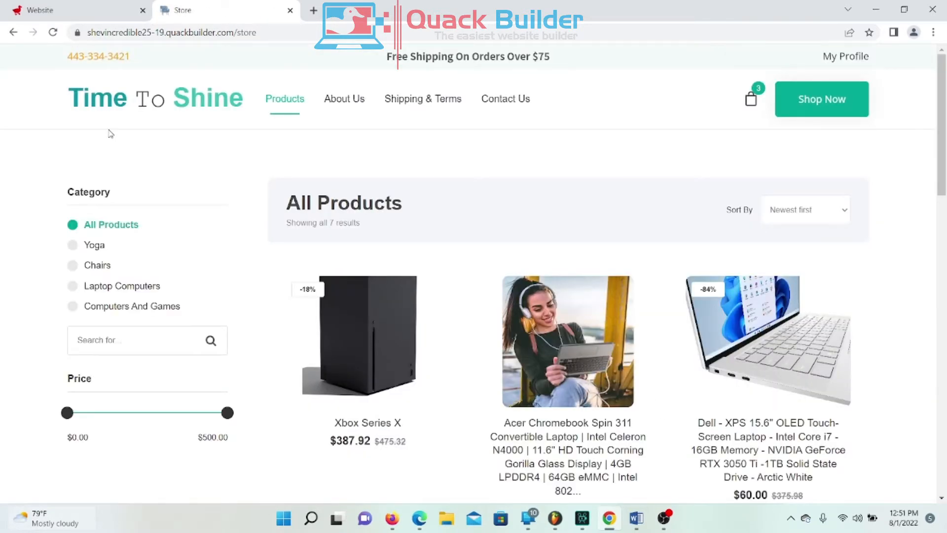
Step: Open the Time To Shine home page, review it top to bottom, then return to the editor
click(167, 115)
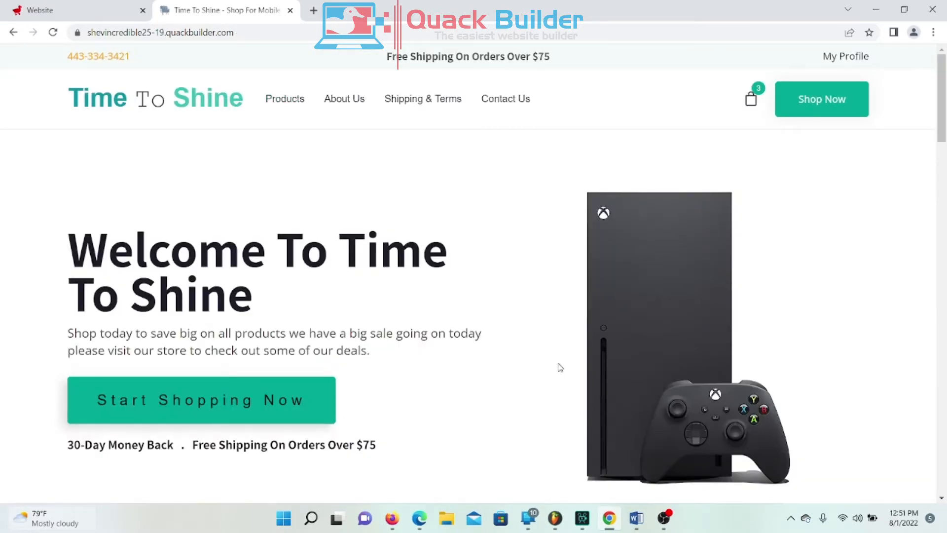
scroll(559, 367, down, 12)
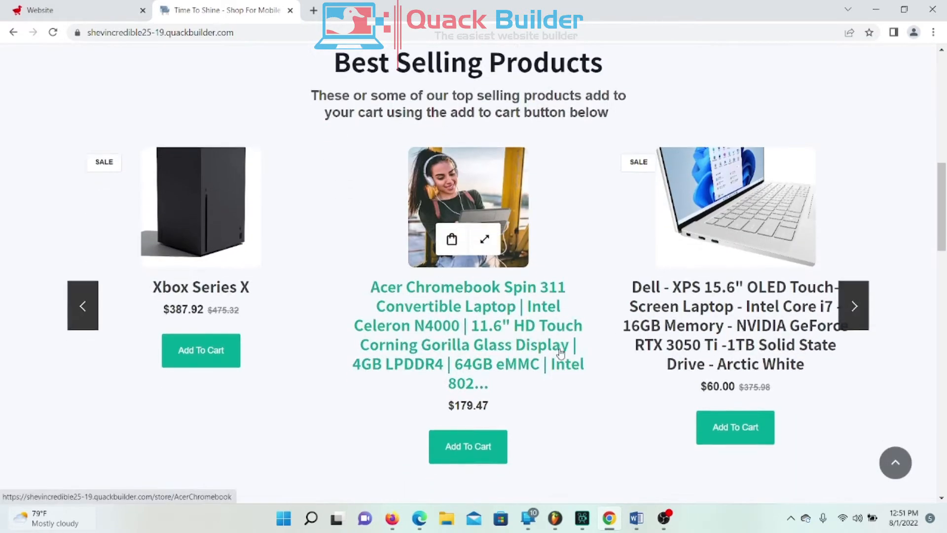
scroll(557, 355, down, 9)
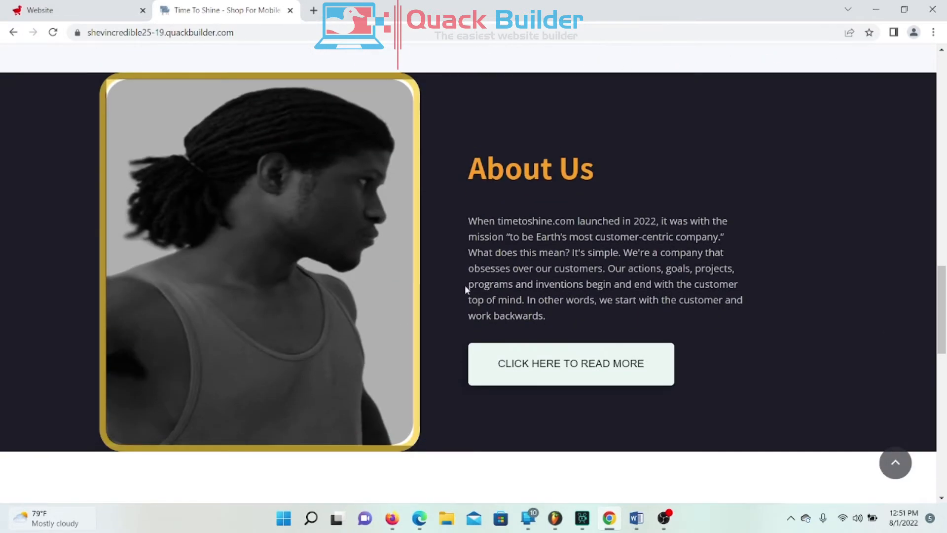
scroll(320, 329, down, 2)
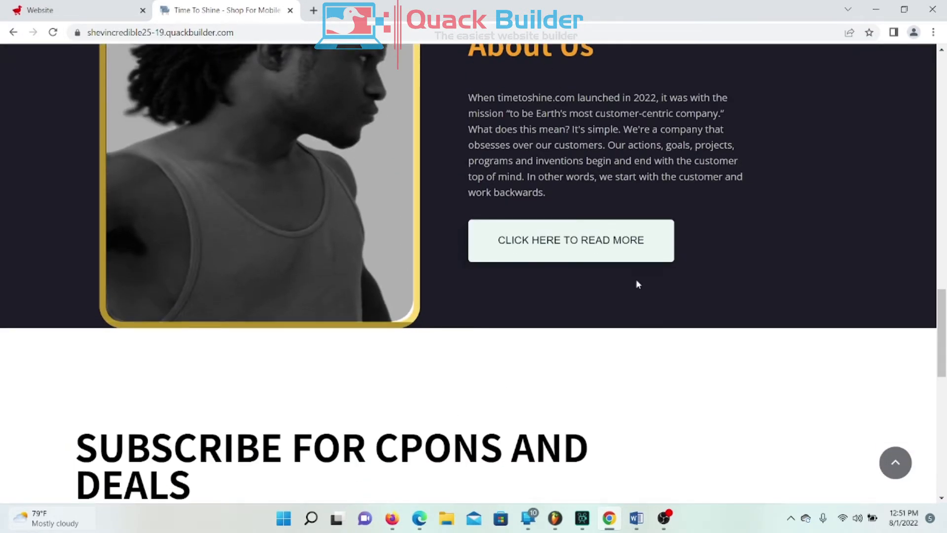
scroll(637, 285, down, 5)
scroll(649, 270, down, 7)
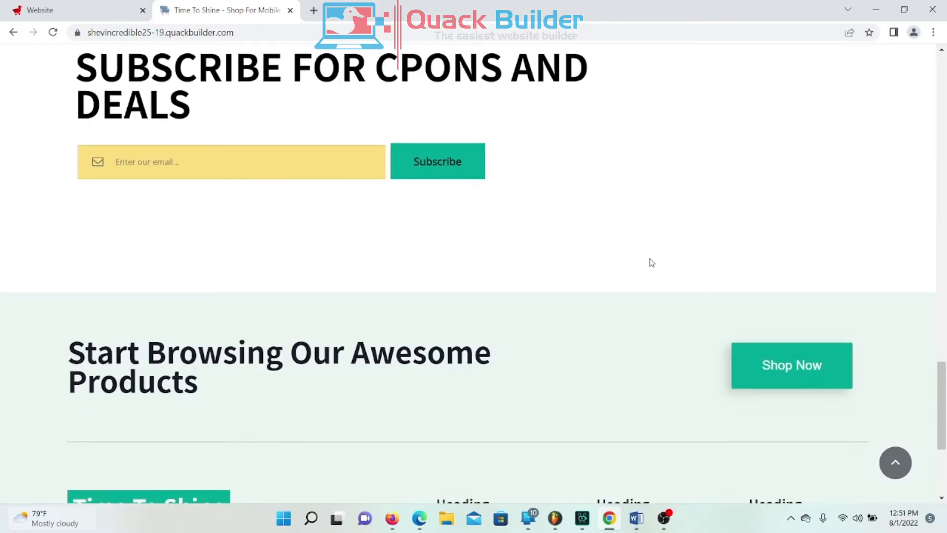
scroll(778, 167, up, 9)
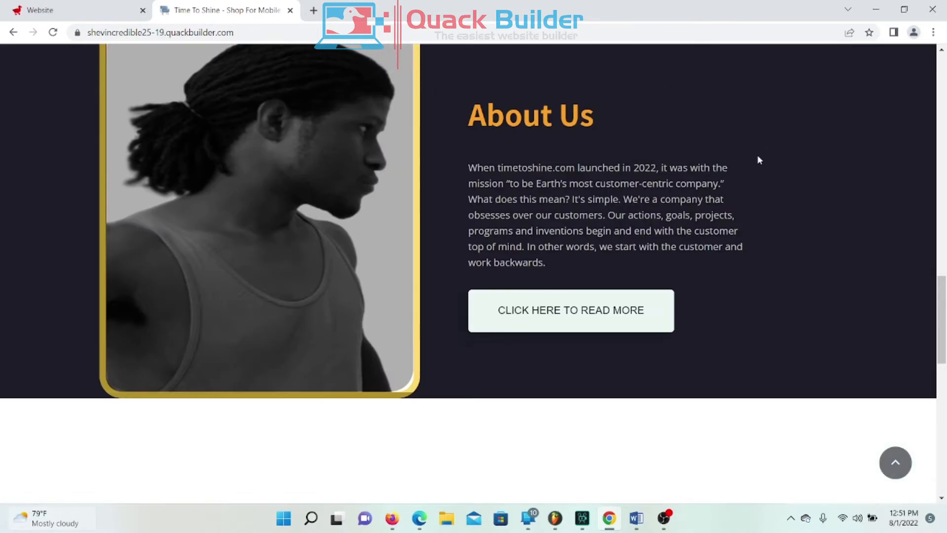
scroll(742, 192, up, 4)
scroll(733, 203, up, 12)
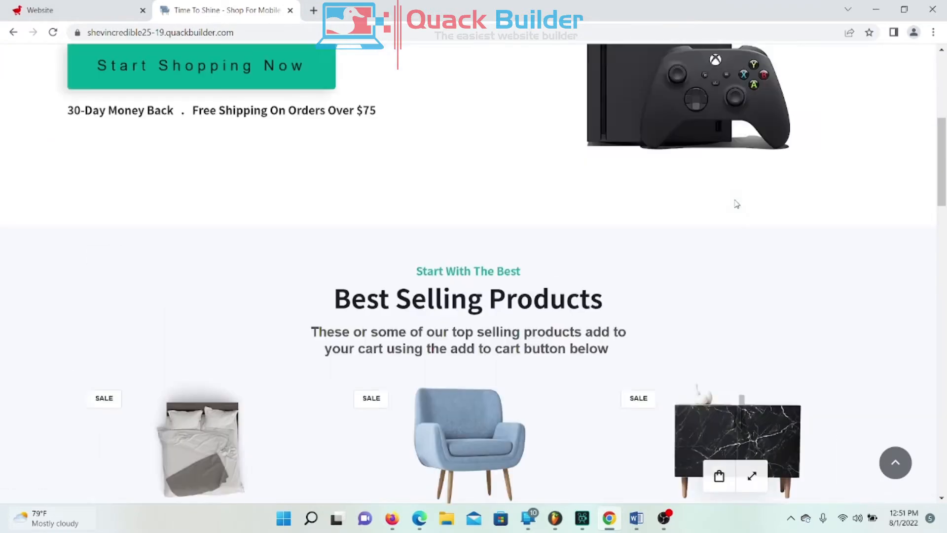
click(100, 6)
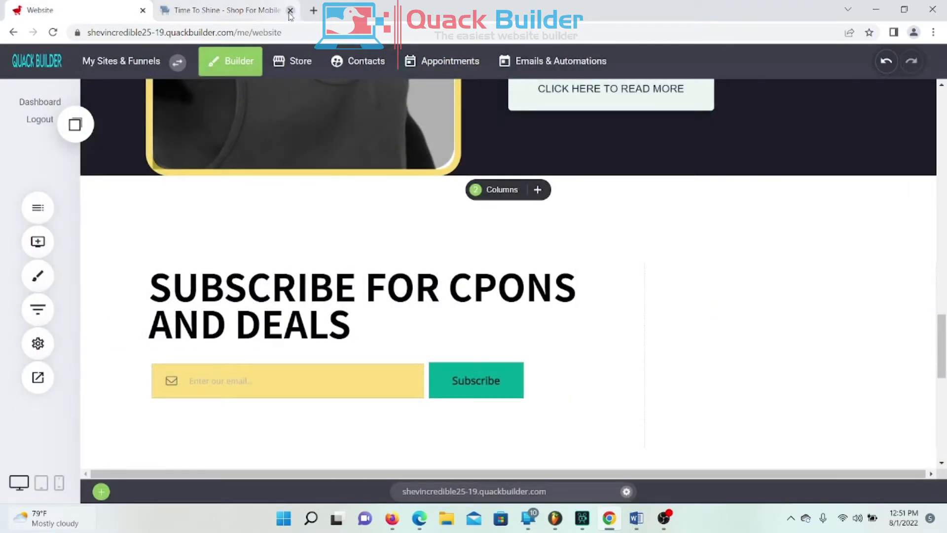
Step: Close the live site tab and add padding below the About Us image section
click(290, 10)
scroll(520, 236, down, 4)
scroll(521, 237, up, 5)
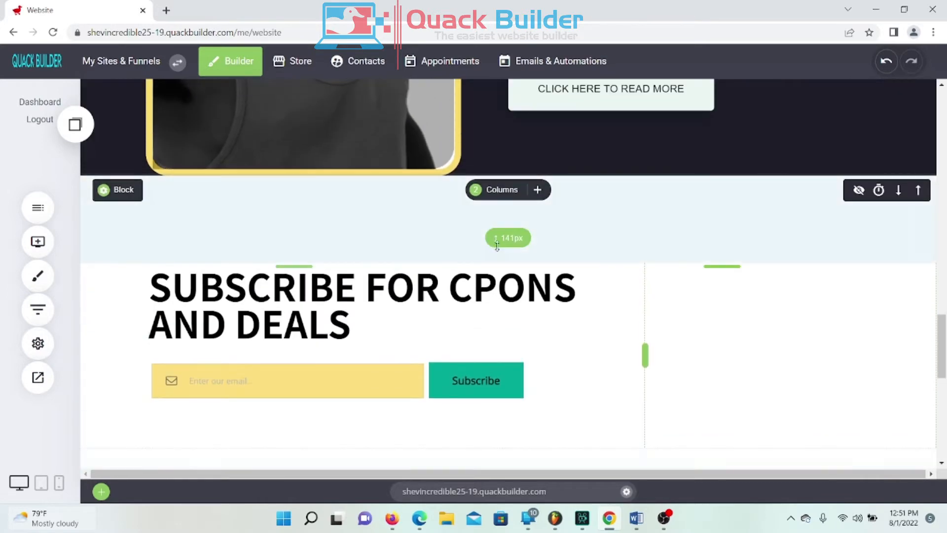
scroll(520, 237, up, 1)
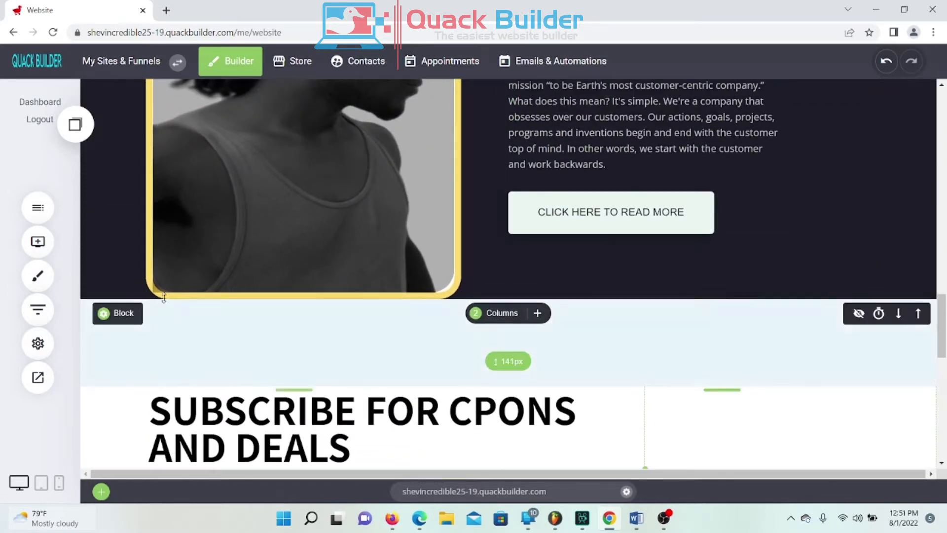
drag(176, 297, 180, 318)
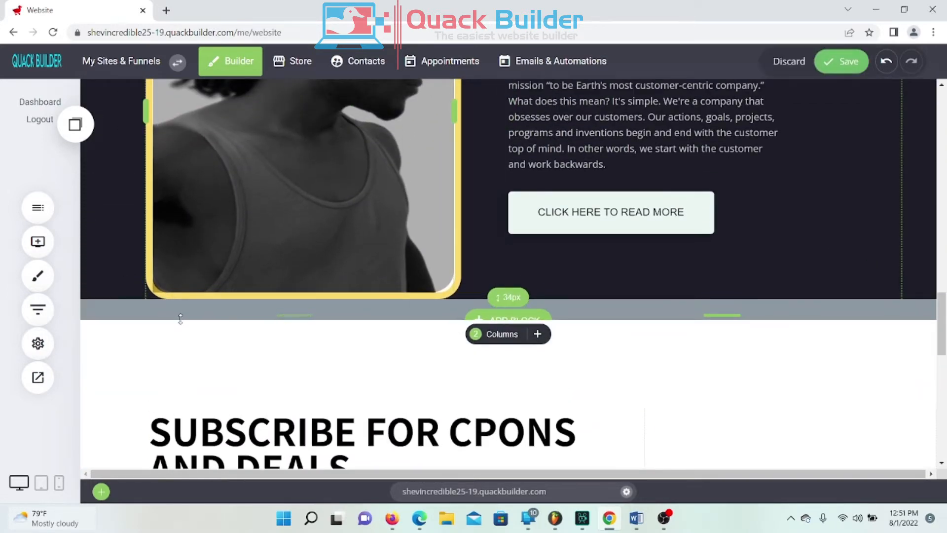
Step: Increase the spacing above the About Us section and the image column's top padding
scroll(493, 306, up, 4)
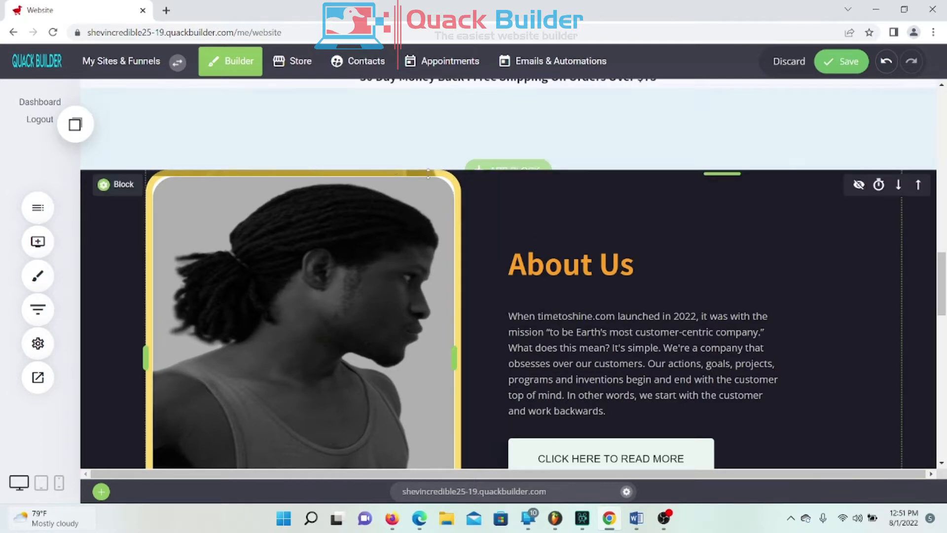
mouse_move(439, 170)
mouse_down()
mouse_move(437, 160)
mouse_move(433, 168)
mouse_up()
drag(289, 169, 293, 187)
scroll(763, 261, down, 2)
scroll(763, 262, down, 3)
scroll(759, 258, up, 4)
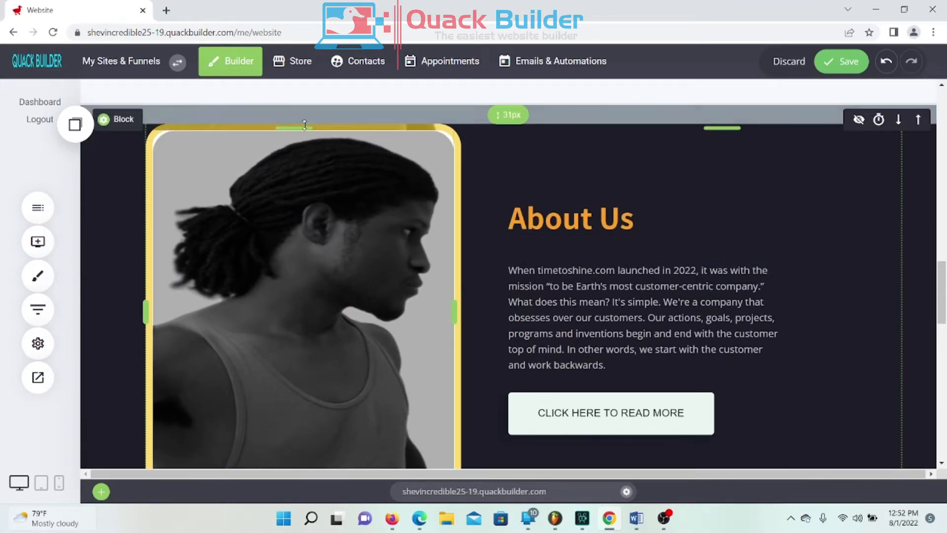
drag(303, 127, 303, 133)
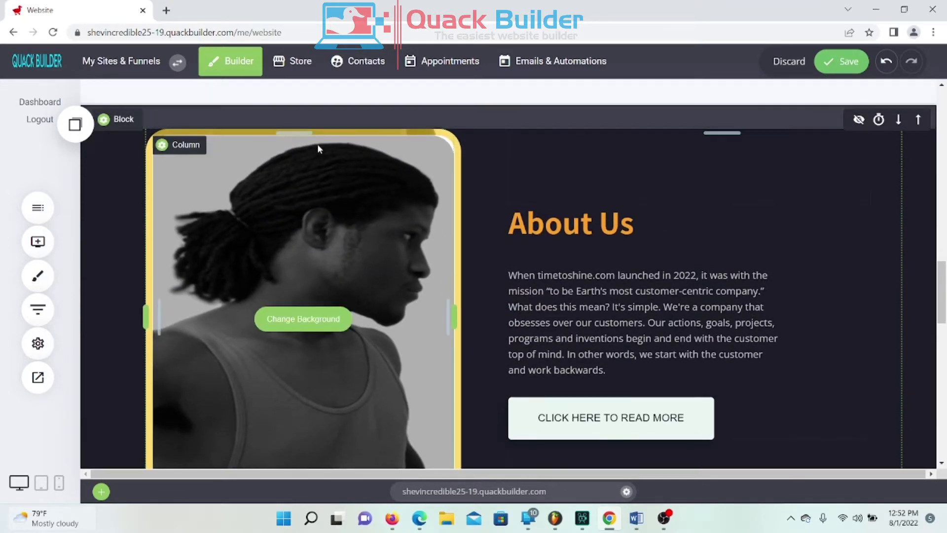
Step: Save the spacing changes and look over the updated page
scroll(569, 240, down, 3)
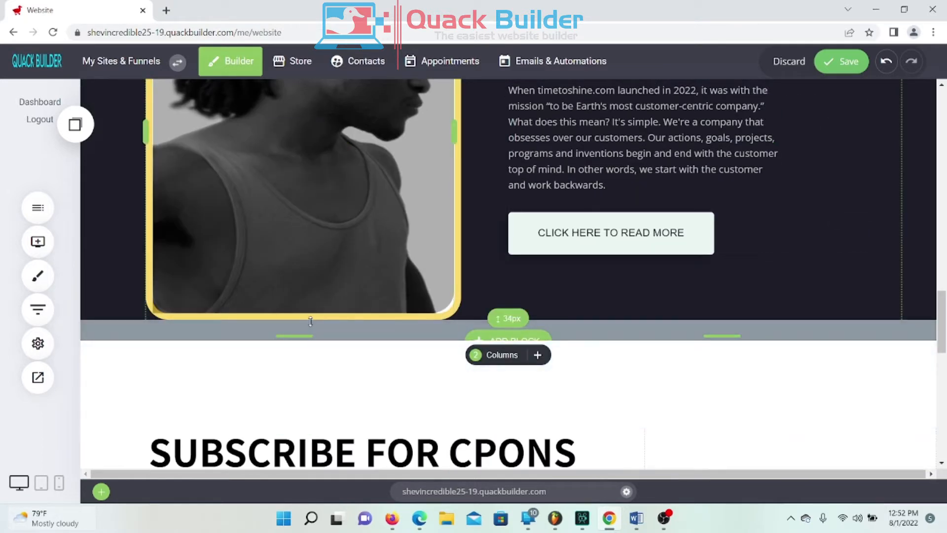
click(846, 61)
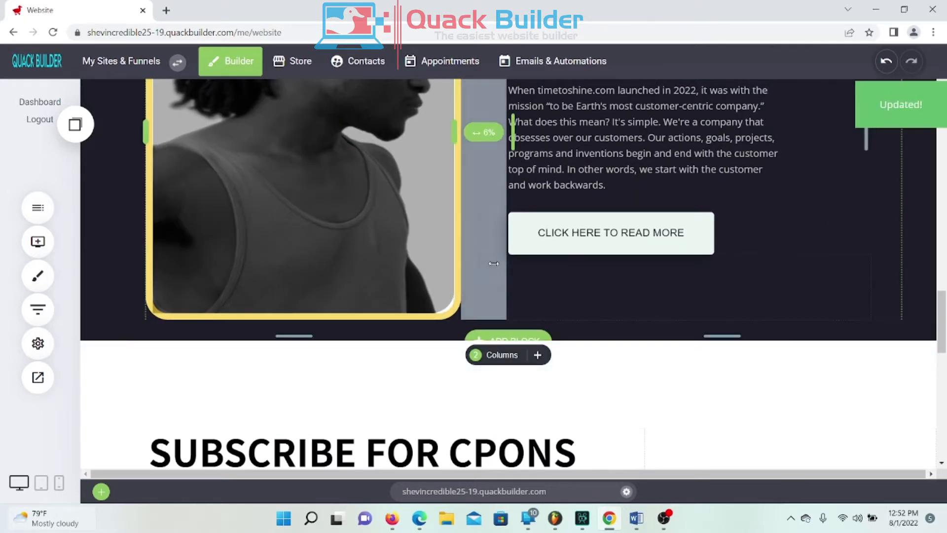
scroll(483, 274, up, 4)
scroll(587, 247, down, 8)
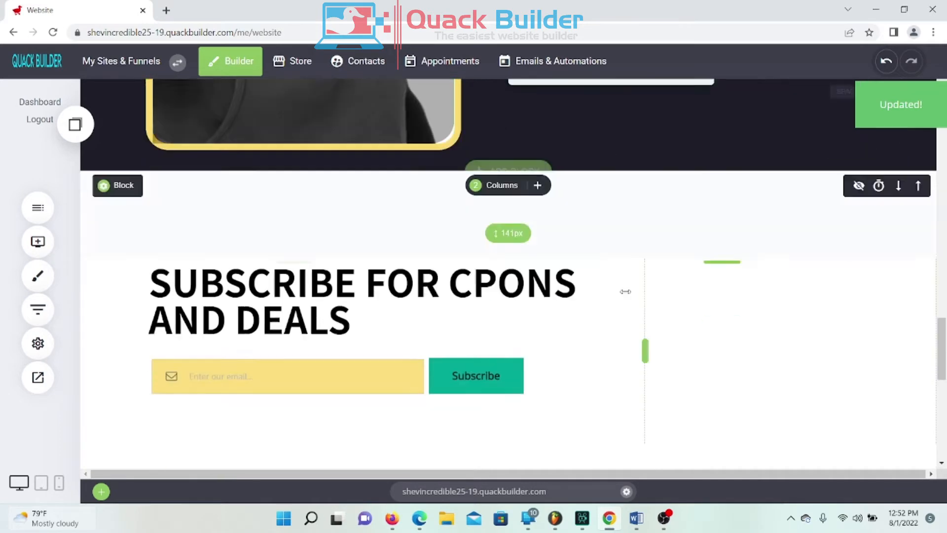
scroll(613, 298, down, 6)
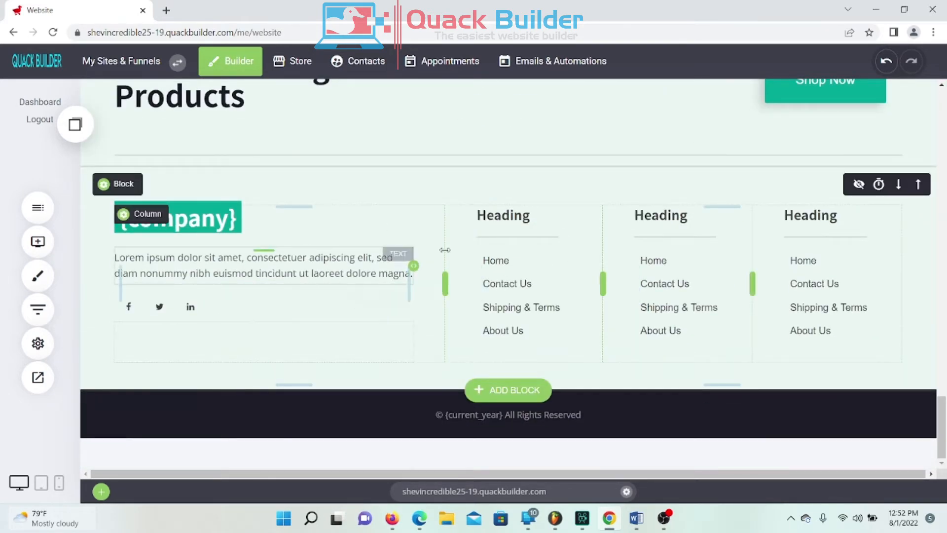
Step: Scroll to the footer and open Website Settings on its General page
scroll(514, 263, up, 1)
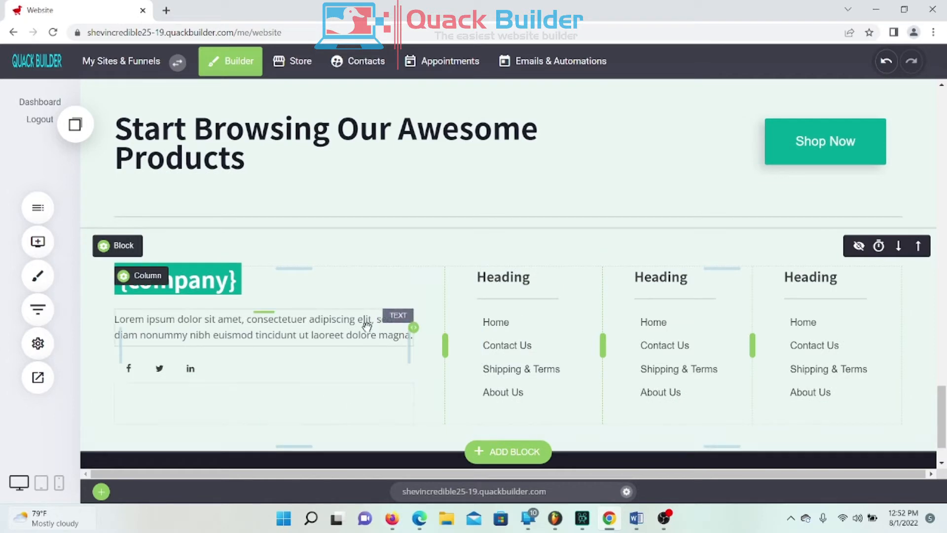
scroll(395, 316, up, 2)
scroll(391, 321, down, 3)
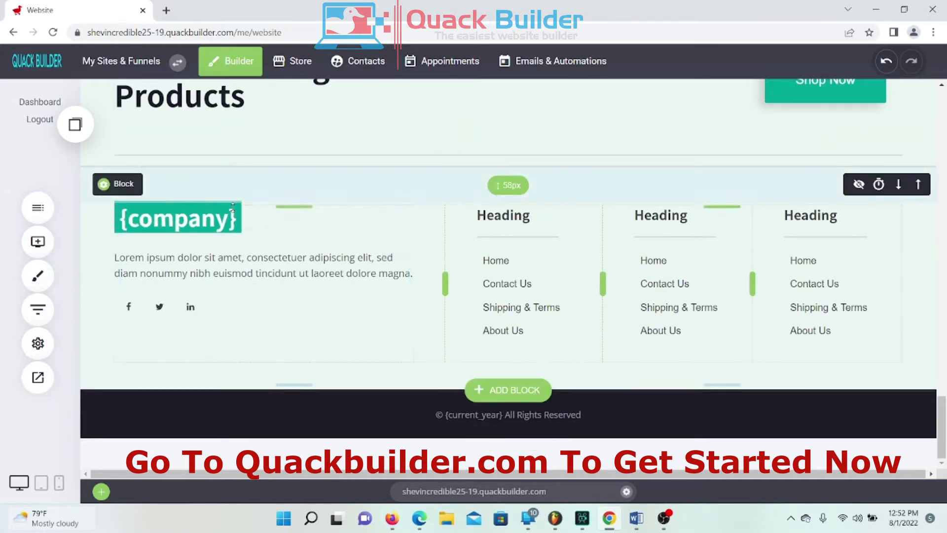
click(35, 347)
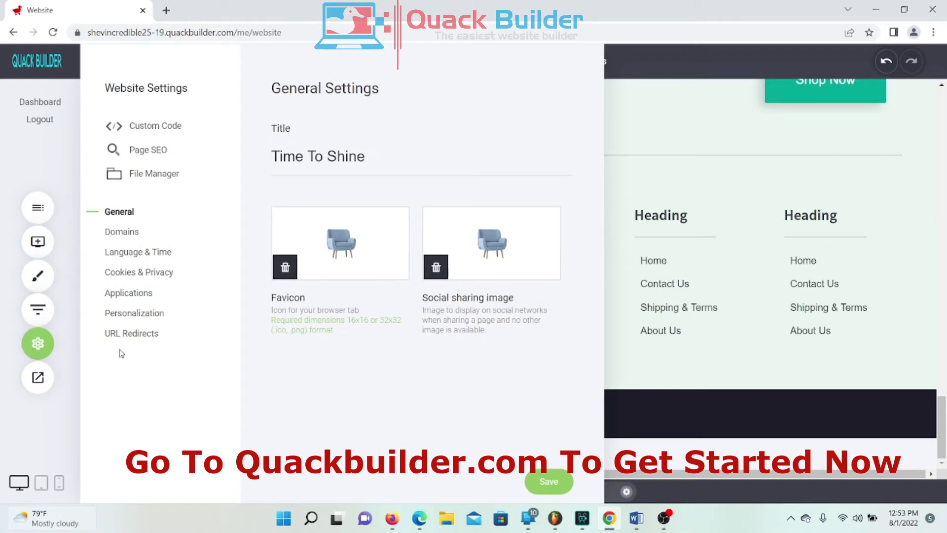
Step: Review the phone and company tags under Personalization, then close Website Settings
click(133, 320)
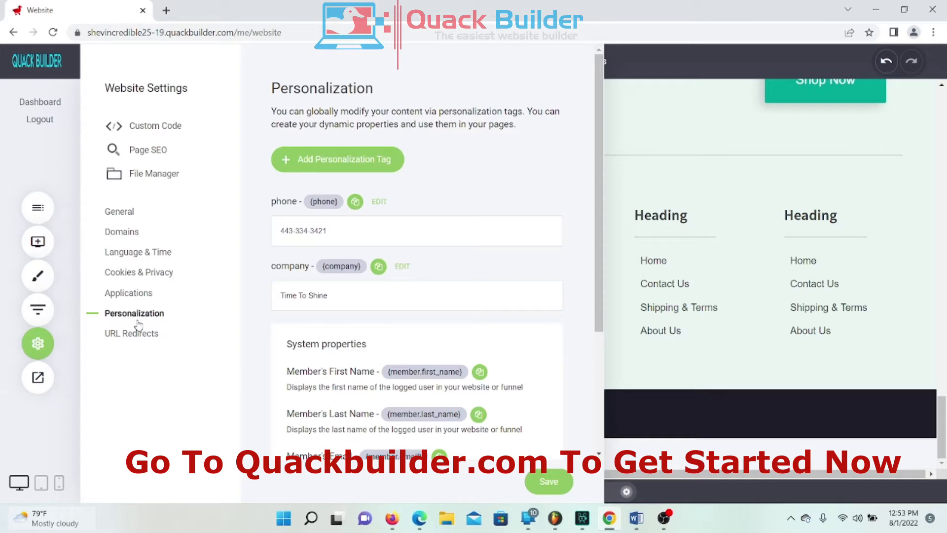
scroll(512, 279, down, 4)
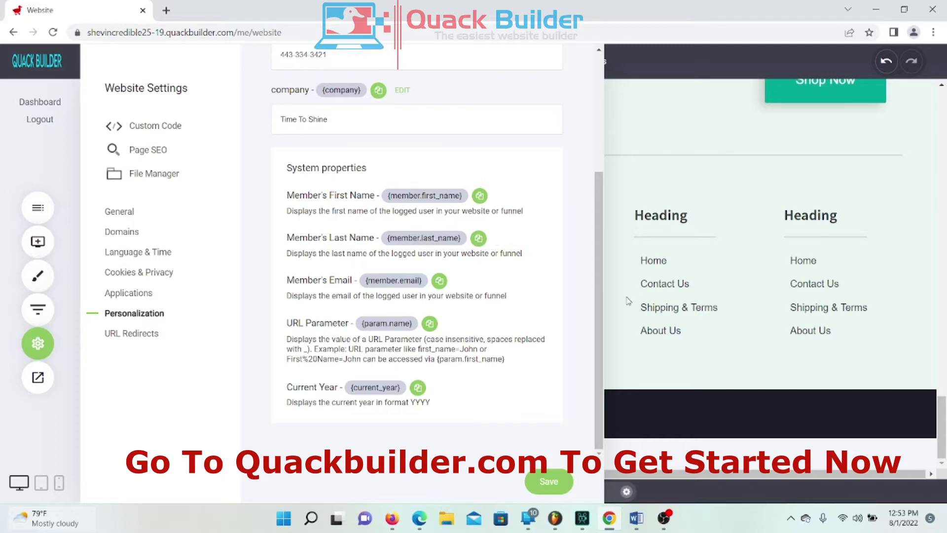
scroll(395, 280, up, 4)
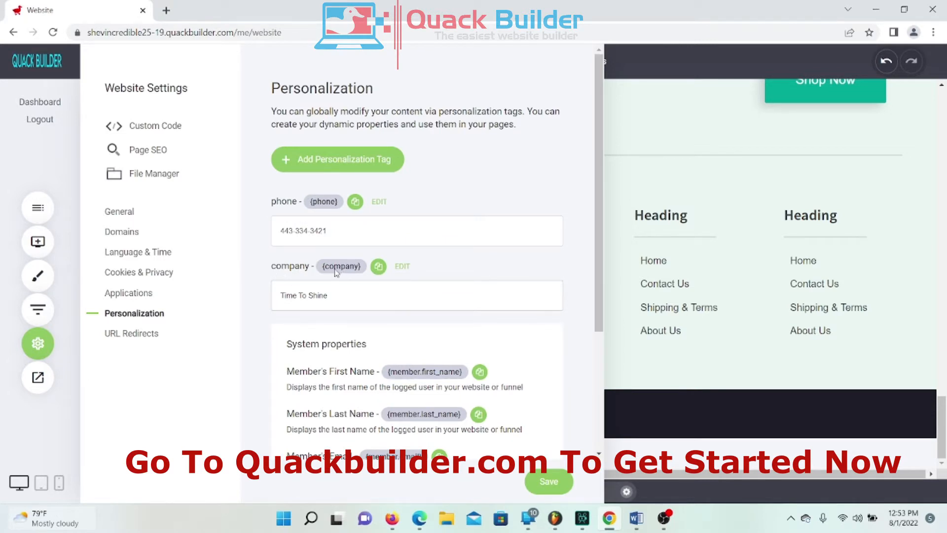
click(698, 209)
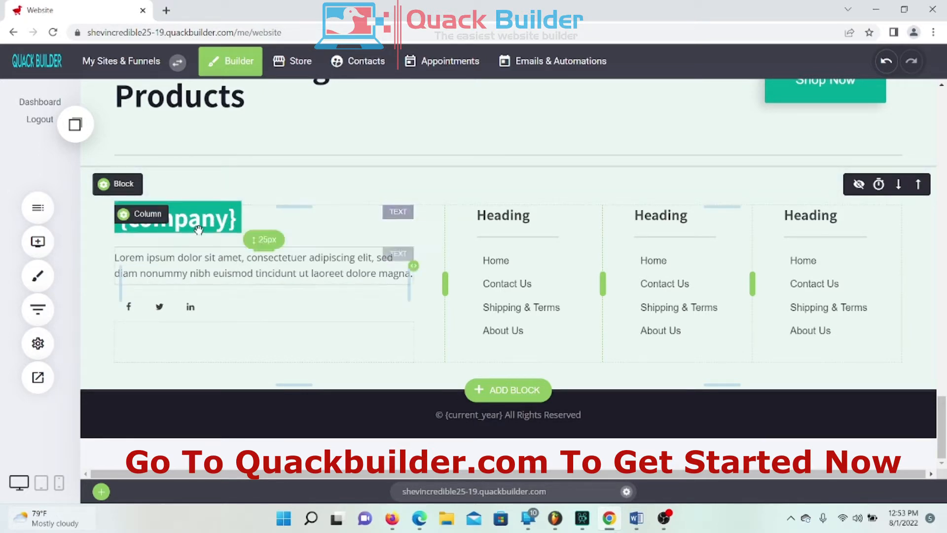
Step: Open a live preview of the site in its own browser tab
click(35, 377)
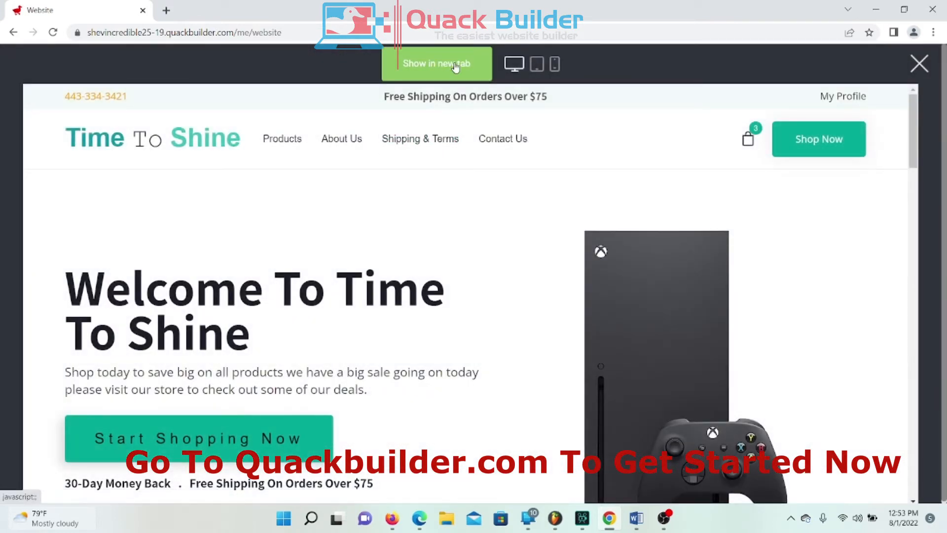
click(454, 66)
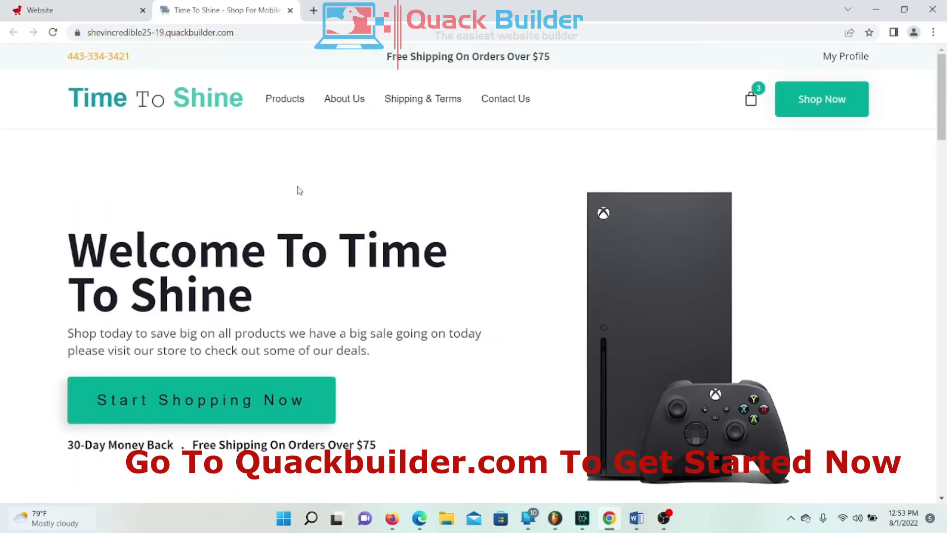
scroll(298, 190, down, 10)
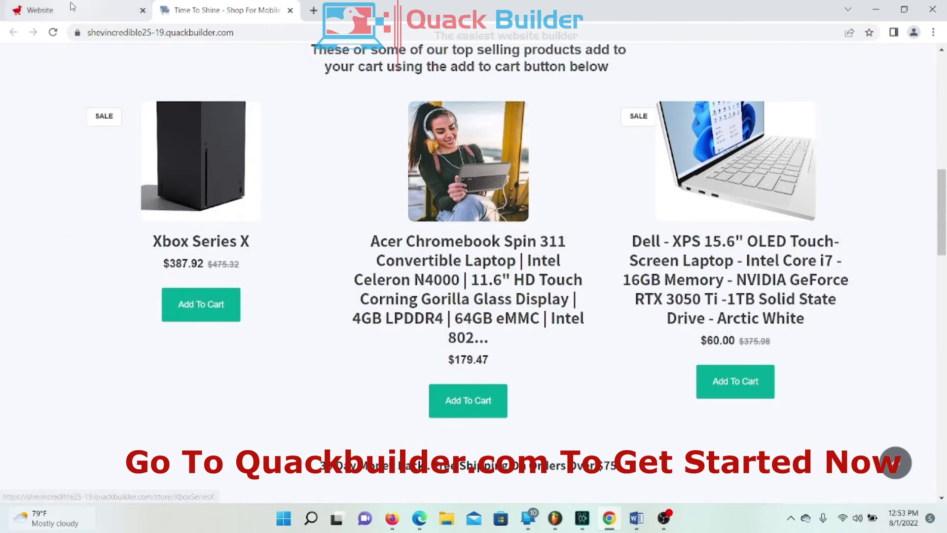
click(72, 7)
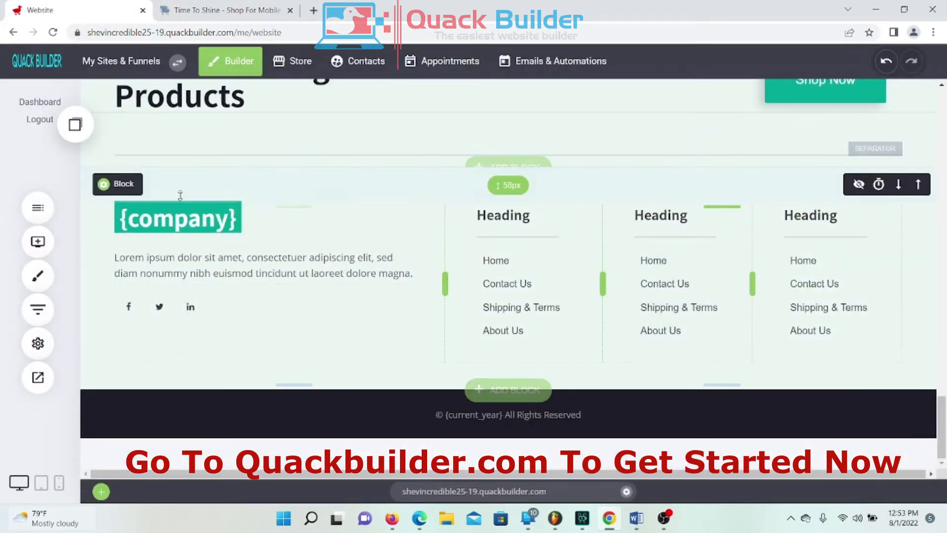
Step: Check the live site's Time To Shine footer, then close the live site tab
click(208, 10)
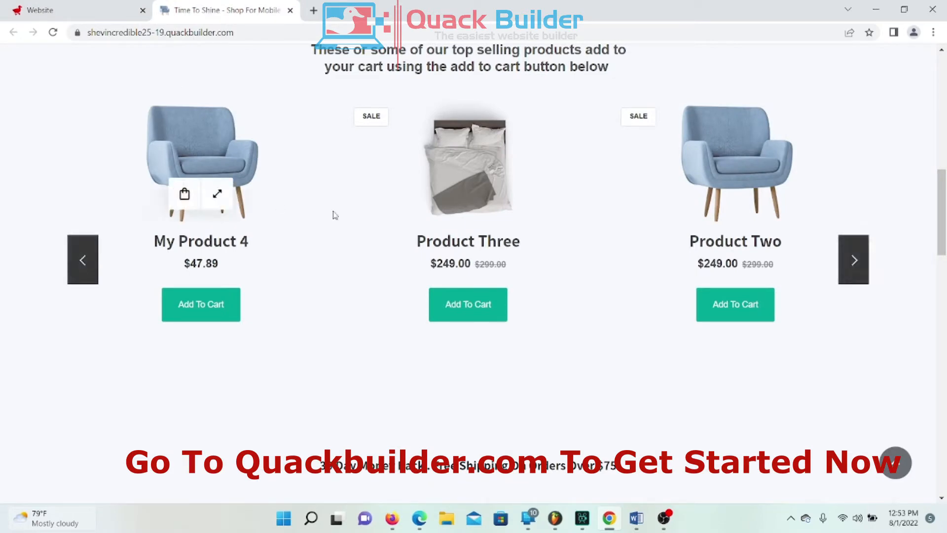
scroll(531, 187, down, 15)
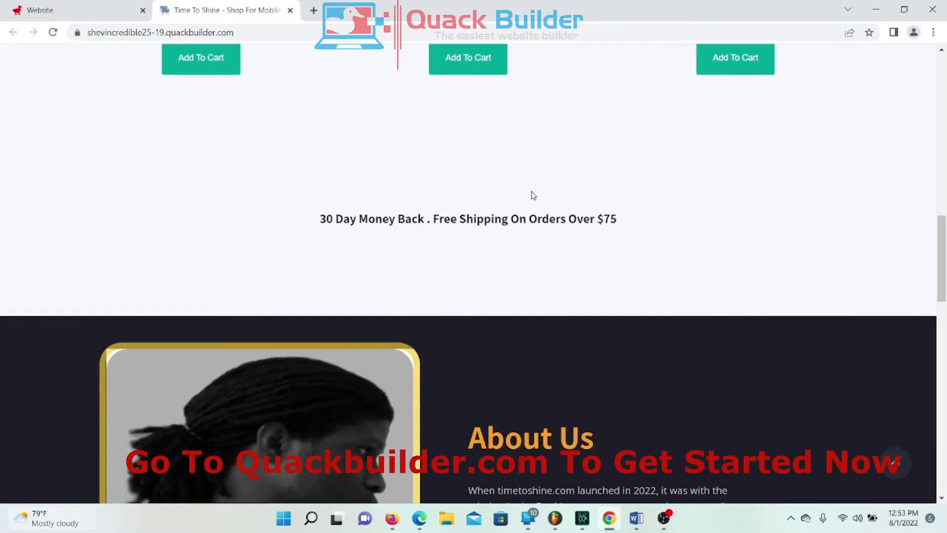
scroll(531, 177, down, 8)
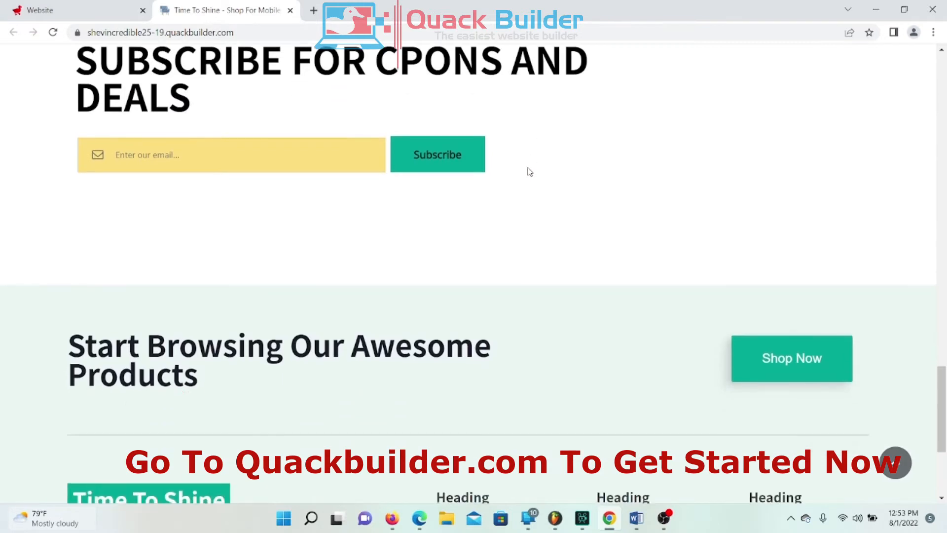
drag(243, 287, 60, 292)
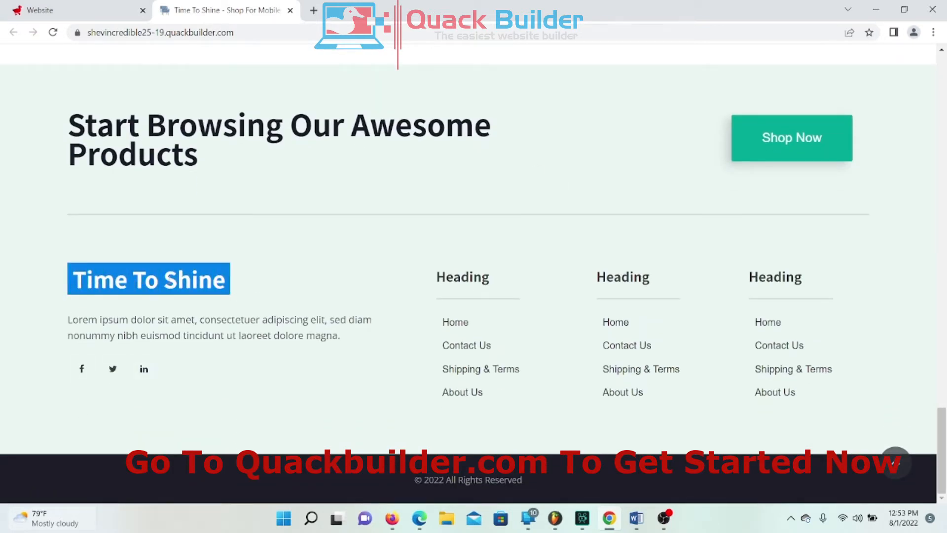
click(337, 266)
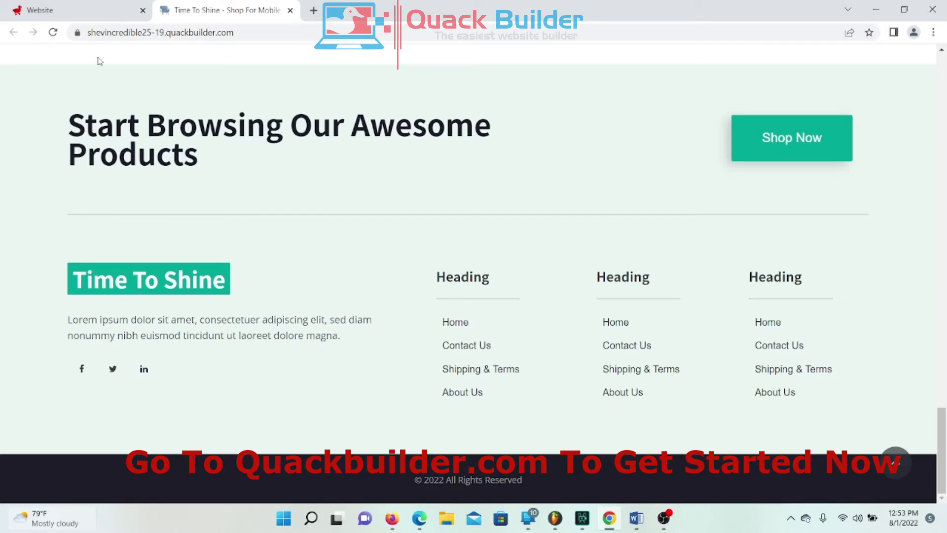
click(290, 10)
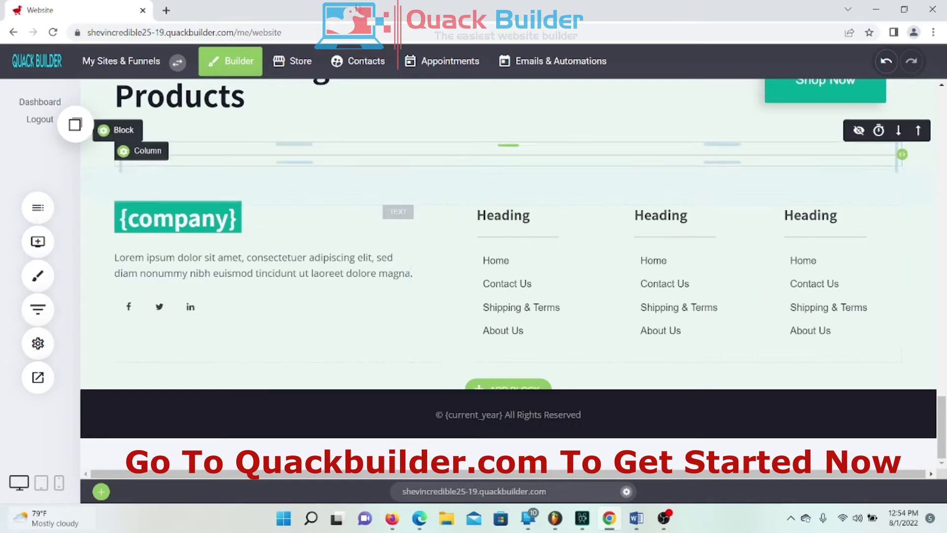
Step: Copy the company-mission paragraph from the Word document
click(197, 268)
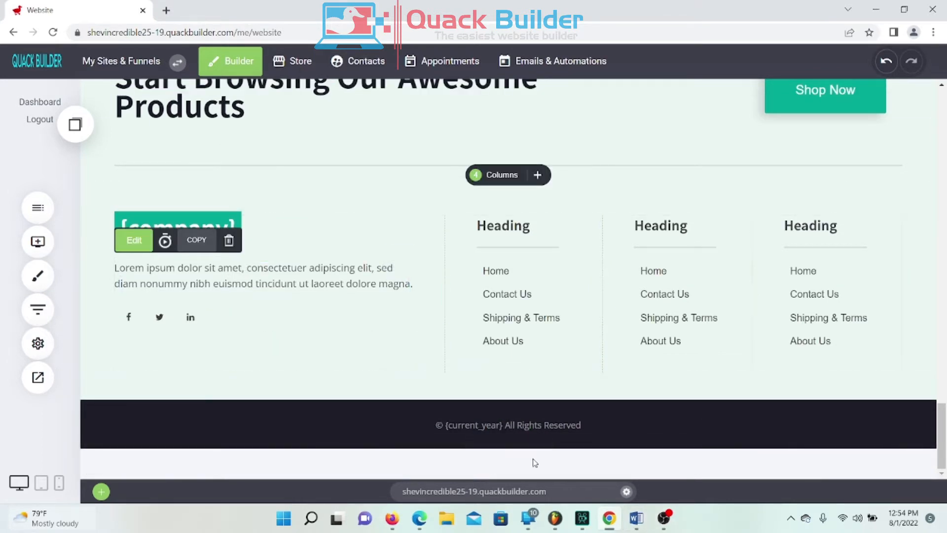
click(638, 519)
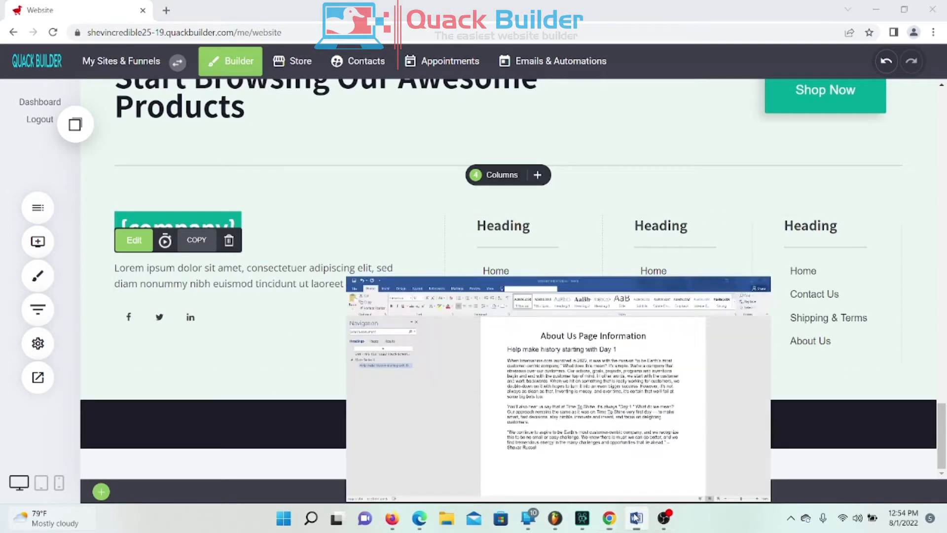
right_click(371, 190)
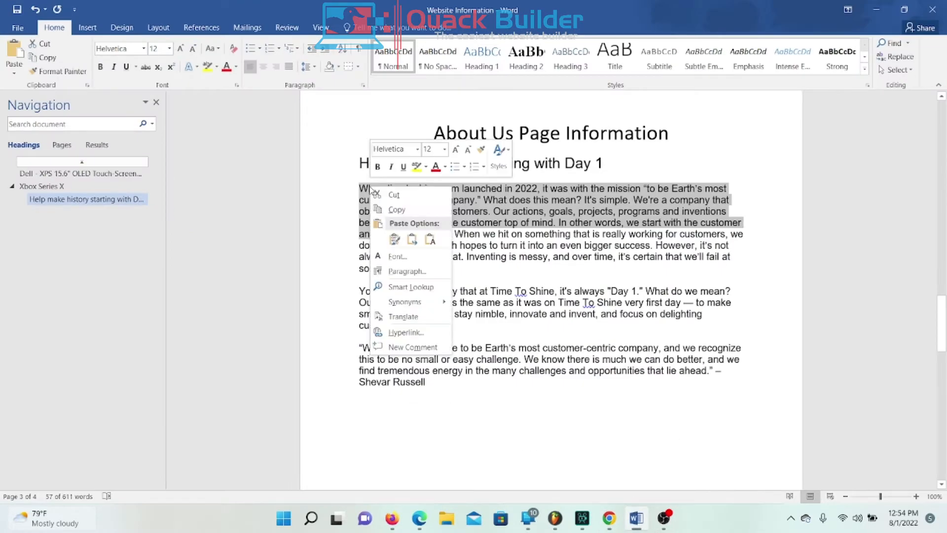
click(394, 209)
click(637, 519)
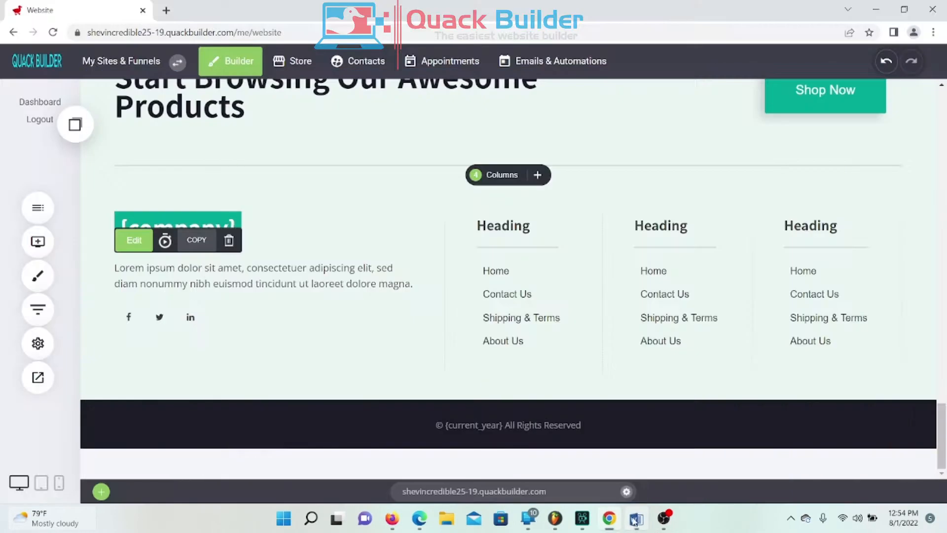
Step: Paste the mission text over the footer's Lorem ipsum paragraph and save the site
double_click(162, 268)
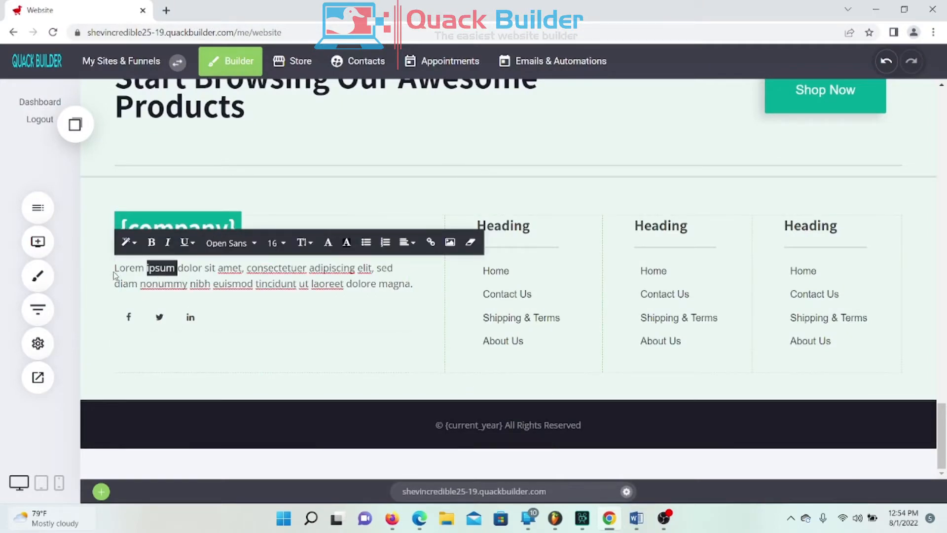
drag(115, 268, 416, 289)
right_click(373, 281)
click(303, 281)
drag(115, 269, 411, 301)
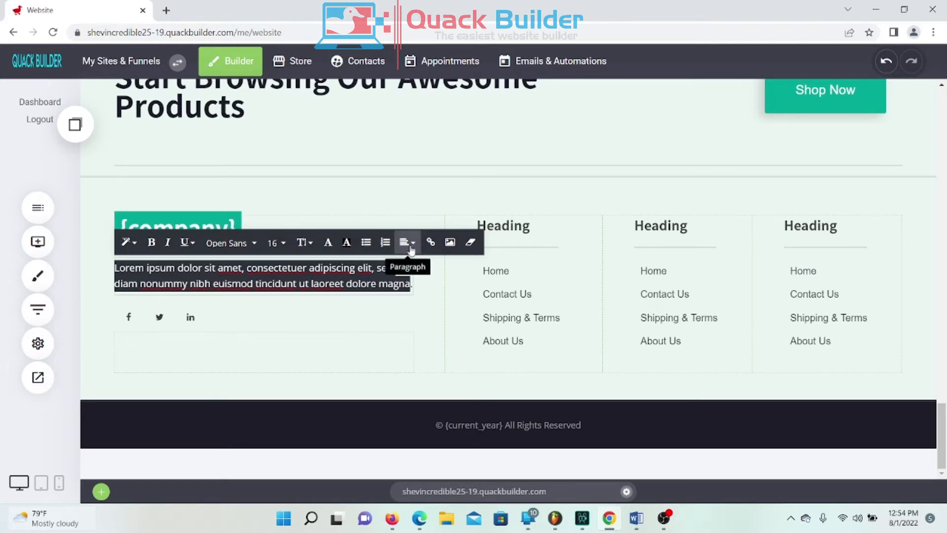
key(ctrl+v)
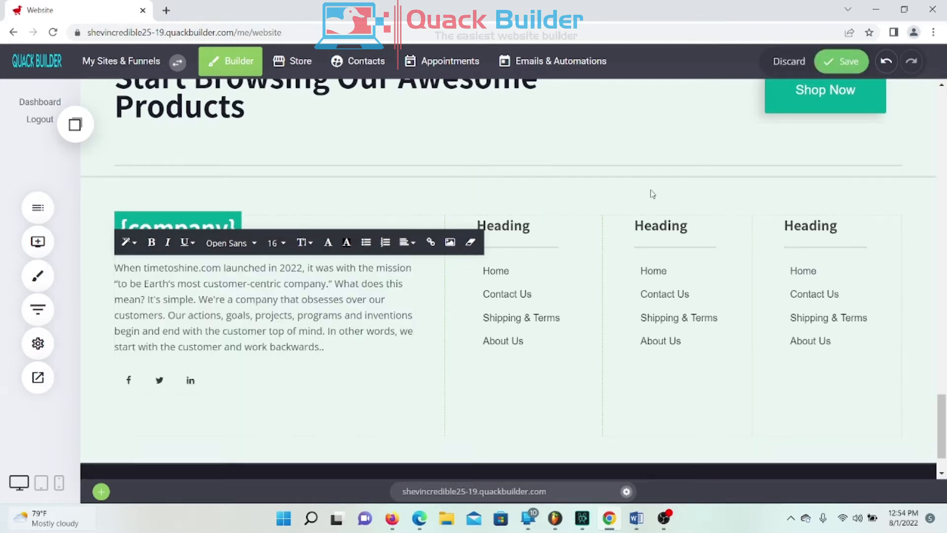
click(102, 256)
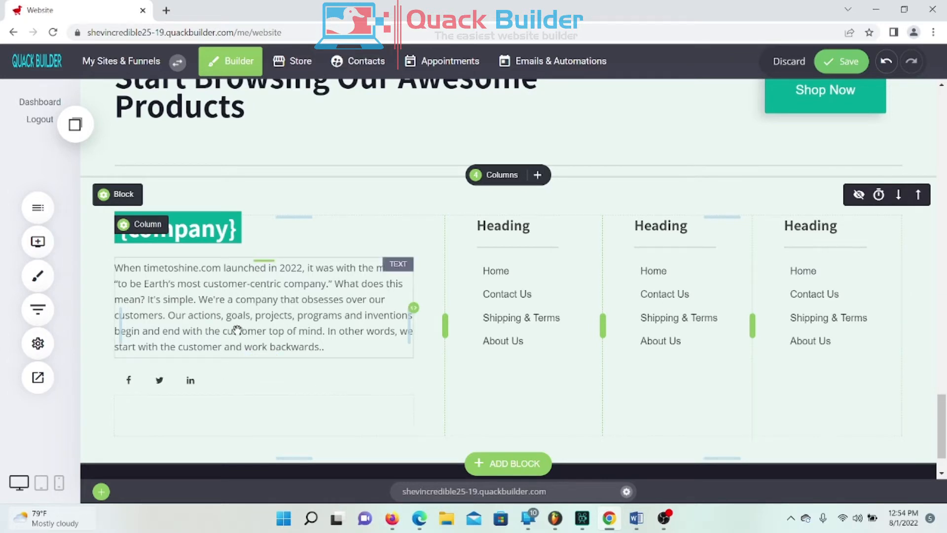
click(845, 61)
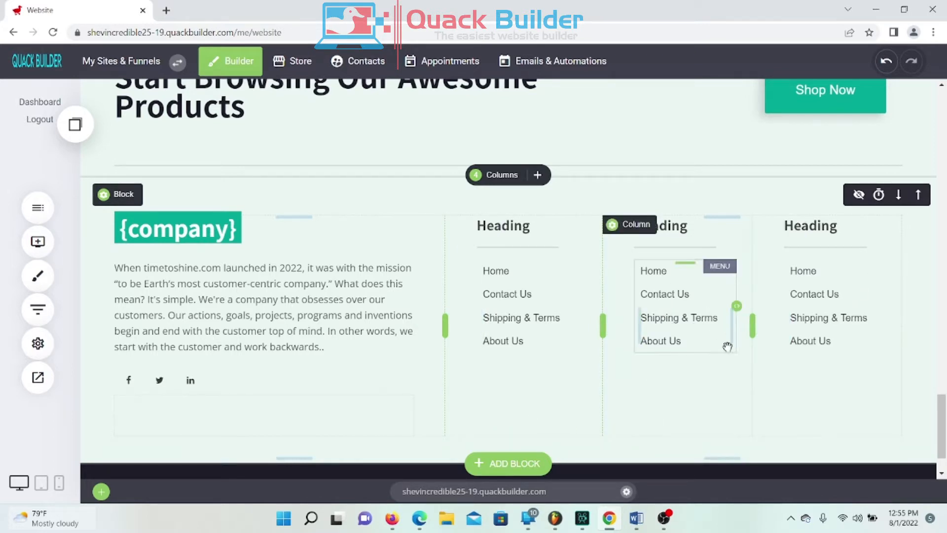
Step: Delete the third footer column's link menu, Heading and separator
click(688, 293)
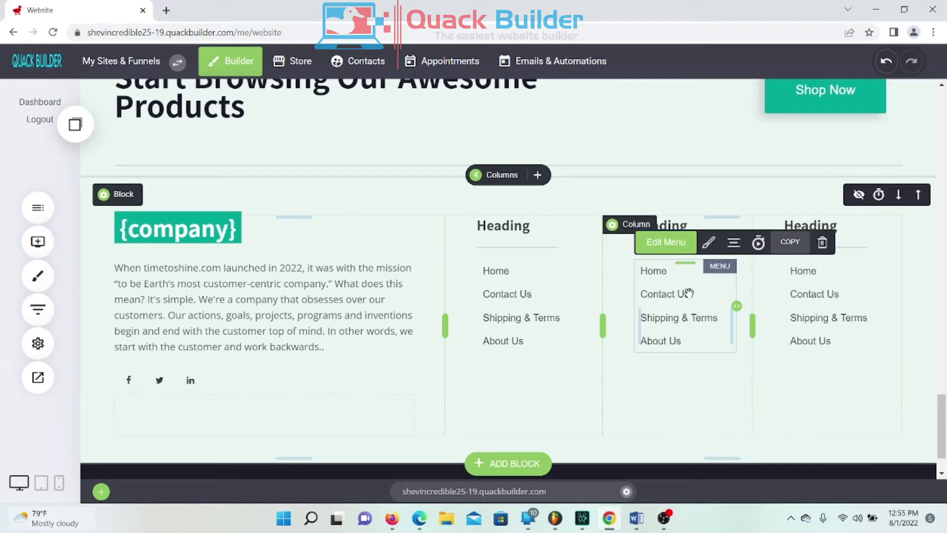
click(822, 242)
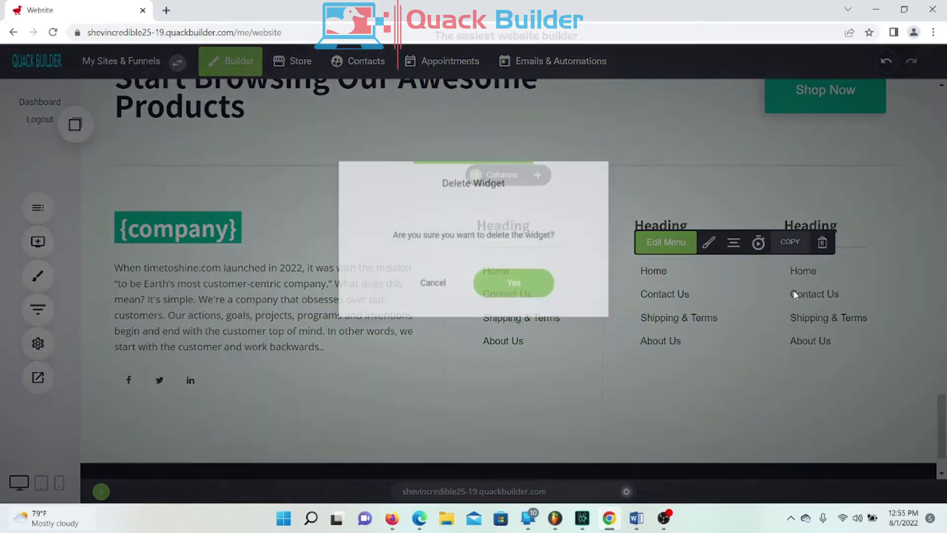
click(522, 291)
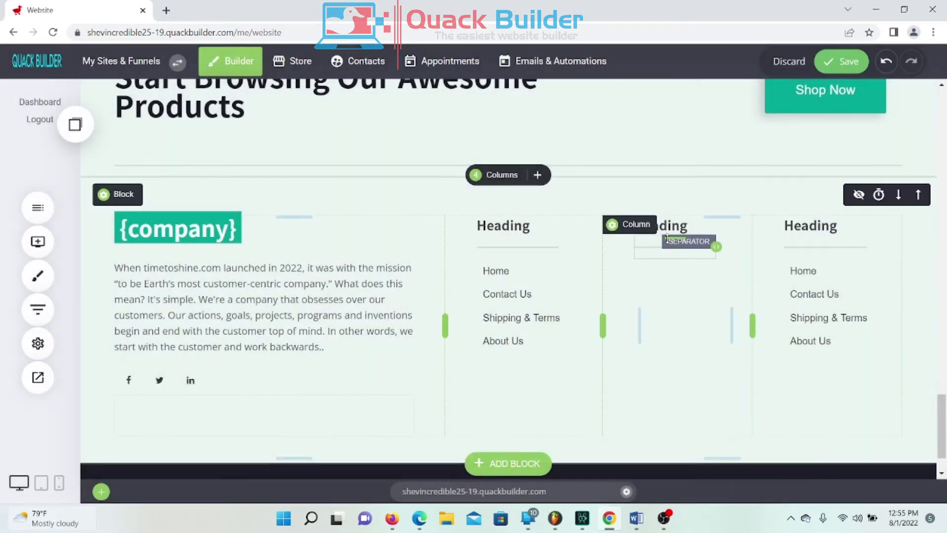
click(672, 227)
click(748, 198)
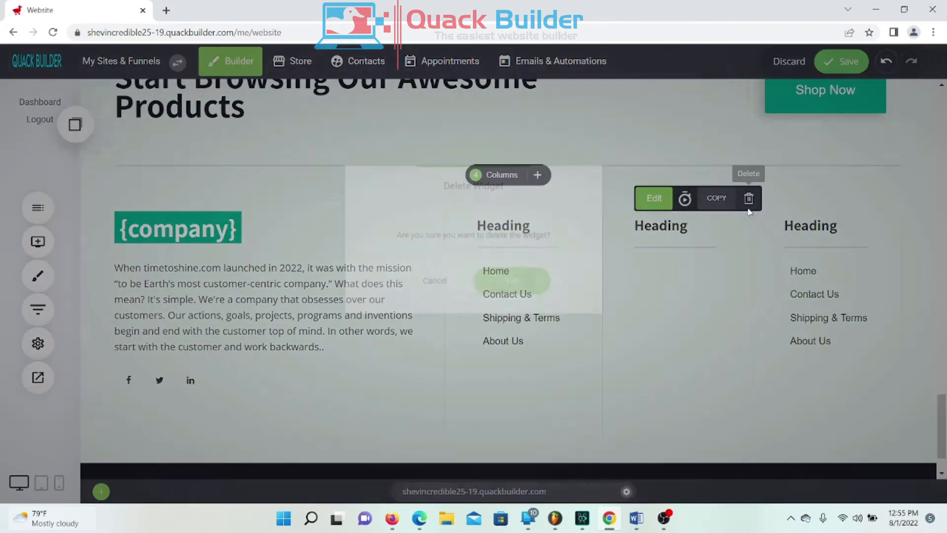
click(551, 290)
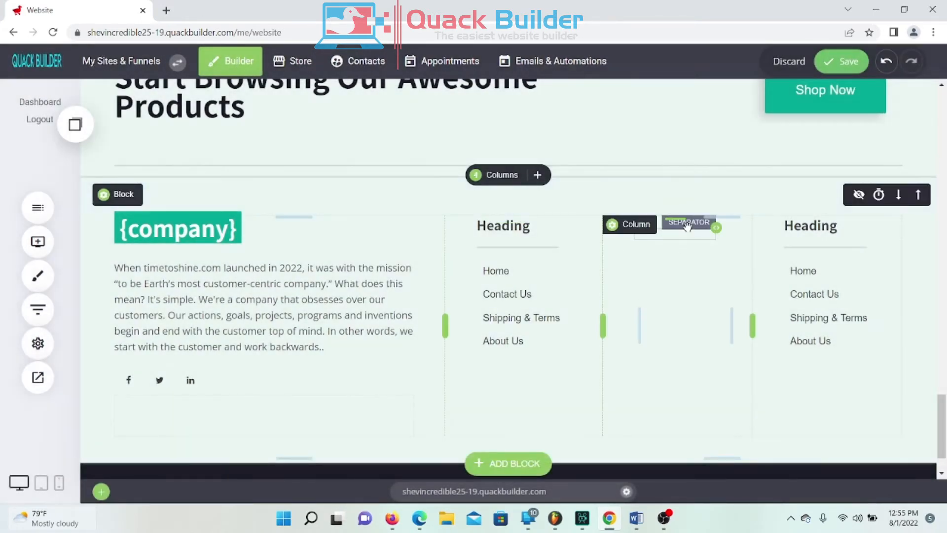
click(676, 231)
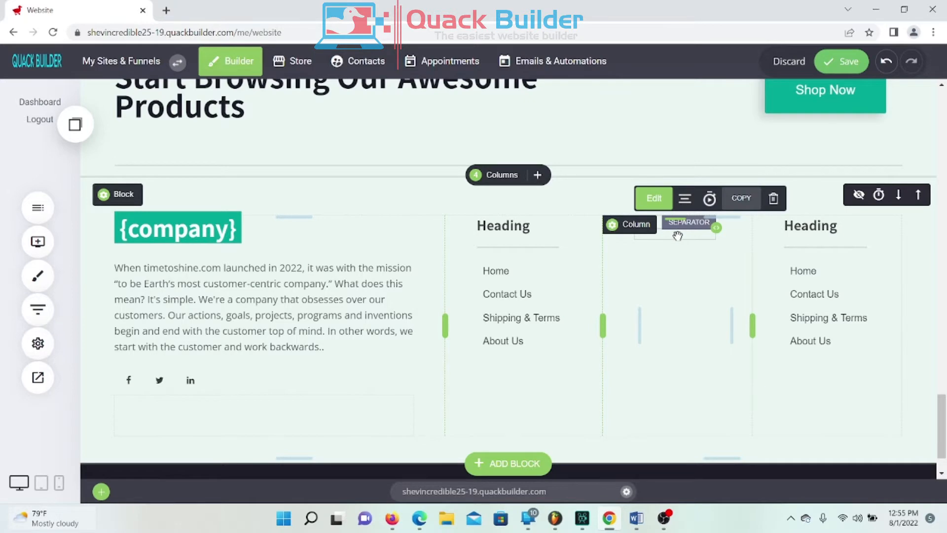
click(772, 199)
click(545, 282)
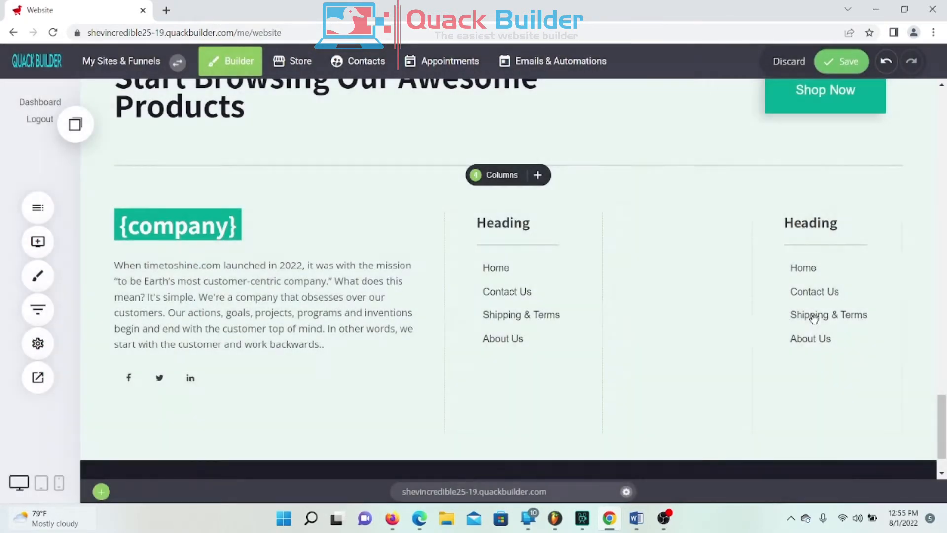
Step: Delete the fourth column's Heading, link menu and separator, then save the site
click(826, 225)
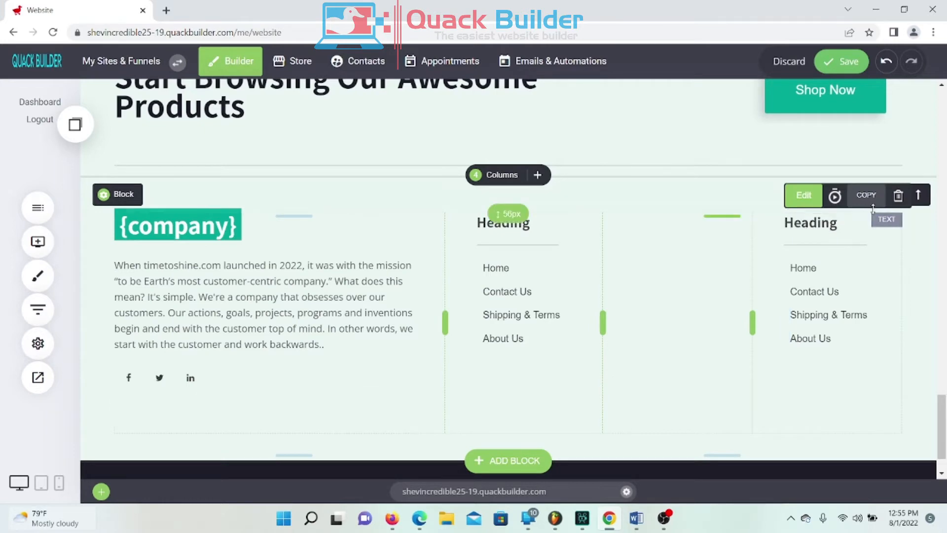
click(898, 196)
click(532, 288)
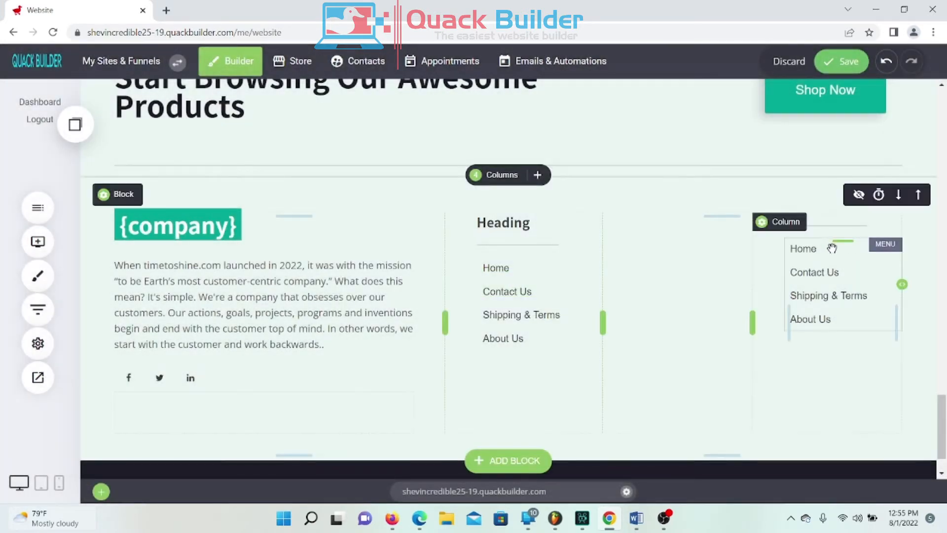
click(799, 271)
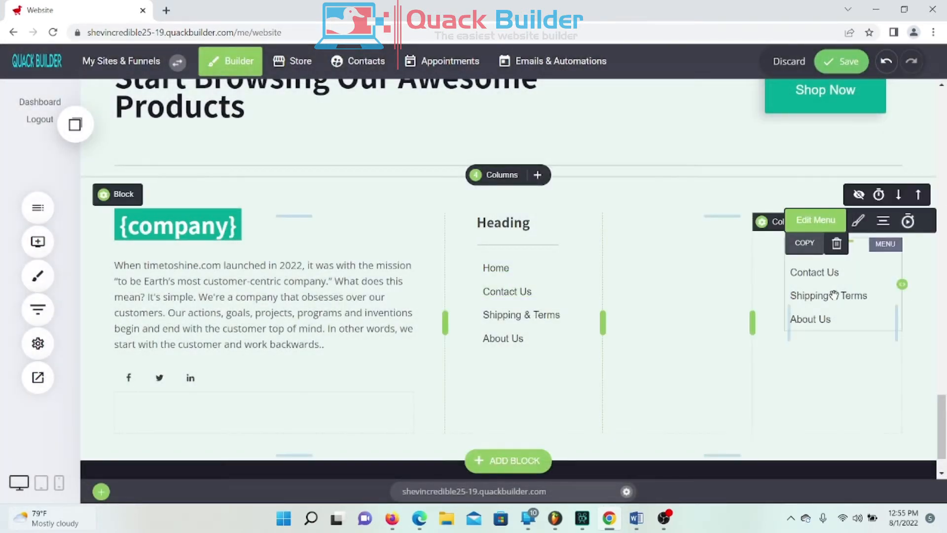
click(836, 243)
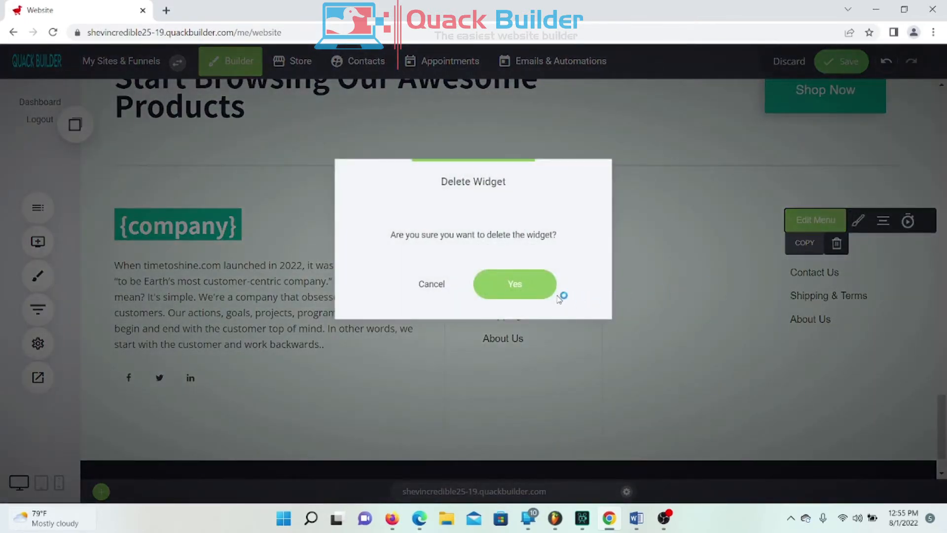
click(514, 286)
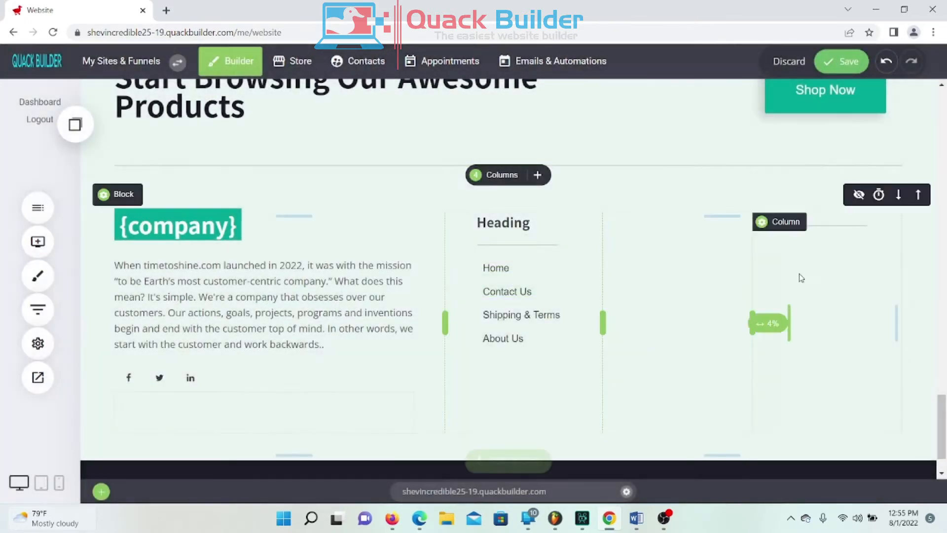
click(816, 232)
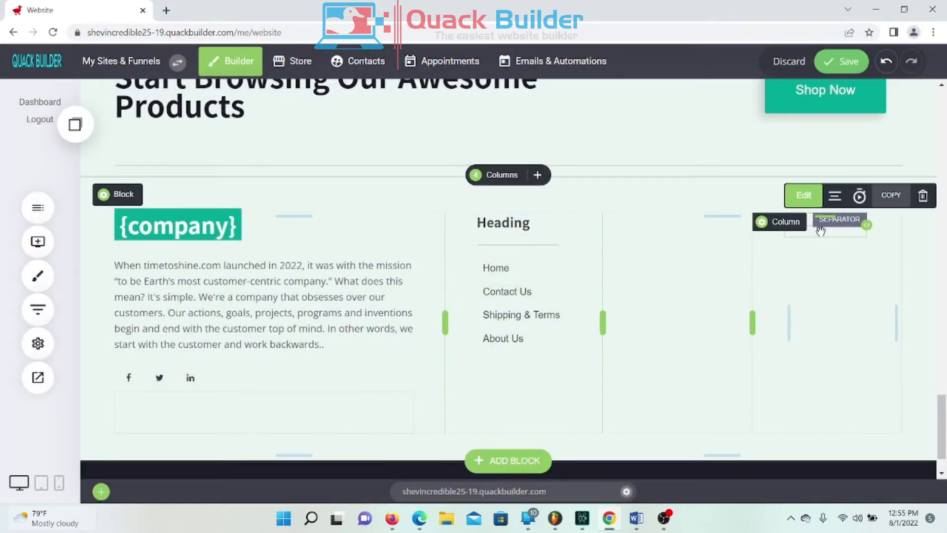
click(923, 196)
click(542, 292)
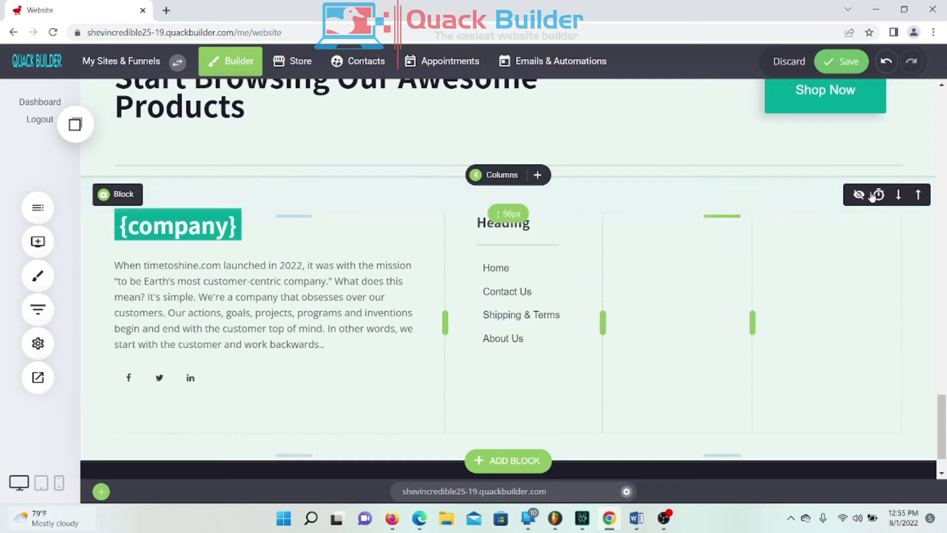
click(842, 62)
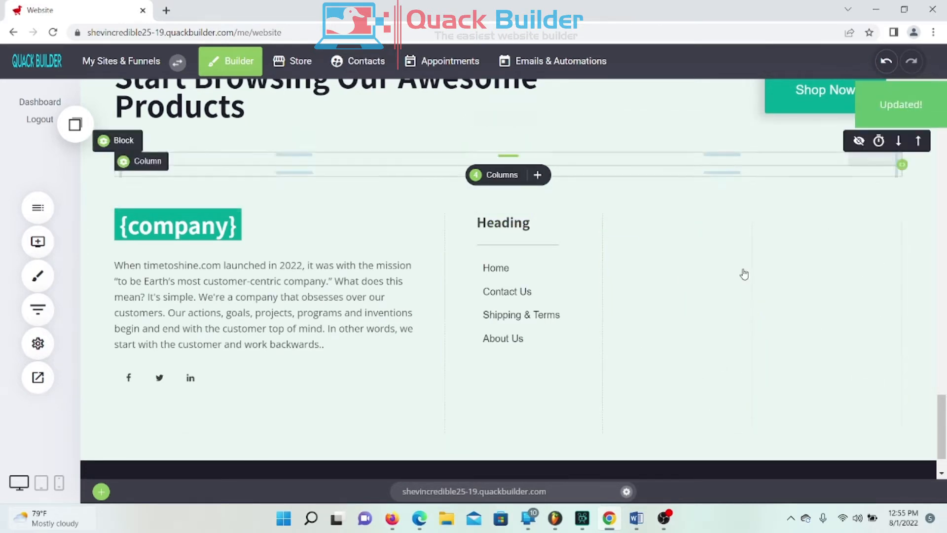
Step: Open the live site in a new tab and test the footer's Contact Us link
click(495, 278)
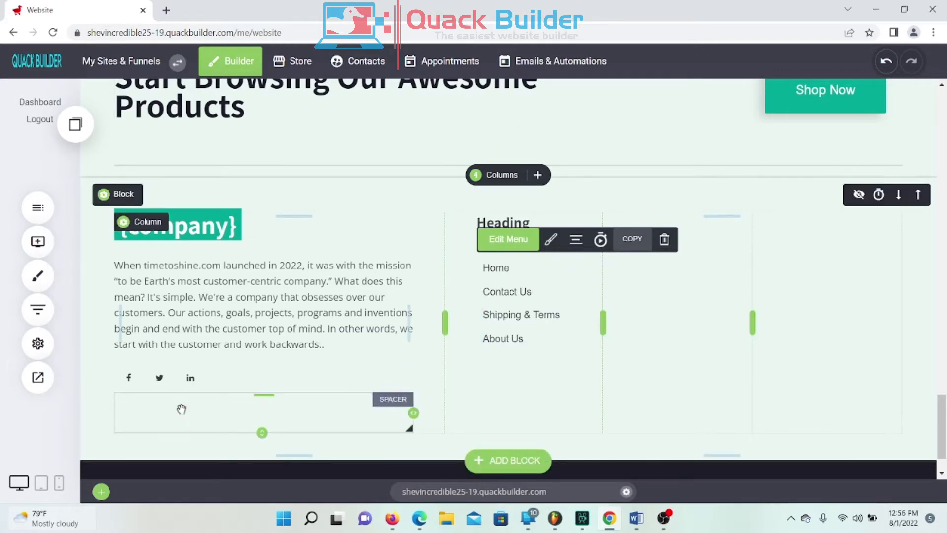
click(38, 379)
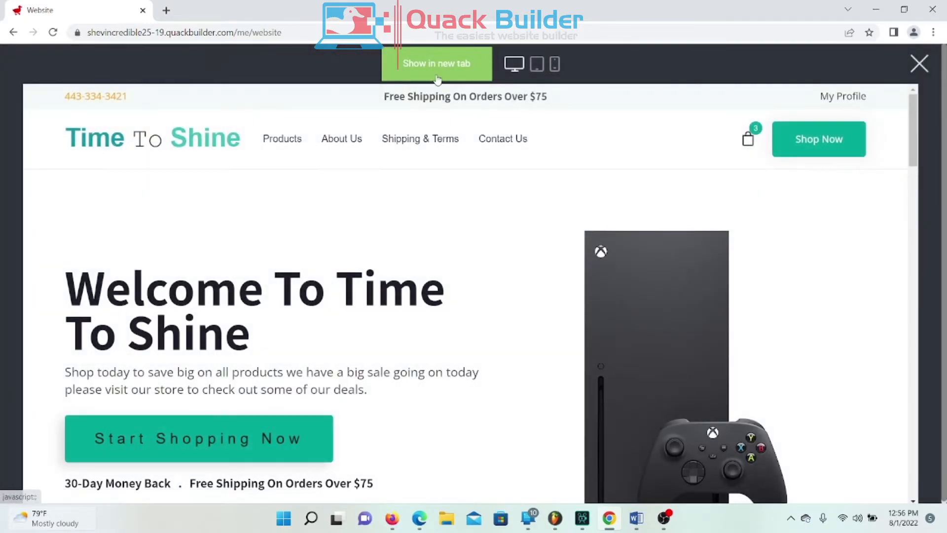
click(439, 68)
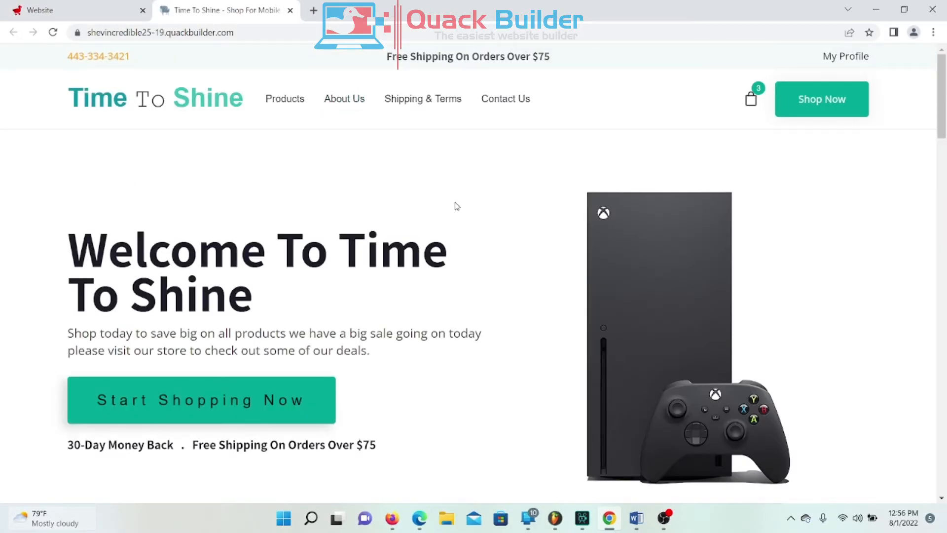
scroll(462, 205, down, 20)
scroll(492, 149, down, 13)
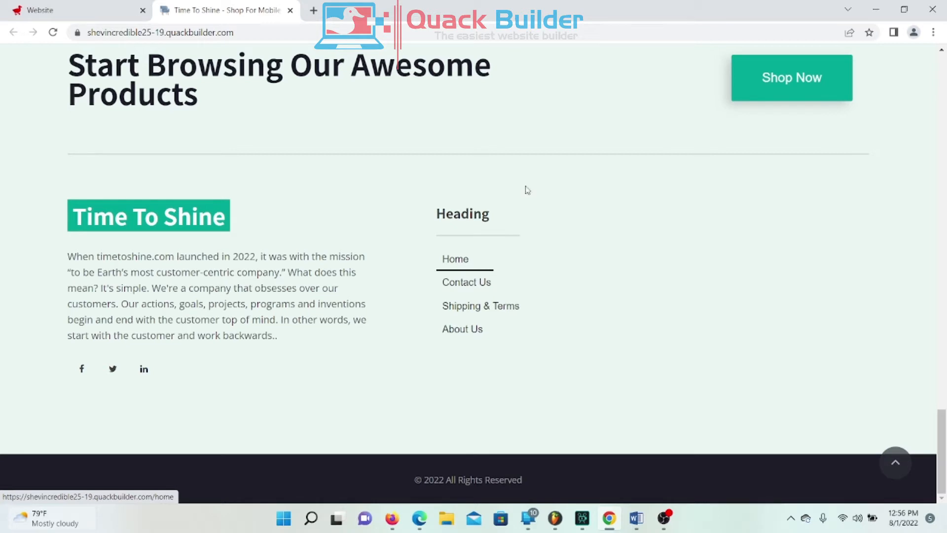
click(480, 290)
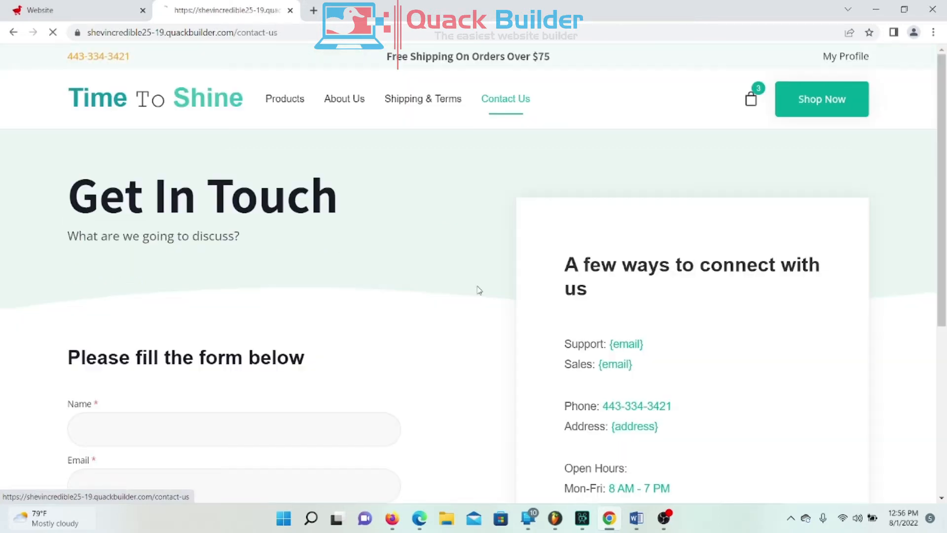
right_click(385, 215)
click(412, 223)
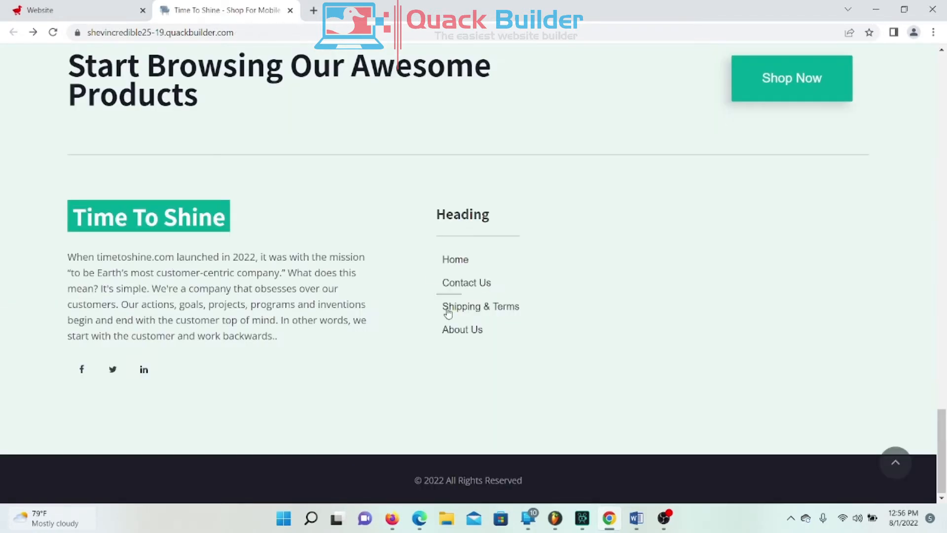
Step: Visit the Shipping & Terms and About Us pages, going back home after each
click(478, 308)
right_click(438, 267)
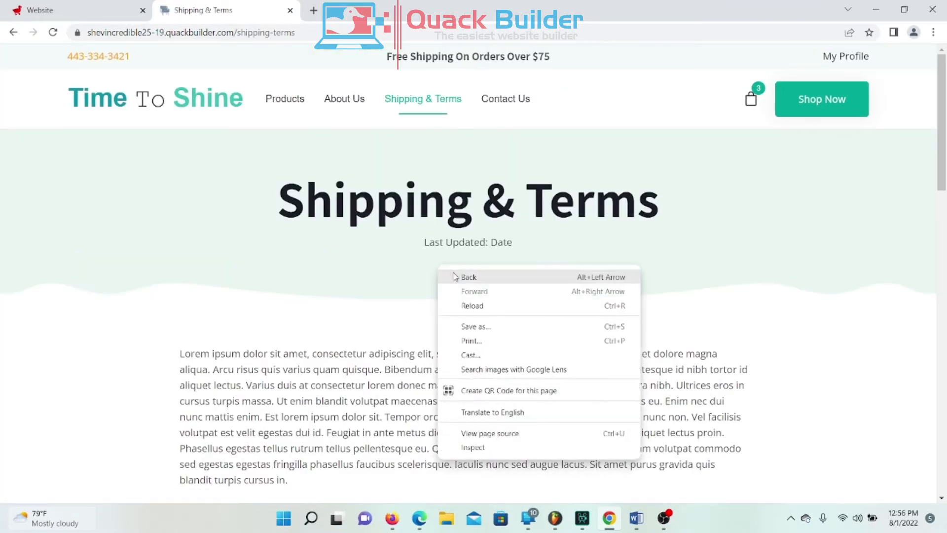
click(454, 276)
click(463, 330)
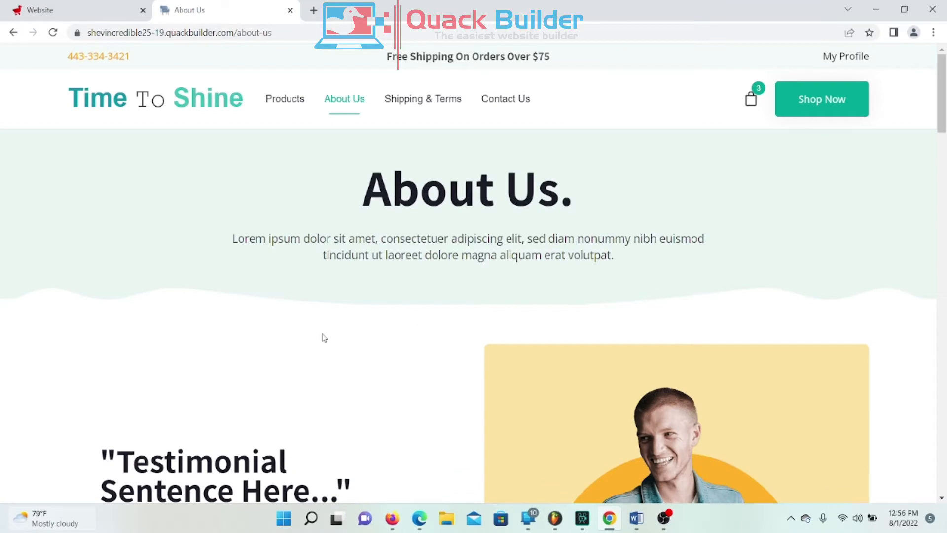
right_click(352, 327)
click(391, 146)
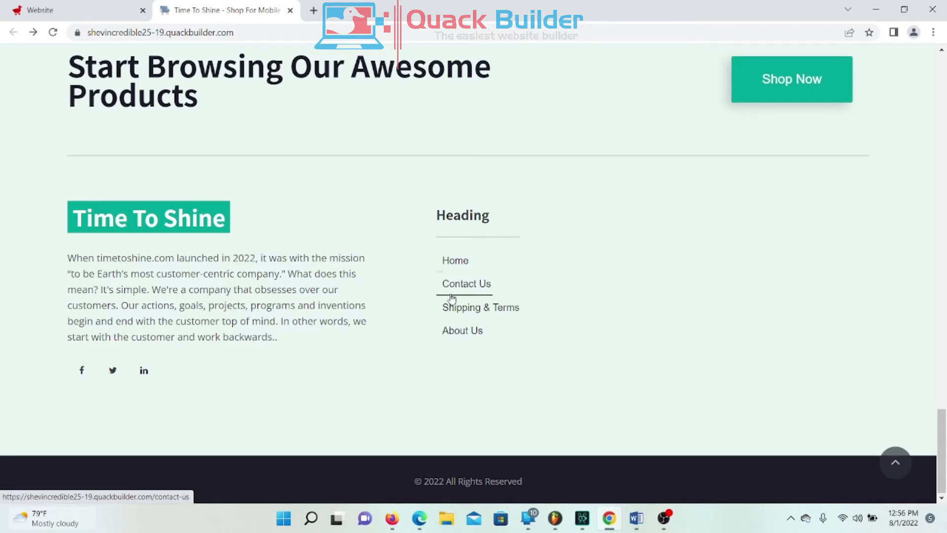
Step: Replace the footer's 'Heading' text with 'Some Helpful Links' and save
click(97, 7)
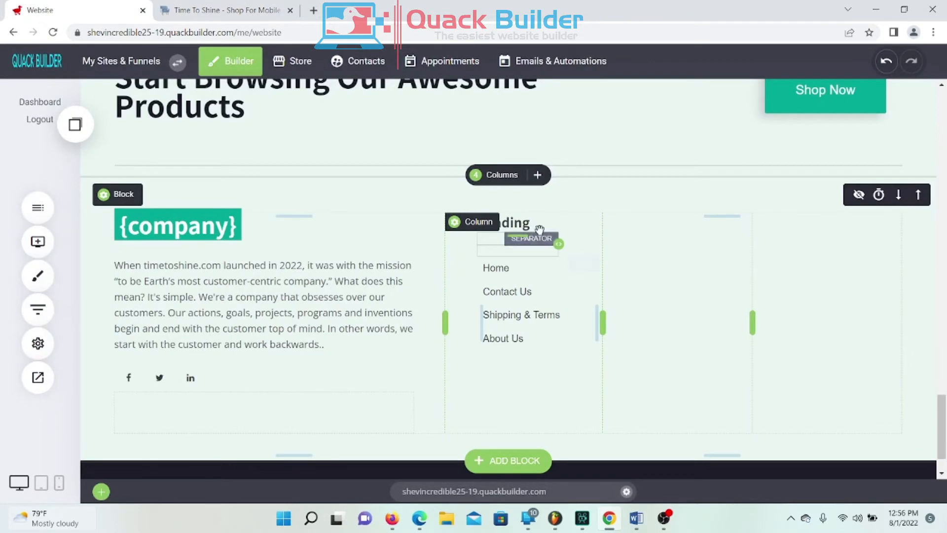
click(518, 226)
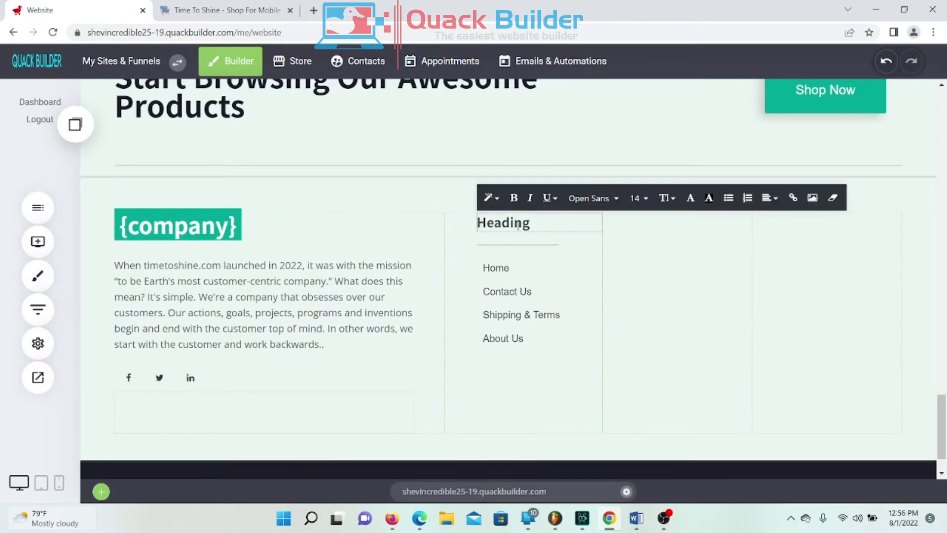
double_click(531, 225)
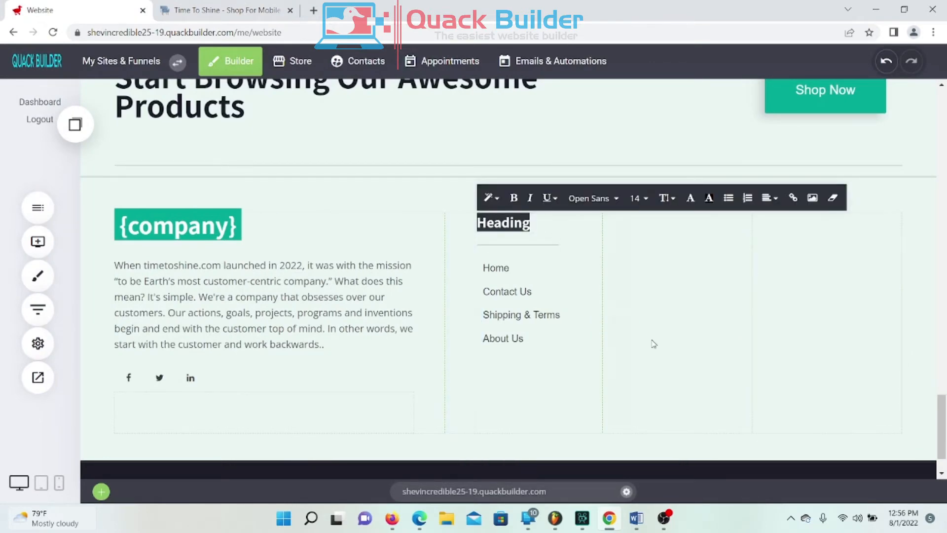
scroll(651, 342, up, 8)
scroll(705, 345, down, 7)
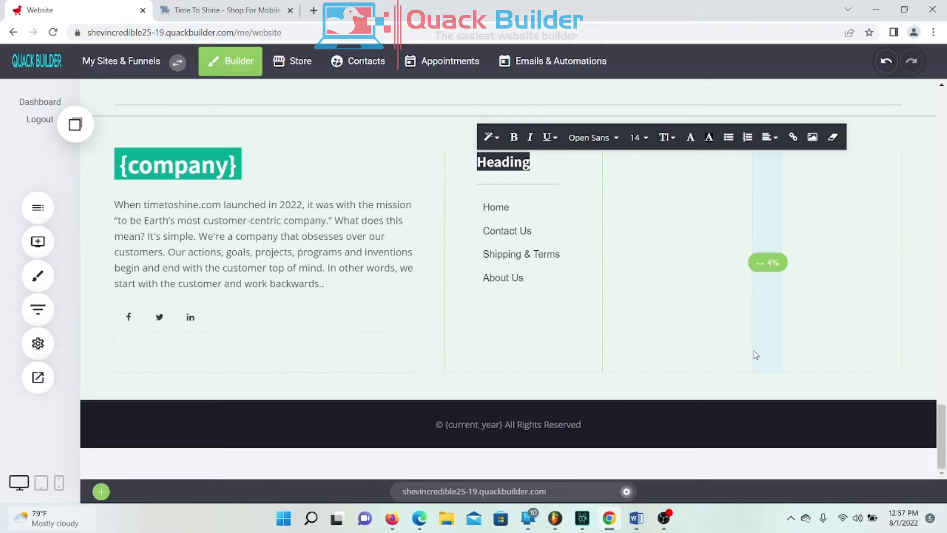
text(Some Helpful Links)
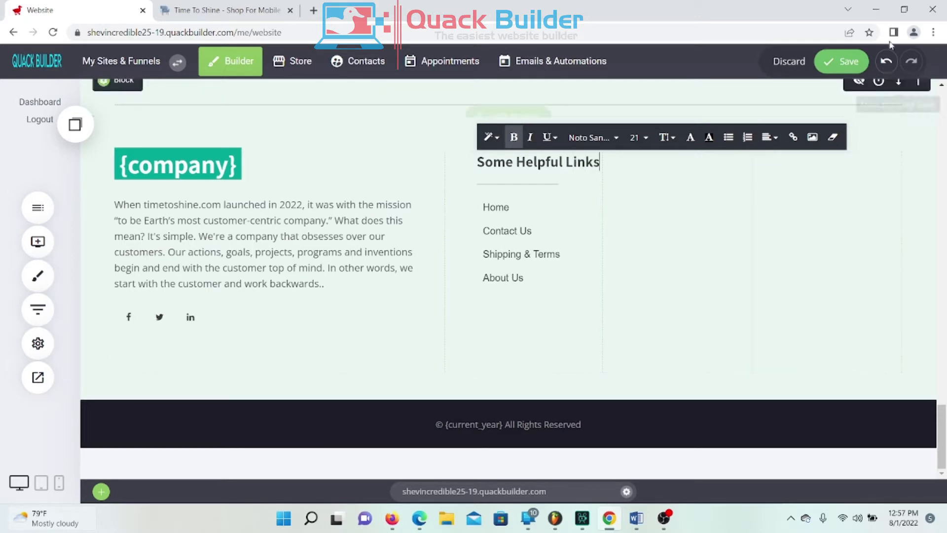
click(841, 61)
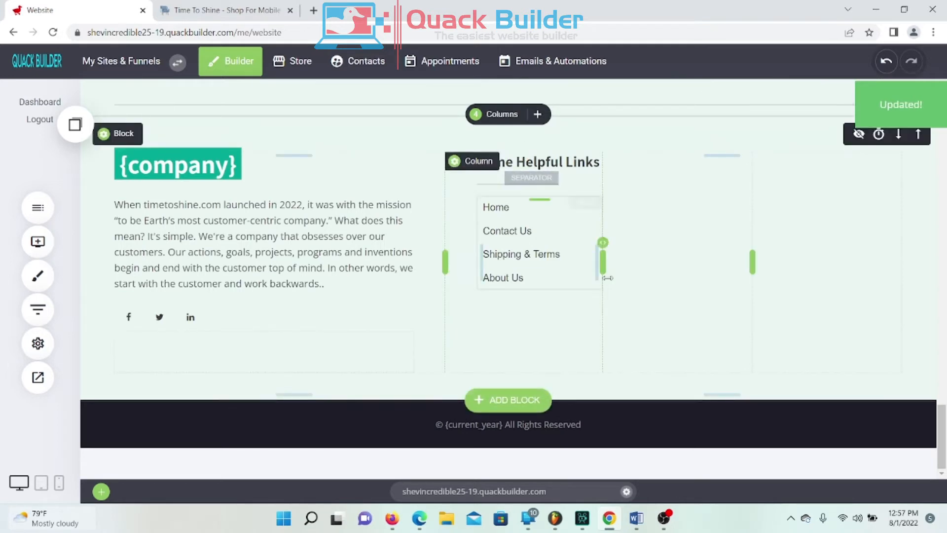
Step: Reload the live site, open the home page via the footer, and scroll through it
click(215, 19)
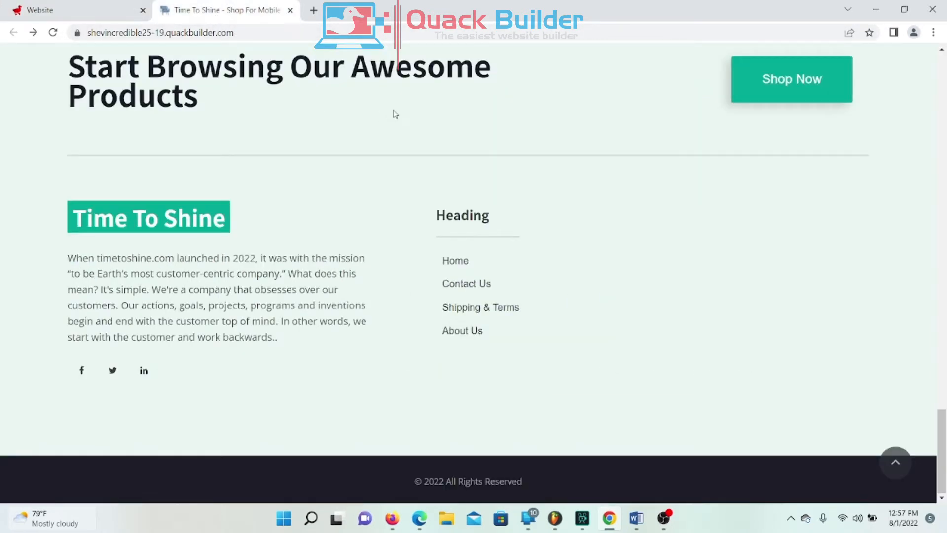
right_click(469, 118)
click(532, 160)
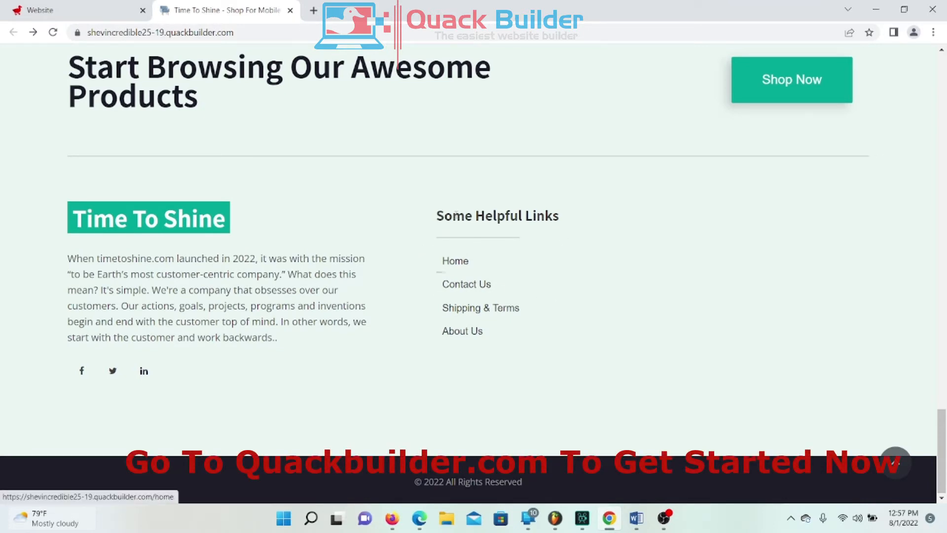
click(444, 260)
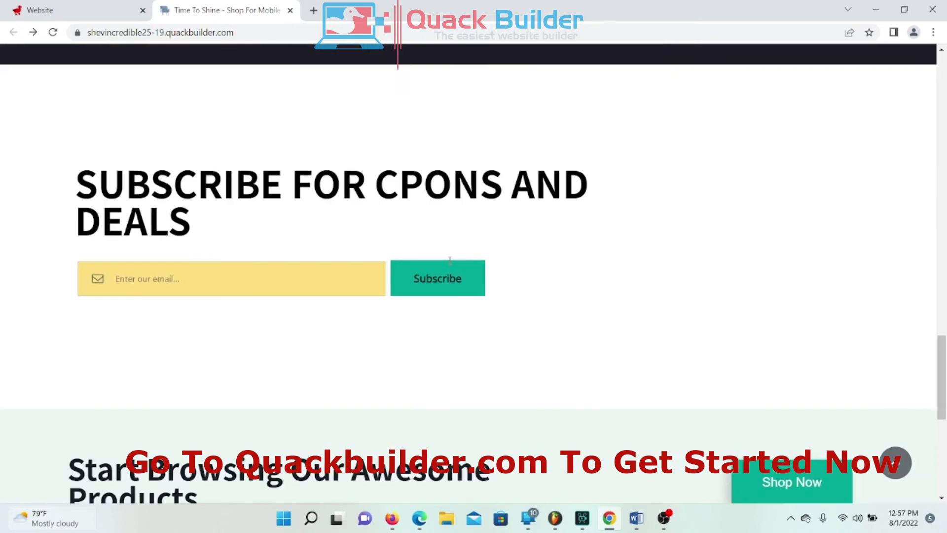
scroll(296, 247, up, 15)
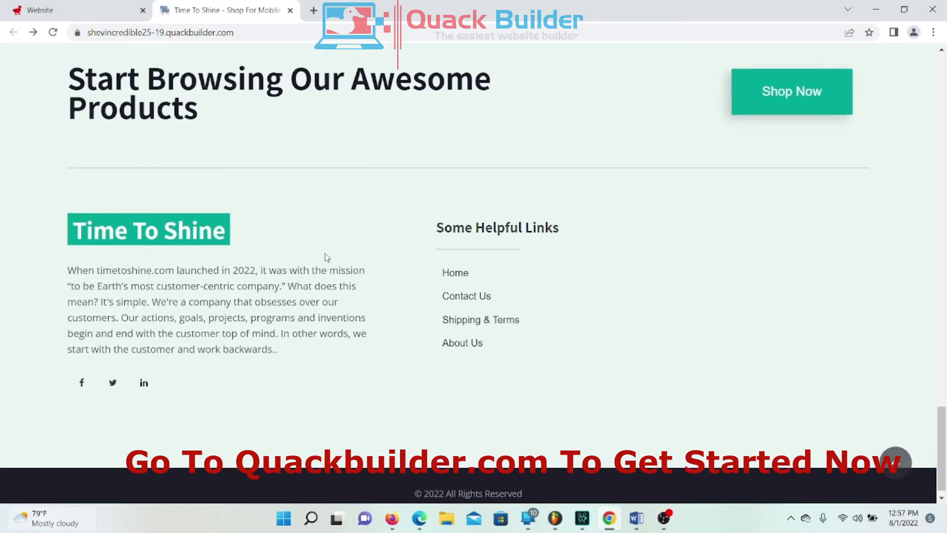
scroll(345, 237, up, 10)
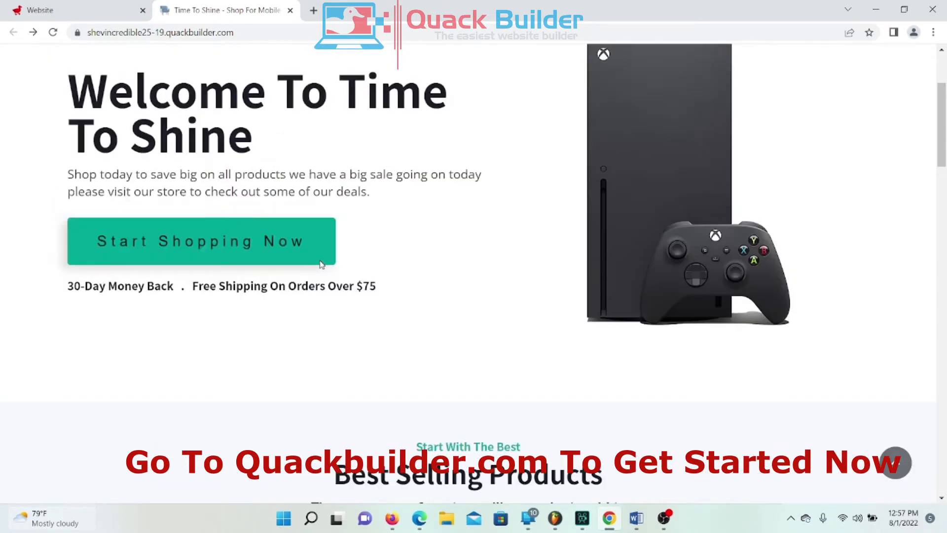
scroll(362, 311, down, 9)
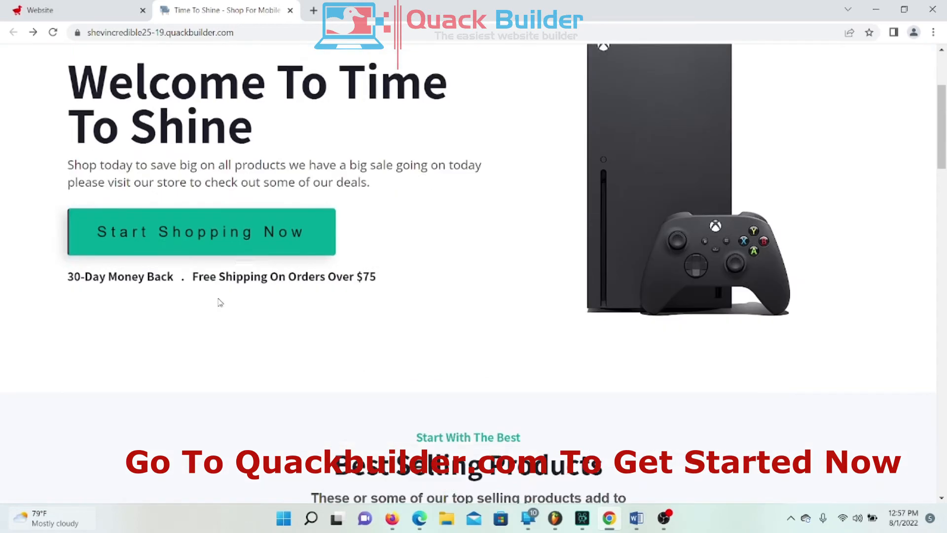
scroll(492, 188, down, 9)
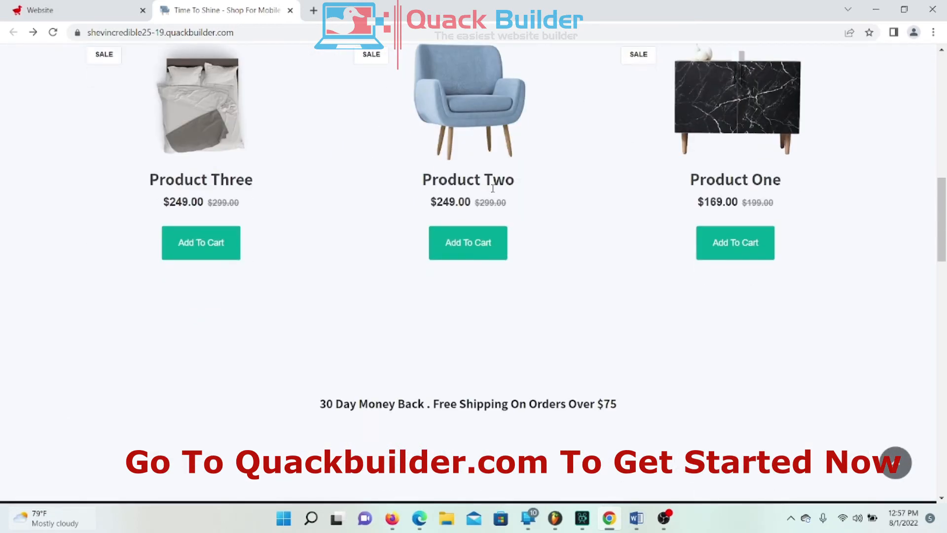
scroll(531, 202, up, 18)
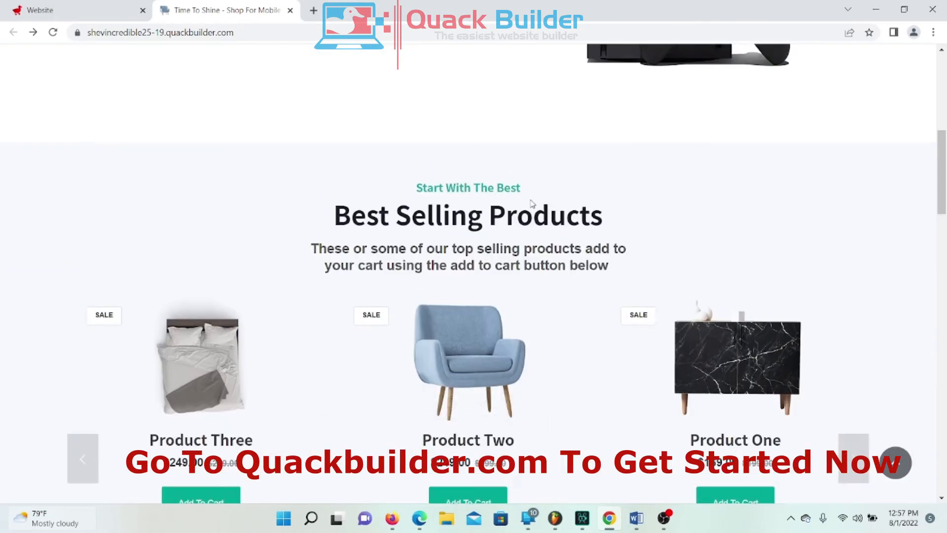
Step: Back in the site editor, add a new block between the products section and About Us
click(109, 17)
scroll(379, 424, up, 10)
scroll(380, 423, up, 8)
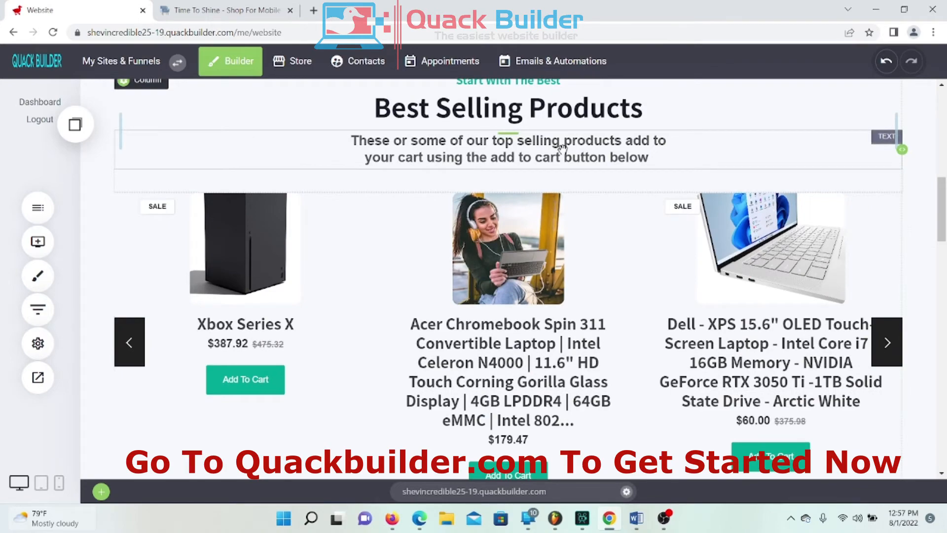
scroll(619, 267, up, 5)
scroll(622, 271, up, 5)
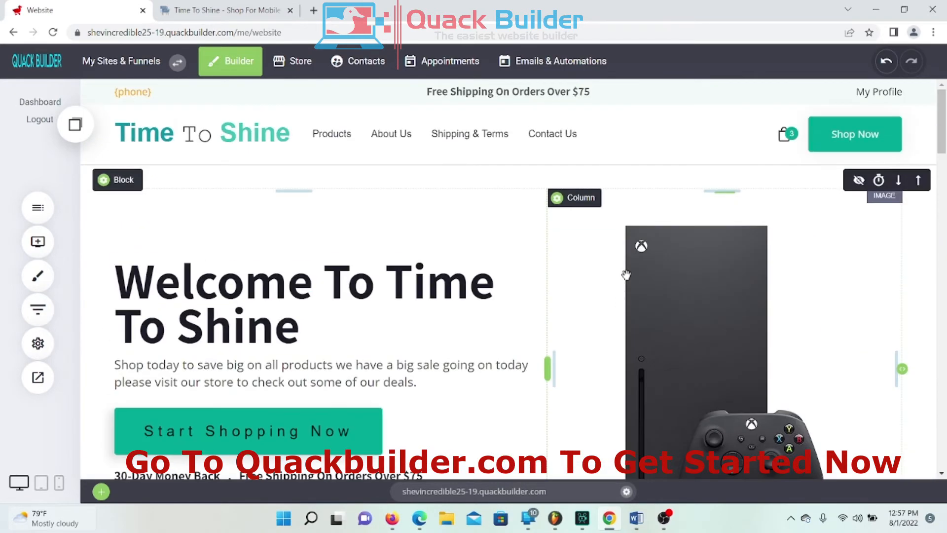
scroll(625, 272, down, 6)
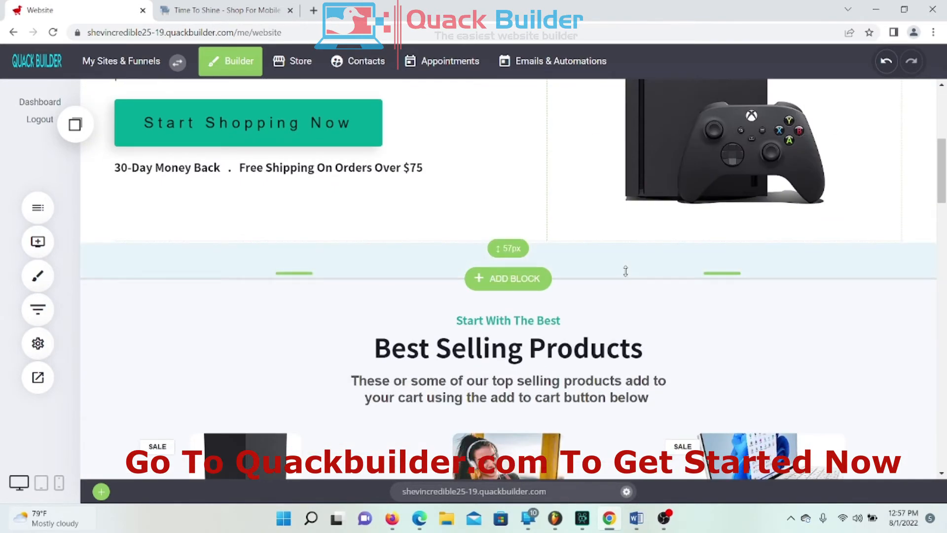
scroll(626, 271, down, 5)
scroll(626, 271, up, 4)
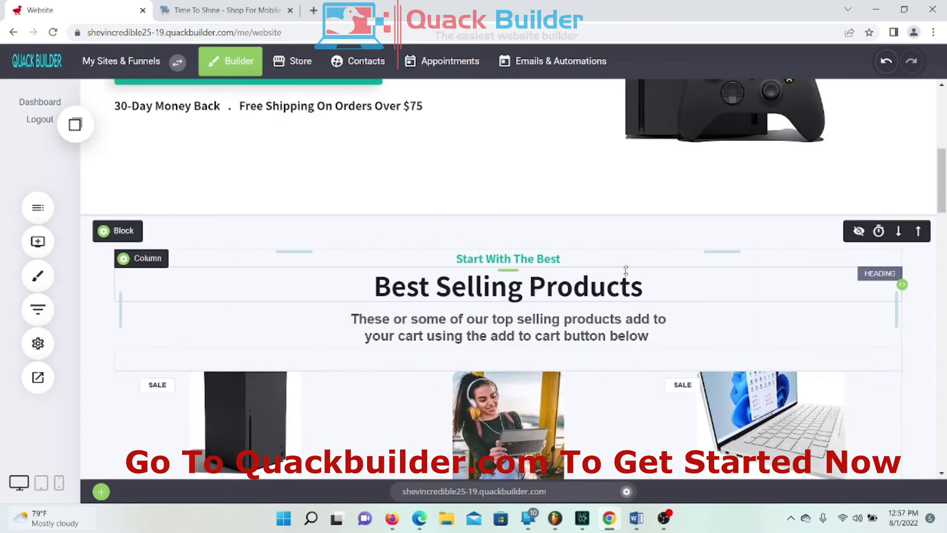
scroll(455, 337, down, 5)
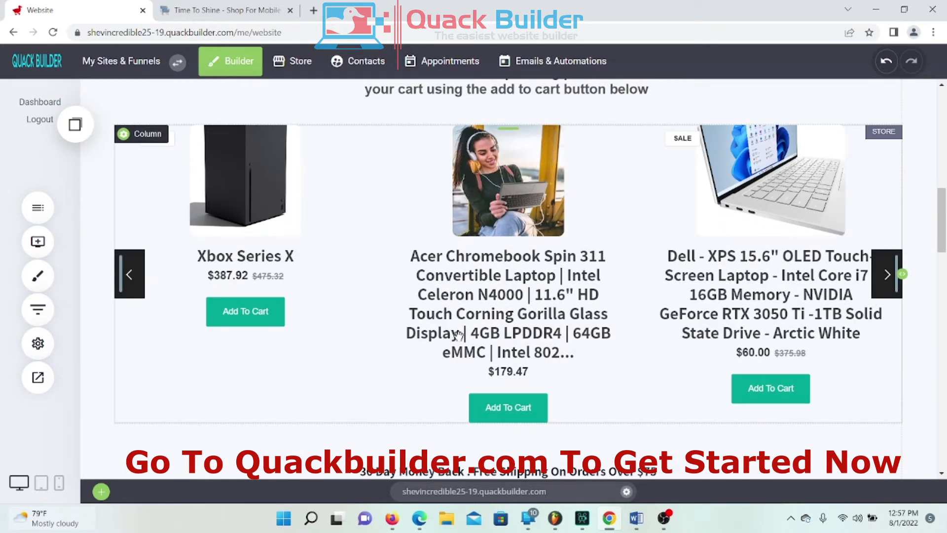
scroll(457, 335, down, 5)
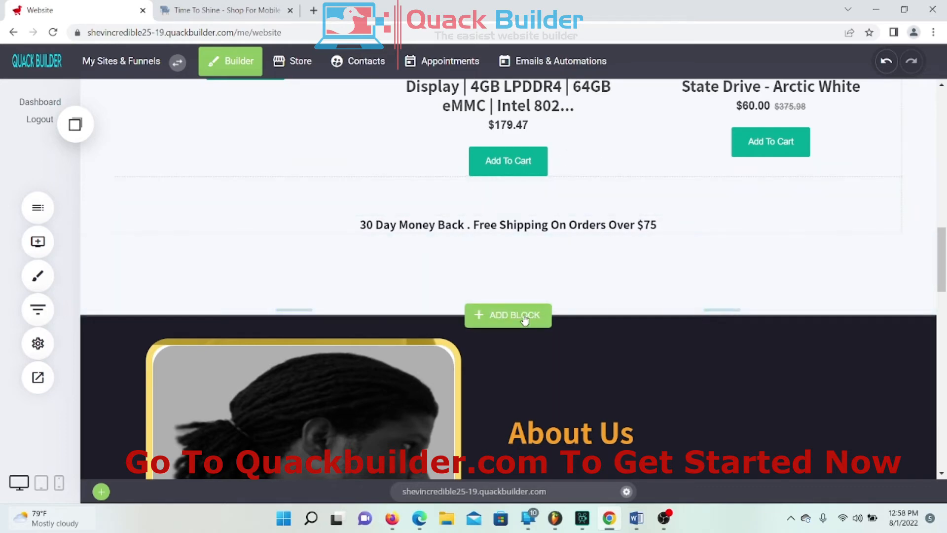
click(513, 320)
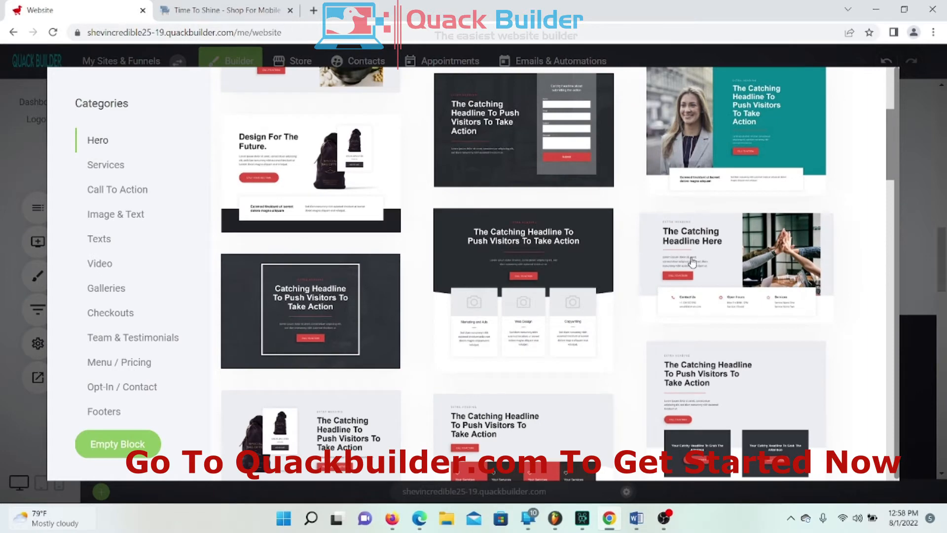
Step: Browse the Hero templates and insert the 'Design For The Future' block
scroll(696, 271, up, 5)
scroll(695, 270, down, 10)
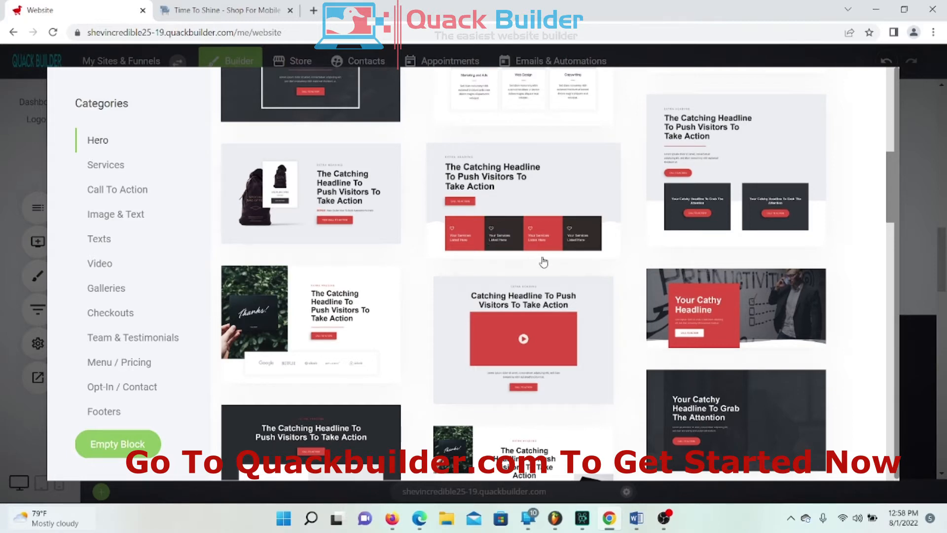
scroll(535, 255, down, 5)
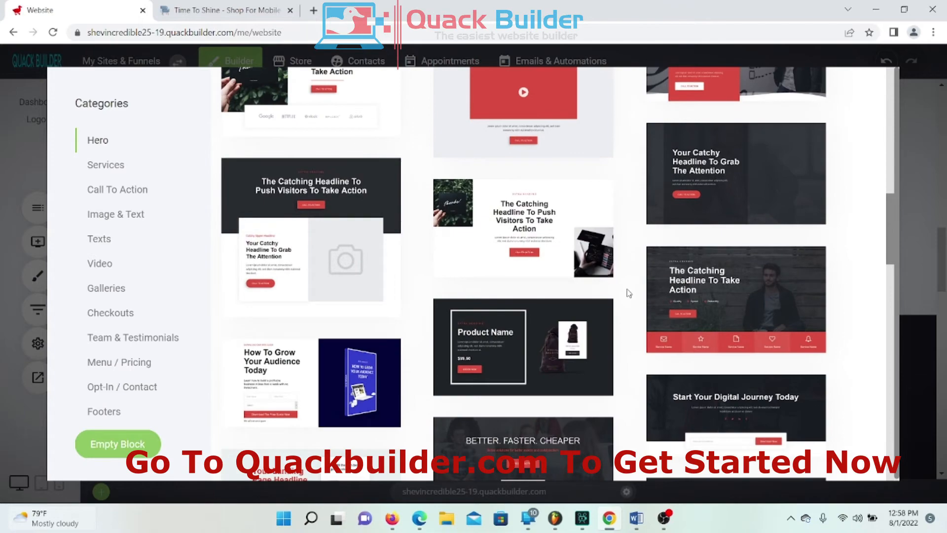
scroll(628, 293, down, 11)
scroll(628, 282, up, 5)
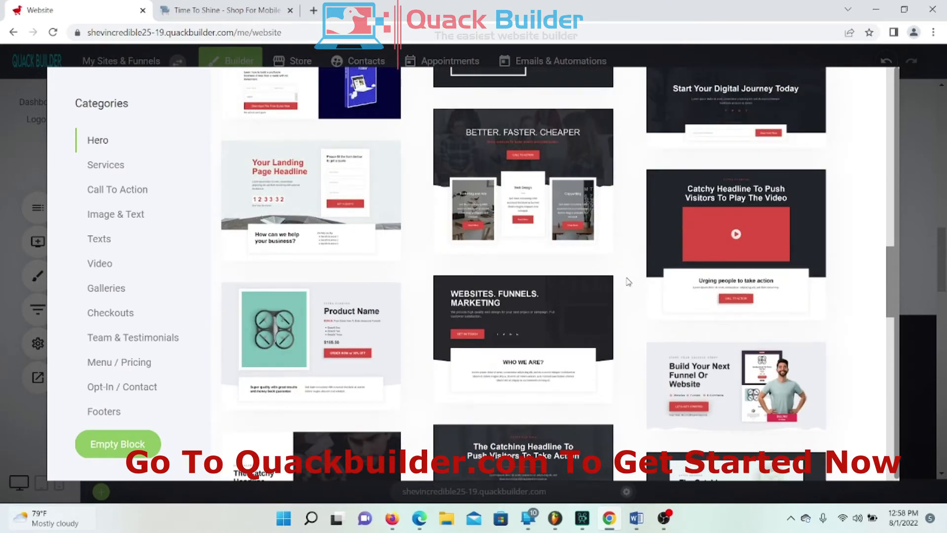
scroll(628, 281, down, 6)
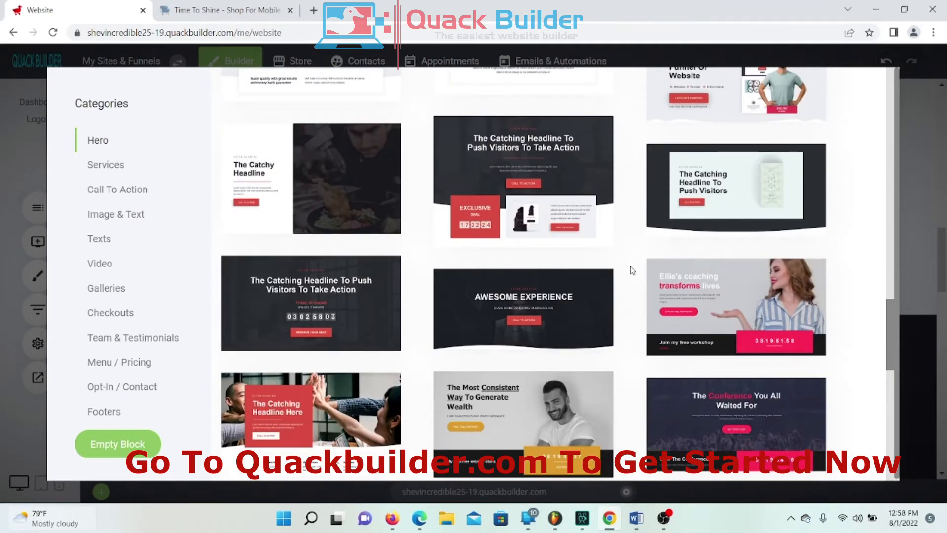
scroll(632, 271, down, 5)
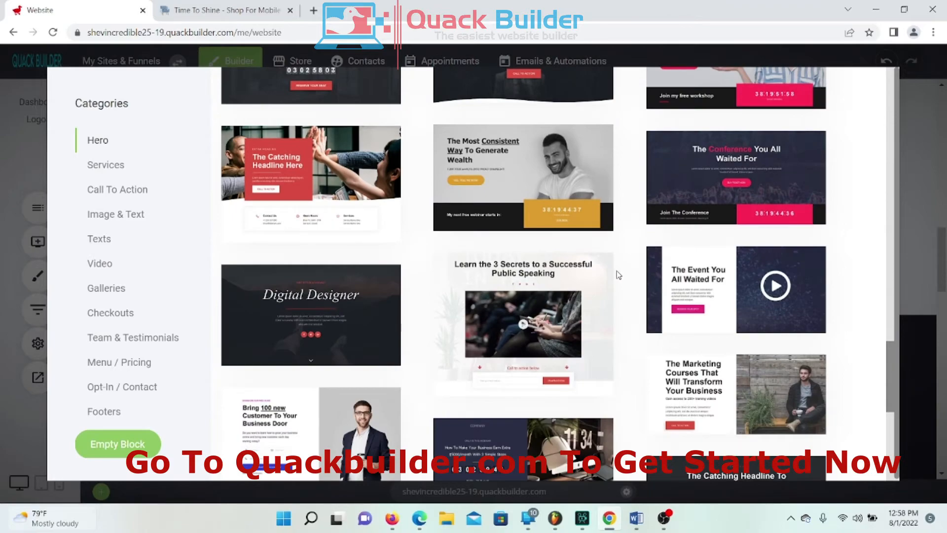
scroll(618, 274, down, 5)
scroll(582, 291, down, 3)
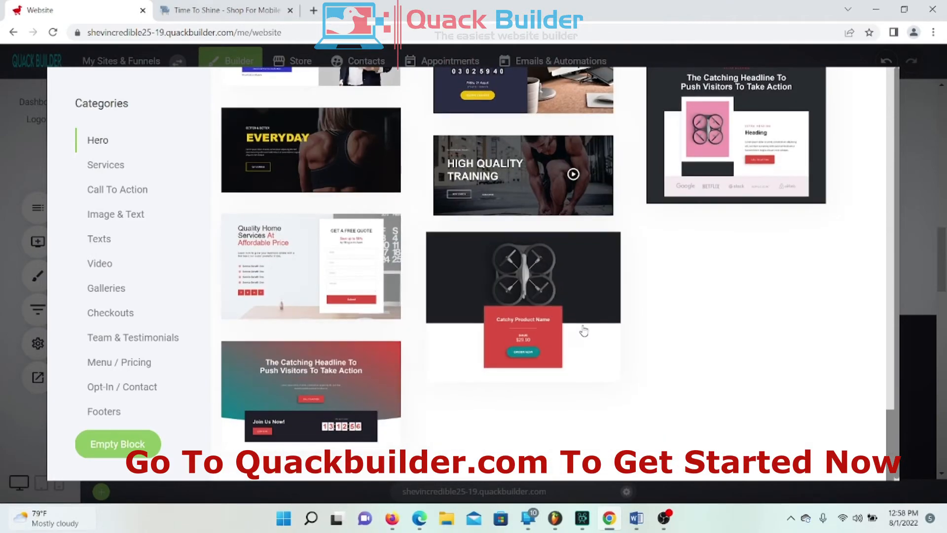
scroll(584, 336, down, 15)
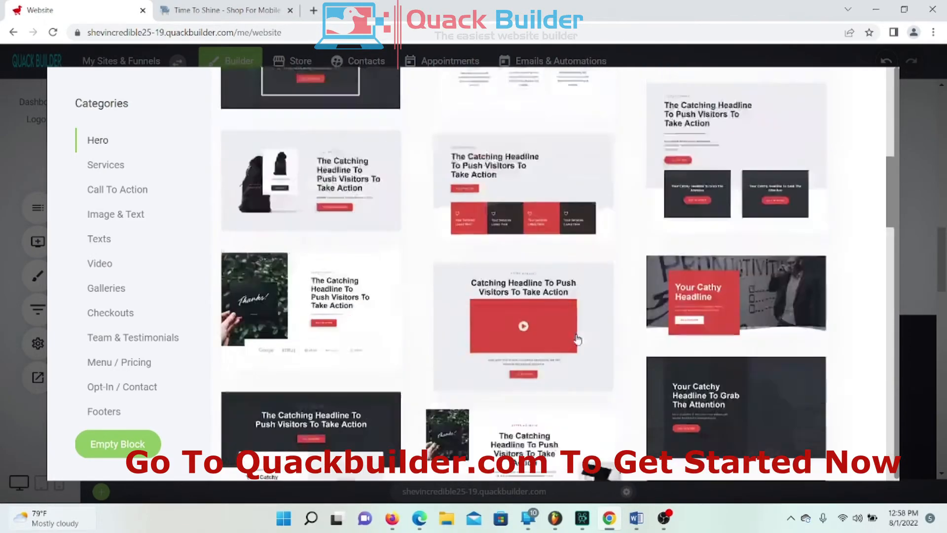
scroll(581, 348, down, 3)
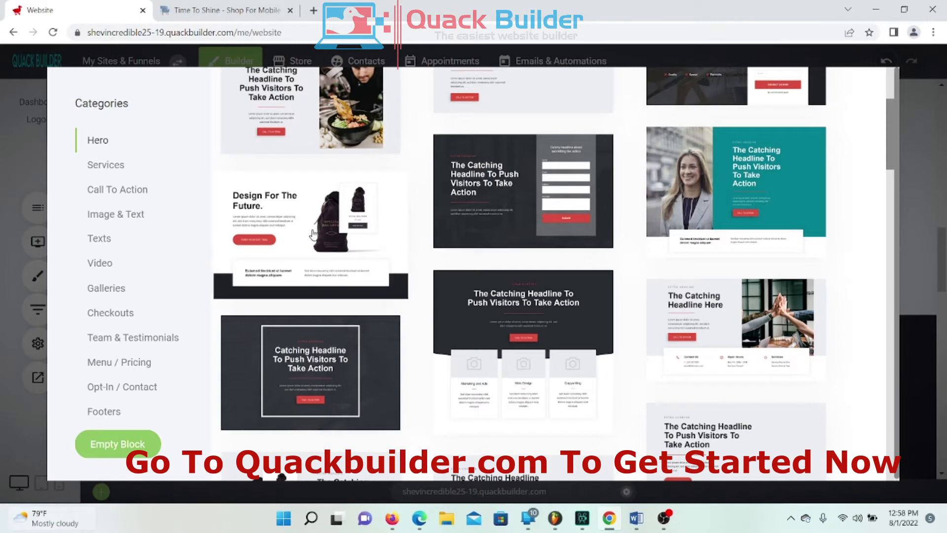
click(313, 233)
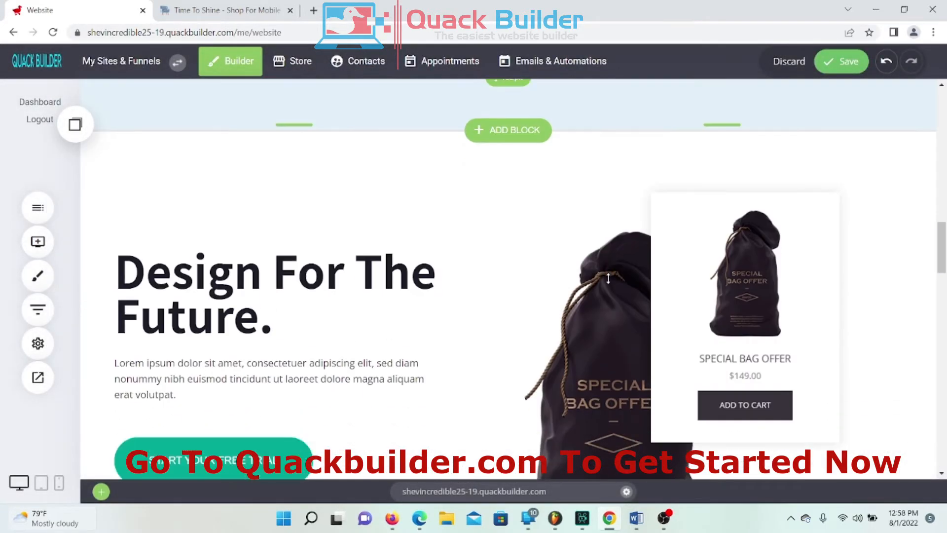
Step: Shrink the bottom padding of the money-back strip above the new hero
scroll(509, 254, up, 3)
drag(508, 233, 499, 185)
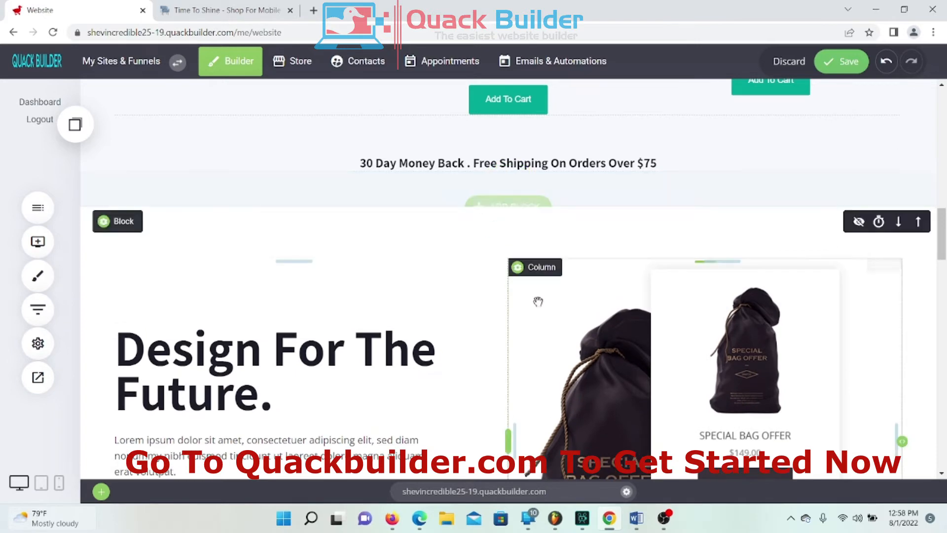
scroll(538, 301, down, 6)
scroll(426, 325, up, 2)
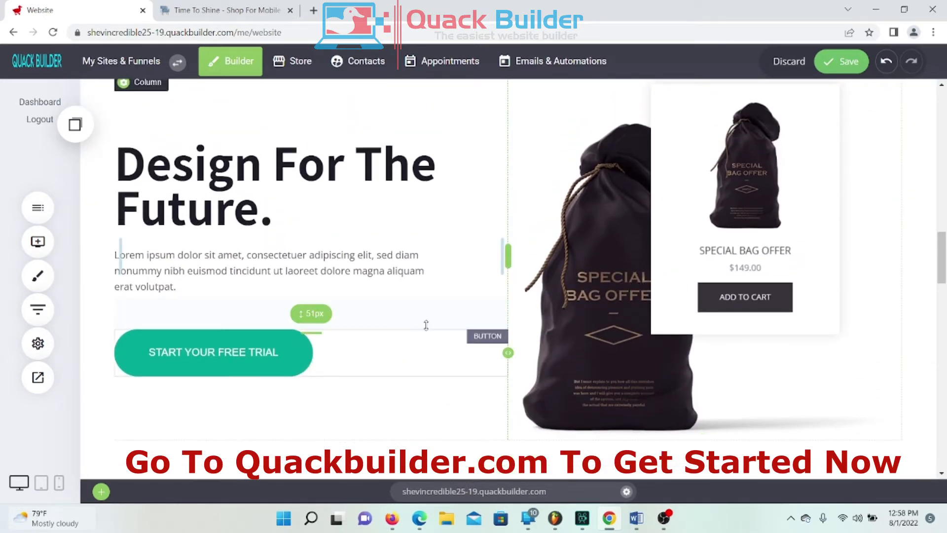
scroll(543, 172, down, 1)
scroll(616, 157, up, 3)
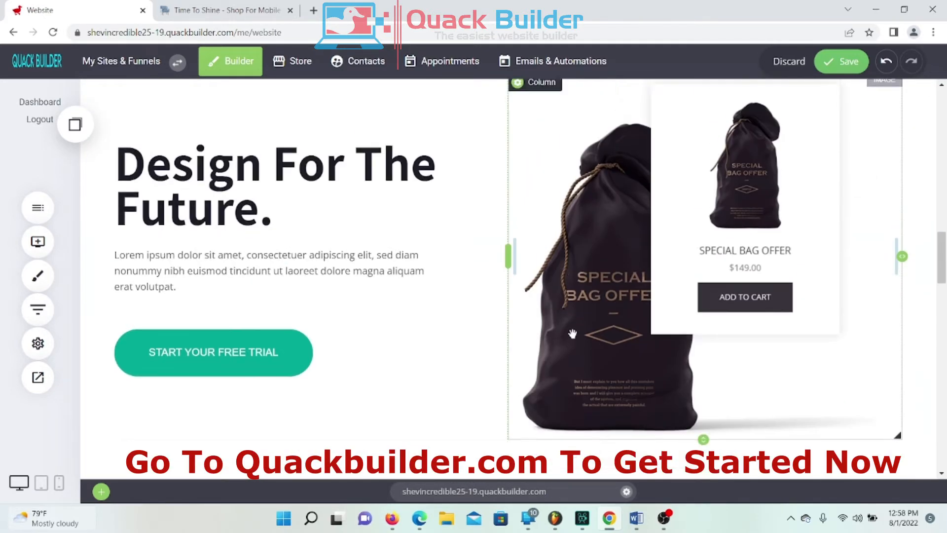
scroll(715, 138, down, 3)
Step: Replace the hero's bag image with the folding Chromebook laptop photo from File Manager
double_click(690, 227)
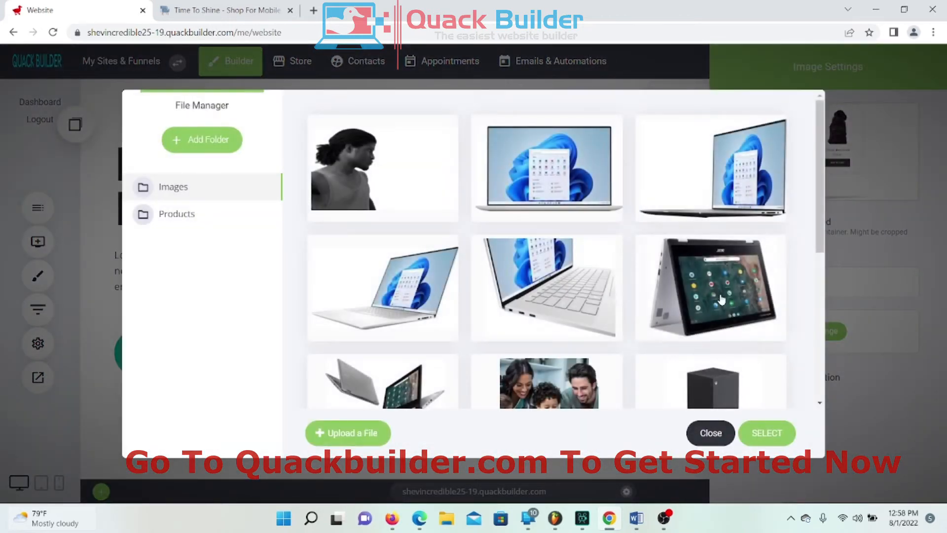
click(547, 291)
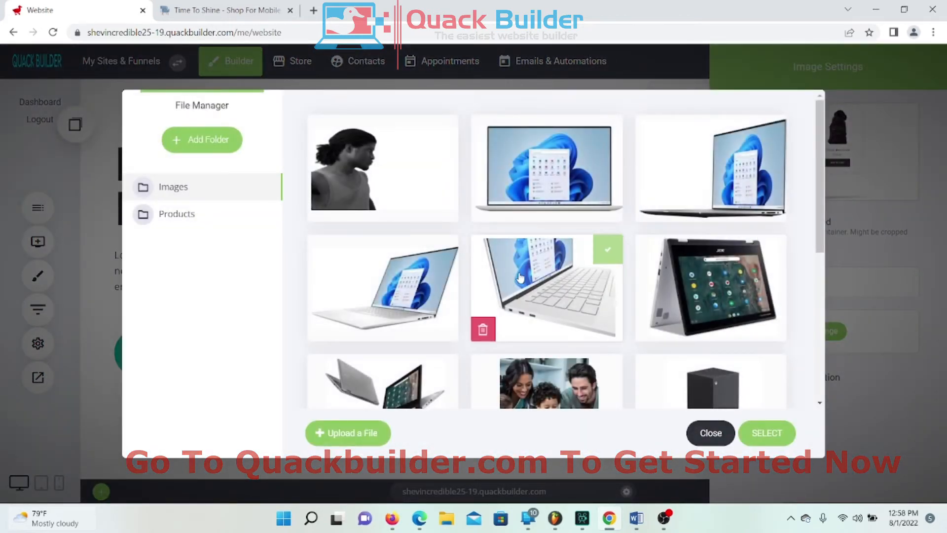
scroll(532, 276, down, 3)
scroll(517, 270, up, 1)
click(520, 278)
scroll(520, 277, up, 1)
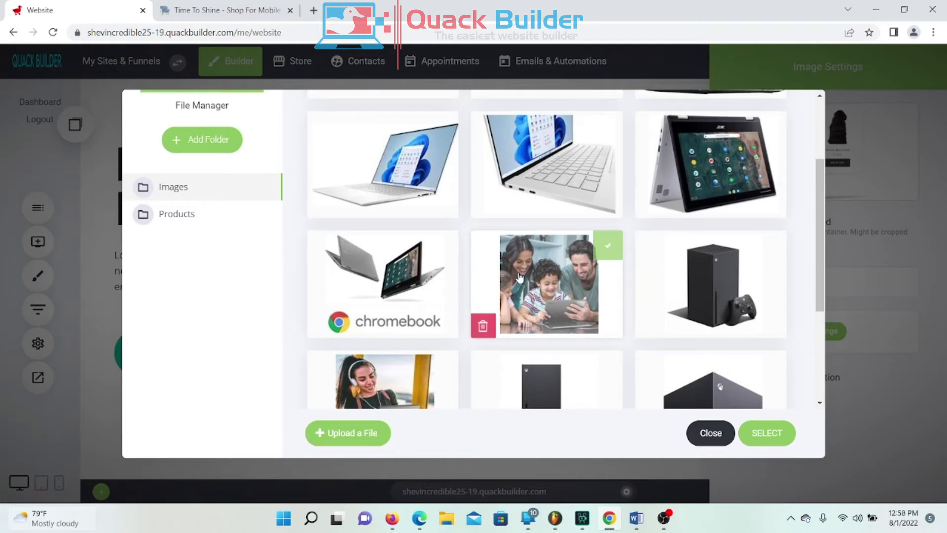
click(341, 277)
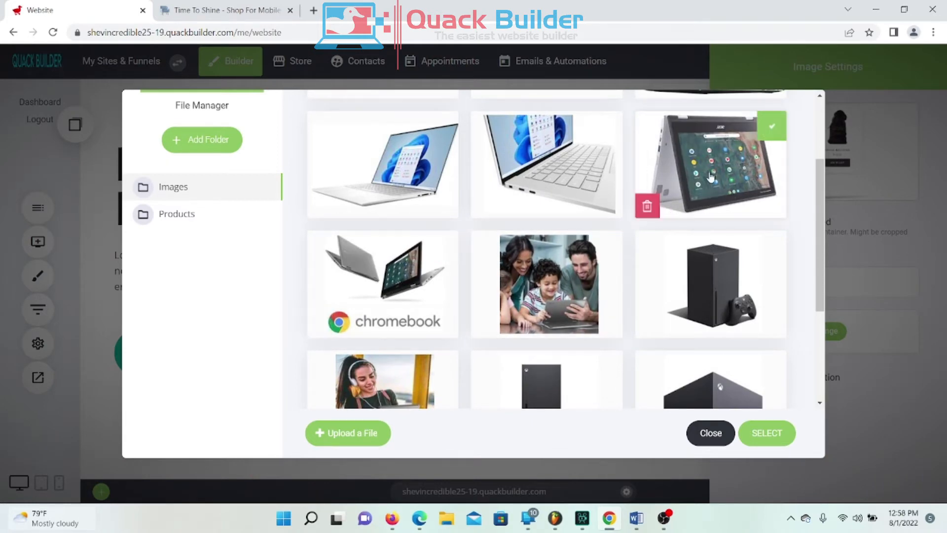
scroll(711, 177, down, 2)
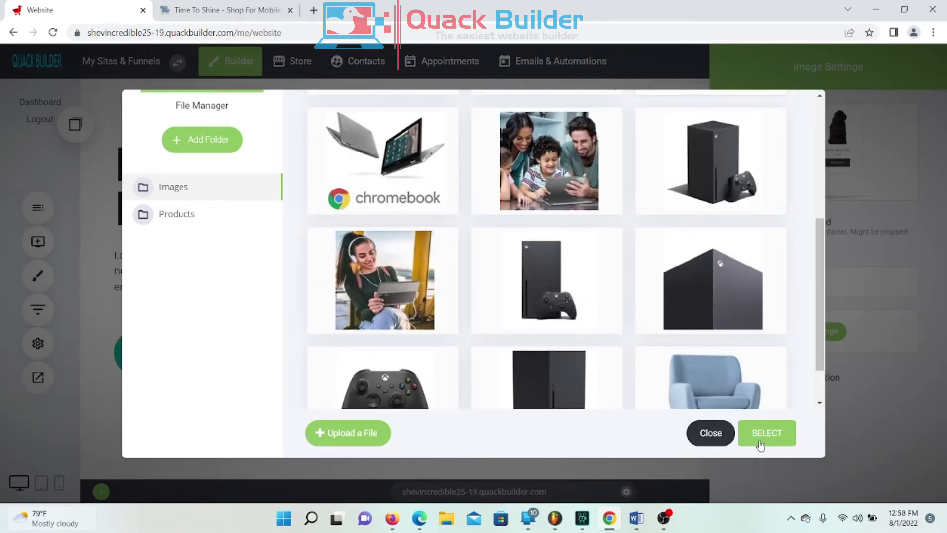
click(760, 444)
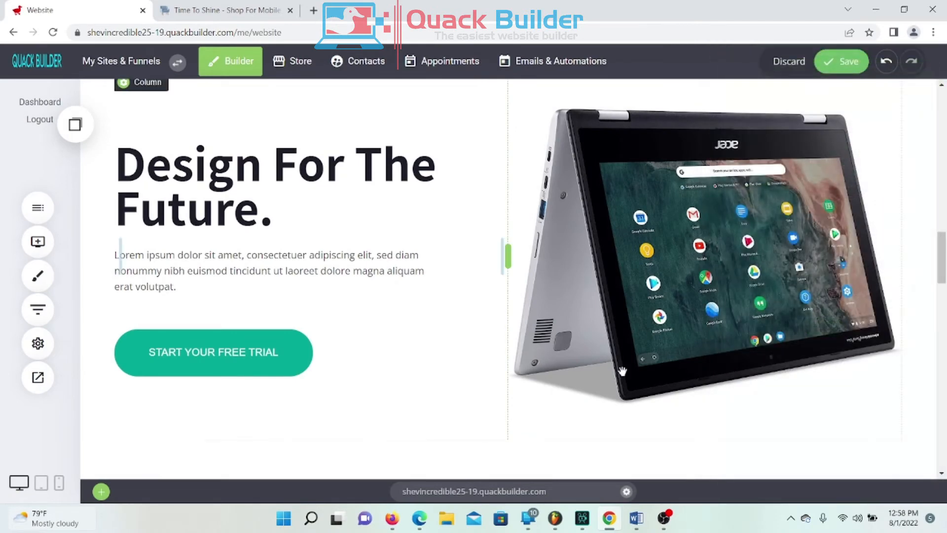
scroll(619, 367, up, 2)
Step: Link the hero's START YOUR FREE TRIAL button to the Acer Chromebook store product
scroll(563, 319, down, 1)
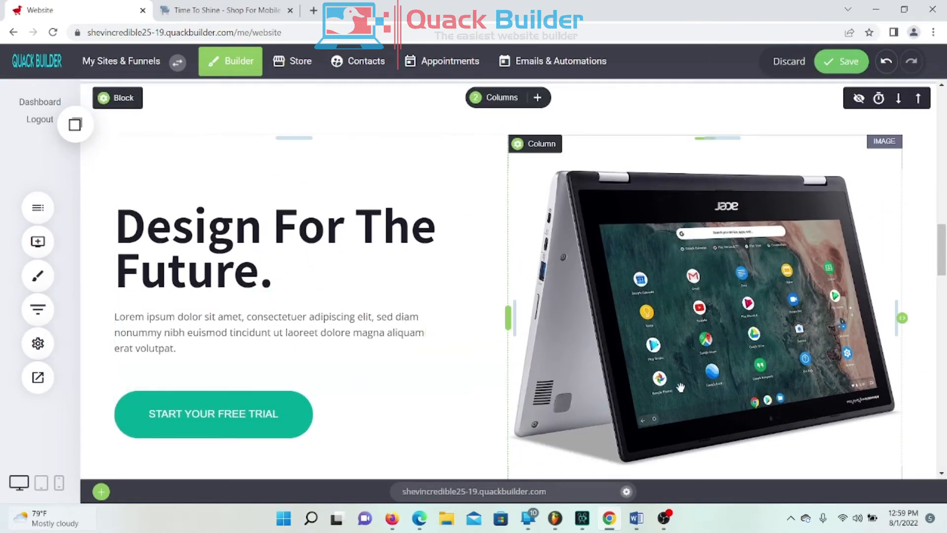
scroll(680, 387, down, 1)
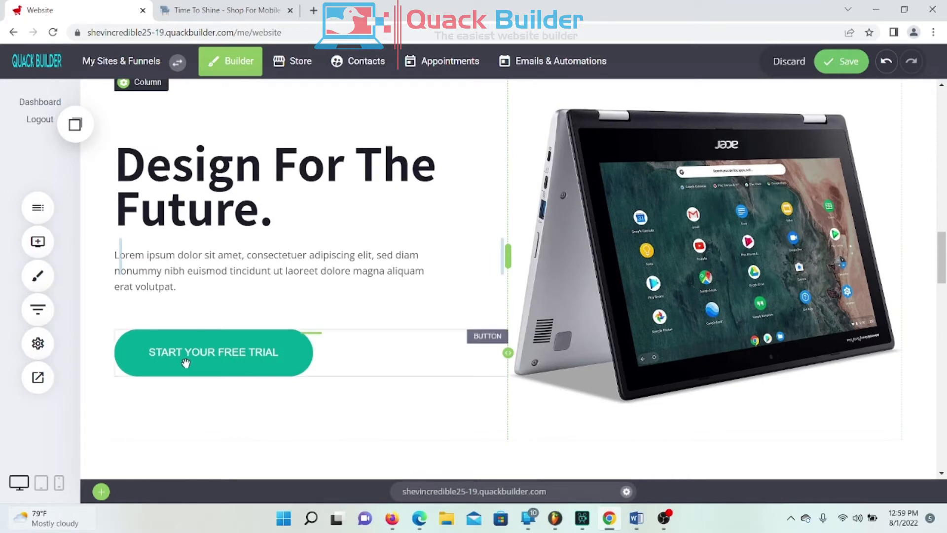
click(208, 353)
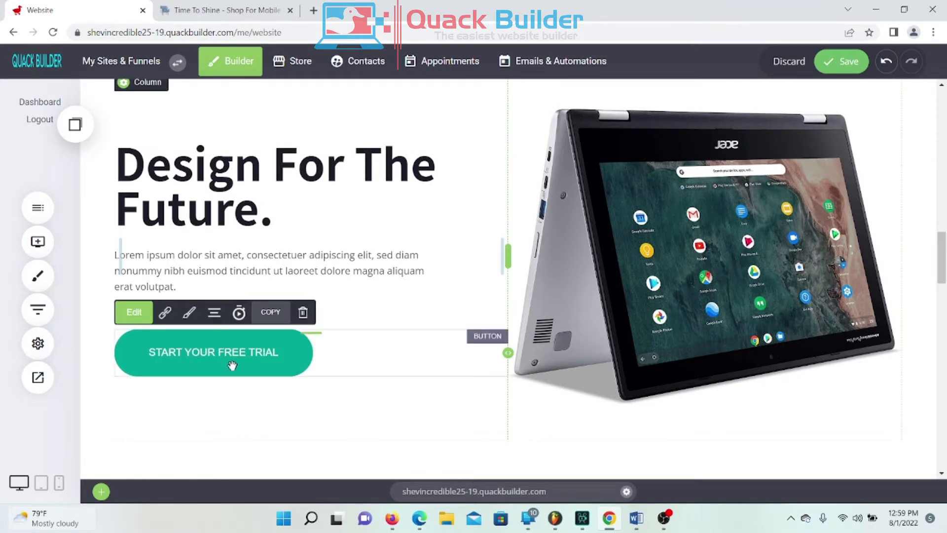
click(199, 175)
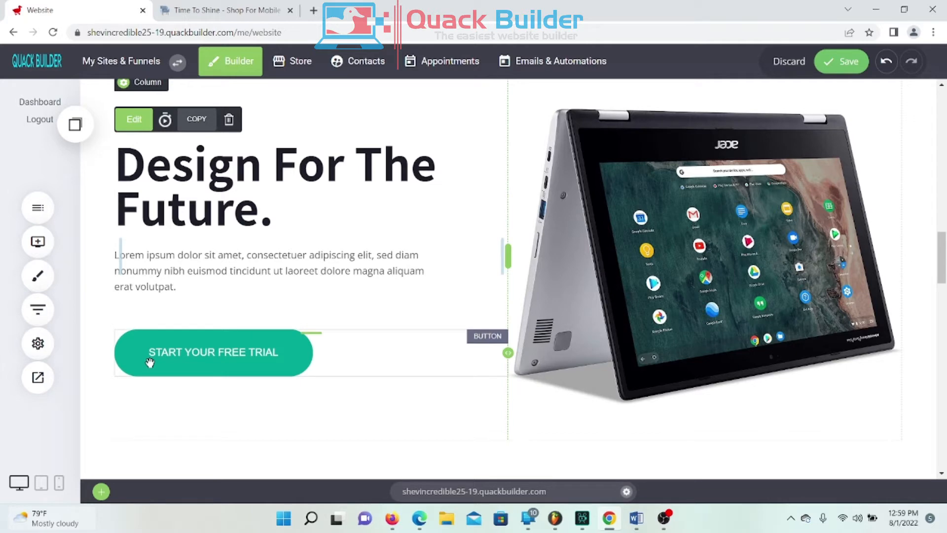
click(227, 349)
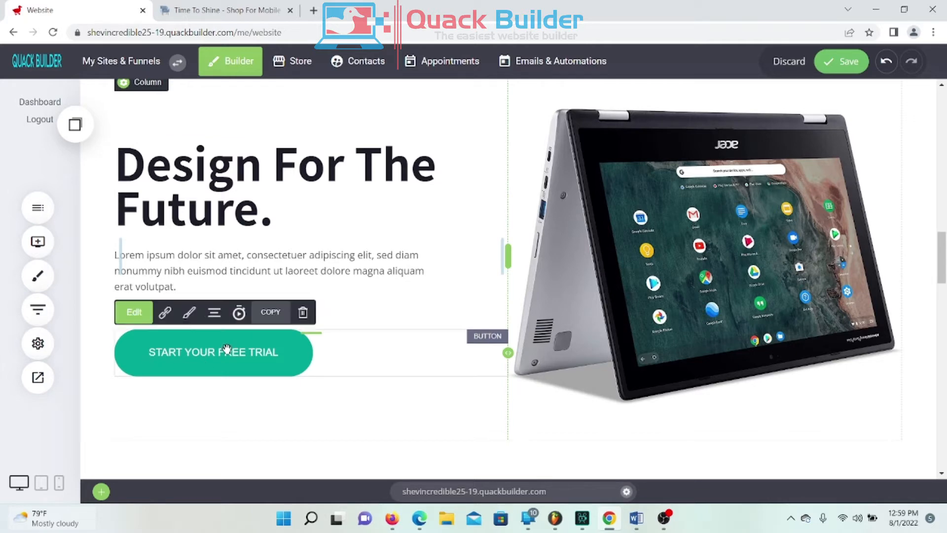
click(164, 314)
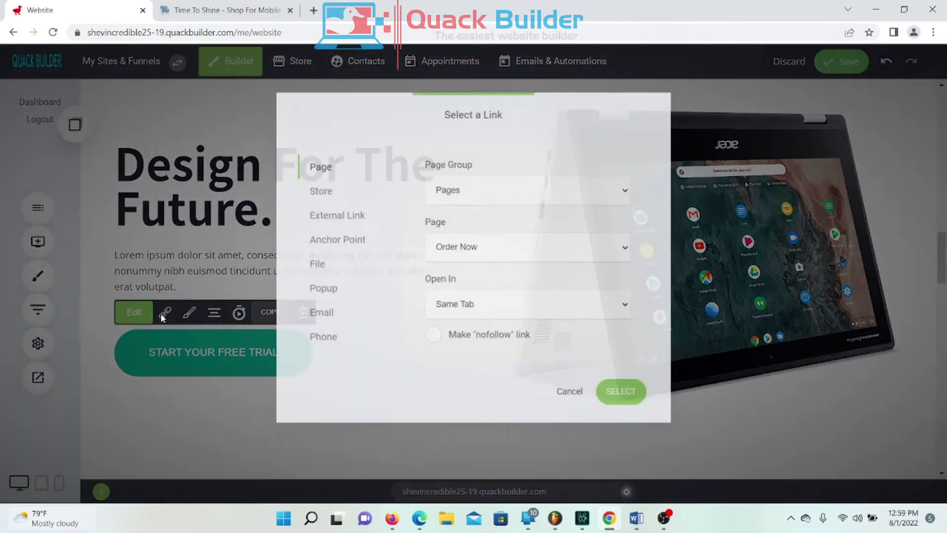
click(318, 190)
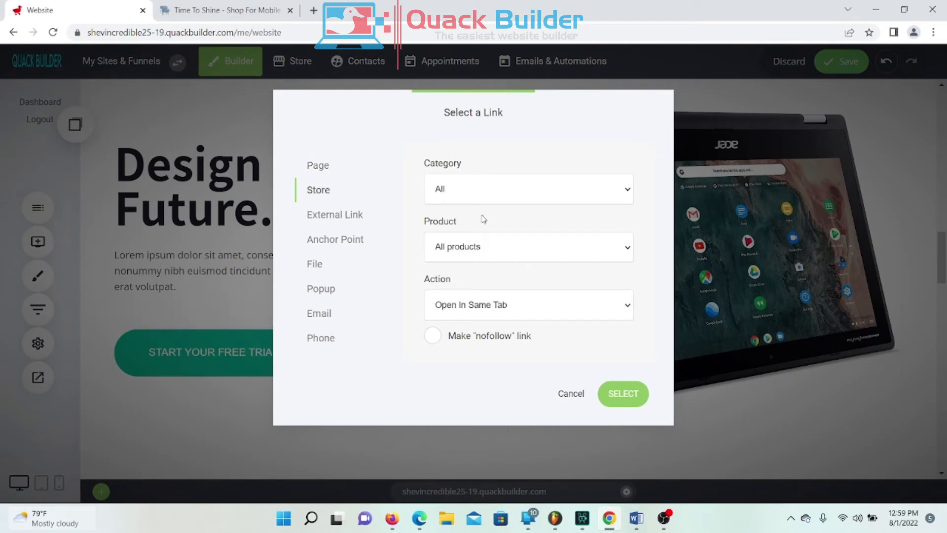
click(479, 249)
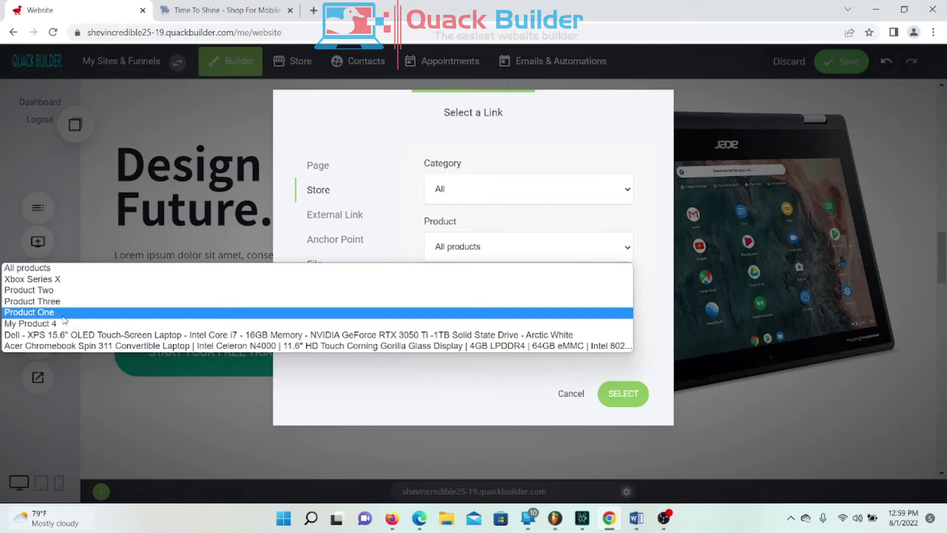
click(42, 346)
click(623, 394)
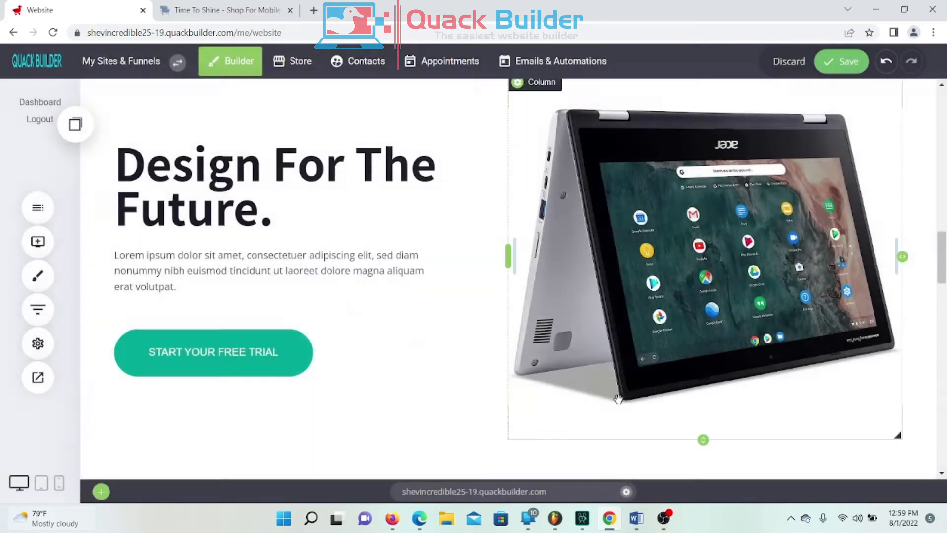
Step: Change the hero button's label to 'BUY IT NPOW'
click(207, 364)
click(138, 311)
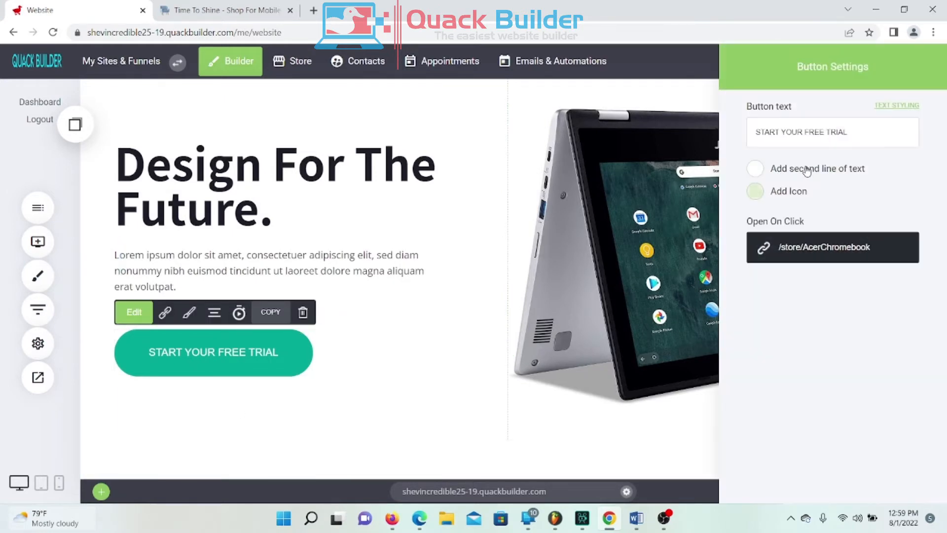
drag(857, 131, 643, 138)
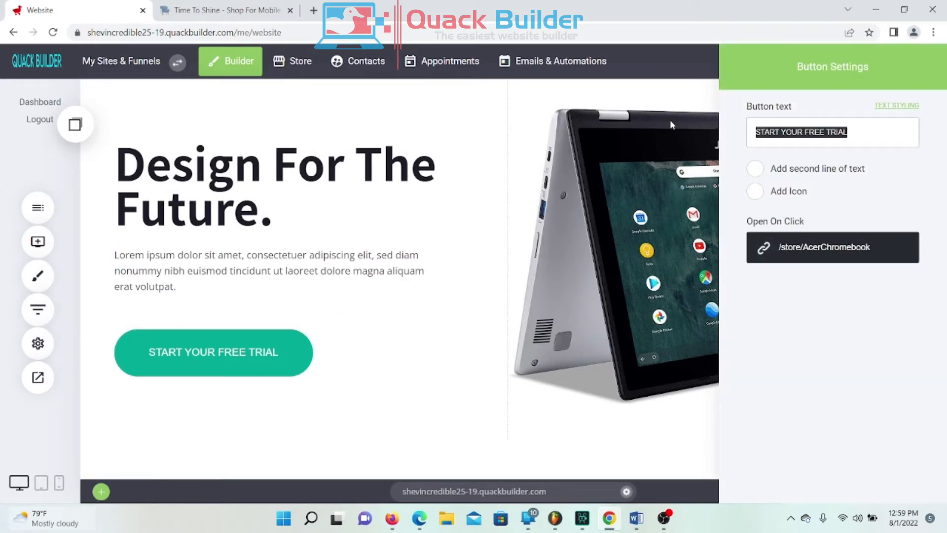
text(BUY N)
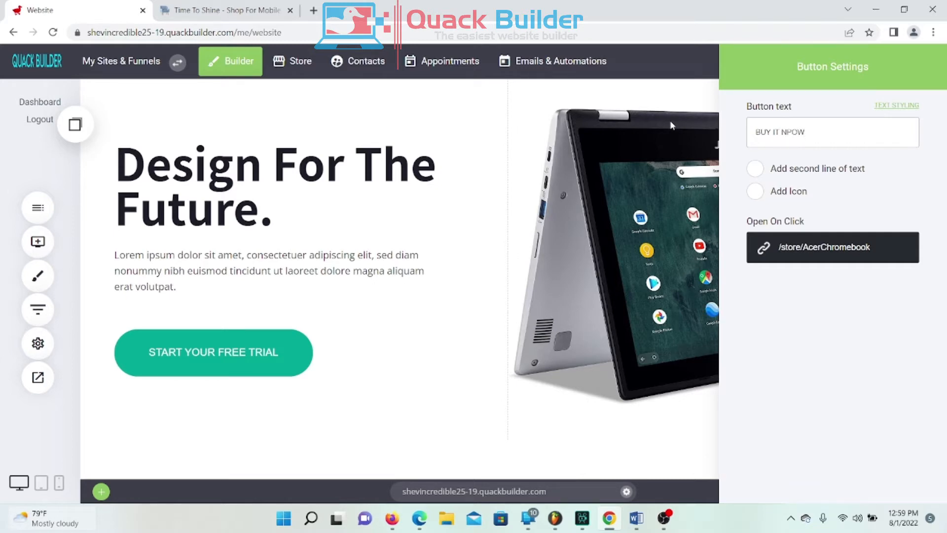
click(413, 376)
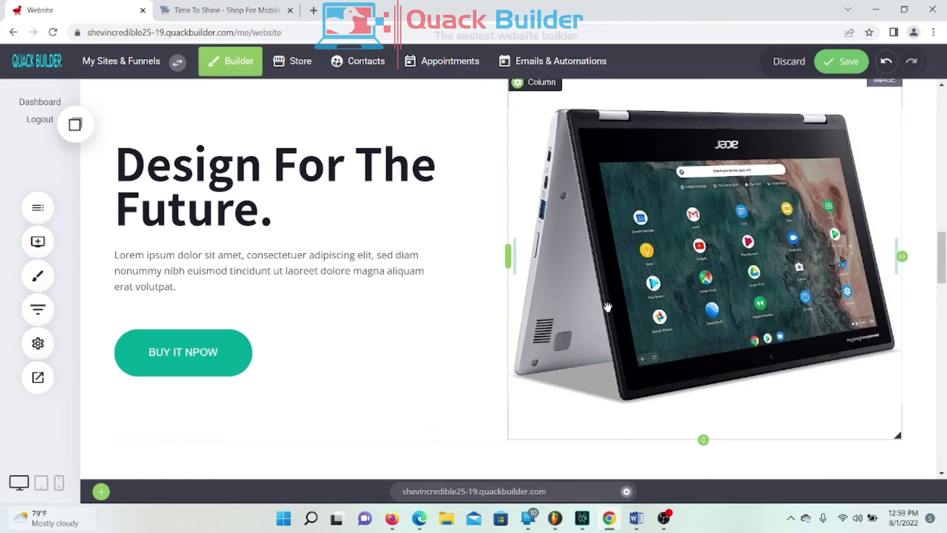
Step: Save the page and switch to the live Time To Shine site
scroll(608, 307, up, 10)
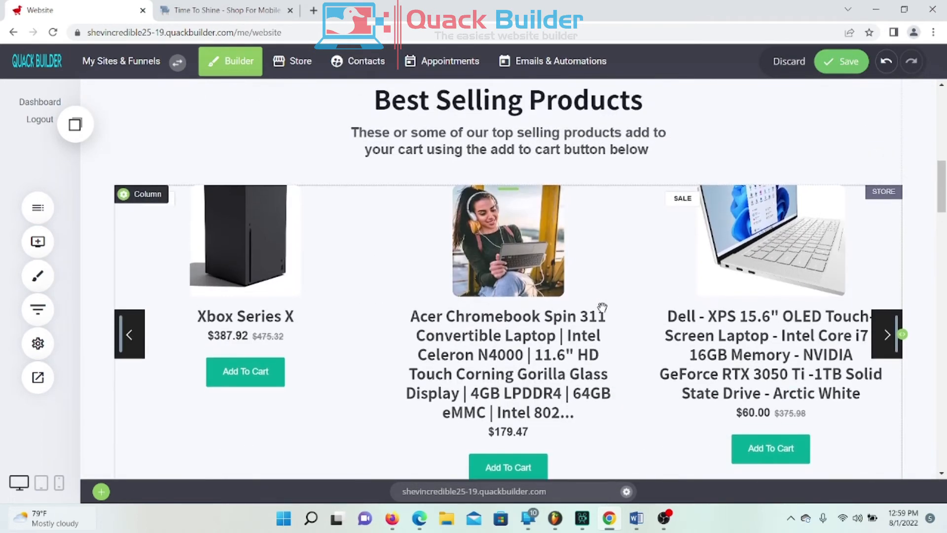
scroll(602, 307, down, 5)
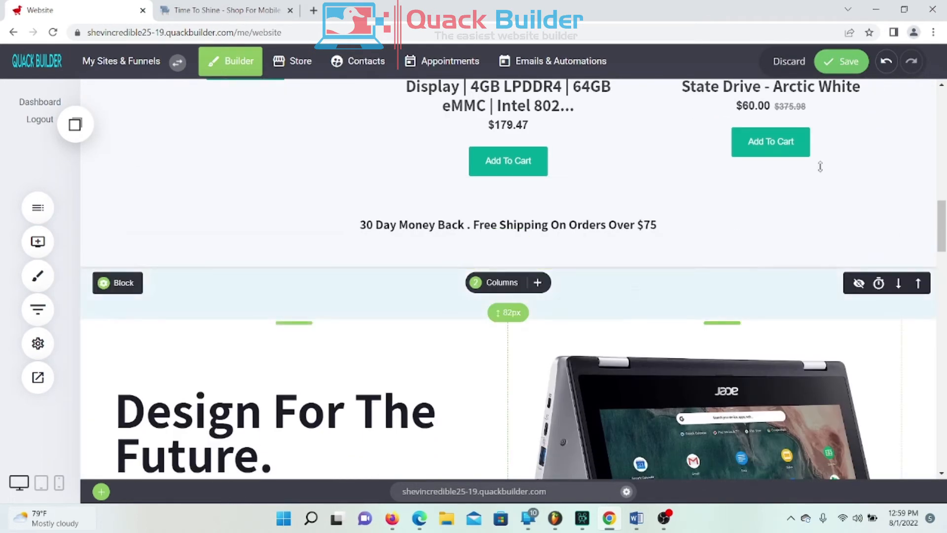
click(854, 71)
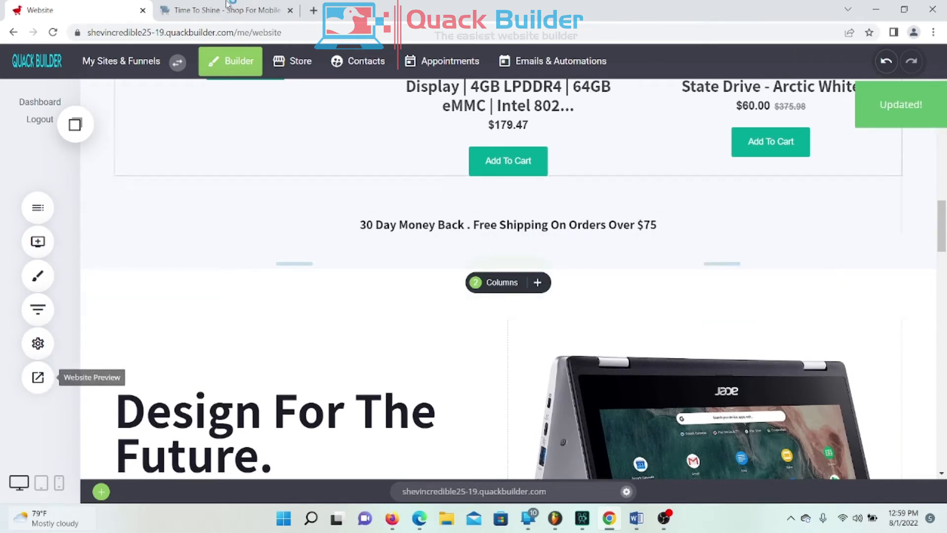
click(211, 11)
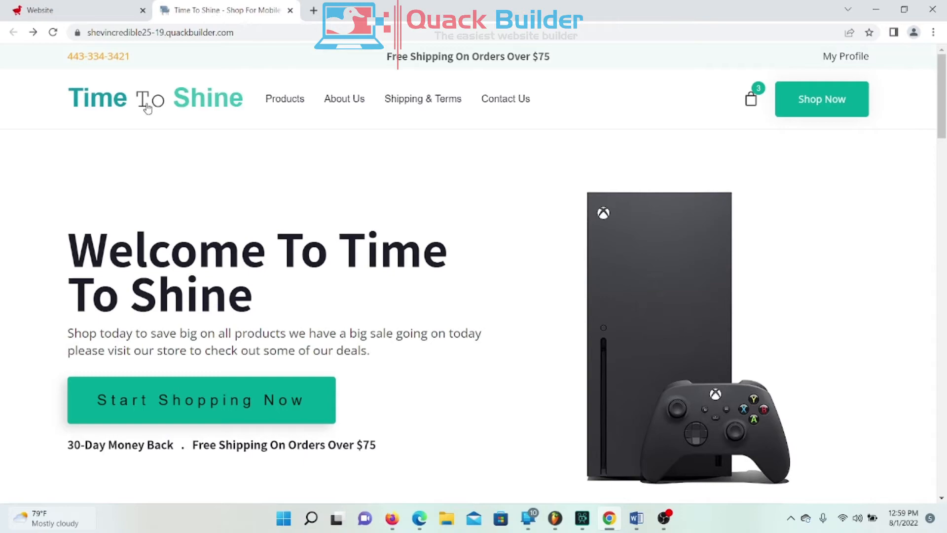
Step: On the live site, follow the hero's BUY IT NPOW button to the Acer Chromebook product page
scroll(271, 163, down, 12)
scroll(271, 159, down, 6)
scroll(309, 131, up, 3)
scroll(308, 129, down, 14)
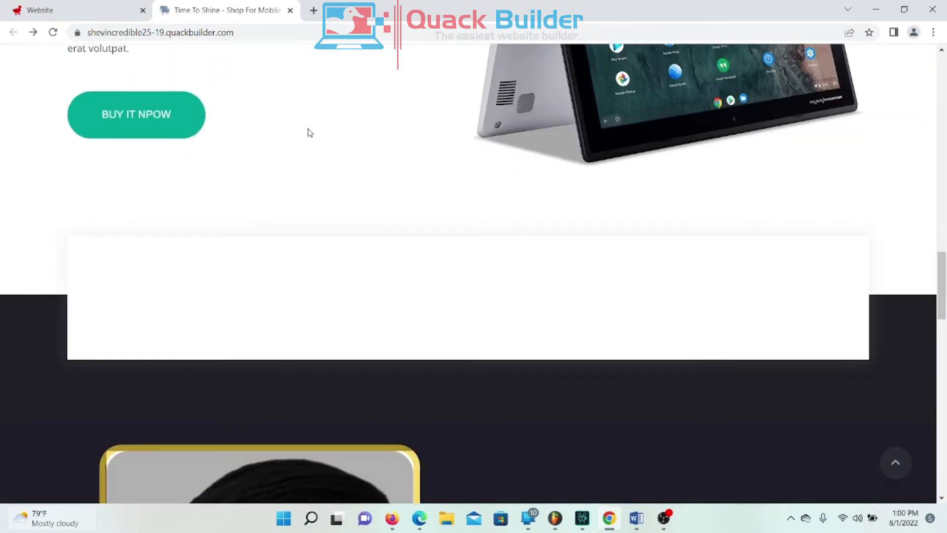
scroll(310, 120, up, 6)
scroll(311, 119, up, 6)
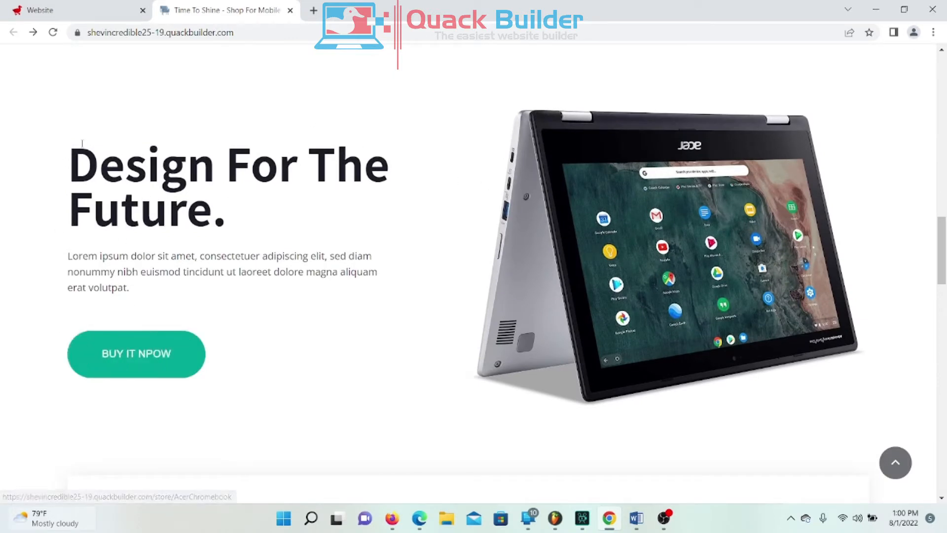
drag(129, 288, 70, 256)
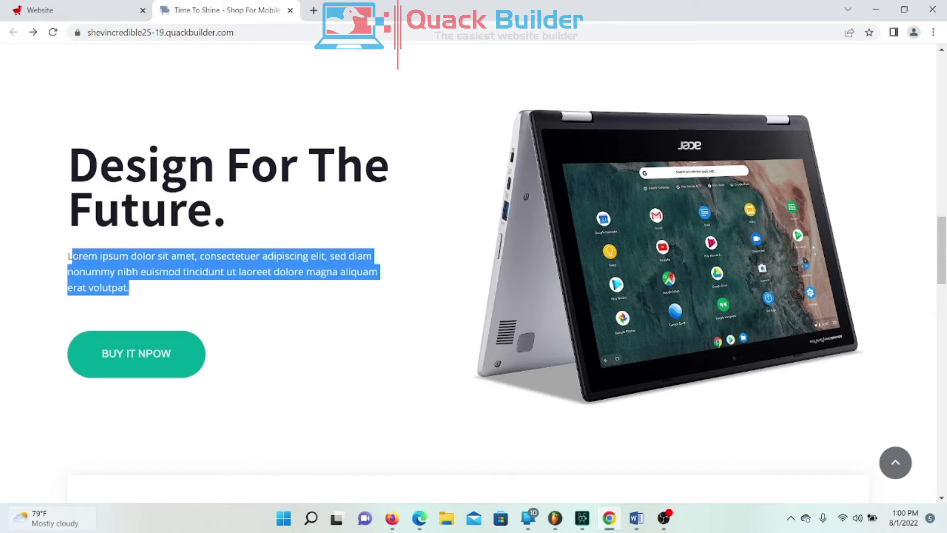
click(143, 275)
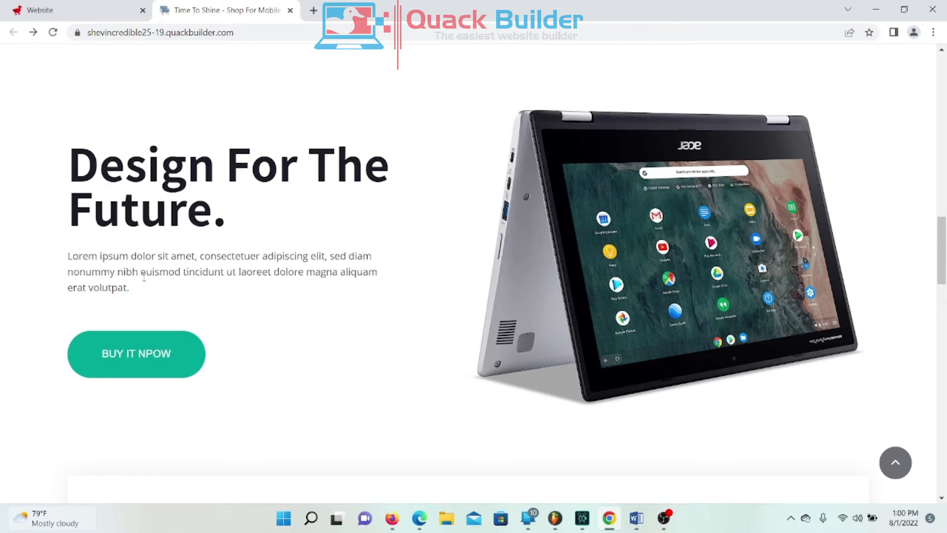
click(117, 367)
Step: View each Acer Chromebook Spin 311 photo, including the family and tent-mode shots, then return to top
scroll(391, 217, down, 3)
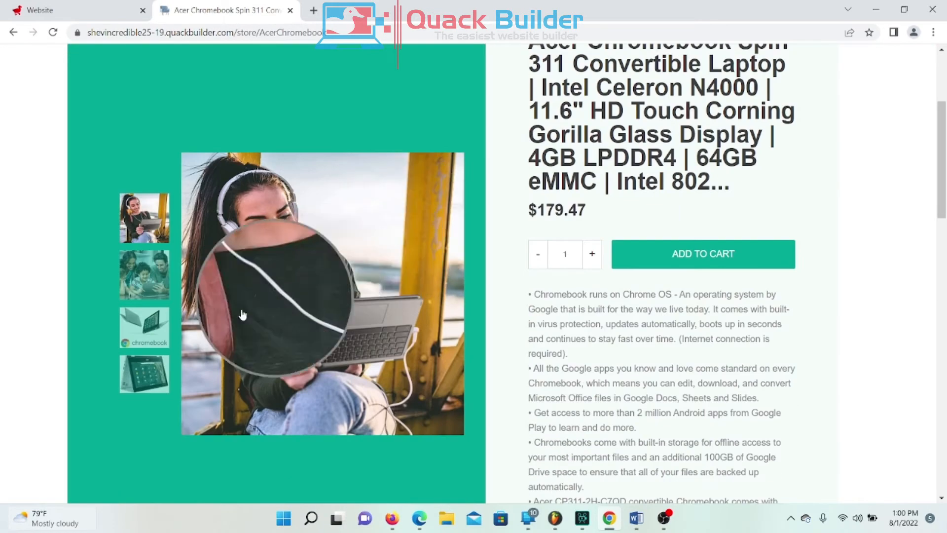
click(143, 277)
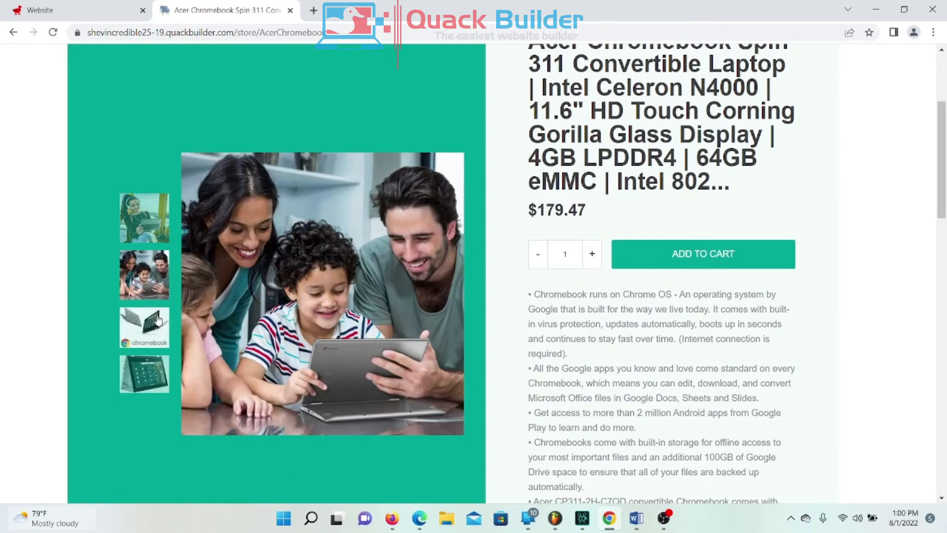
click(158, 320)
scroll(157, 340, down, 1)
click(147, 348)
scroll(147, 348, down, 1)
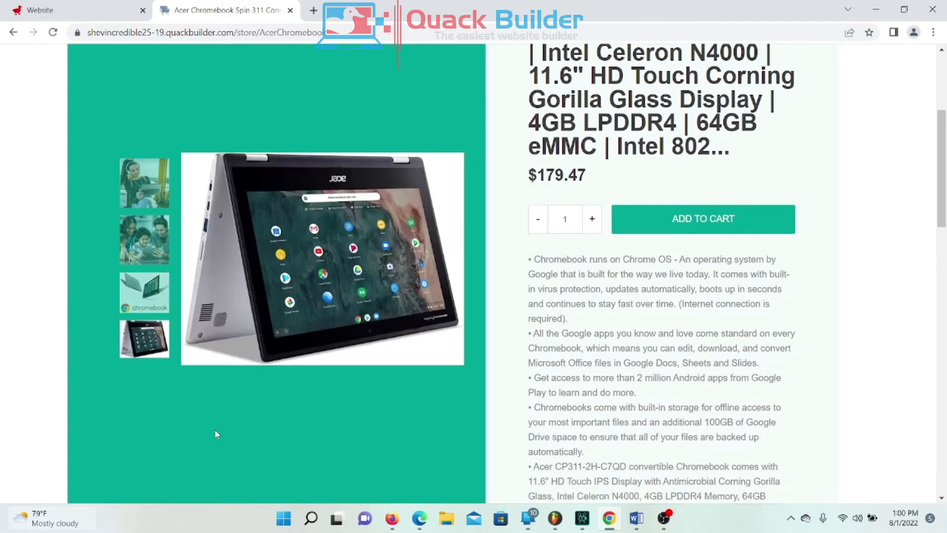
scroll(705, 243, up, 5)
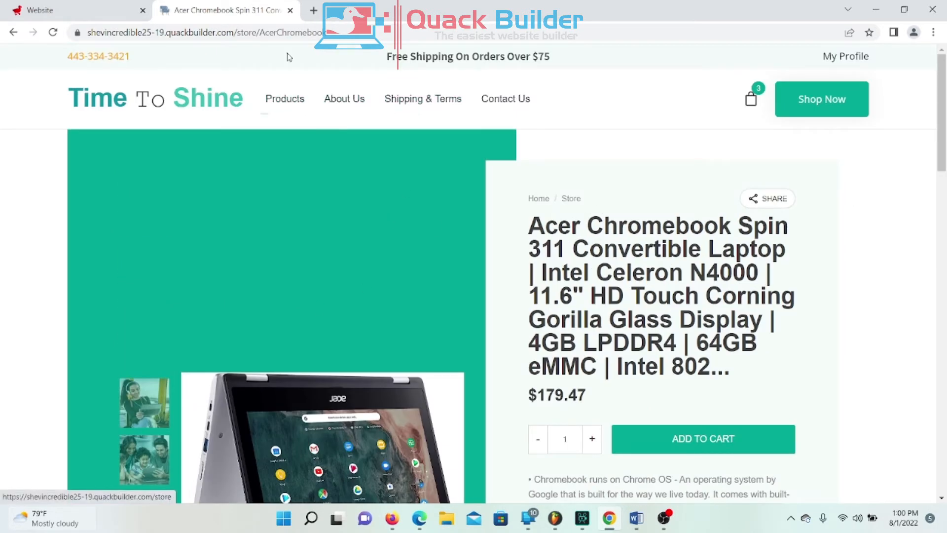
Step: Close the product page and delete the Design For The Future block in the editor
click(291, 10)
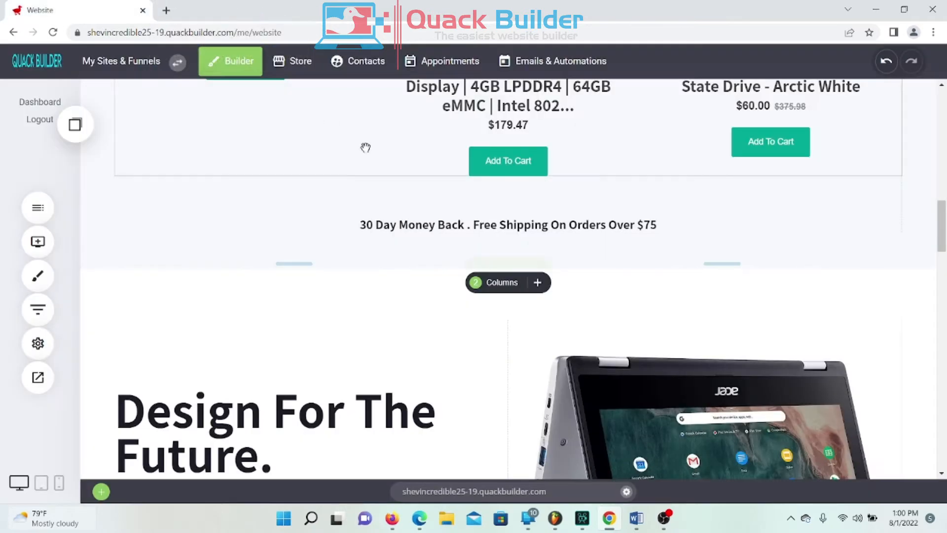
scroll(640, 354, down, 4)
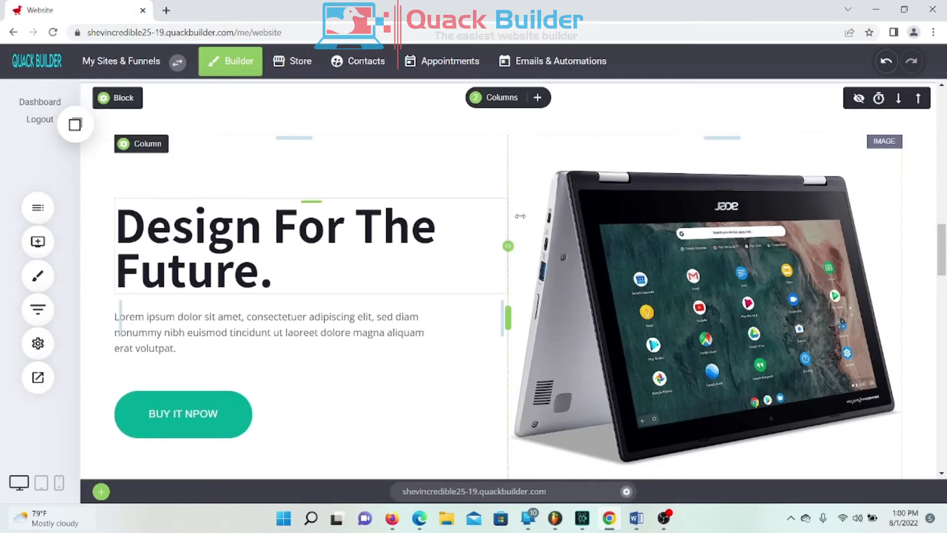
scroll(499, 226, up, 3)
mouse_move(117, 228)
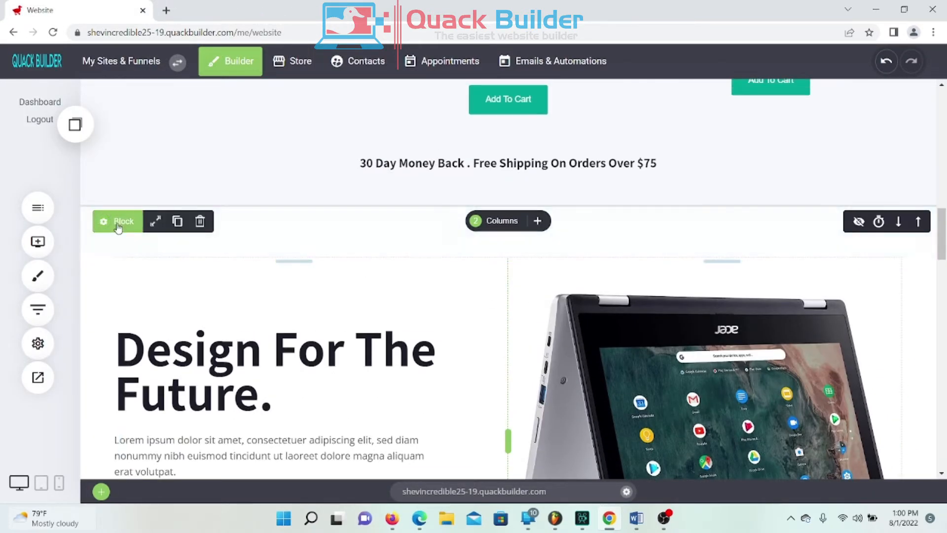
click(200, 222)
click(515, 283)
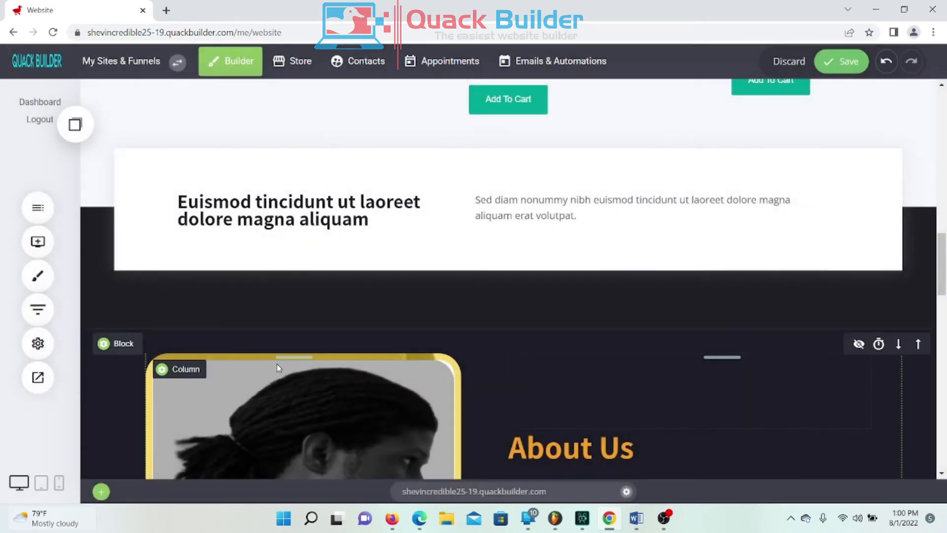
Step: Delete the Euismod tincidunt card block and save the home page
mouse_move(136, 209)
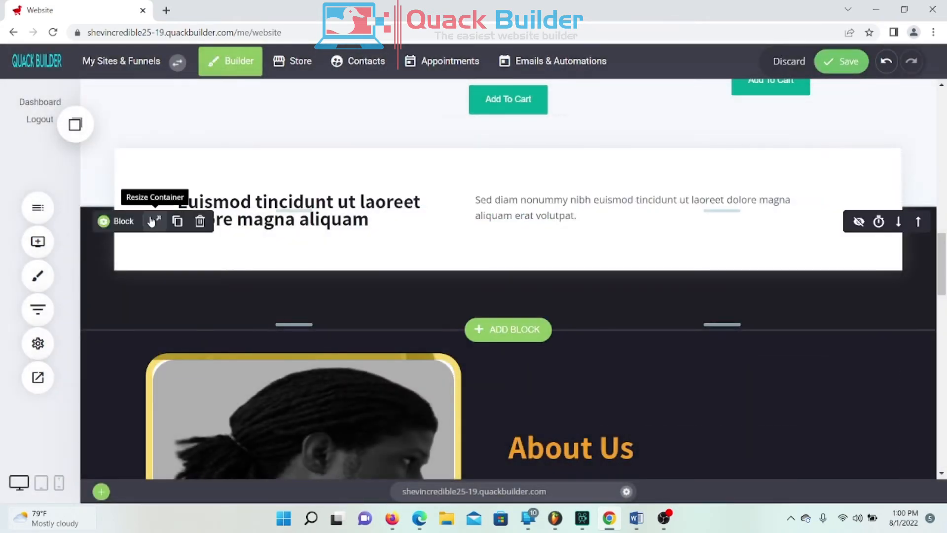
click(202, 225)
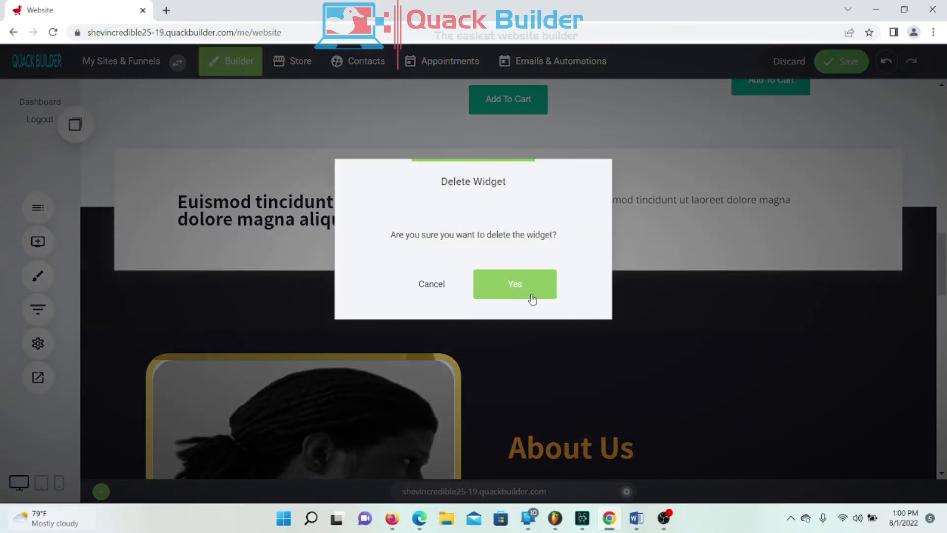
click(532, 299)
scroll(563, 305, up, 10)
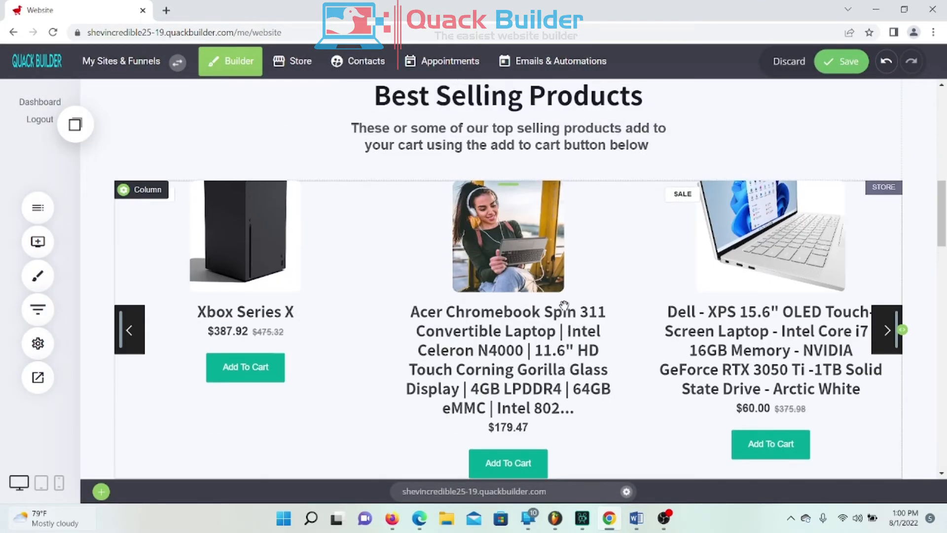
scroll(564, 304, down, 5)
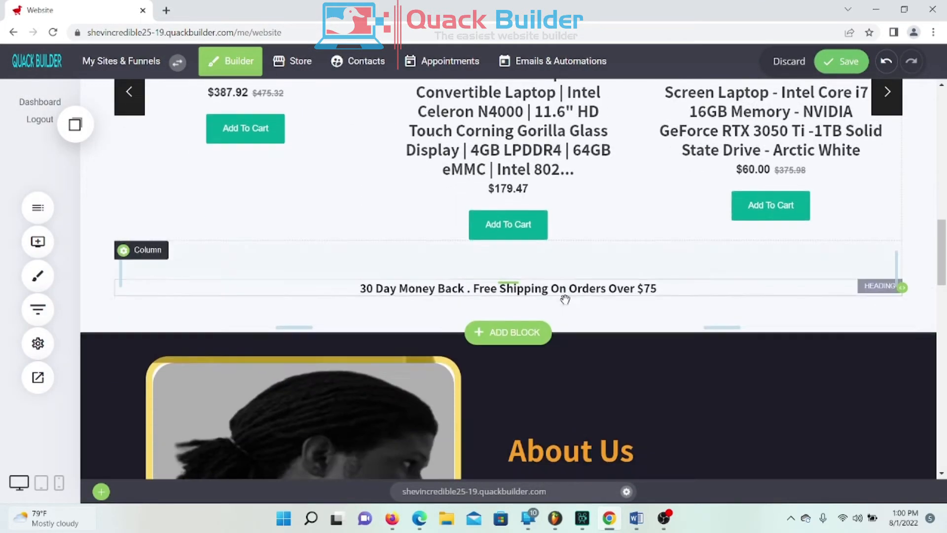
click(849, 64)
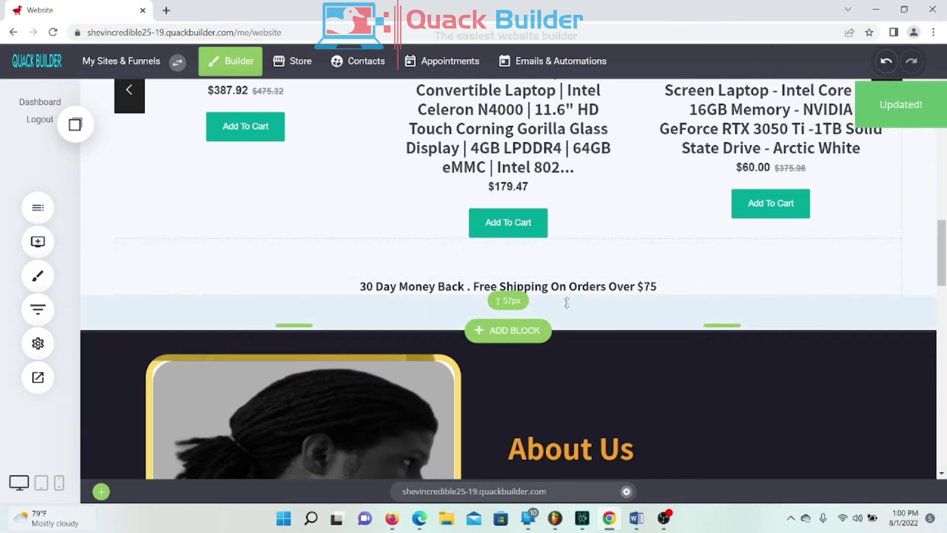
scroll(590, 286, up, 3)
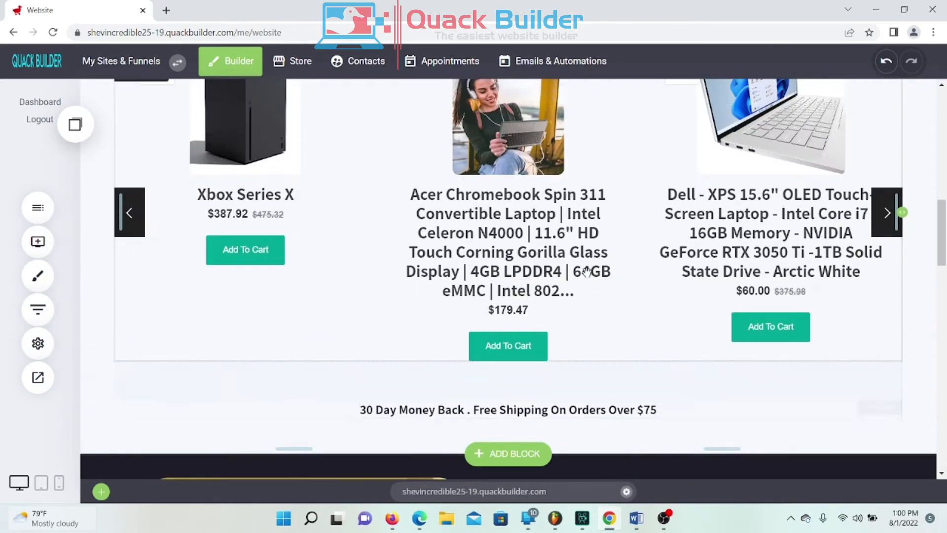
scroll(586, 271, up, 7)
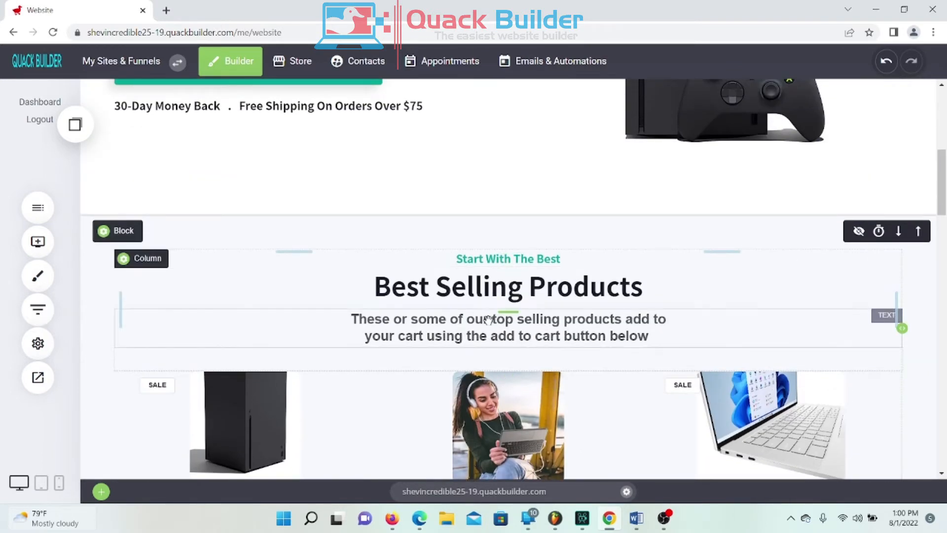
scroll(455, 309, up, 2)
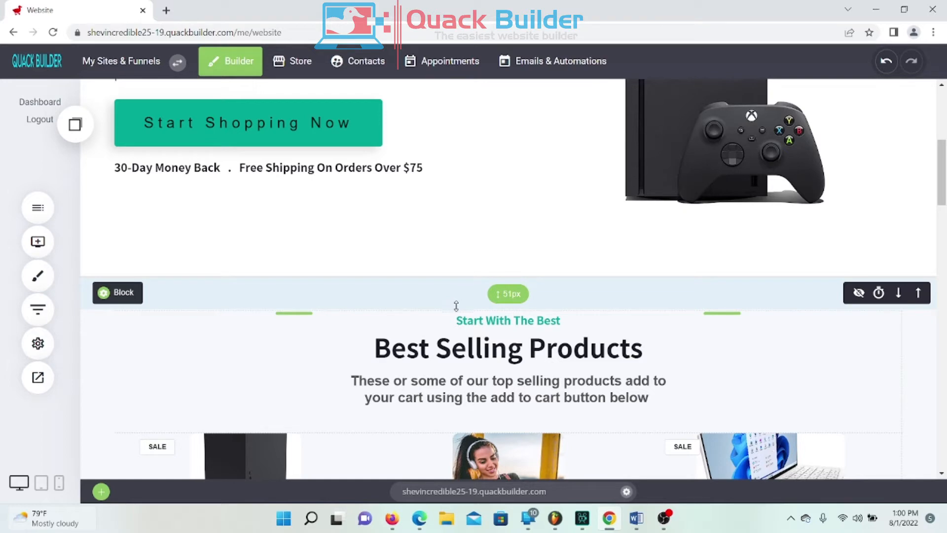
scroll(458, 303, up, 6)
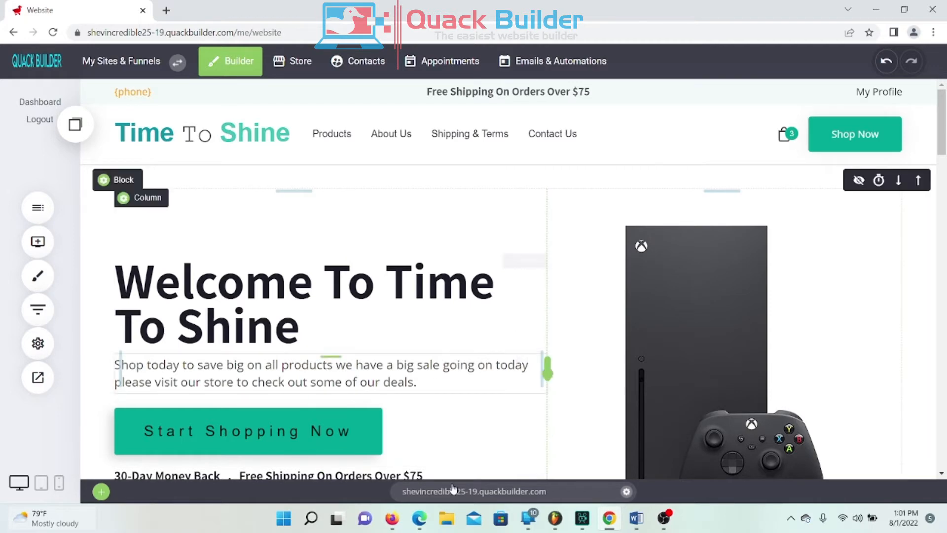
scroll(564, 311, down, 4)
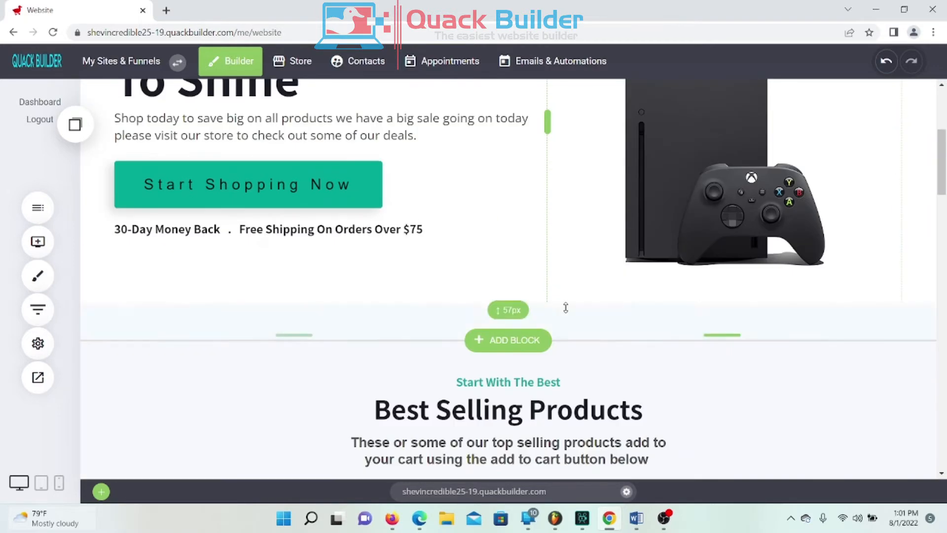
scroll(573, 310, up, 4)
scroll(577, 309, down, 4)
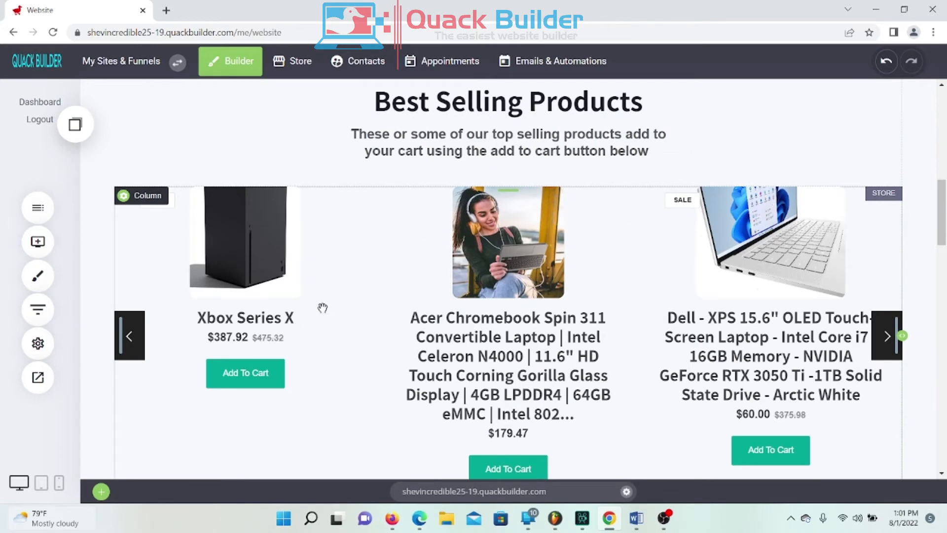
scroll(556, 272, down, 10)
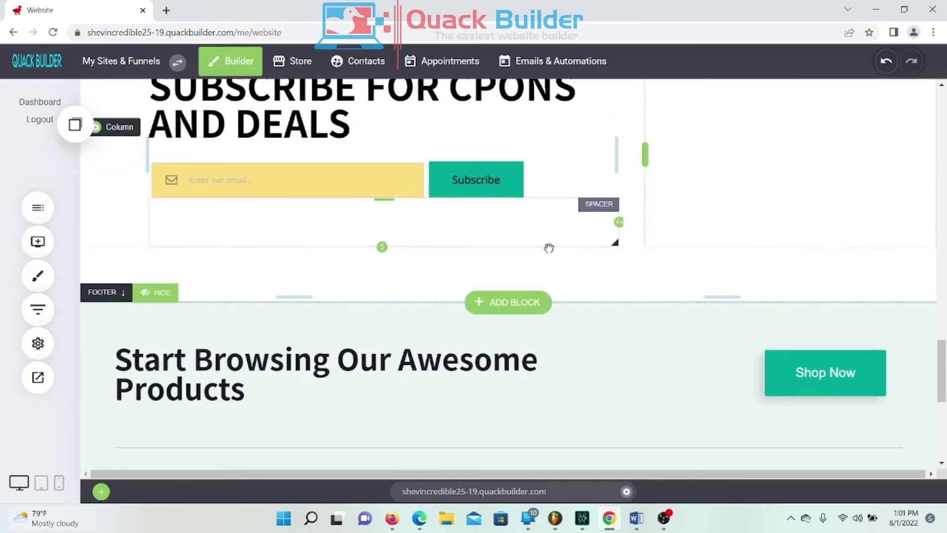
scroll(543, 249, up, 3)
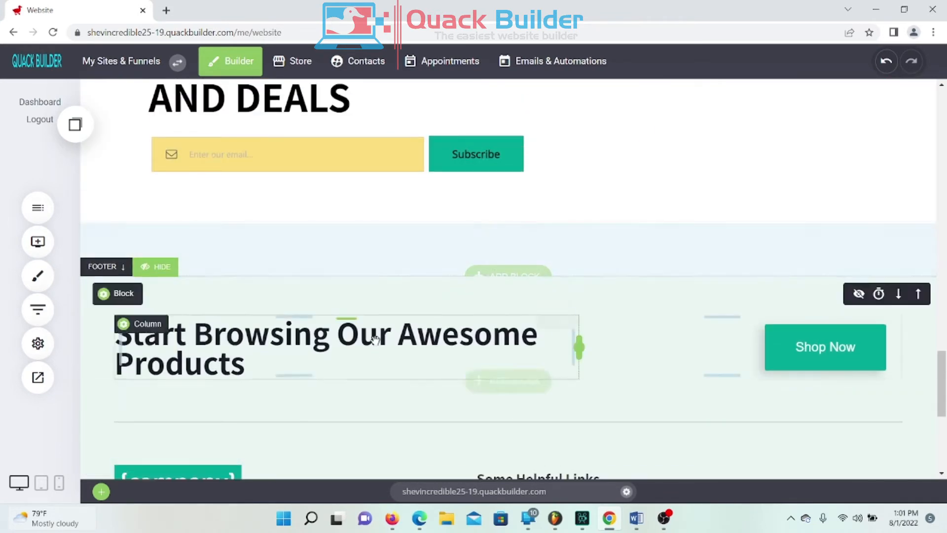
scroll(400, 330, down, 6)
scroll(401, 330, up, 10)
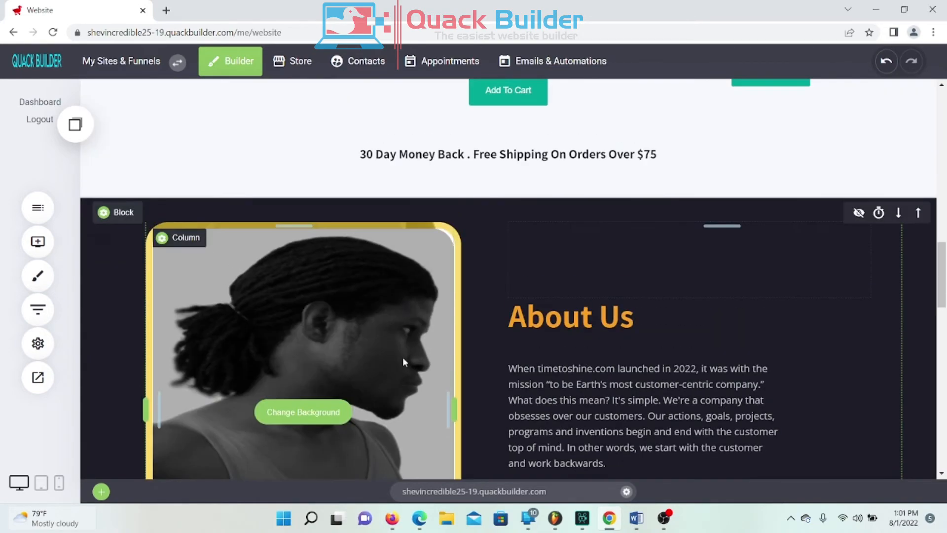
scroll(402, 358, up, 8)
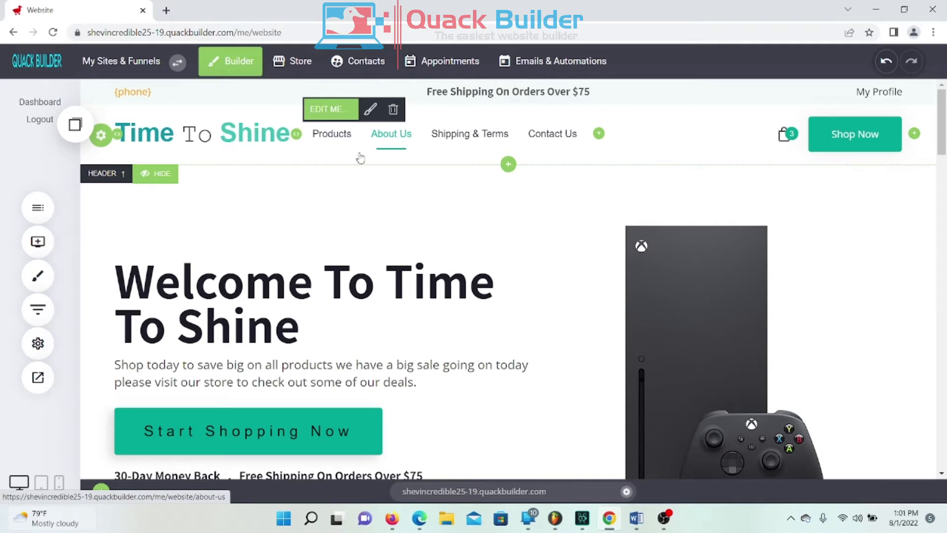
click(38, 209)
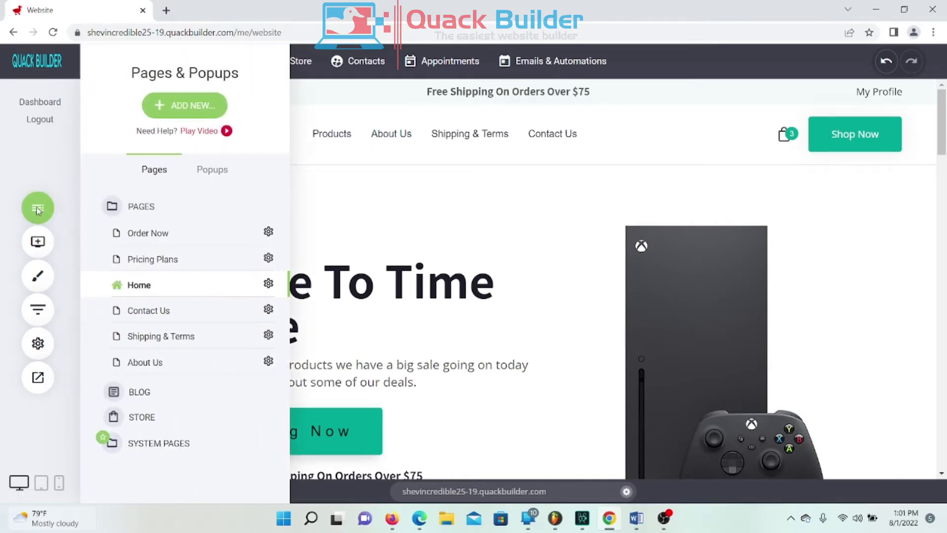
click(170, 369)
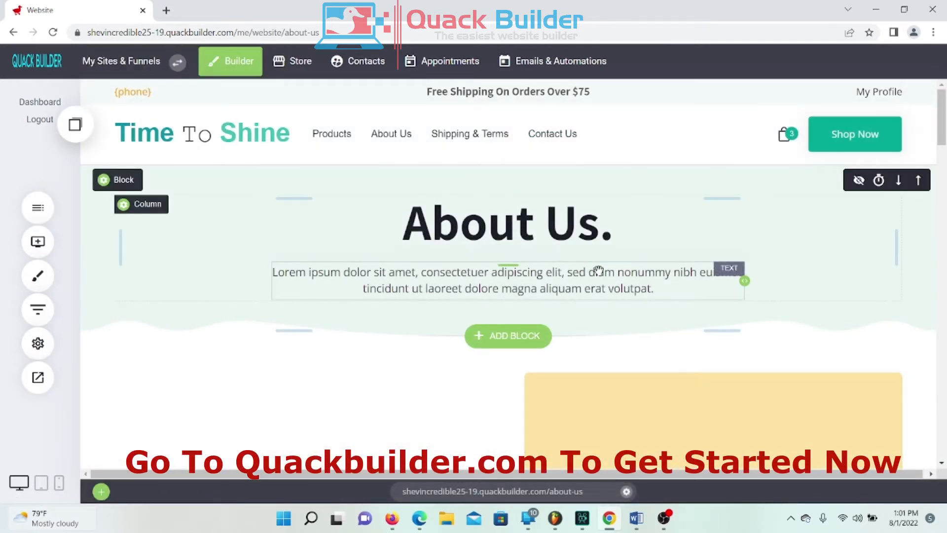
scroll(587, 260, down, 12)
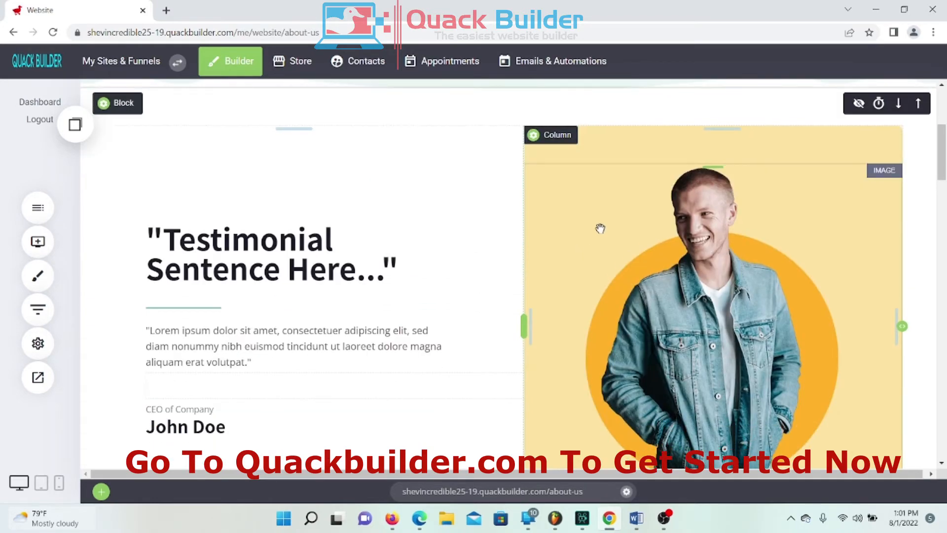
scroll(522, 283, down, 10)
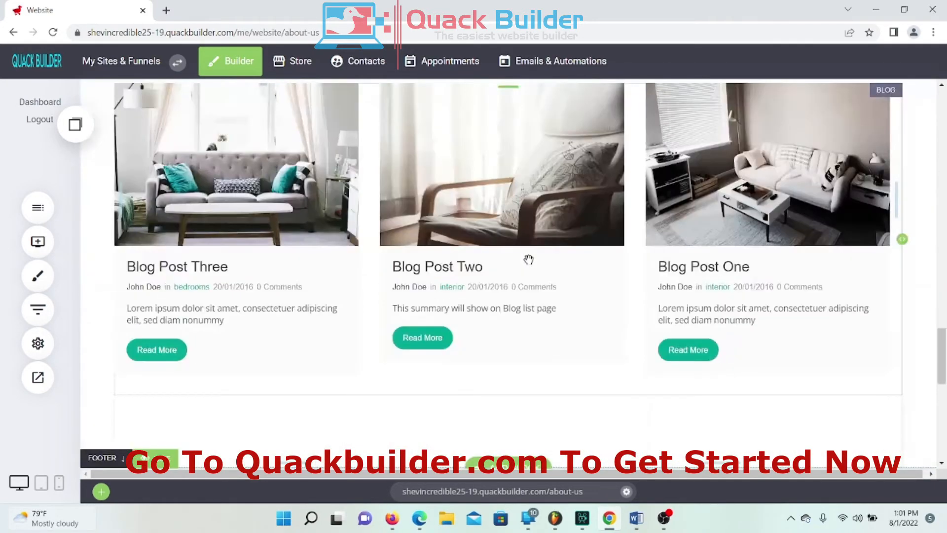
scroll(531, 260, down, 5)
scroll(598, 261, up, 10)
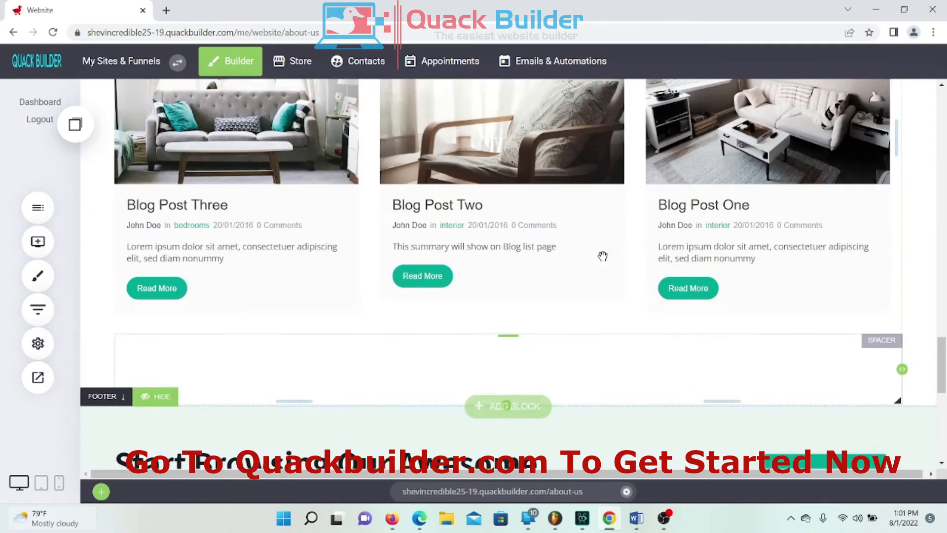
scroll(597, 255, up, 8)
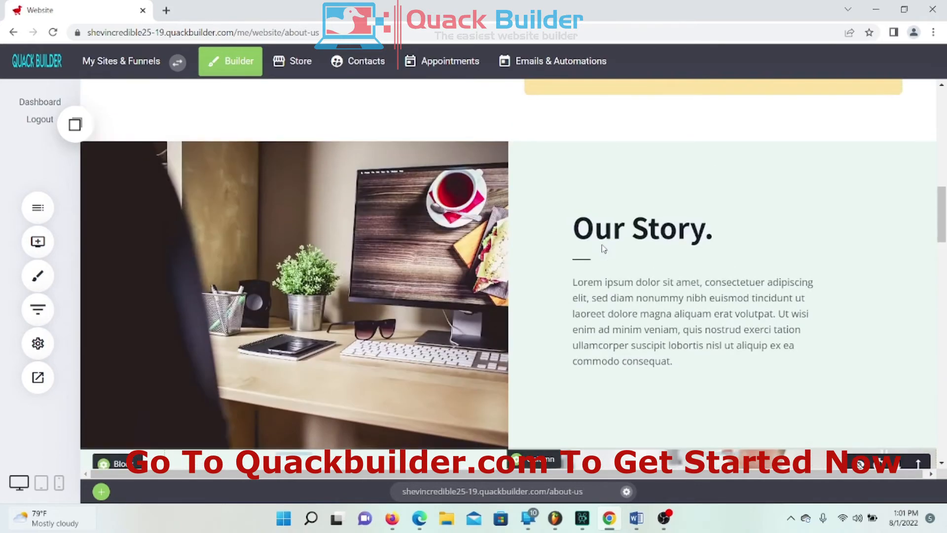
scroll(603, 247, up, 8)
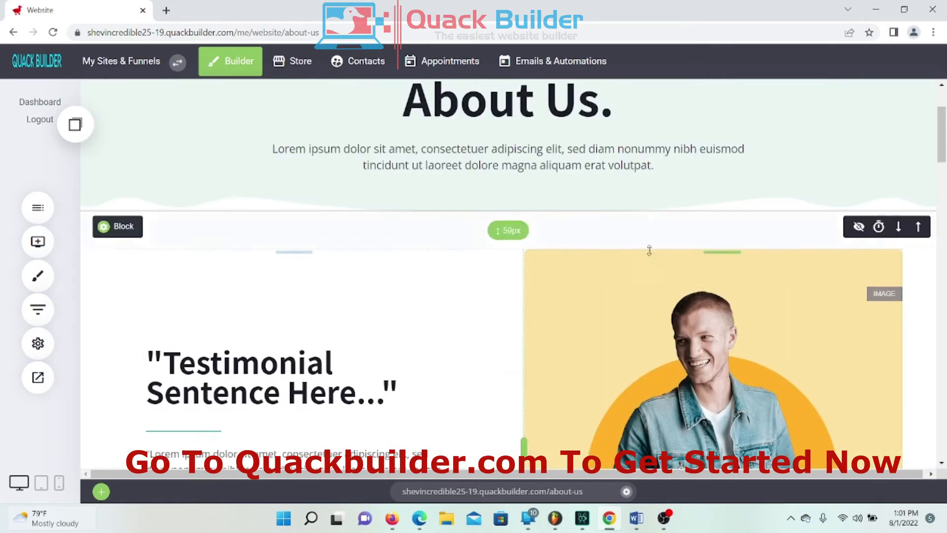
scroll(665, 315, down, 1)
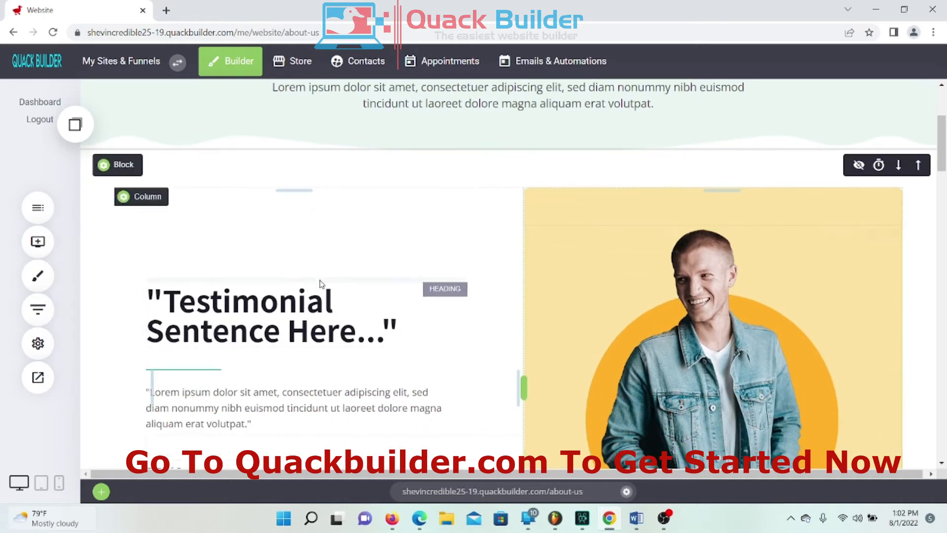
scroll(345, 341, down, 3)
scroll(508, 284, up, 1)
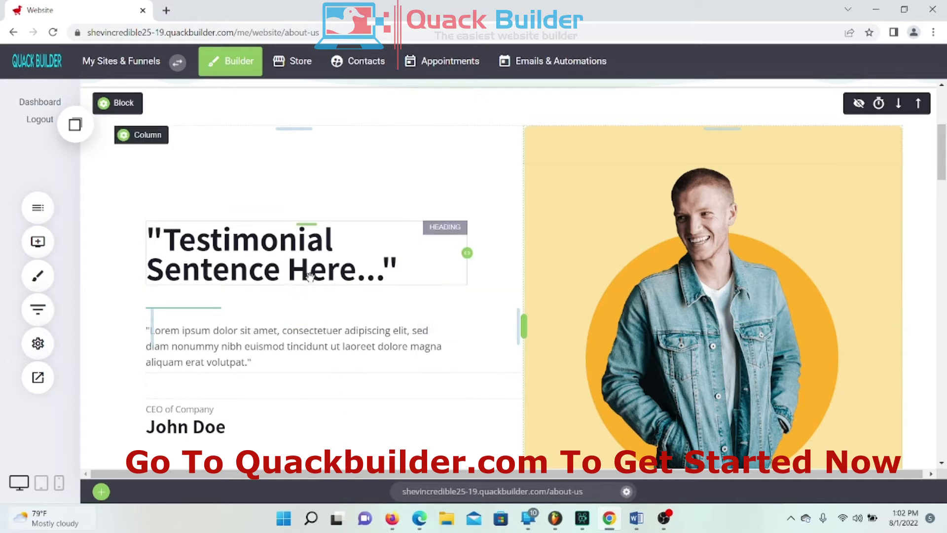
Step: Swap the testimonial photo for the grayscale portrait of the man
click(695, 279)
click(836, 172)
click(377, 160)
click(766, 432)
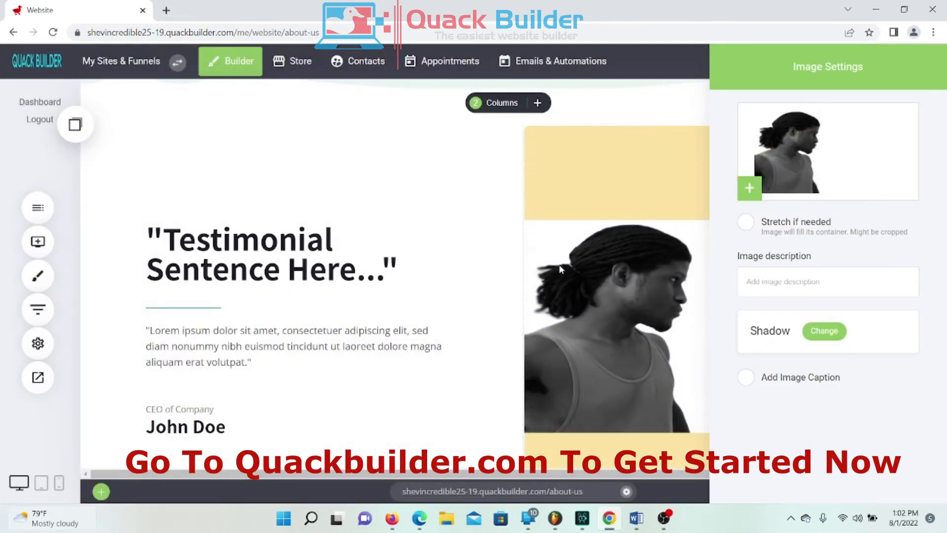
Step: Set the photo column's background colour to white
click(567, 182)
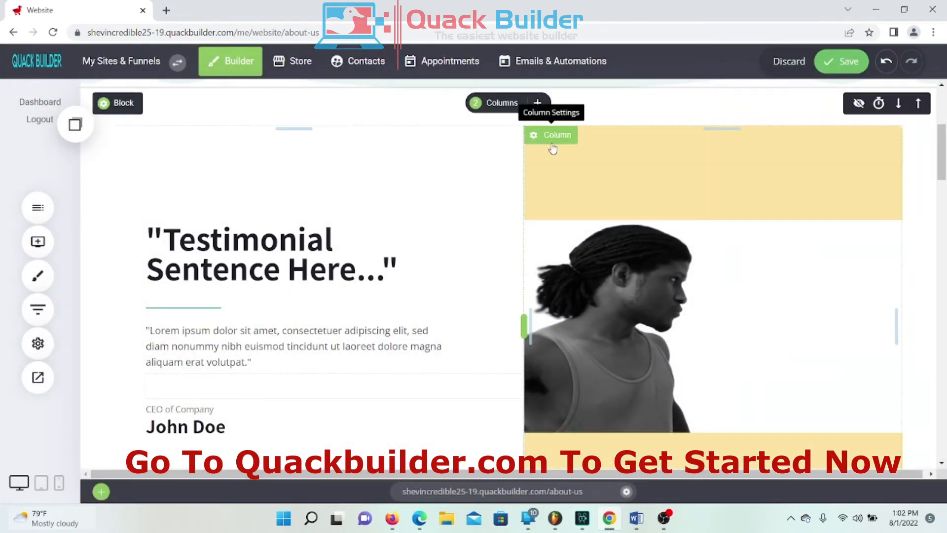
click(552, 143)
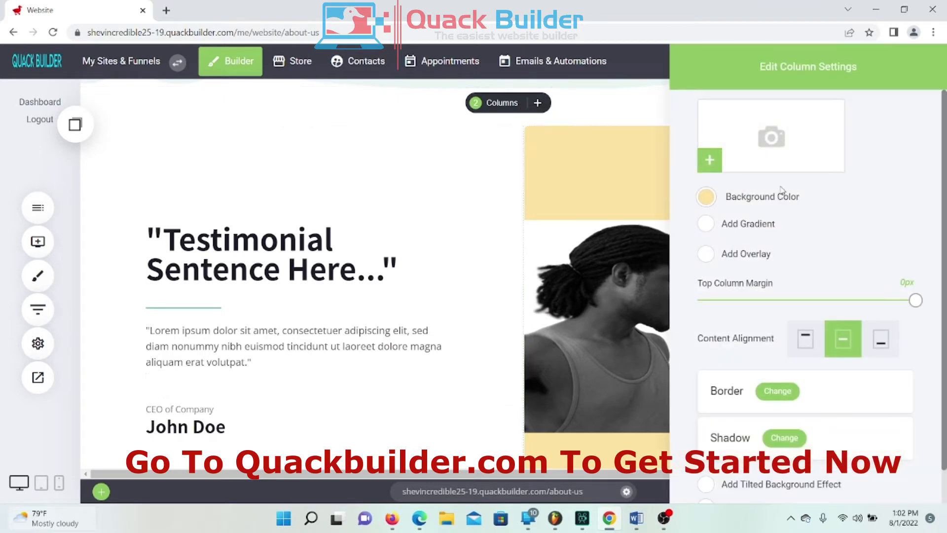
click(706, 196)
click(720, 230)
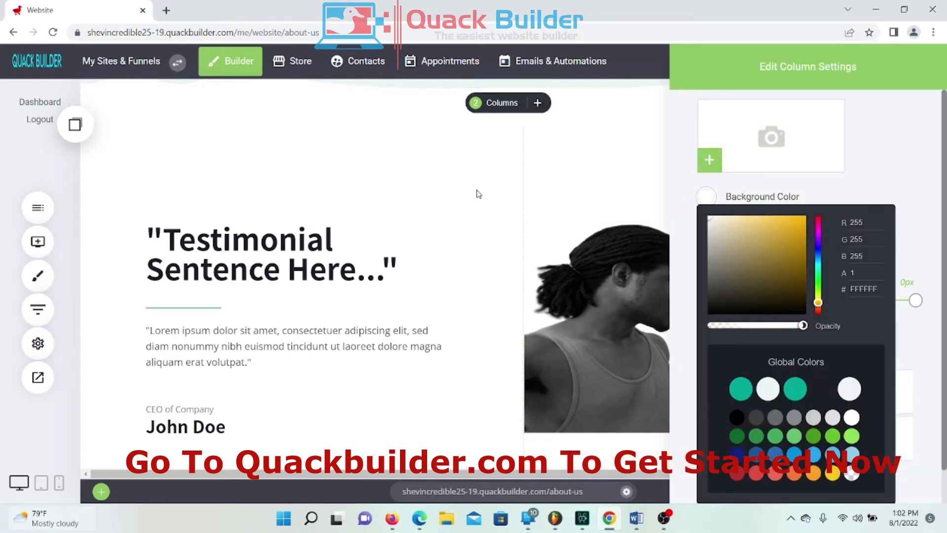
click(492, 254)
Step: Turn on Stretch so the portrait fills its column, and verify the setting
mouse_move(628, 176)
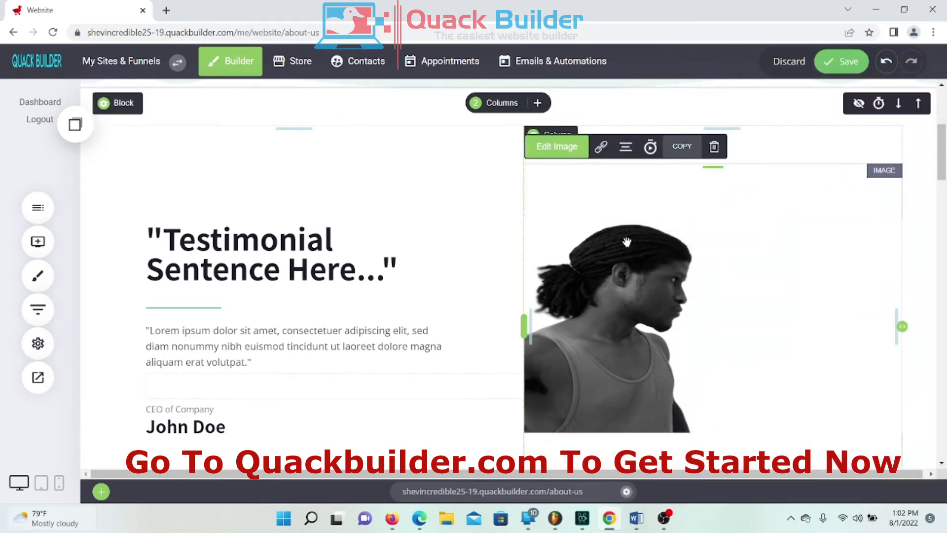
click(555, 148)
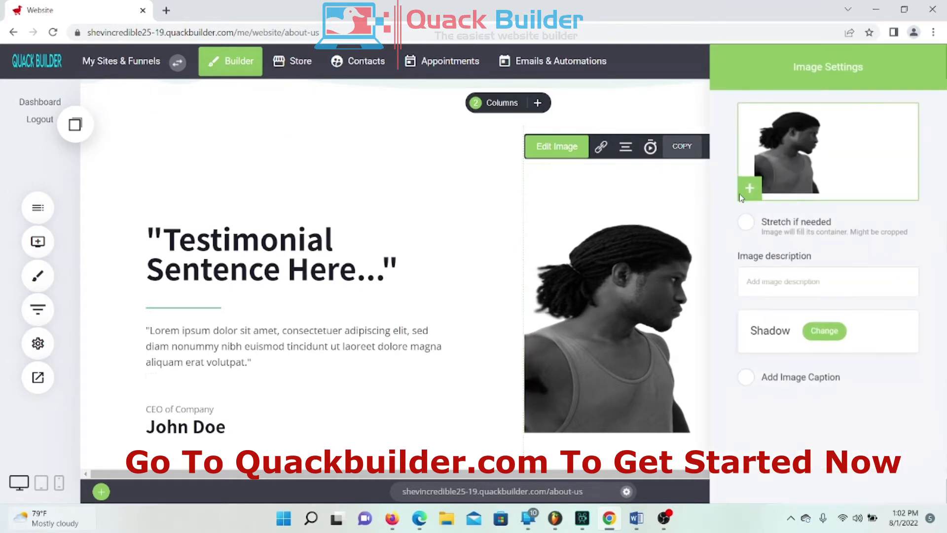
click(748, 236)
click(684, 250)
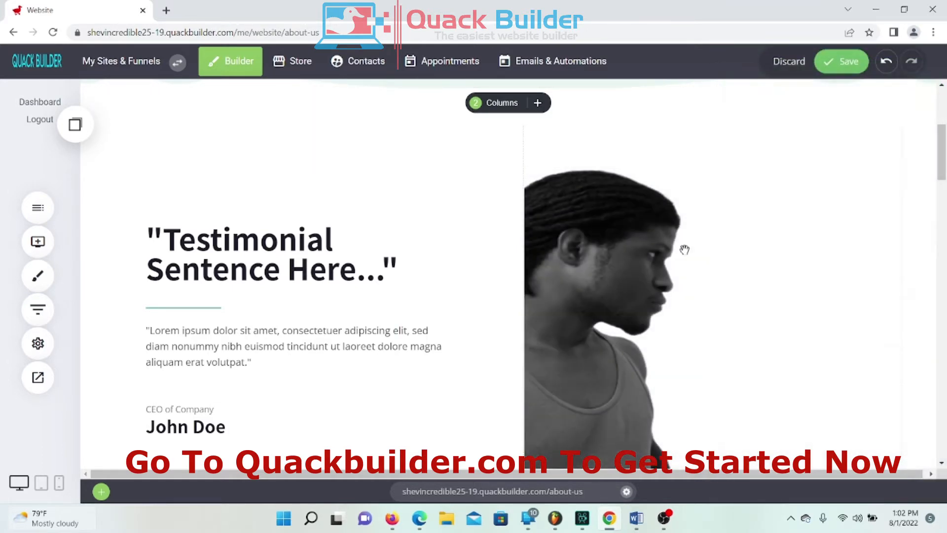
click(681, 262)
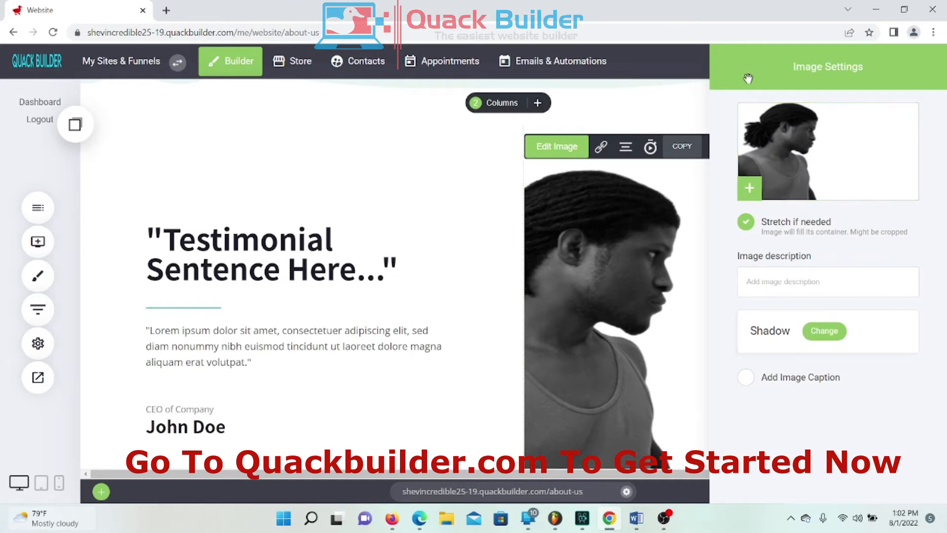
click(664, 288)
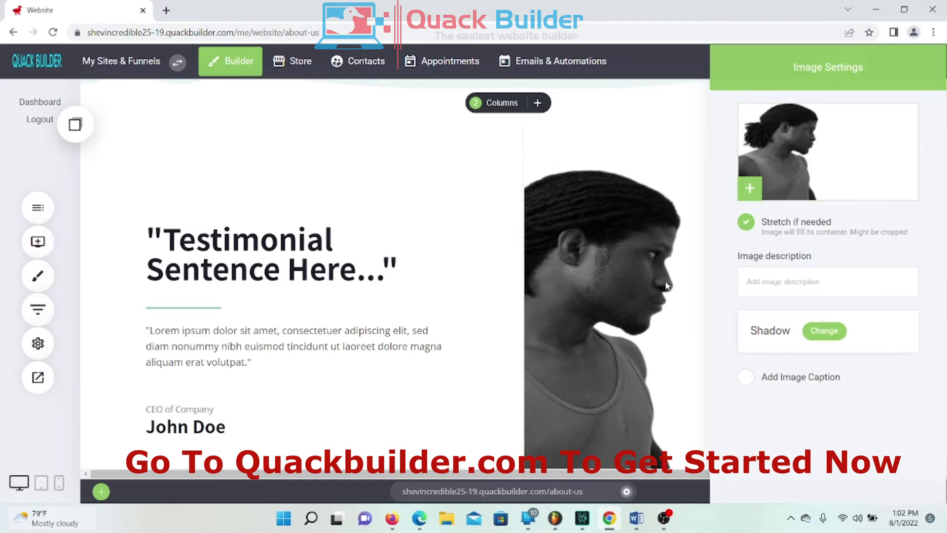
scroll(626, 232, down, 1)
scroll(625, 232, down, 3)
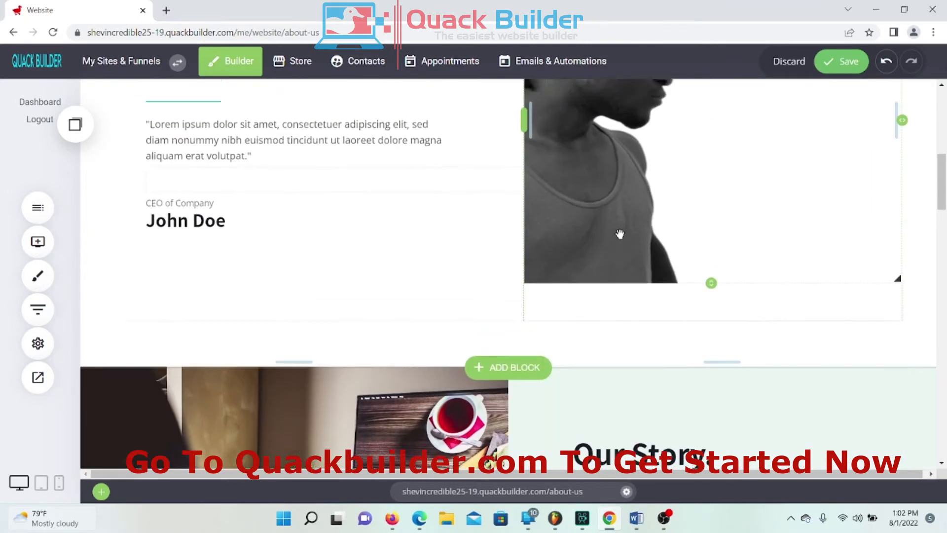
scroll(617, 232, up, 7)
scroll(618, 233, down, 1)
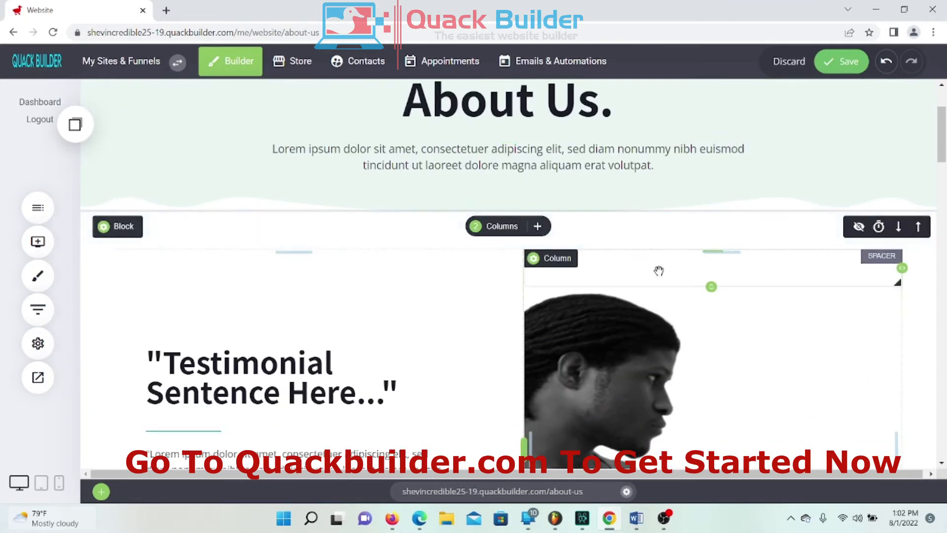
scroll(633, 264, down, 3)
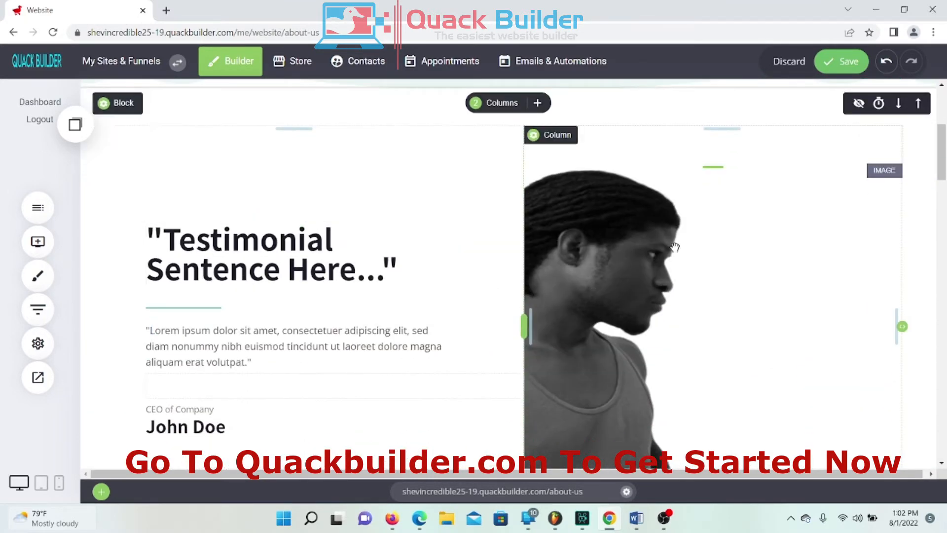
click(734, 214)
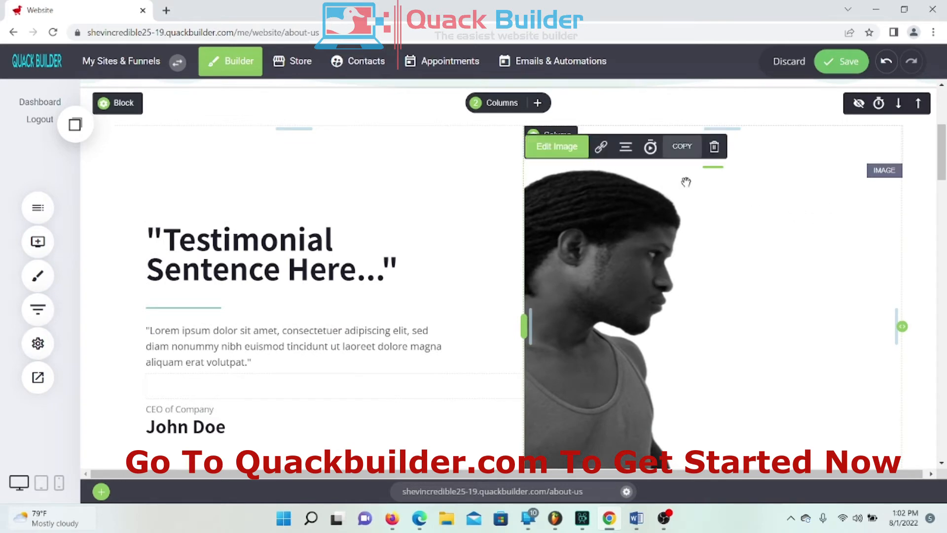
Step: Delete the portrait image and then the whole testimonial block
click(714, 147)
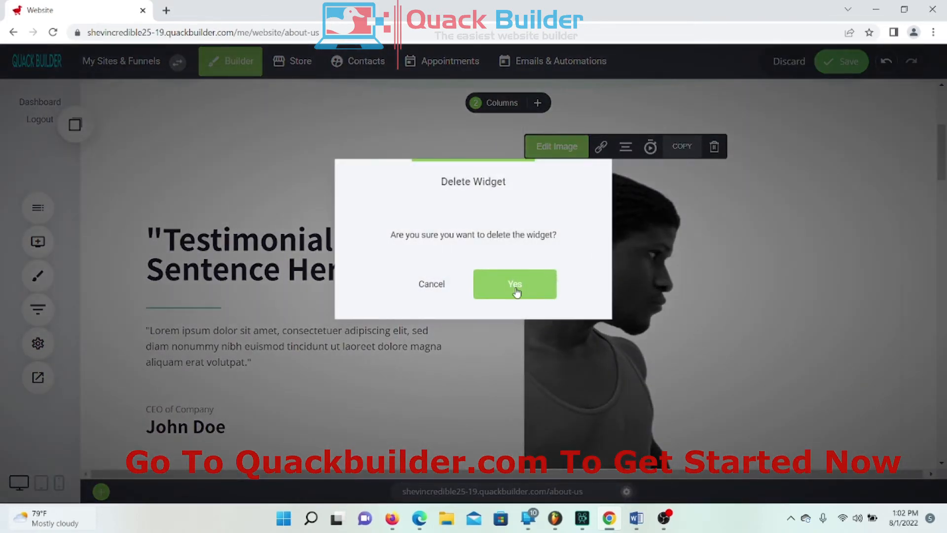
click(515, 285)
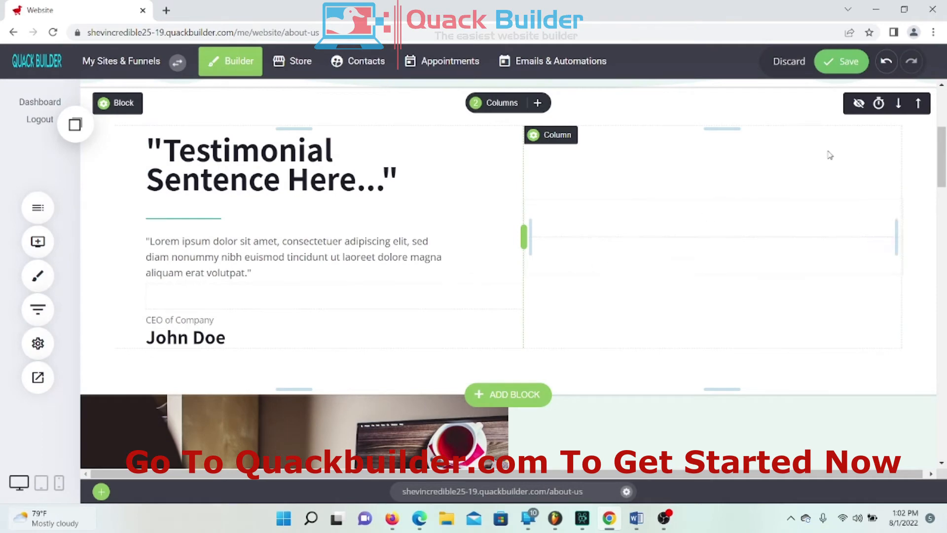
scroll(411, 220, up, 2)
scroll(410, 218, down, 1)
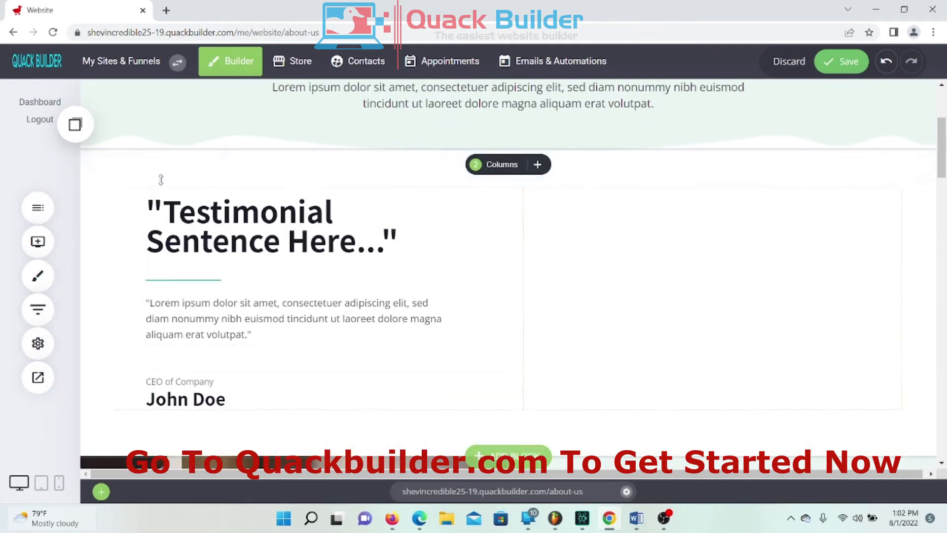
mouse_move(115, 174)
click(207, 170)
click(516, 287)
Step: Delete the desk photo, Our Story and The Latest News blocks
mouse_move(163, 166)
click(201, 166)
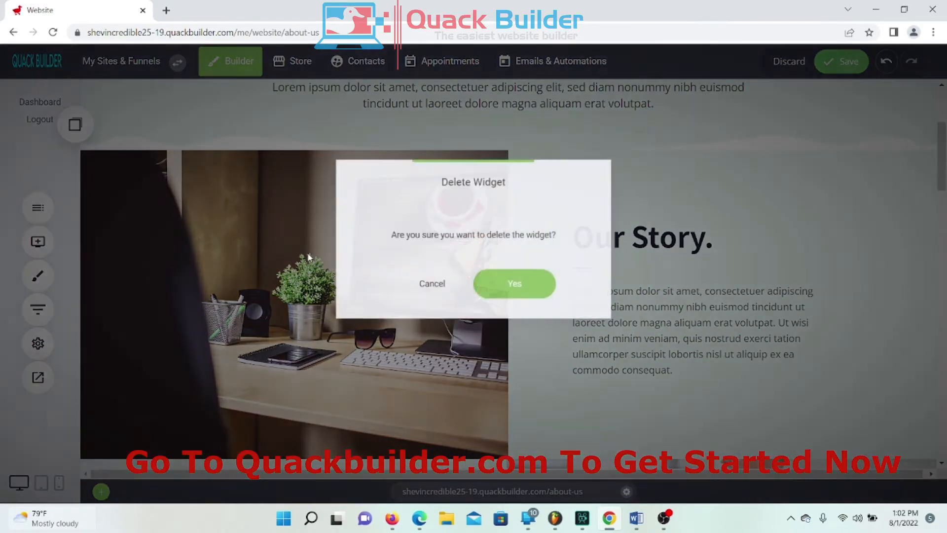
click(521, 292)
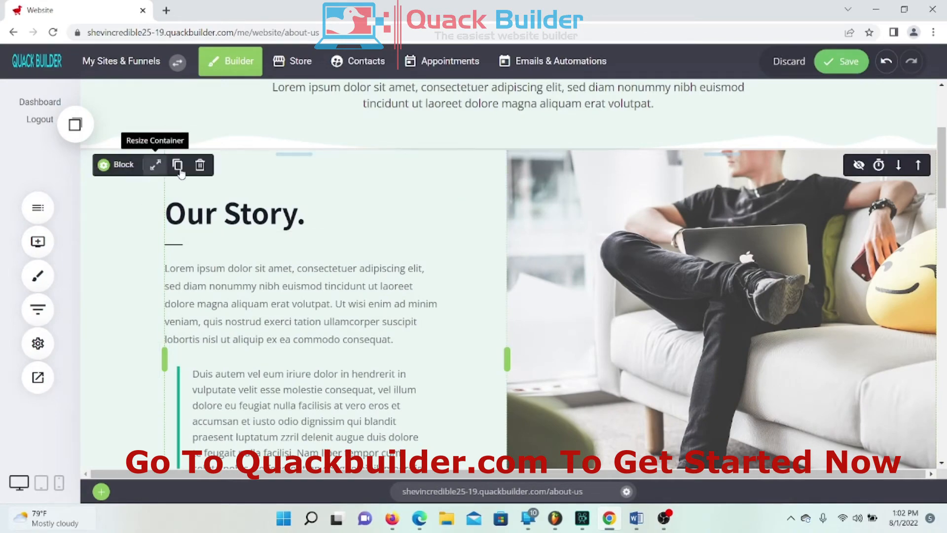
click(198, 167)
click(515, 284)
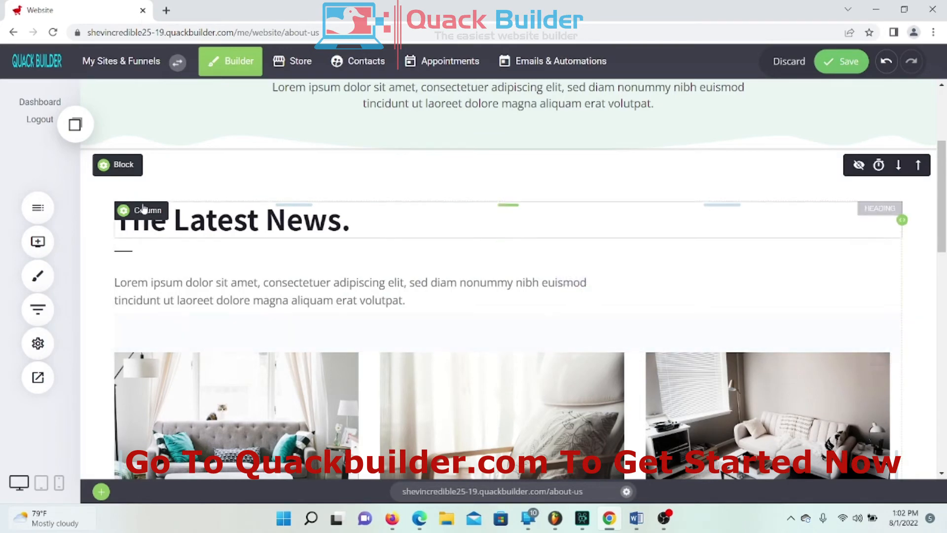
mouse_move(114, 160)
click(199, 166)
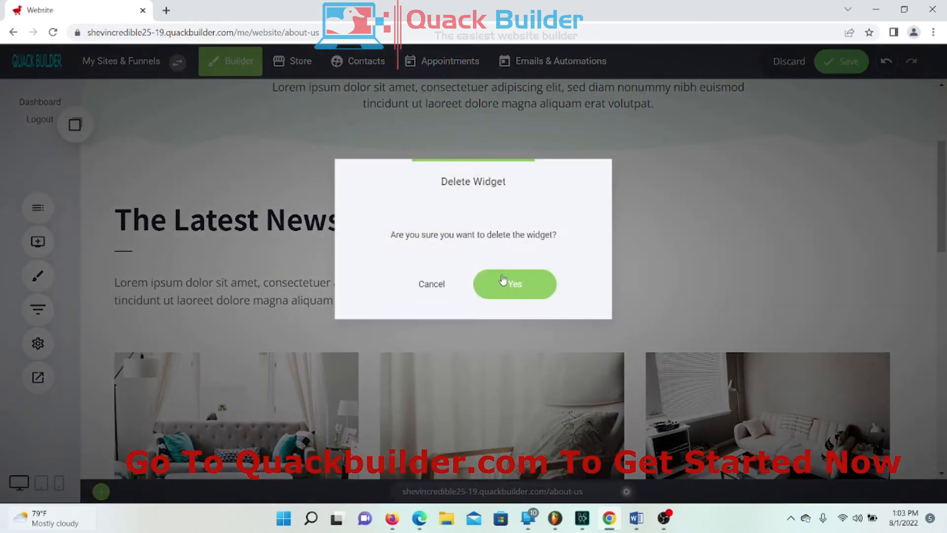
click(500, 281)
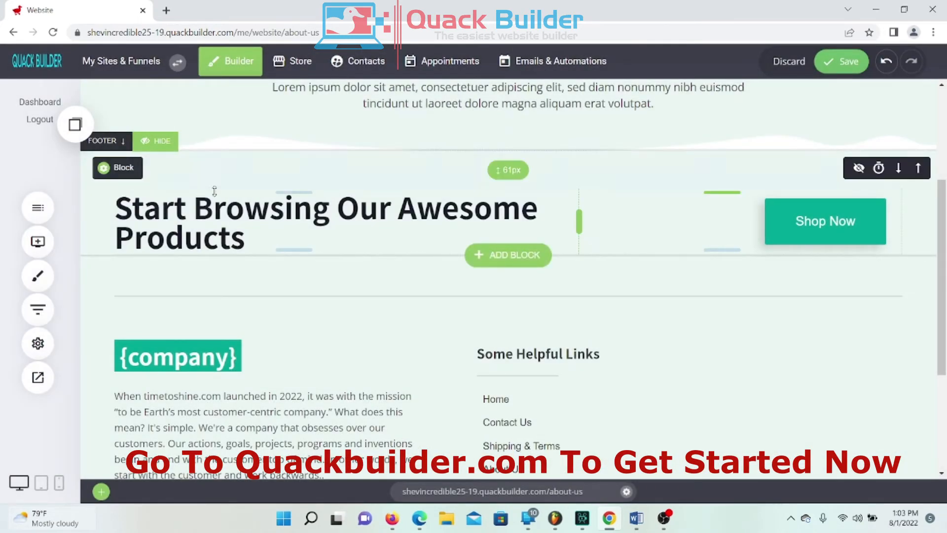
scroll(526, 387, up, 4)
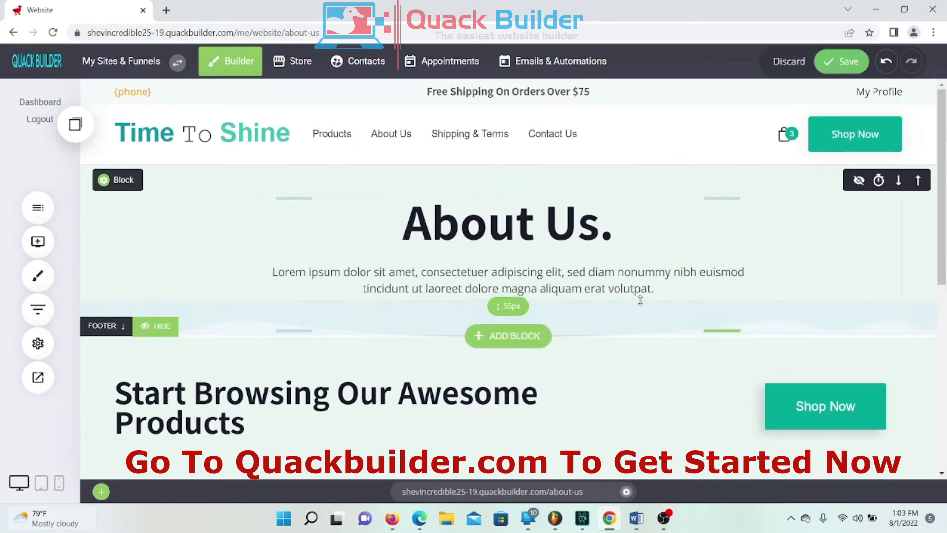
scroll(187, 266, down, 1)
Step: Add a new Container widget below the About Us section
click(37, 241)
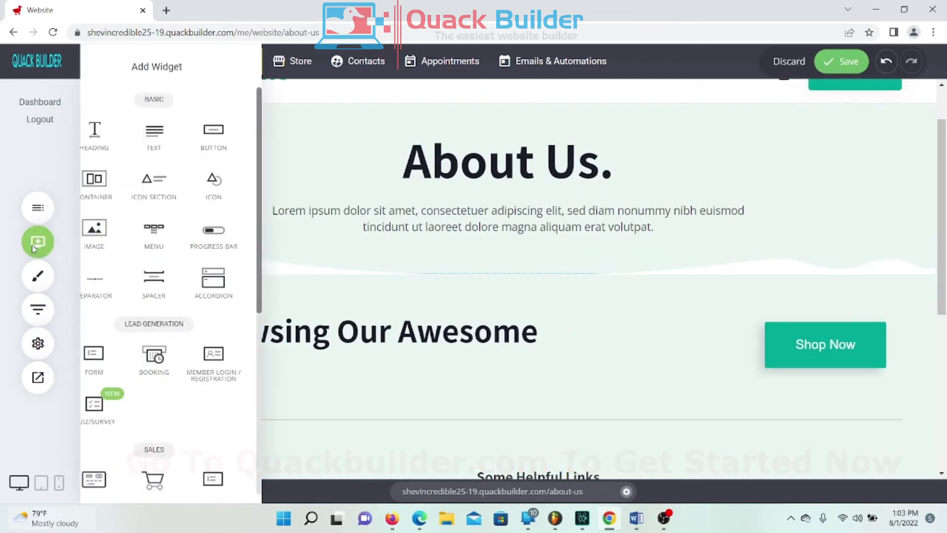
click(43, 250)
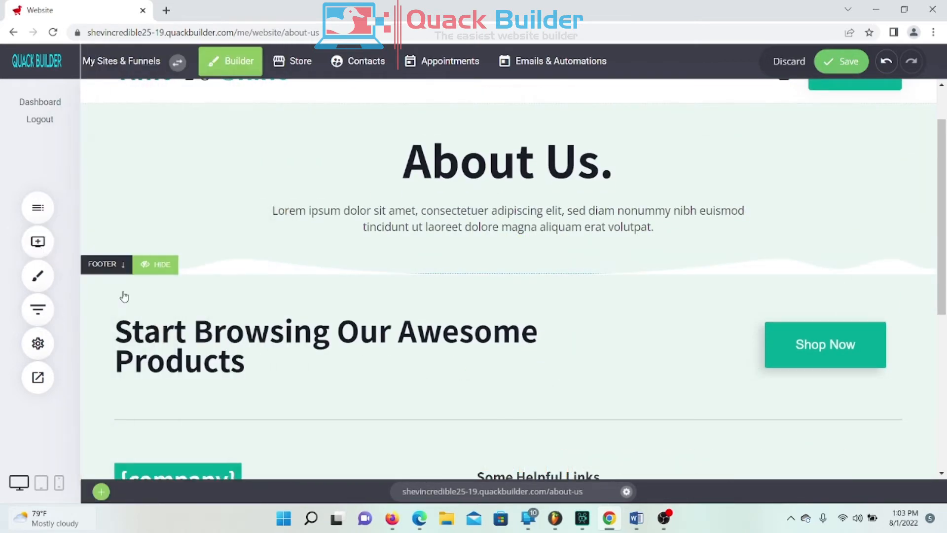
click(44, 244)
drag(106, 182, 328, 264)
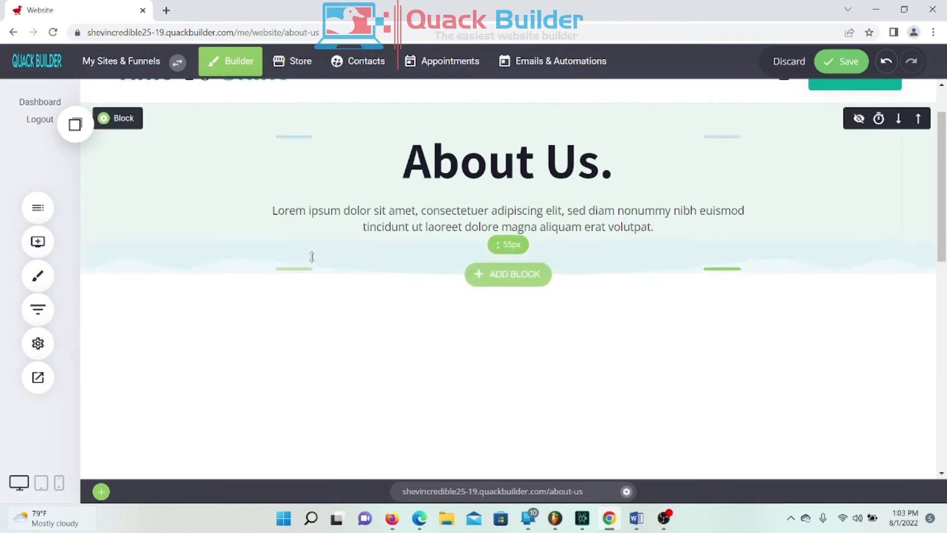
scroll(372, 127, down, 3)
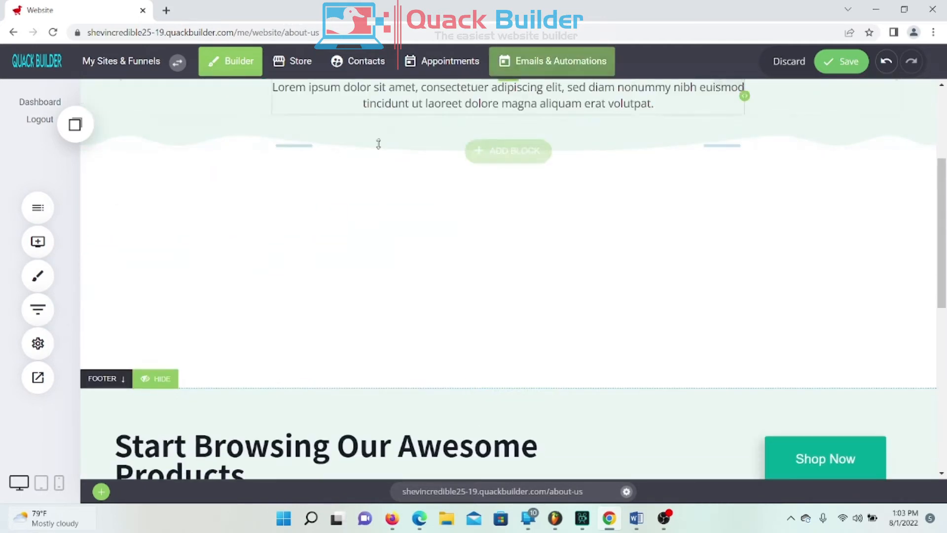
Step: Place a Text widget with placeholder Lorem ipsum paragraph inside the new container
click(43, 255)
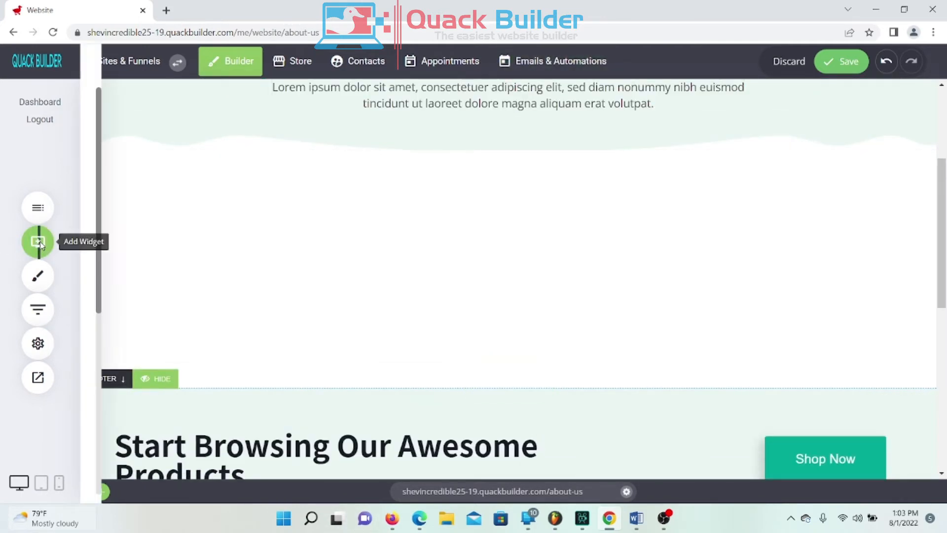
drag(184, 146, 479, 217)
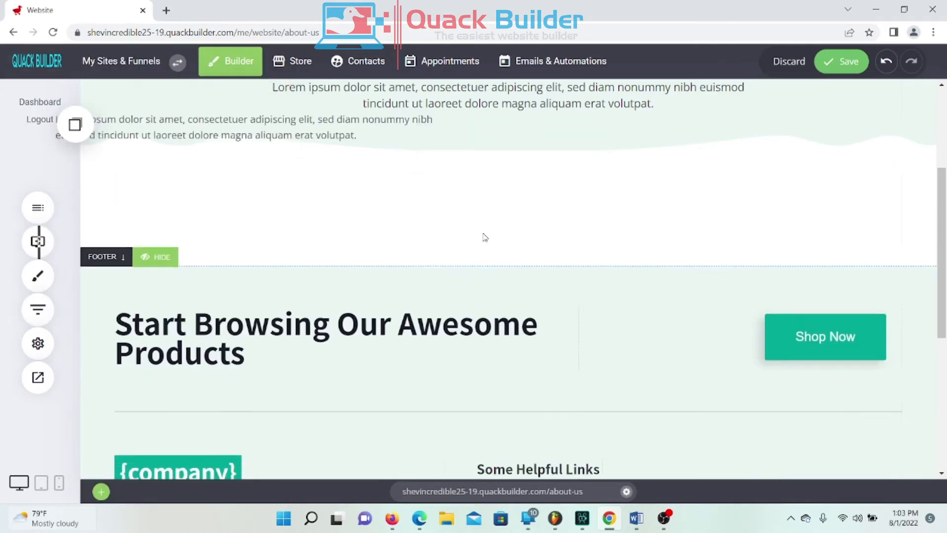
scroll(619, 308, up, 4)
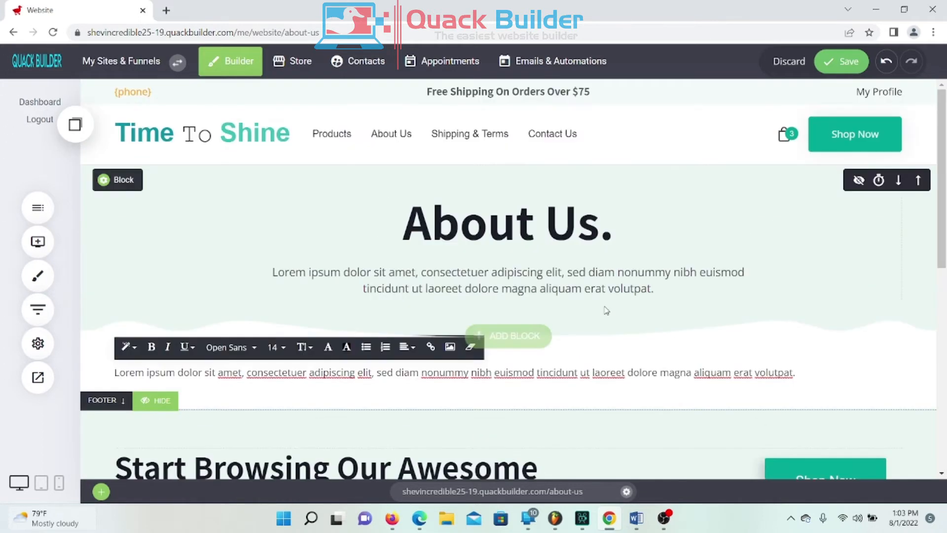
scroll(618, 309, down, 3)
Step: Copy the three About Us paragraphs from the Word Website Information document and return to Chrome
click(644, 522)
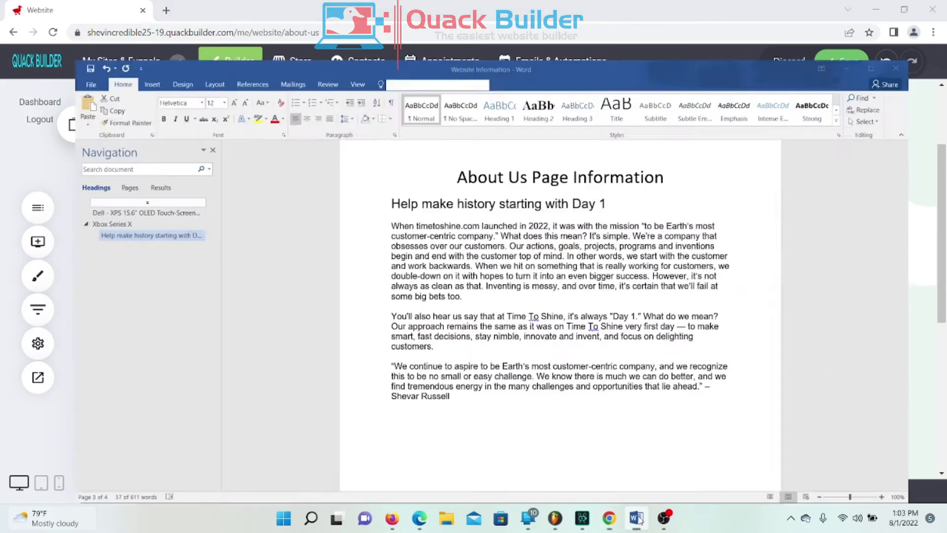
click(380, 199)
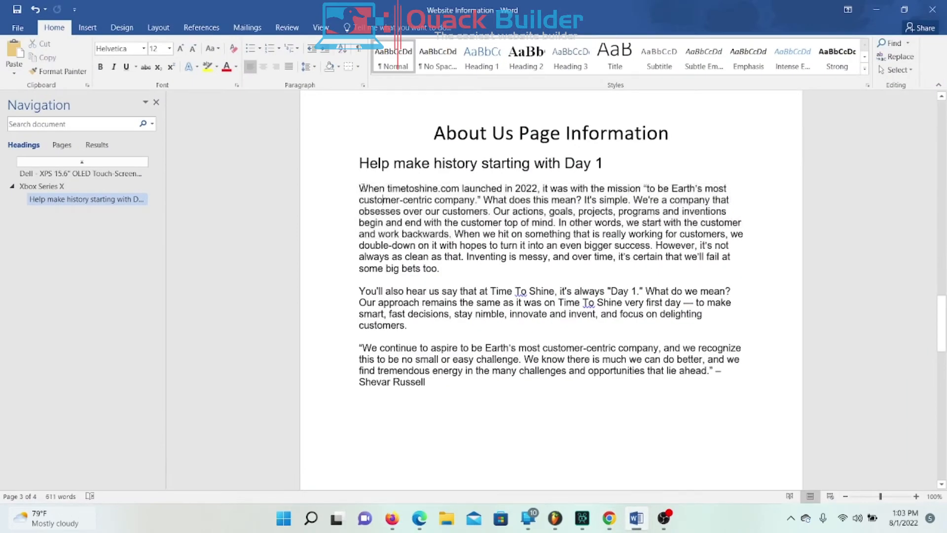
drag(361, 187, 450, 393)
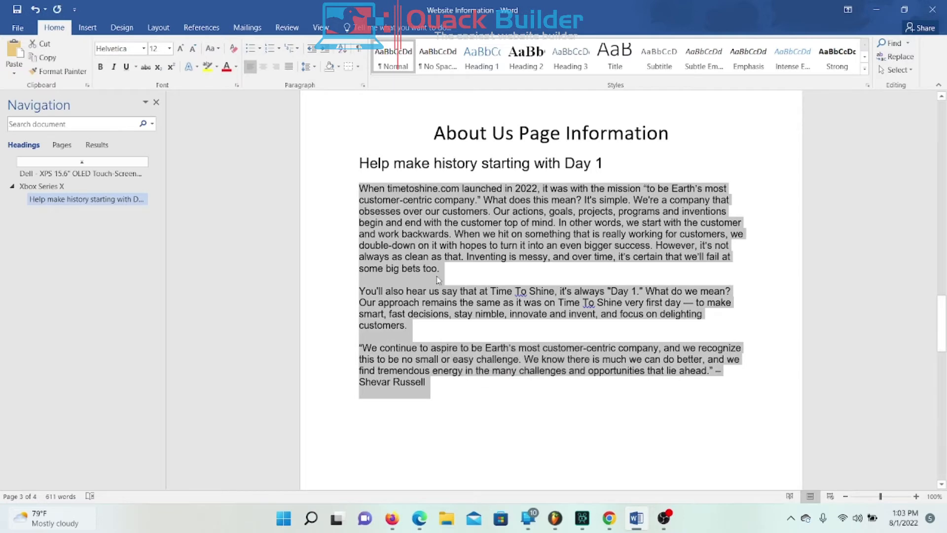
right_click(432, 254)
click(472, 274)
click(636, 521)
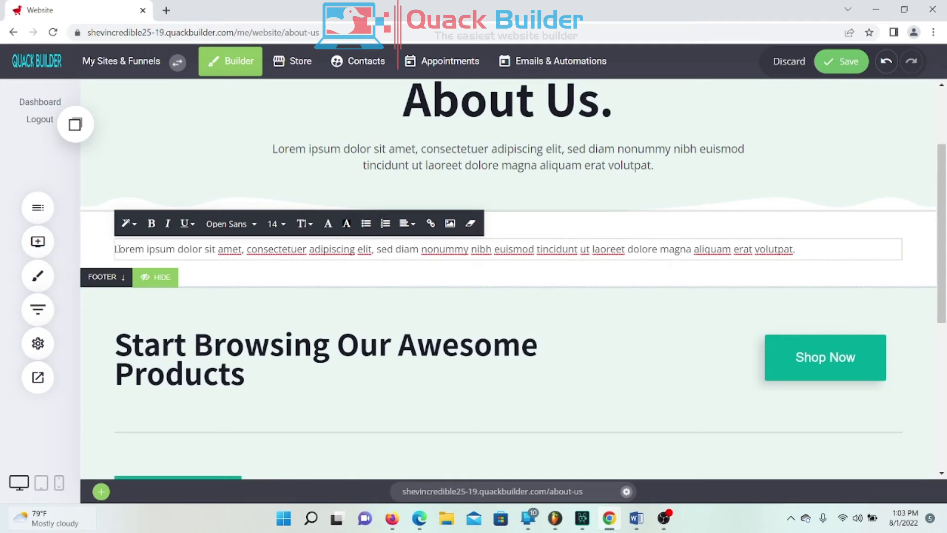
Step: Paste the Word paragraphs over the Lorem placeholder and drag the footer's top padding to about 231px
drag(115, 249, 944, 312)
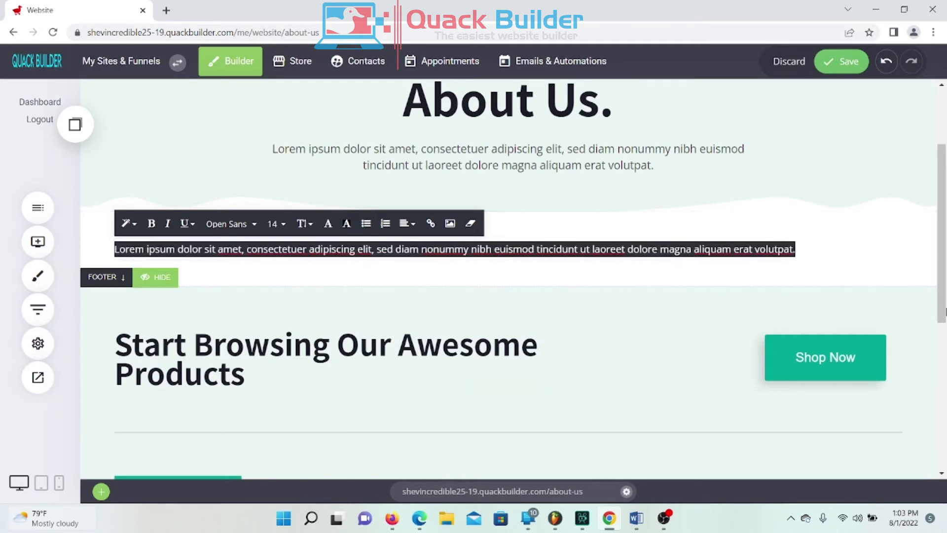
key(ctrl+v)
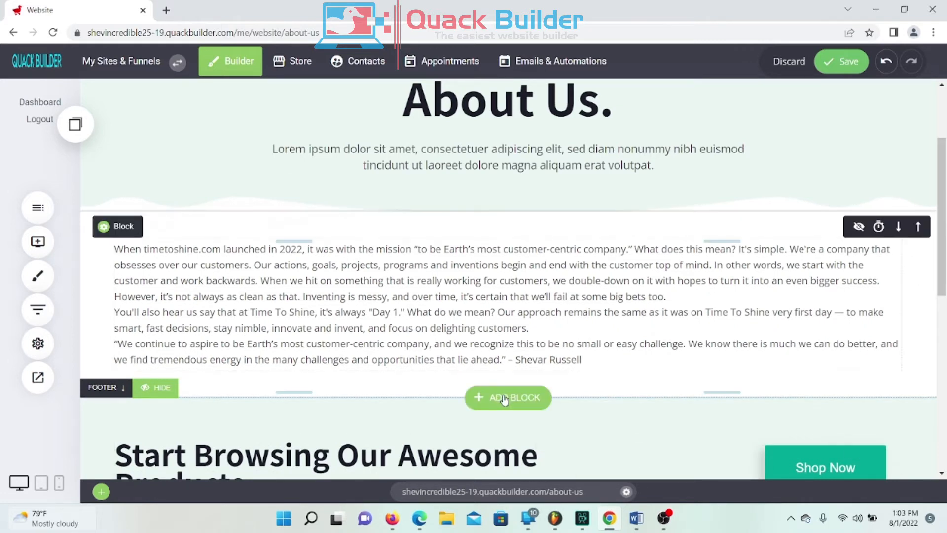
drag(439, 389, 463, 505)
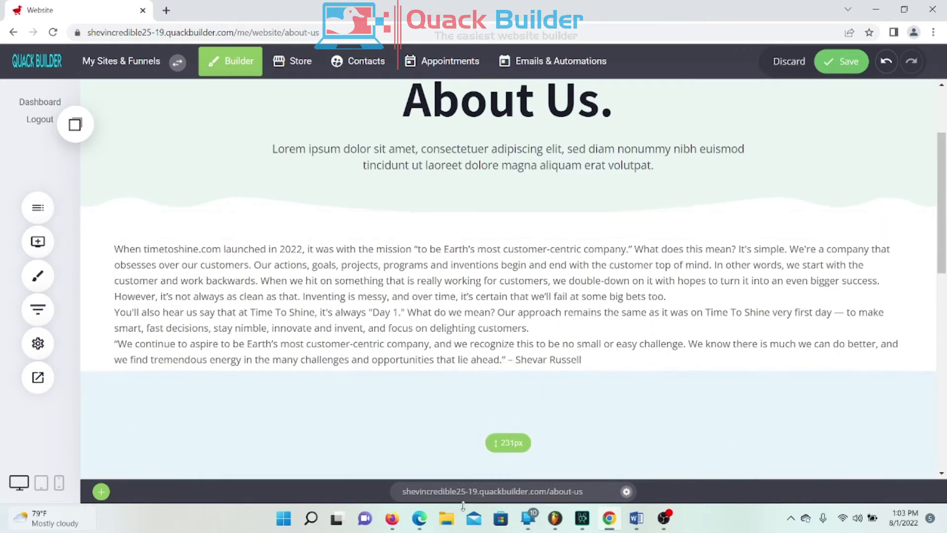
scroll(492, 261, up, 3)
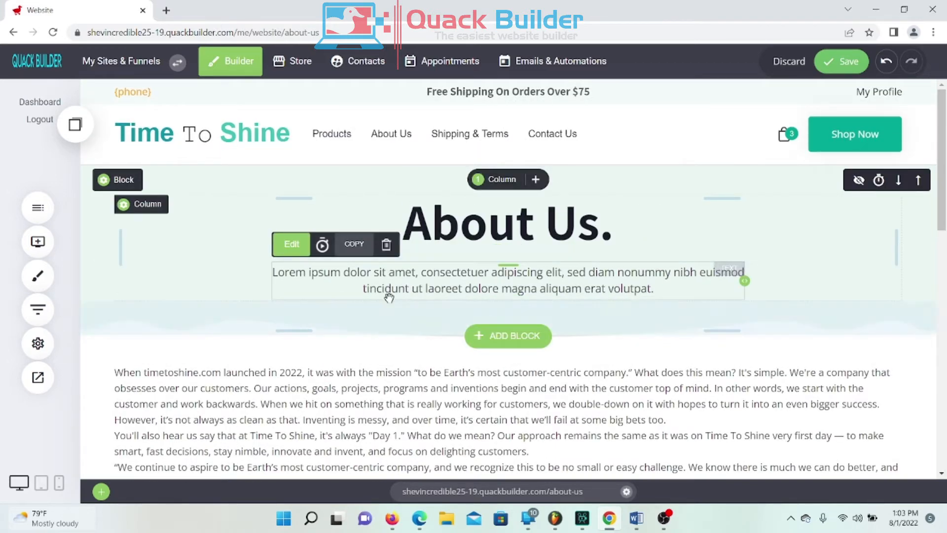
Step: Delete the Lorem ipsum subtitle beneath the About Us heading
click(387, 245)
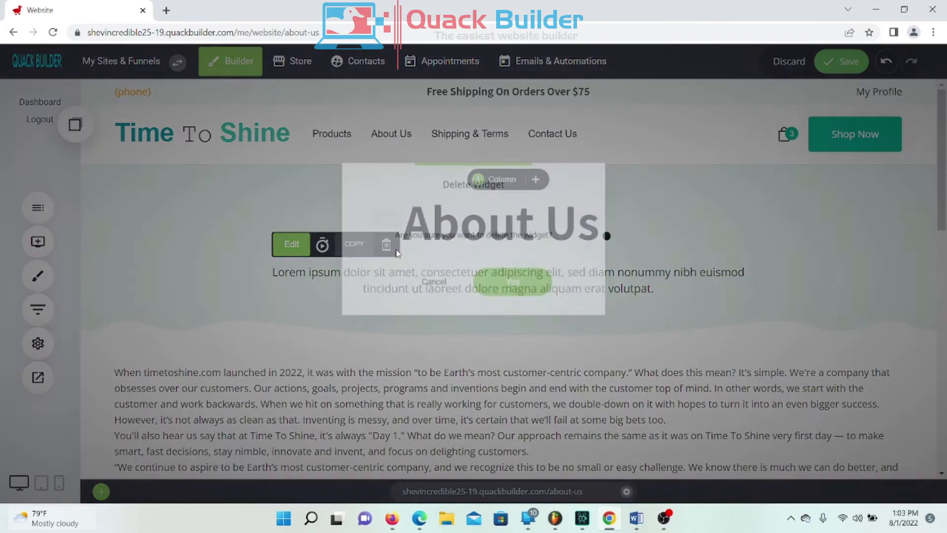
click(429, 286)
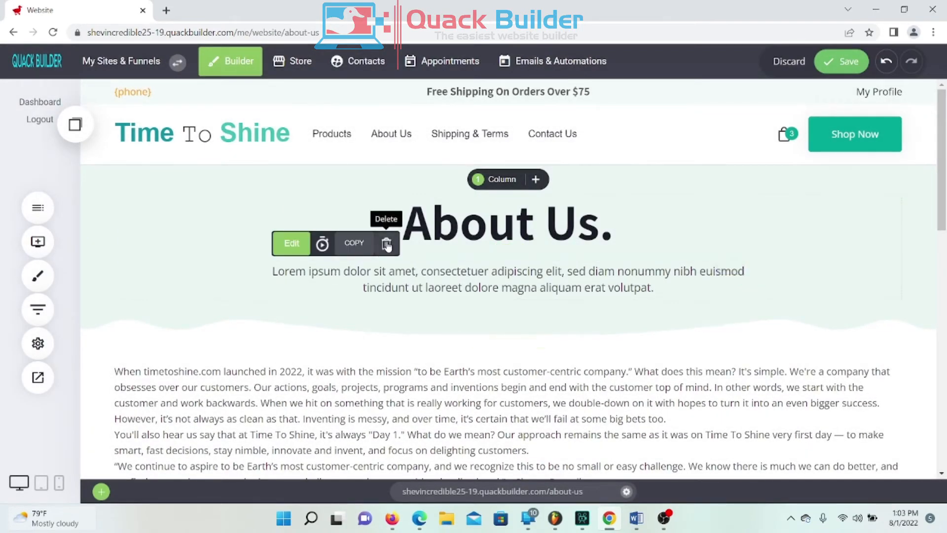
click(386, 244)
click(525, 297)
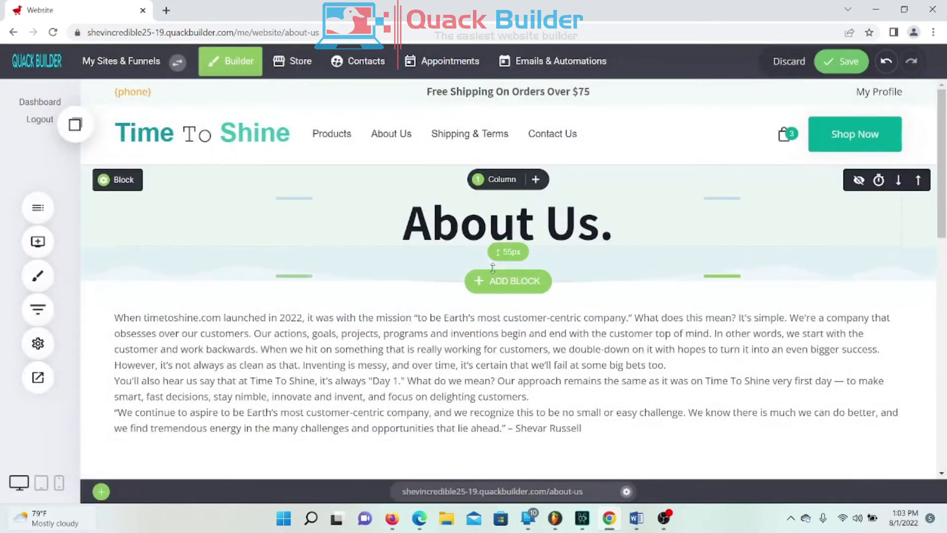
Step: Reduce the heading block's padding and the spacing above the body text
drag(494, 258, 494, 256)
drag(443, 192, 414, 174)
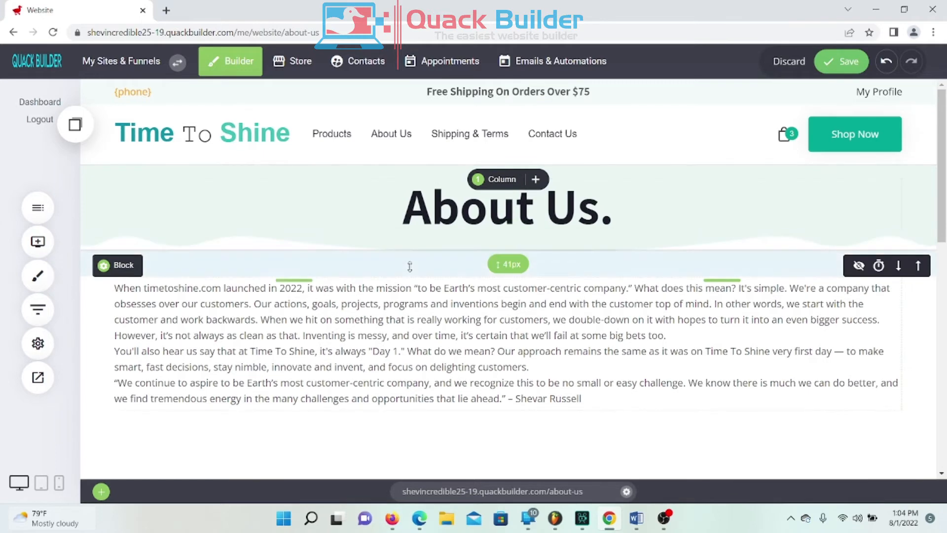
drag(408, 266, 407, 296)
scroll(771, 341, down, 3)
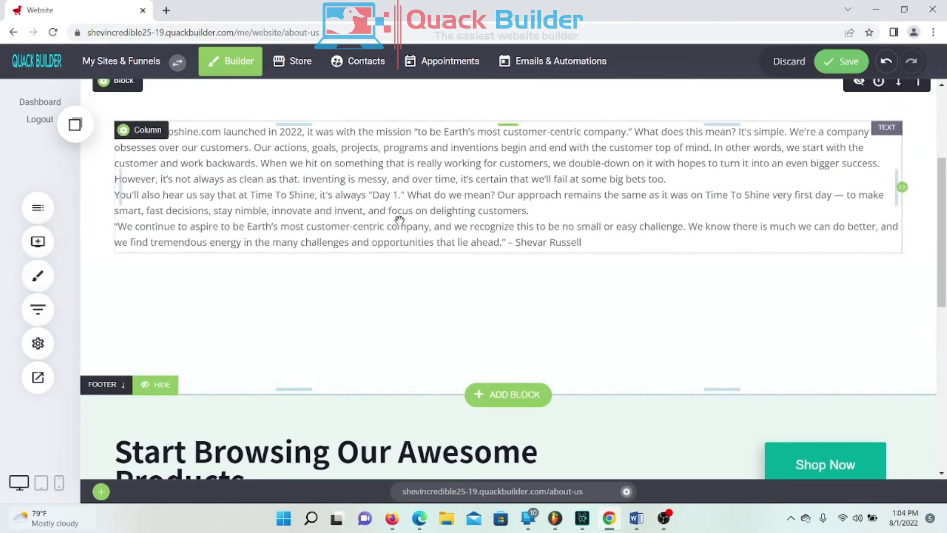
scroll(397, 219, up, 1)
Step: Set all of the About Us body text to font size 18
click(280, 249)
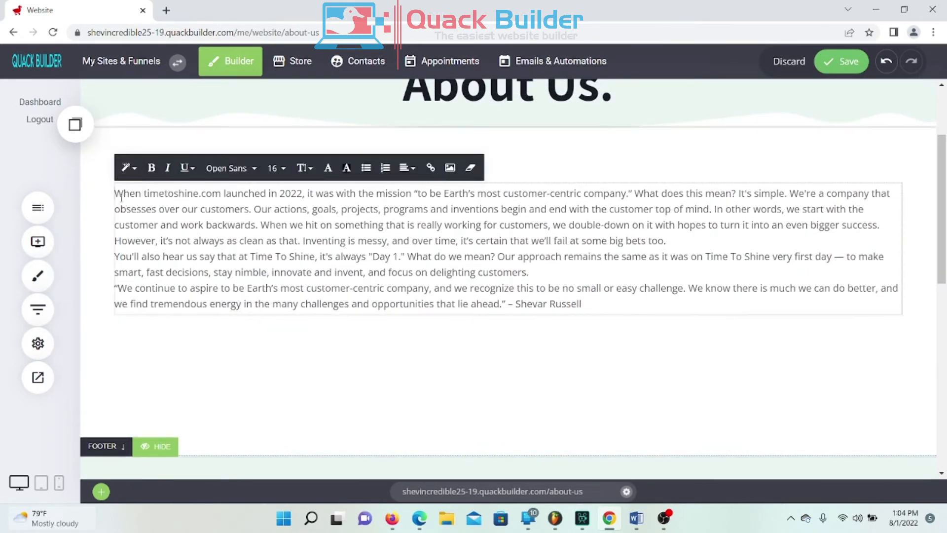
drag(116, 193, 676, 398)
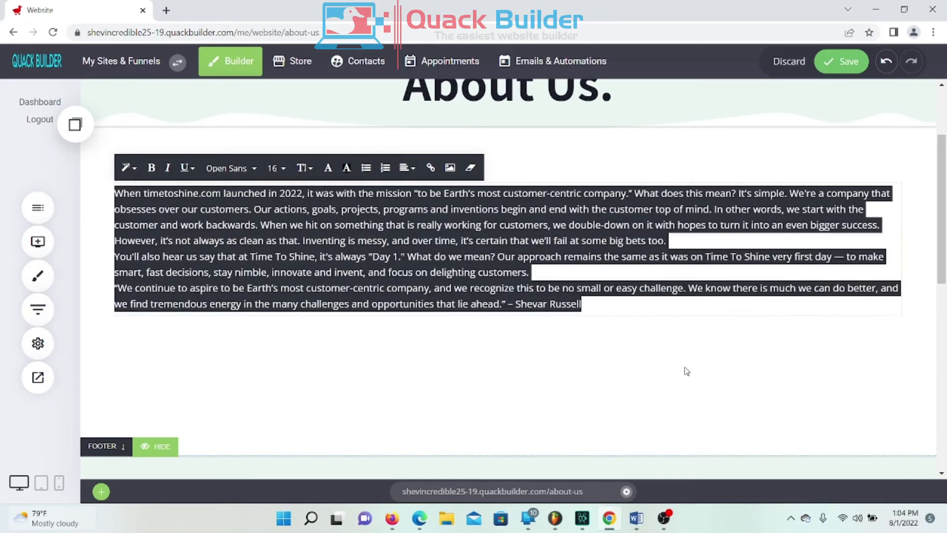
click(280, 170)
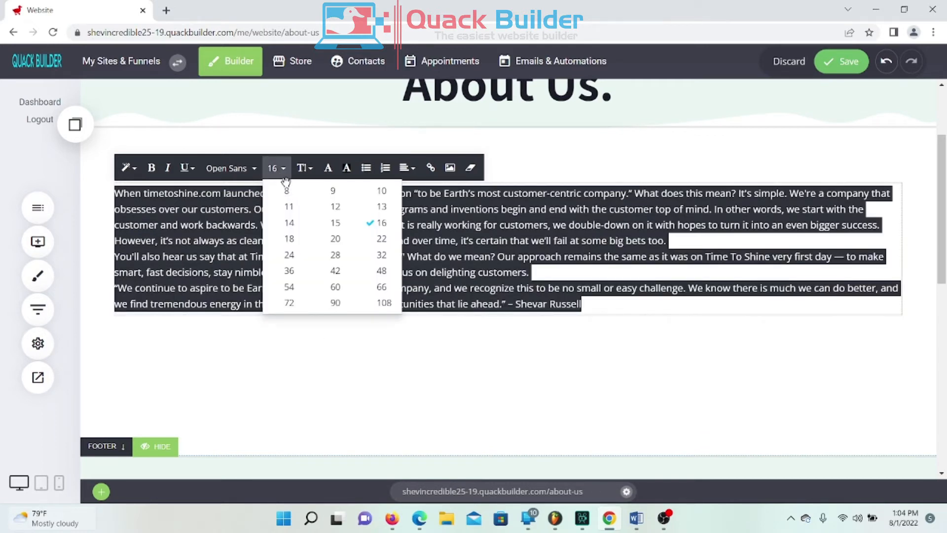
click(290, 239)
click(597, 388)
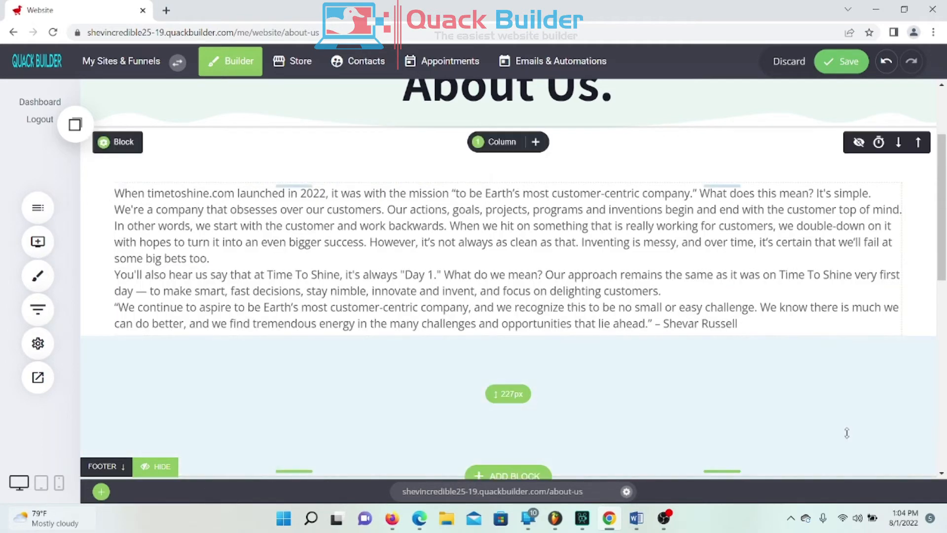
Step: Narrow the body text box to about two-thirds of the page width
scroll(838, 276, up, 1)
scroll(808, 307, up, 1)
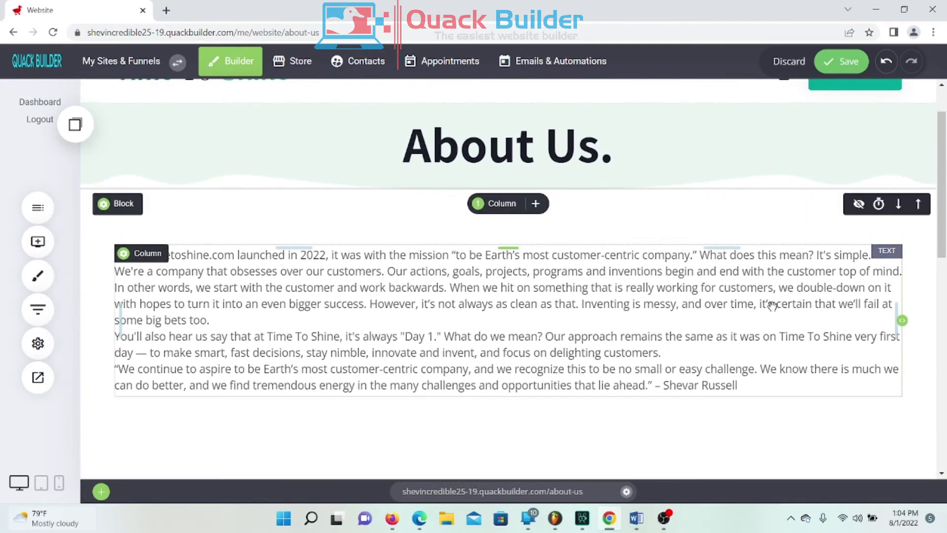
click(432, 321)
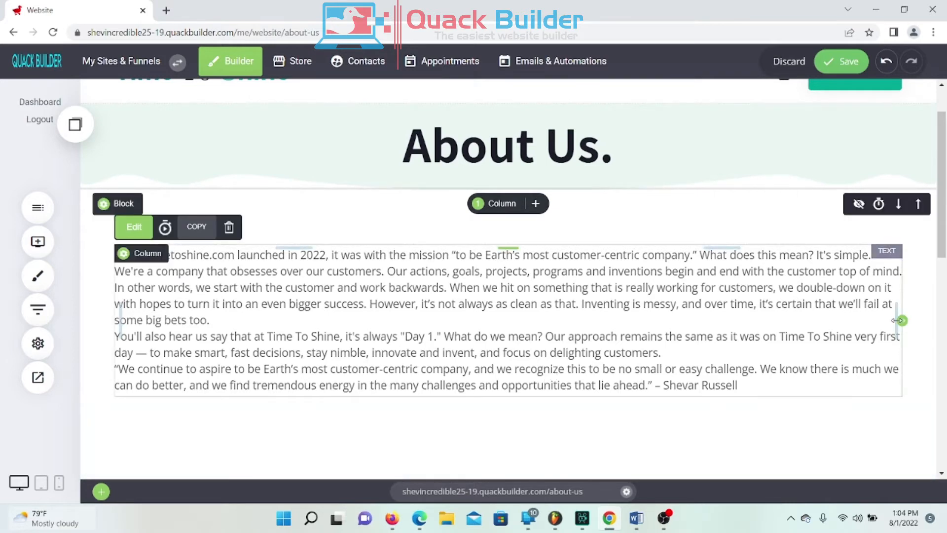
drag(901, 320, 637, 328)
click(434, 297)
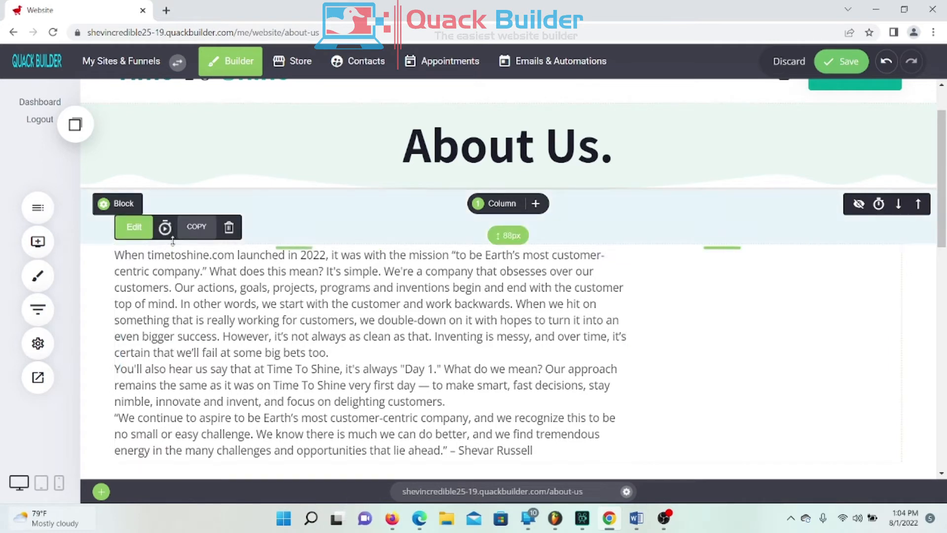
click(206, 367)
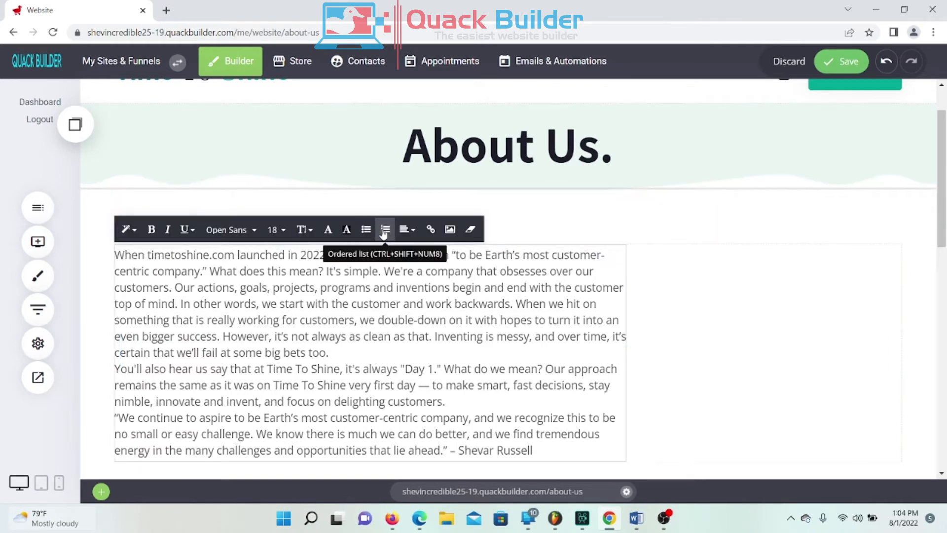
click(106, 322)
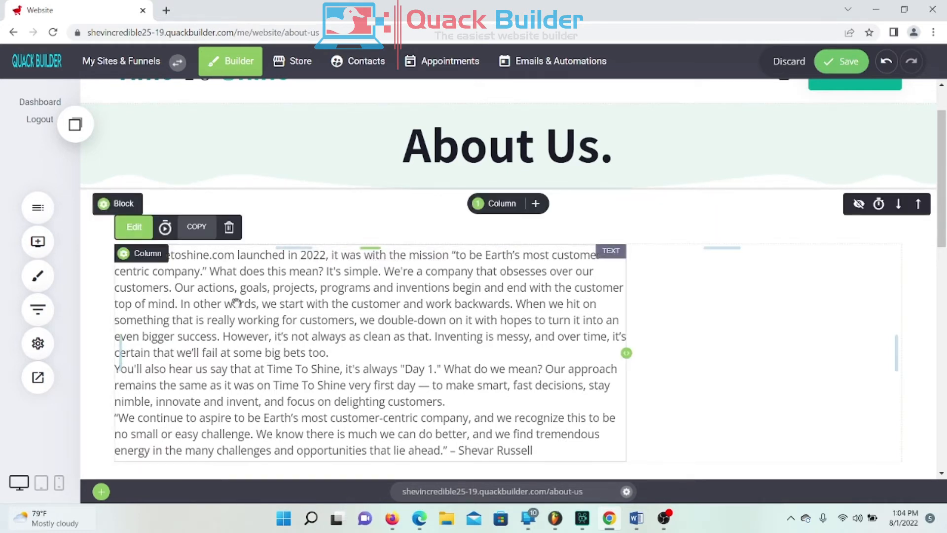
Step: Split the section into three columns and move the text into the middle one
click(499, 204)
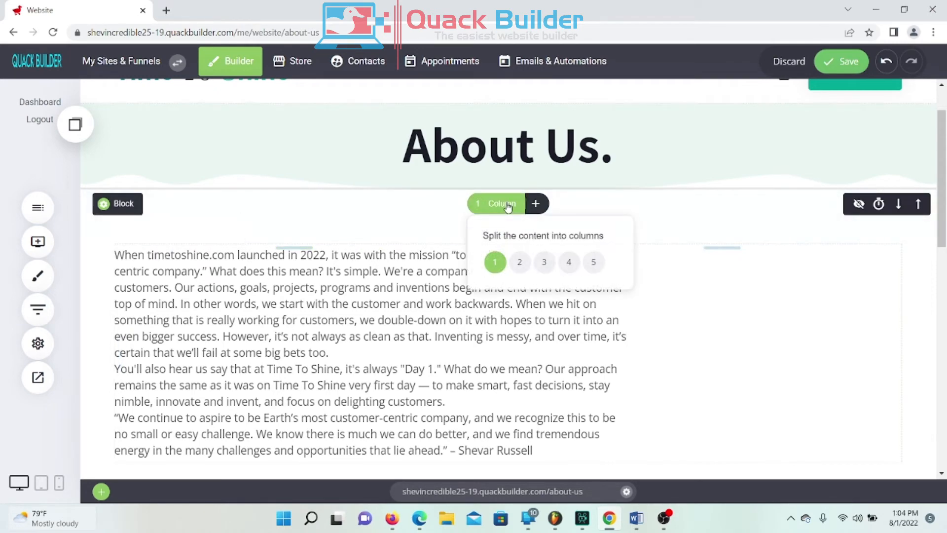
click(543, 272)
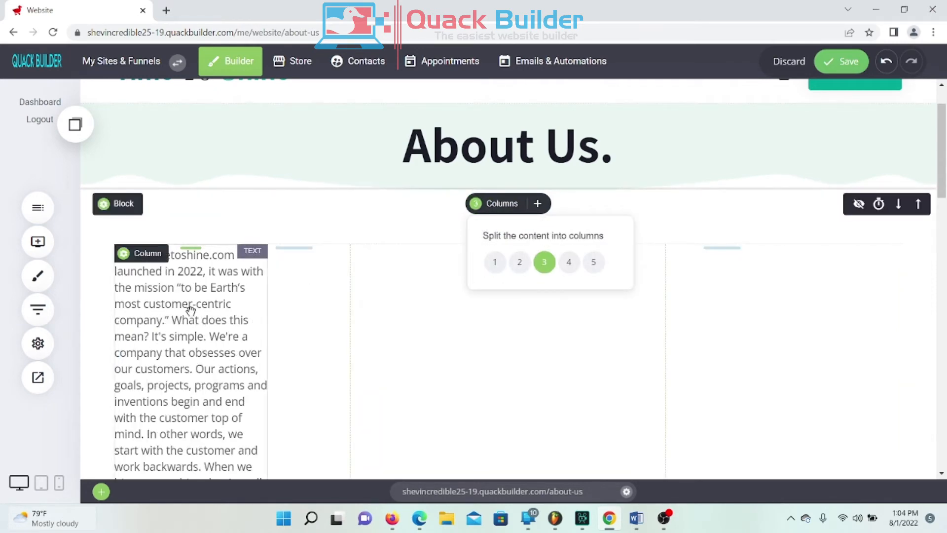
drag(195, 302, 475, 318)
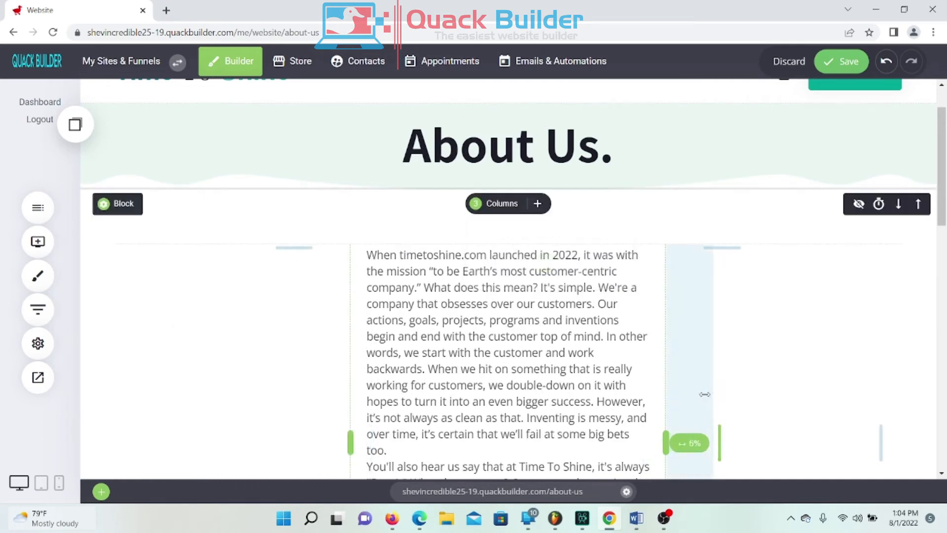
Step: Widen the middle text column to both left and right, then save the page
drag(672, 425, 799, 395)
drag(350, 372, 283, 385)
scroll(733, 306, up, 3)
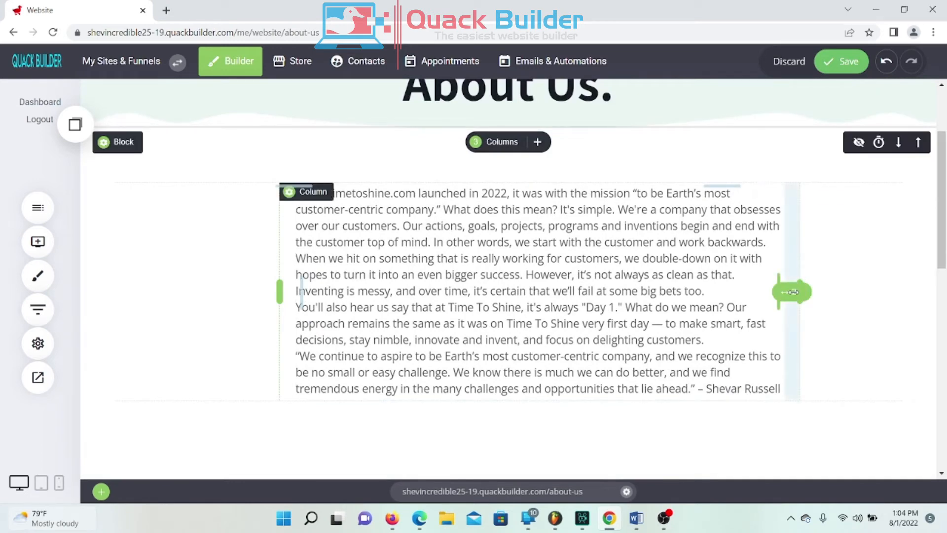
drag(785, 292, 802, 291)
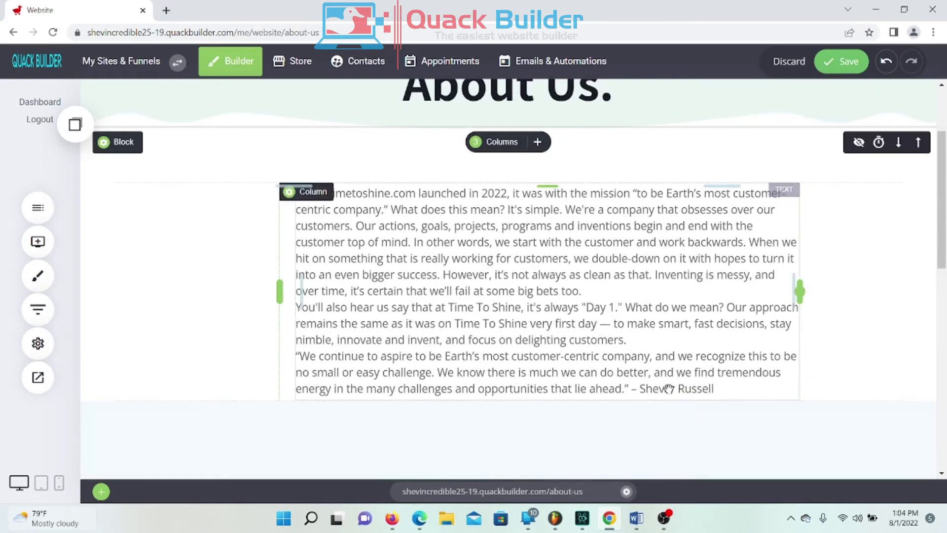
drag(799, 292, 845, 322)
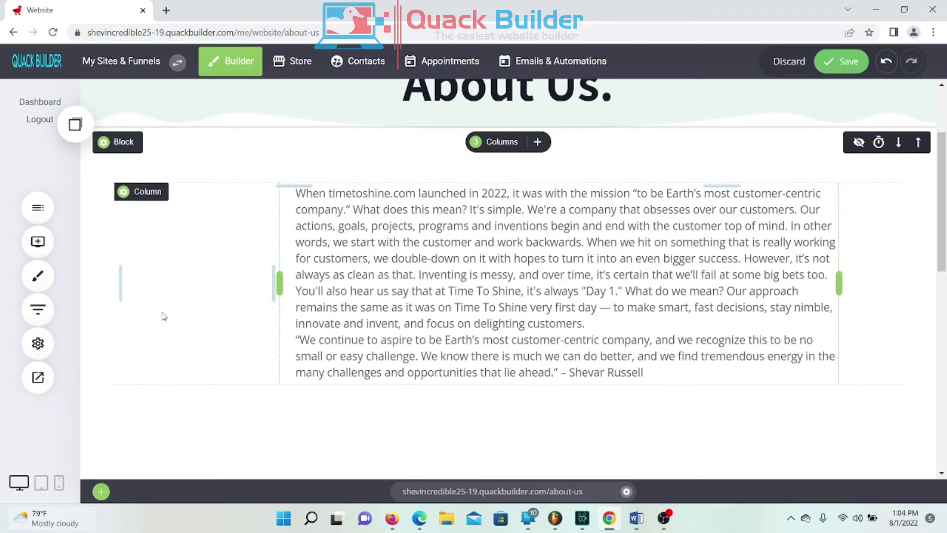
scroll(730, 372, up, 2)
drag(280, 405, 225, 408)
scroll(528, 305, down, 2)
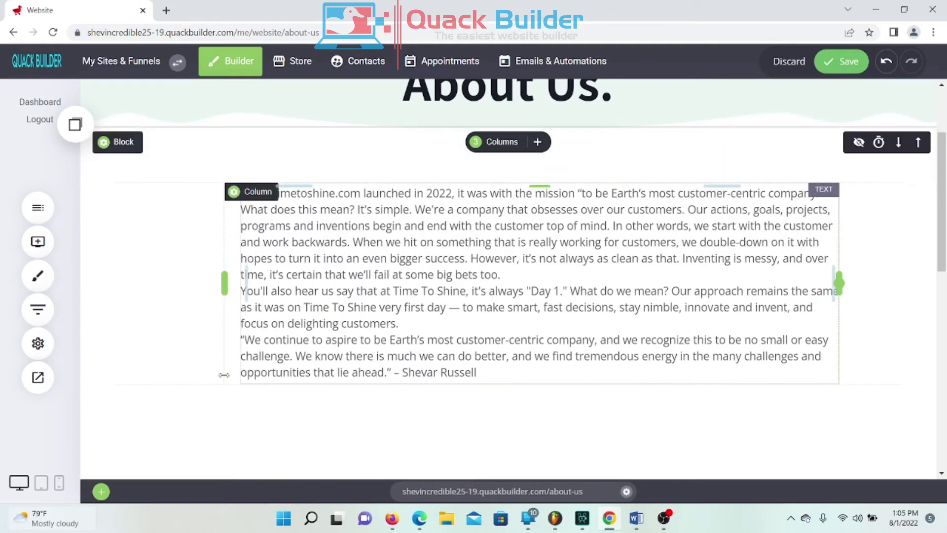
click(500, 341)
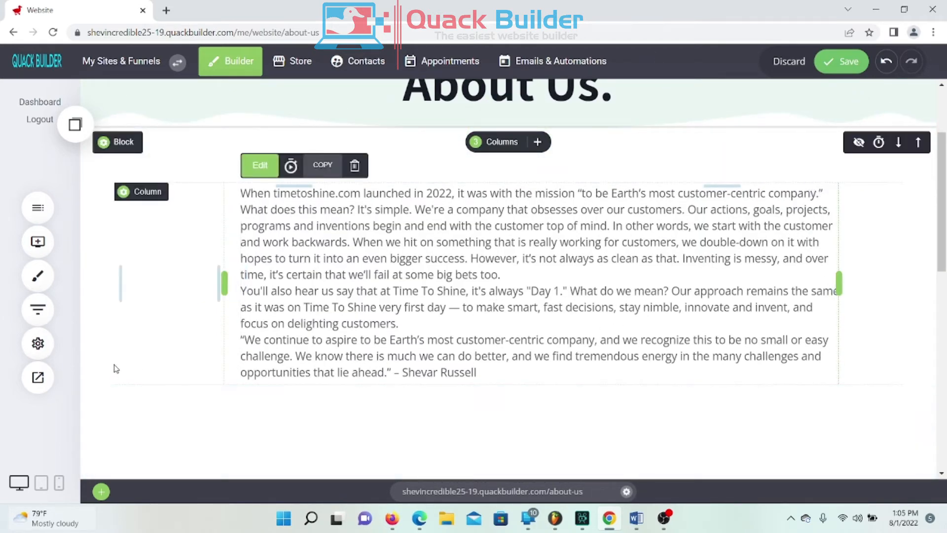
click(848, 64)
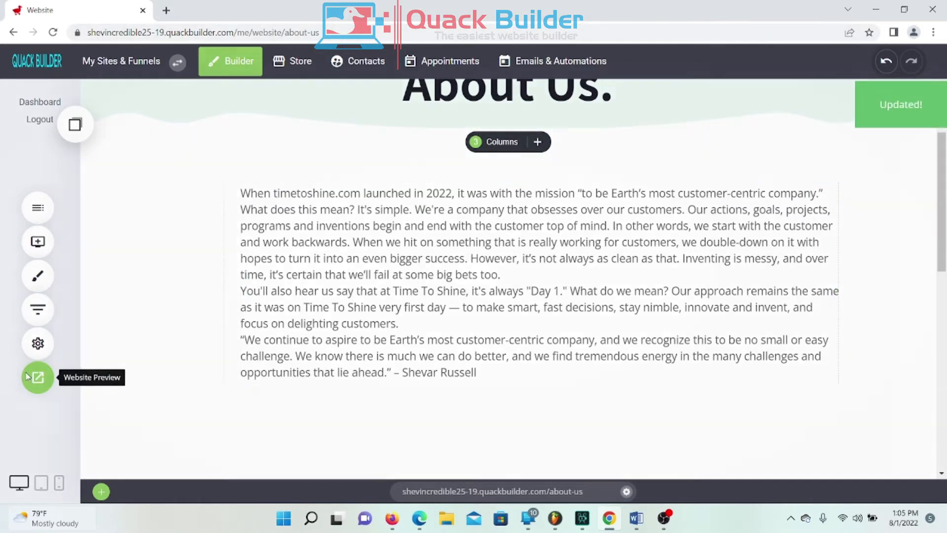
Step: Preview the About Us page in a new browser tab, scroll through it, and return to the builder
click(29, 377)
click(435, 61)
scroll(602, 200, down, 6)
scroll(622, 176, up, 6)
scroll(642, 168, down, 9)
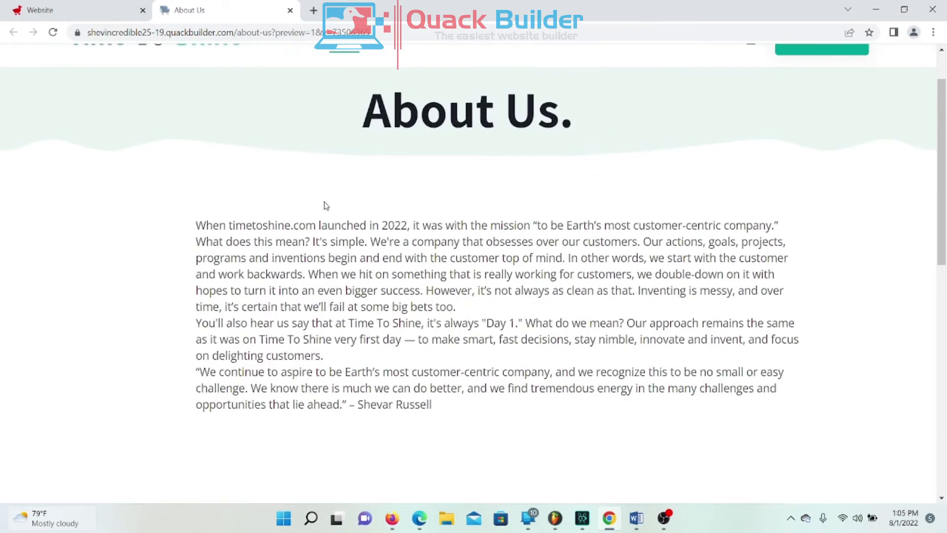
scroll(592, 118, up, 3)
scroll(586, 117, up, 4)
click(90, 12)
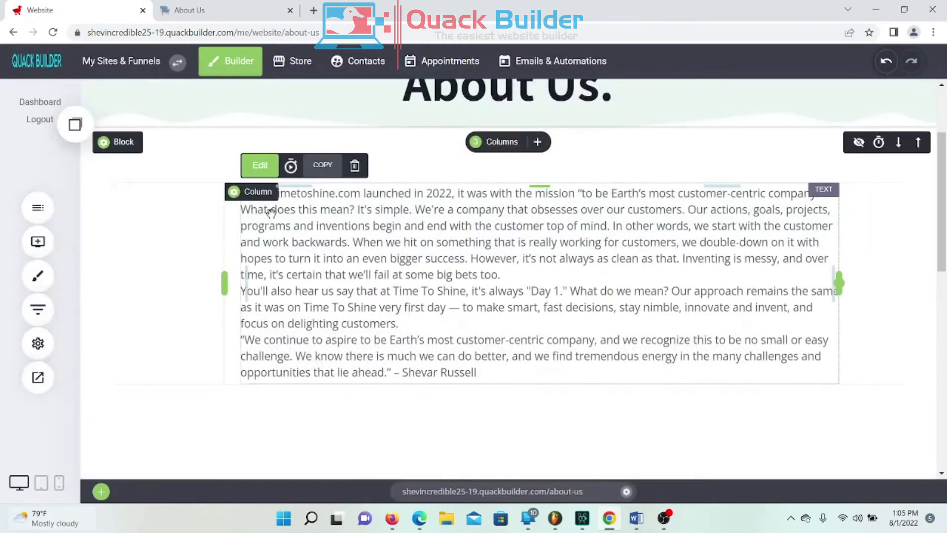
Step: Set all the About Us body text to size 20 and save
click(262, 201)
drag(241, 193, 477, 373)
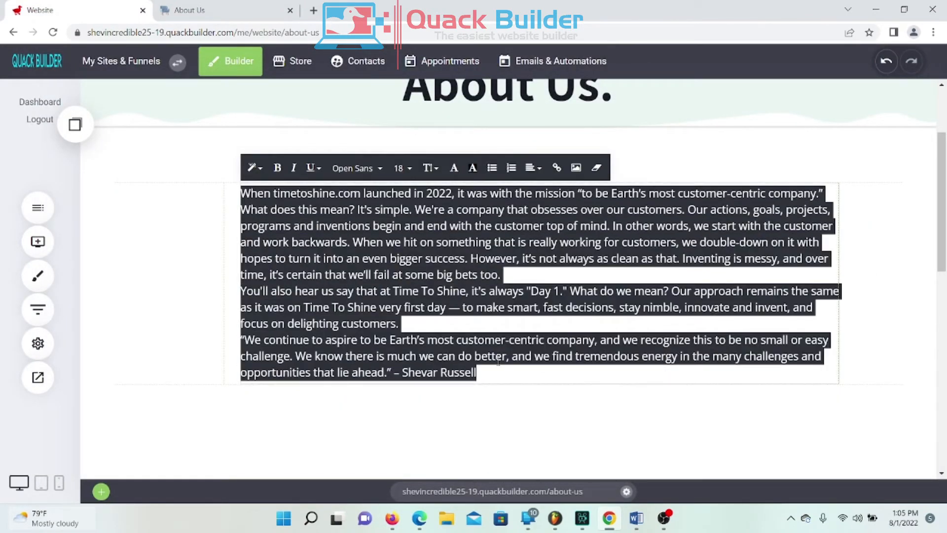
click(401, 170)
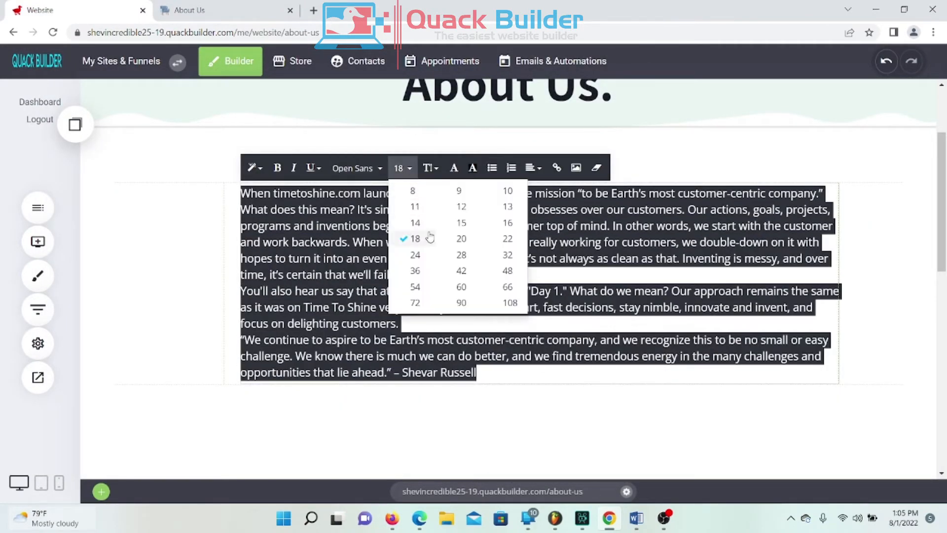
click(464, 238)
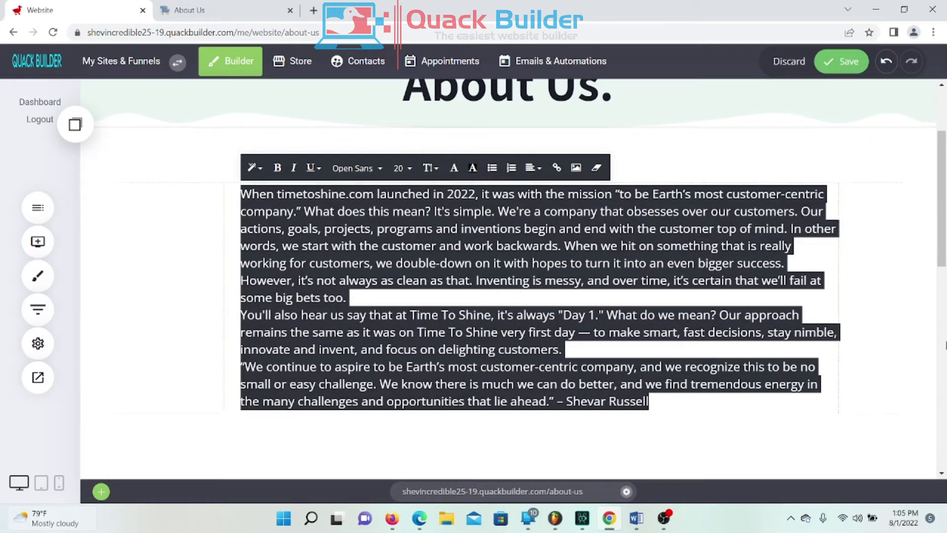
click(887, 292)
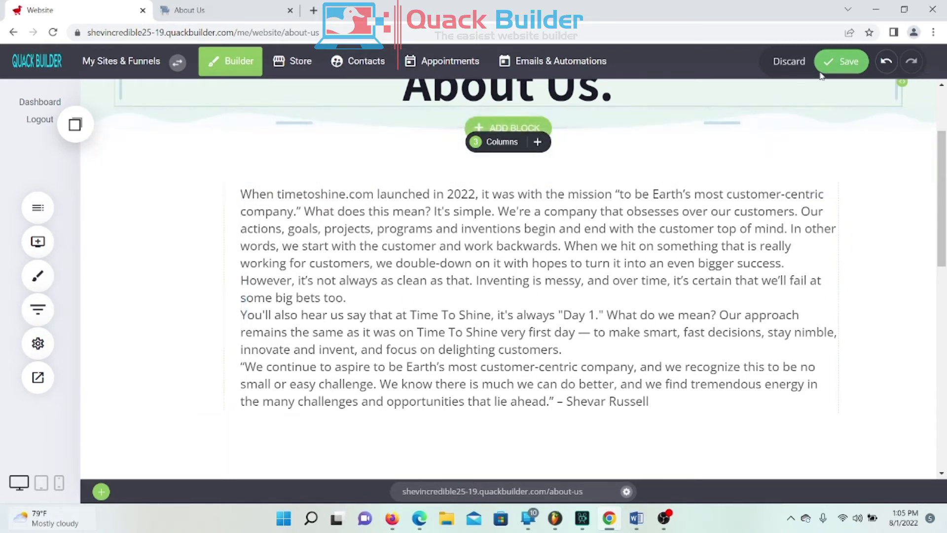
click(841, 61)
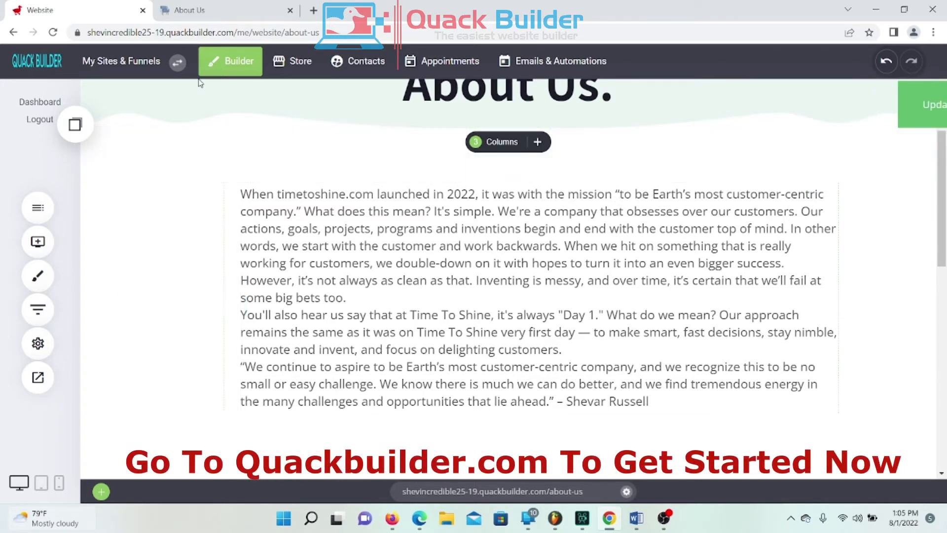
Step: Add a blank line after 'big bets too.', save, and switch to the live preview tab
click(368, 295)
click(344, 298)
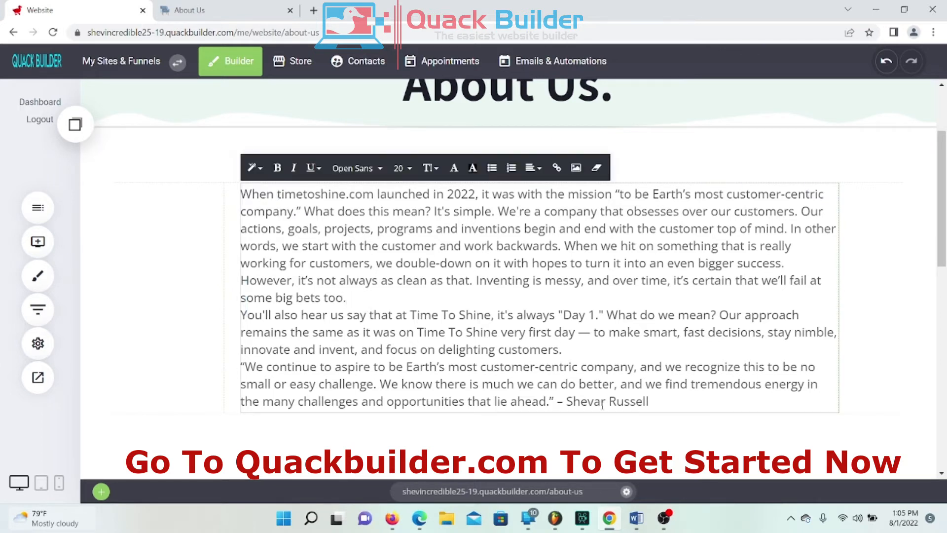
key(Return)
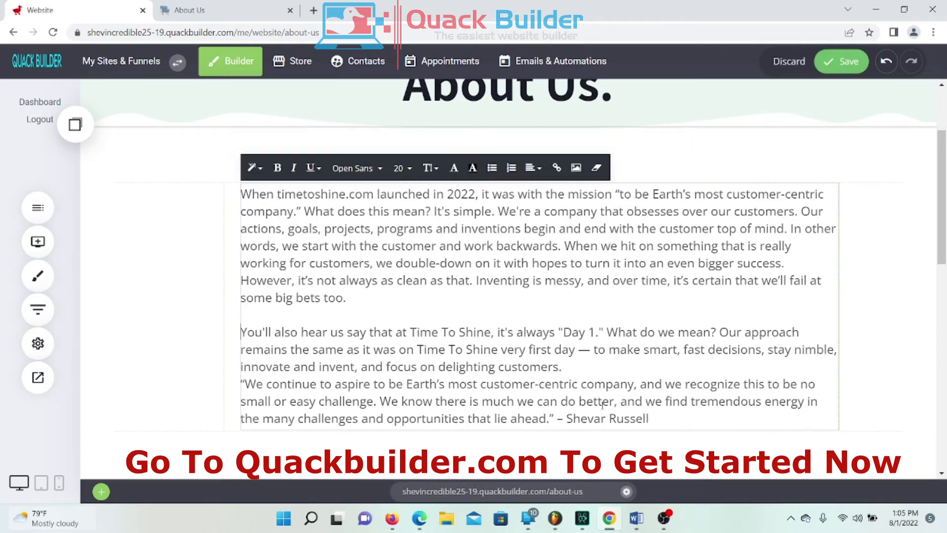
click(841, 61)
click(193, 12)
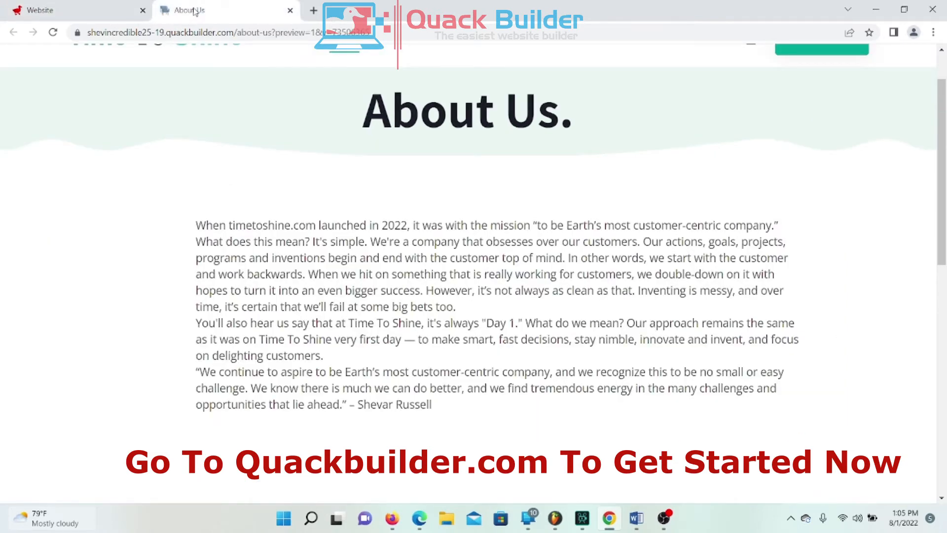
Step: Reload the live preview and scroll through the updated About Us page
right_click(194, 11)
click(244, 89)
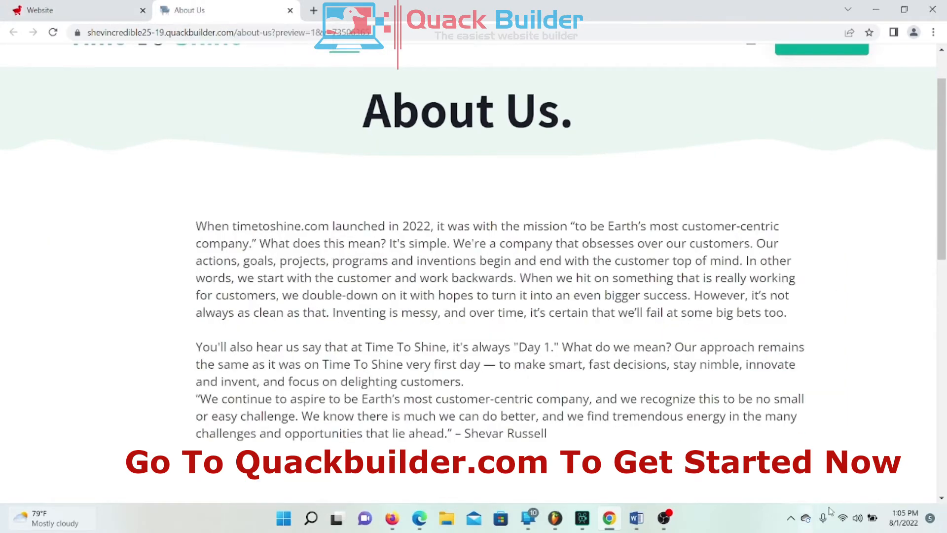
scroll(724, 278, down, 6)
scroll(724, 264, up, 7)
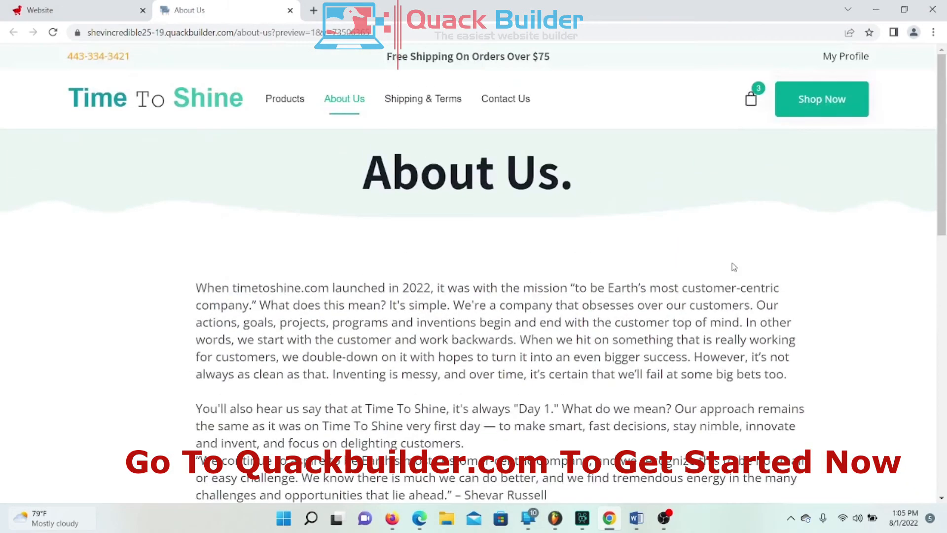
scroll(516, 185, down, 7)
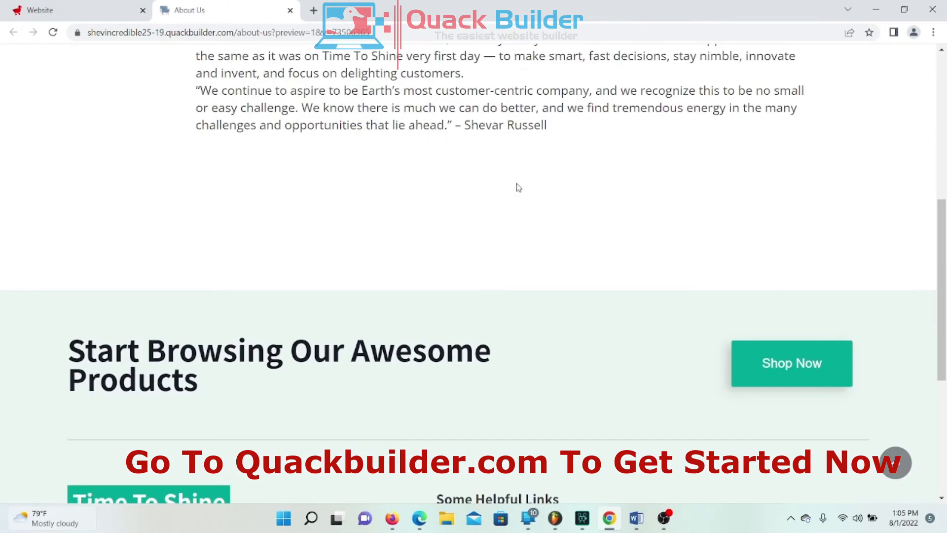
scroll(503, 185, up, 7)
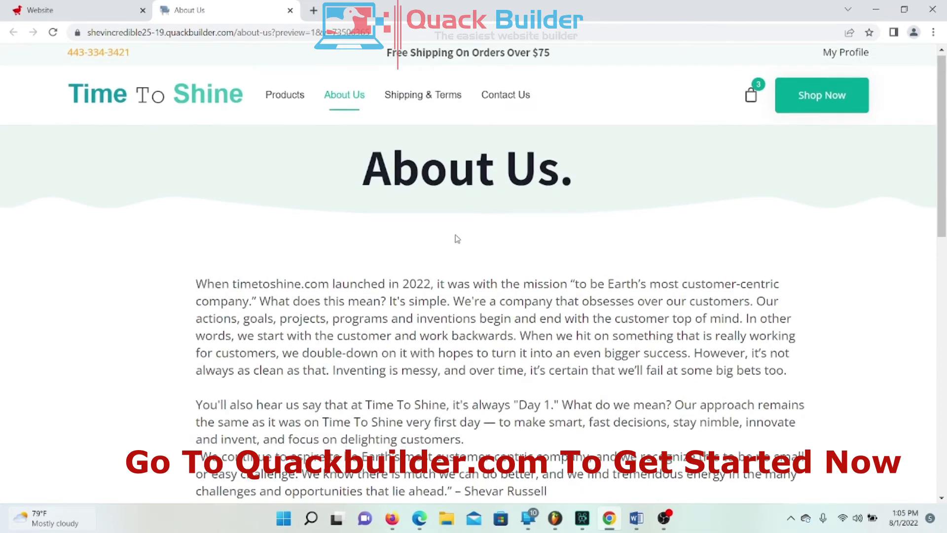
scroll(459, 231, down, 7)
scroll(459, 236, up, 6)
scroll(463, 244, up, 1)
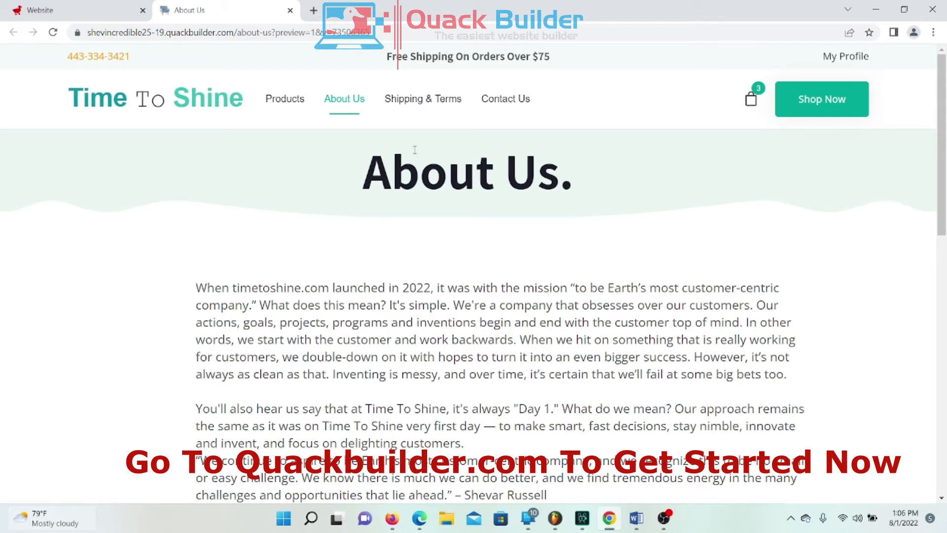
Step: Browse the live Time To Shine home page and the All Products store page
click(159, 101)
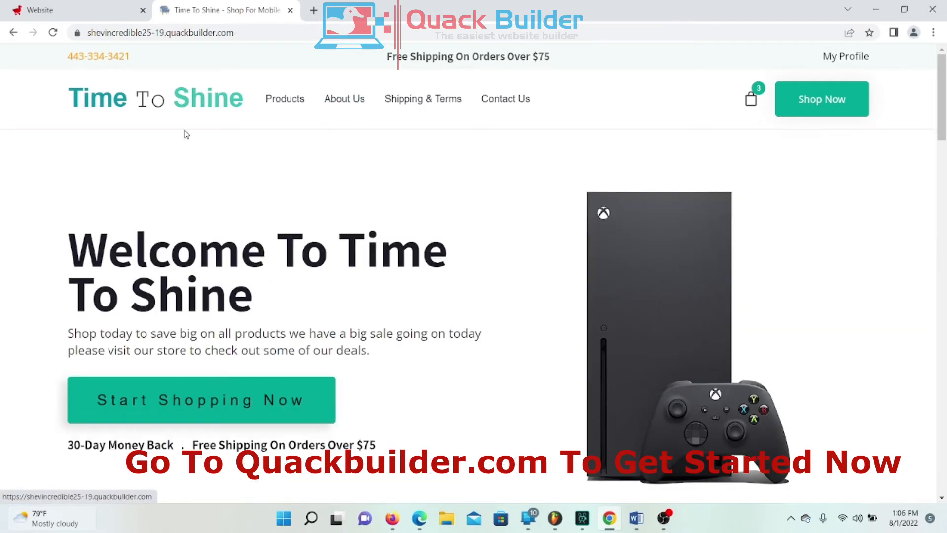
scroll(279, 313, down, 1)
scroll(285, 312, up, 1)
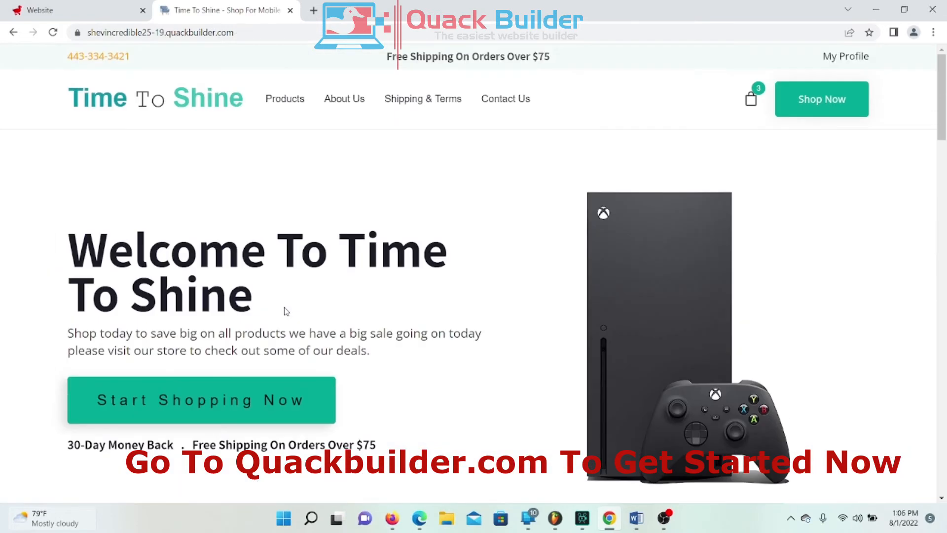
click(295, 101)
scroll(391, 275, down, 6)
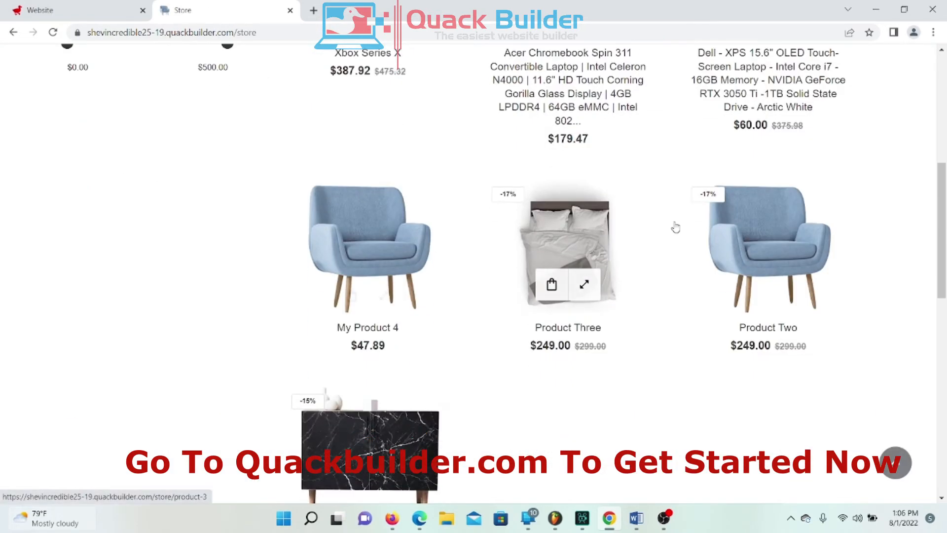
scroll(684, 244, down, 5)
scroll(683, 243, up, 13)
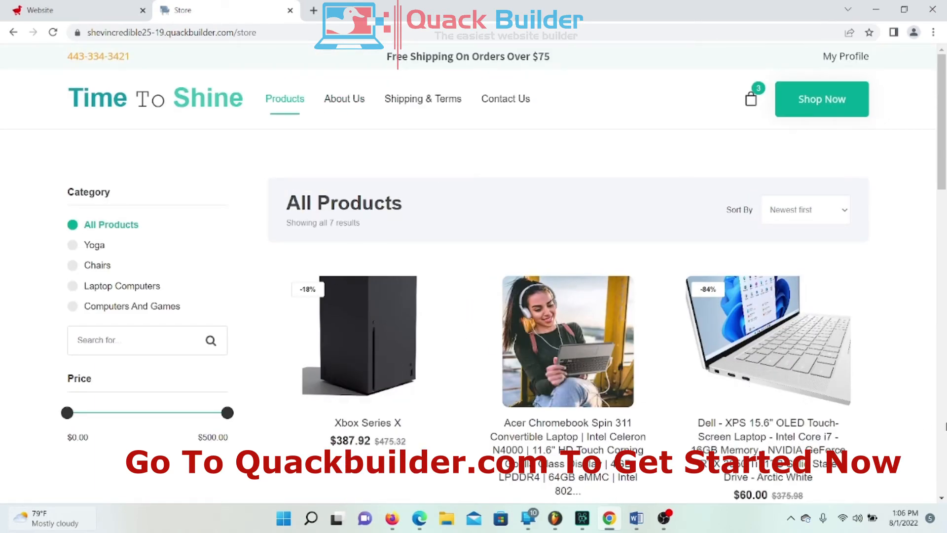
scroll(545, 339, down, 1)
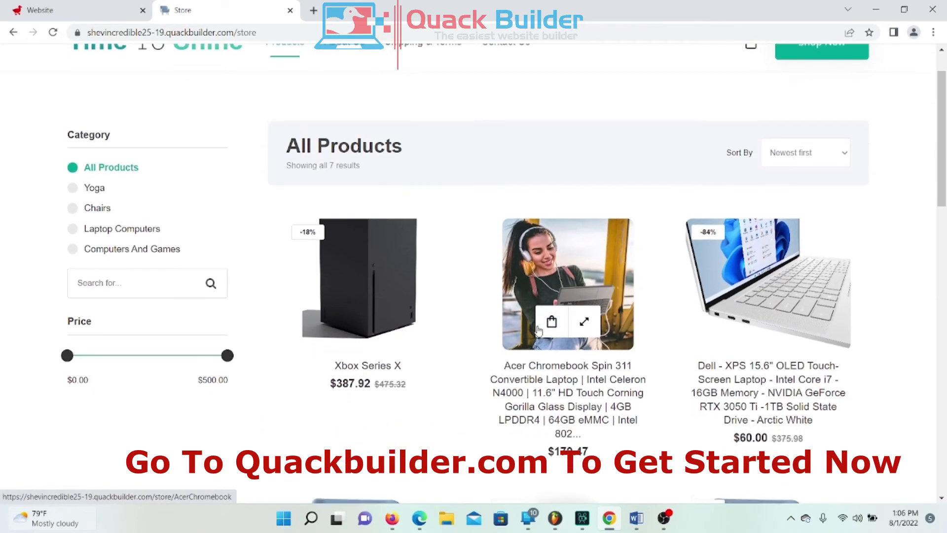
scroll(494, 315, up, 1)
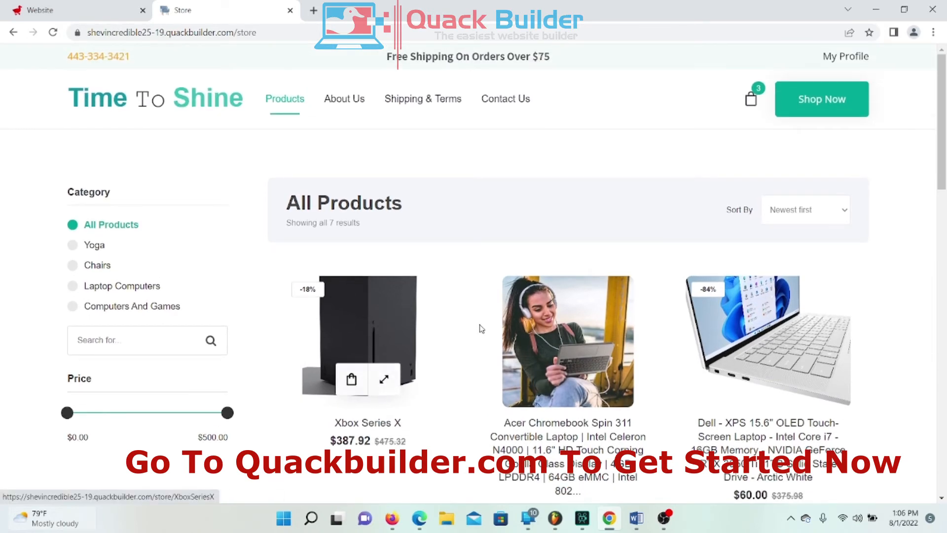
mouse_move(625, 373)
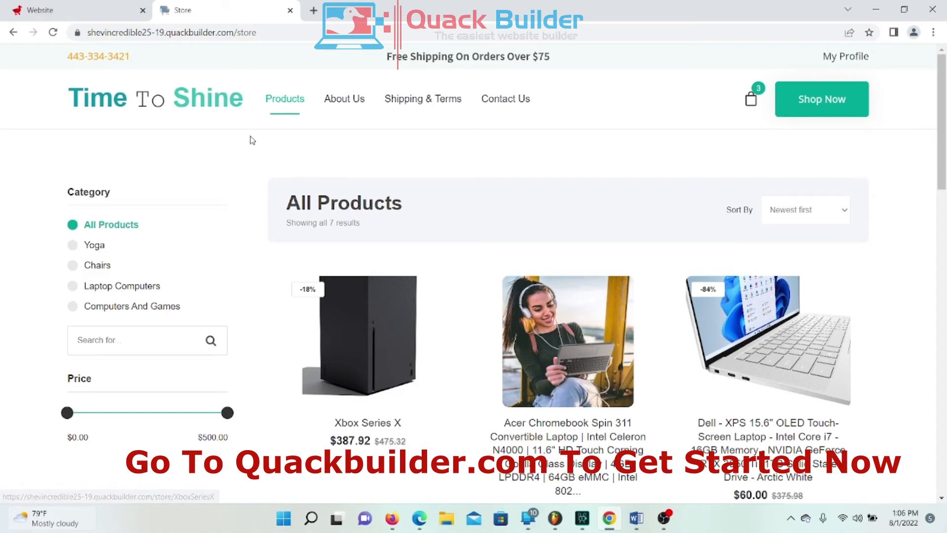
Step: Revisit the live About Us page, then view the Shipping & Terms page
click(349, 99)
scroll(396, 260, down, 13)
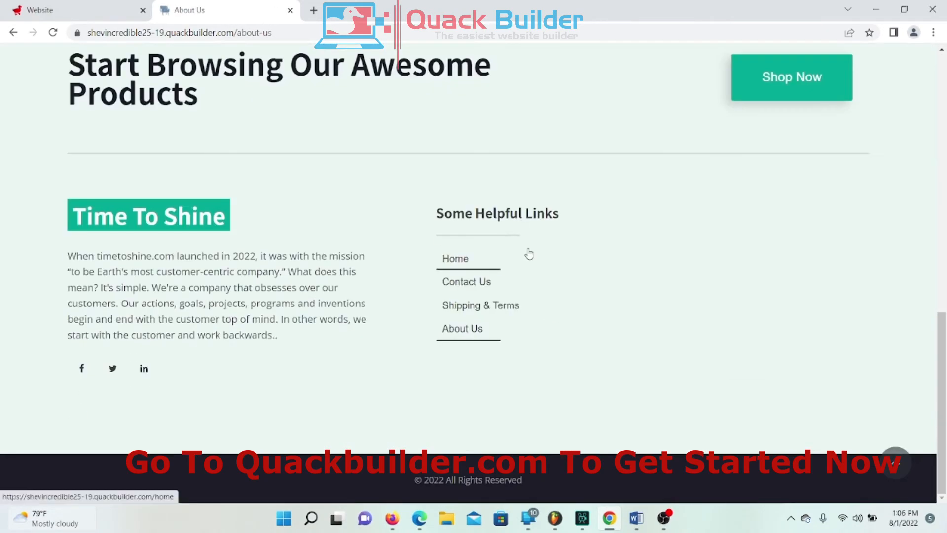
scroll(529, 254, up, 7)
scroll(533, 252, up, 5)
scroll(531, 251, down, 2)
scroll(530, 250, up, 2)
click(424, 111)
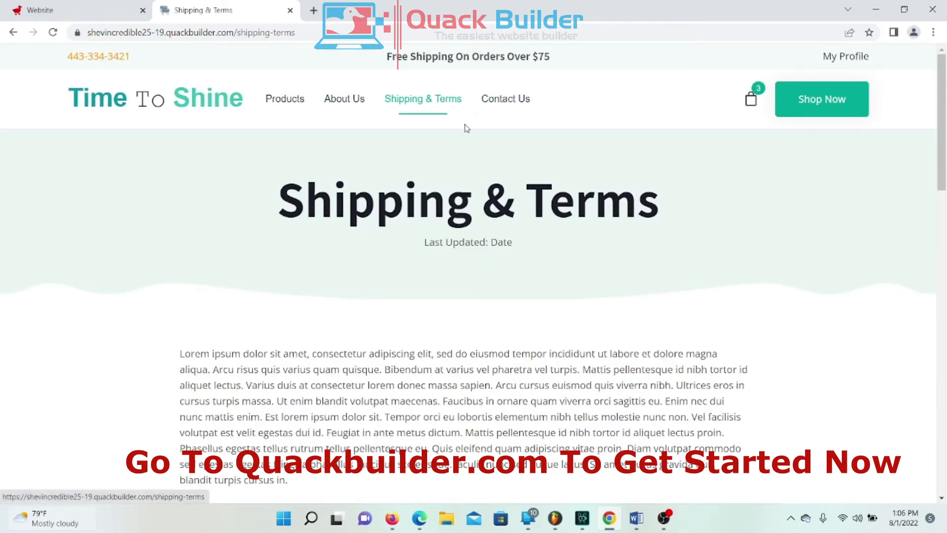
scroll(367, 234, down, 15)
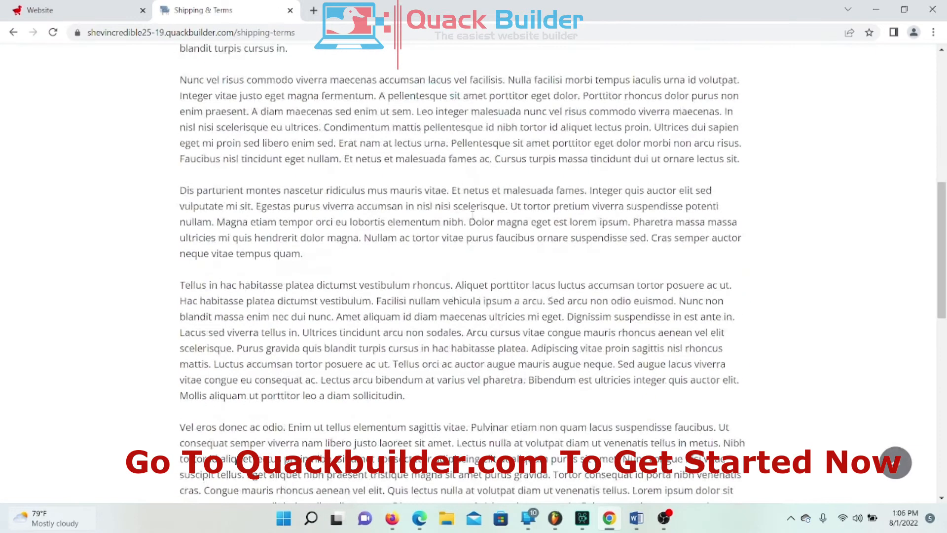
scroll(505, 216, up, 4)
scroll(505, 217, up, 11)
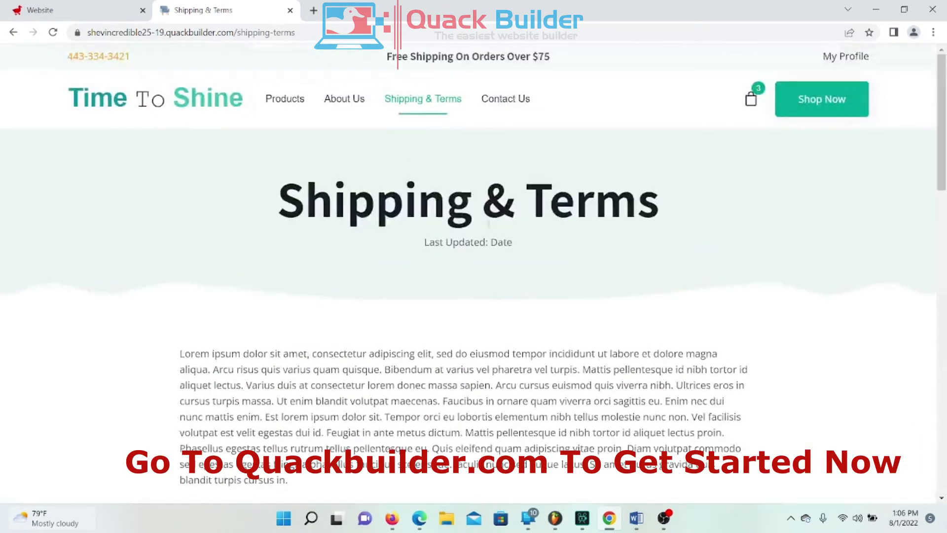
Step: Check the store and home pages once more, then close the live preview tab
click(294, 108)
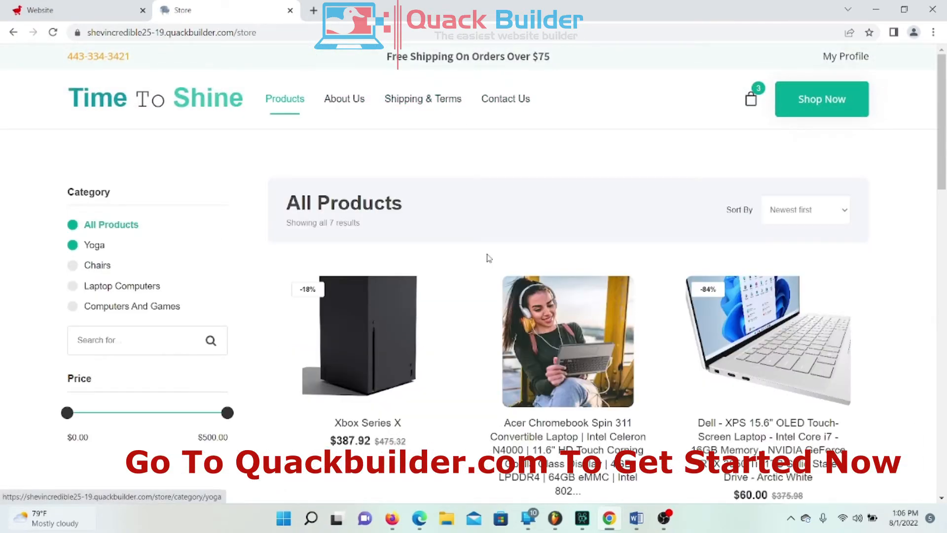
click(144, 114)
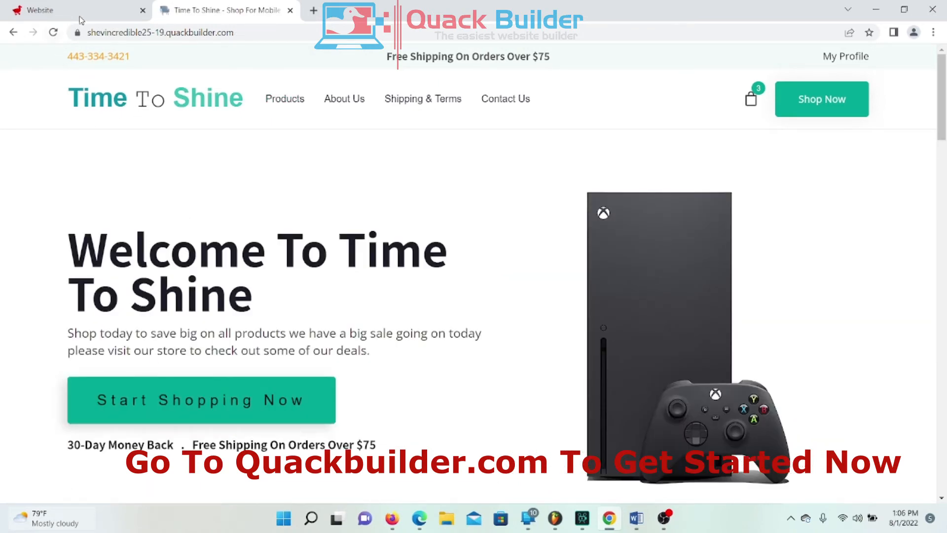
click(290, 11)
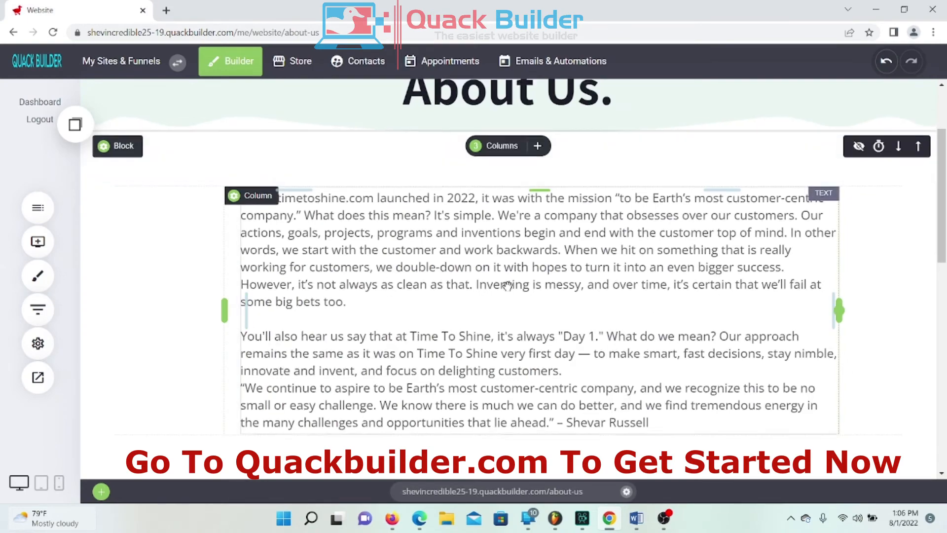
scroll(507, 285, up, 3)
scroll(460, 226, down, 5)
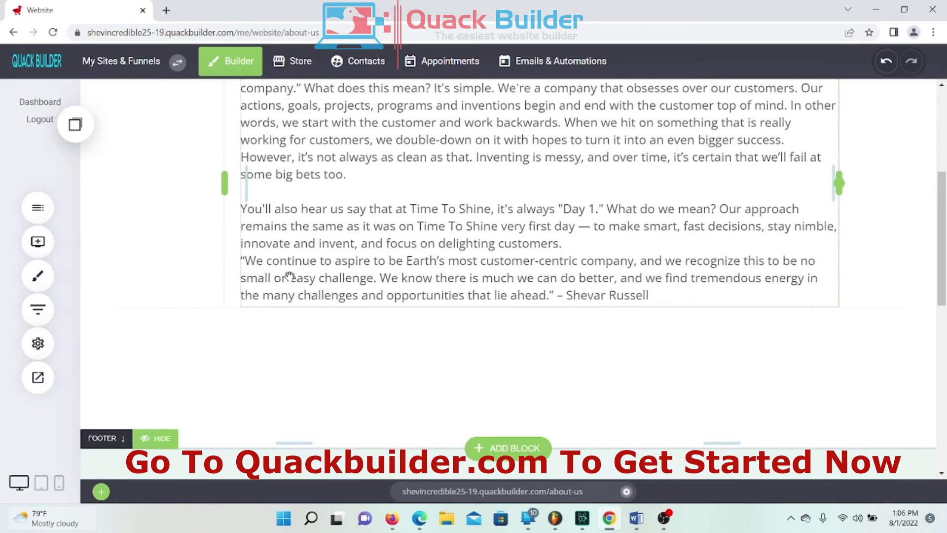
scroll(646, 264, up, 5)
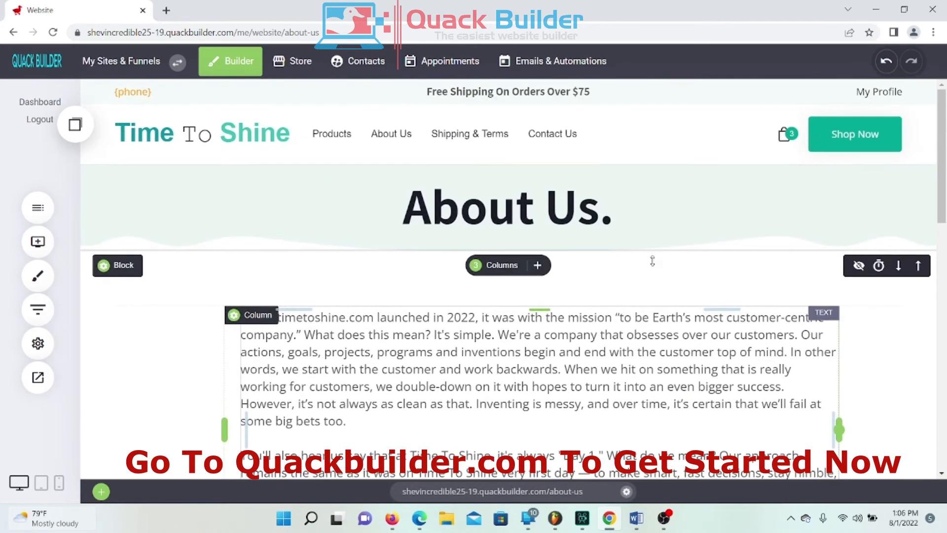
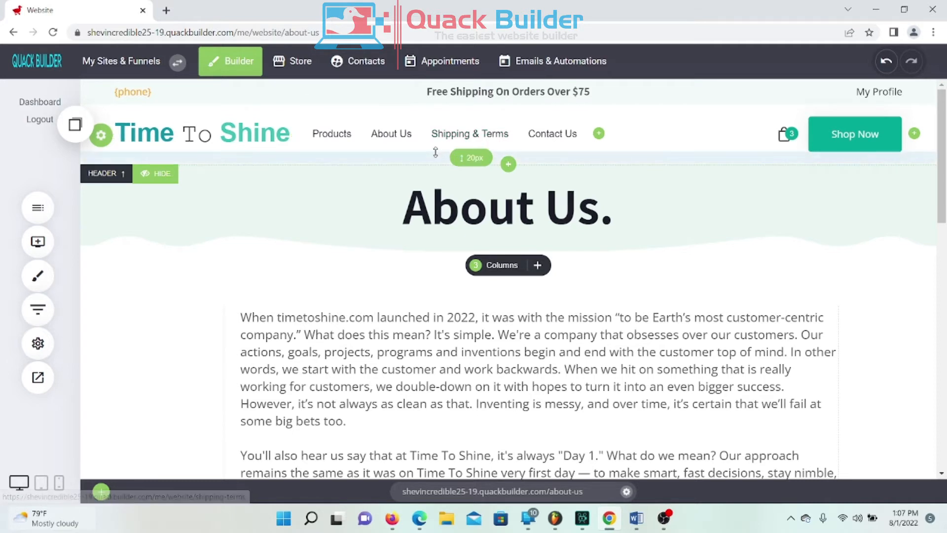
Step: Open the Shipping & Terms page in the editor and scroll through its lorem ipsum body
click(36, 209)
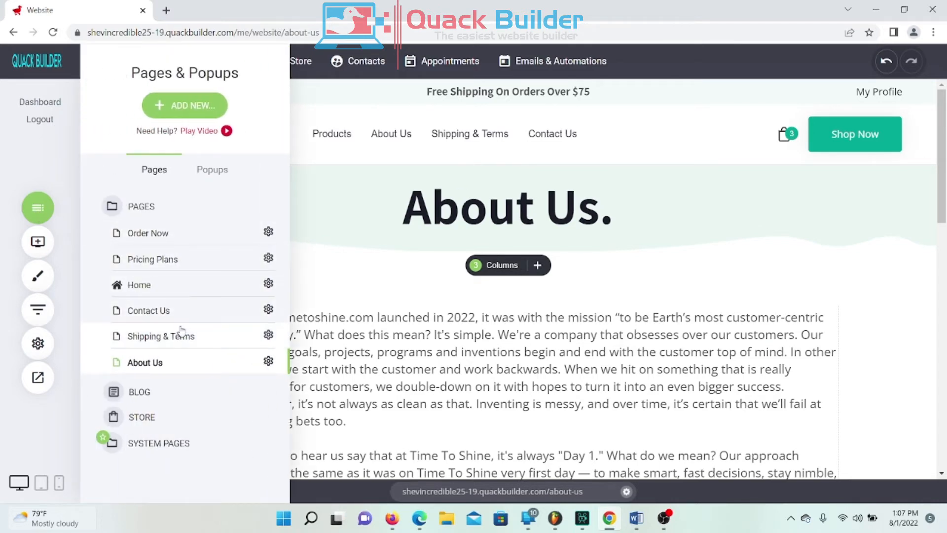
click(187, 341)
click(687, 355)
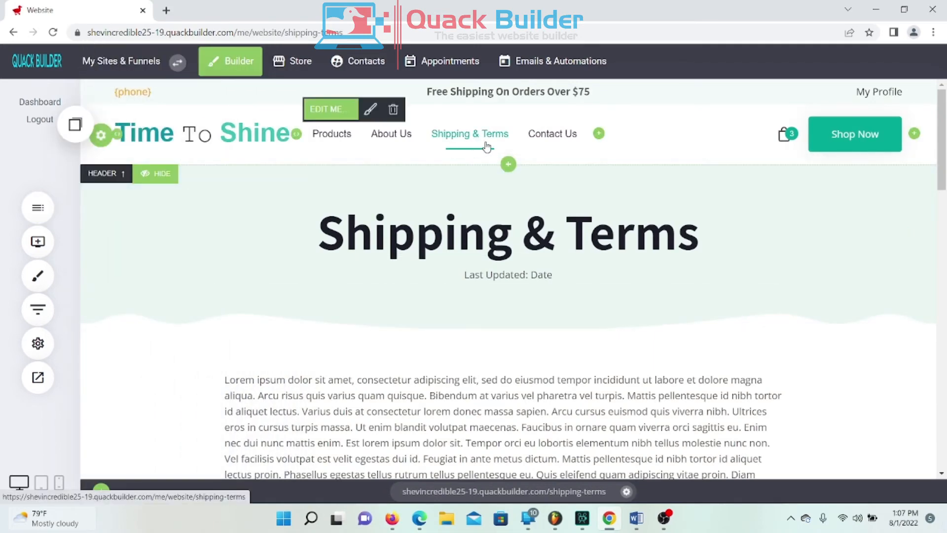
scroll(562, 296, down, 4)
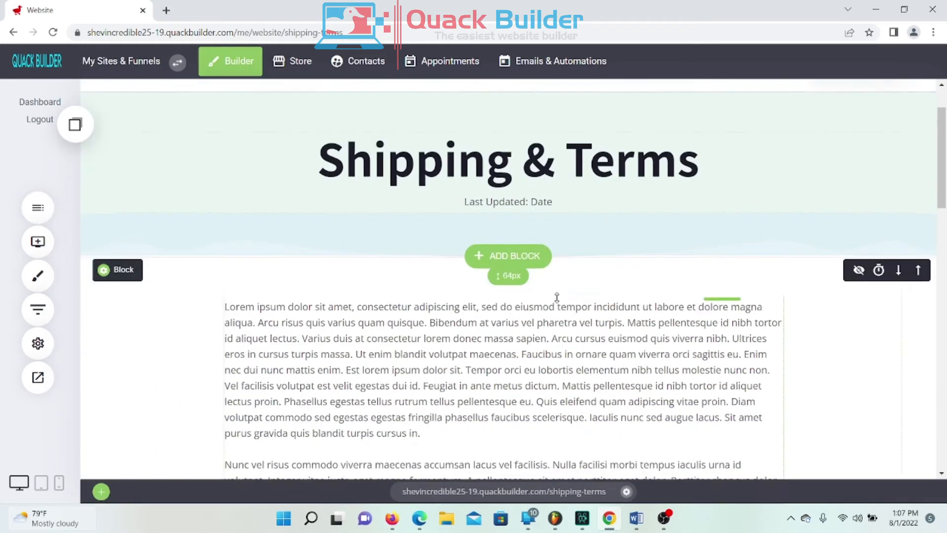
scroll(595, 260, down, 1)
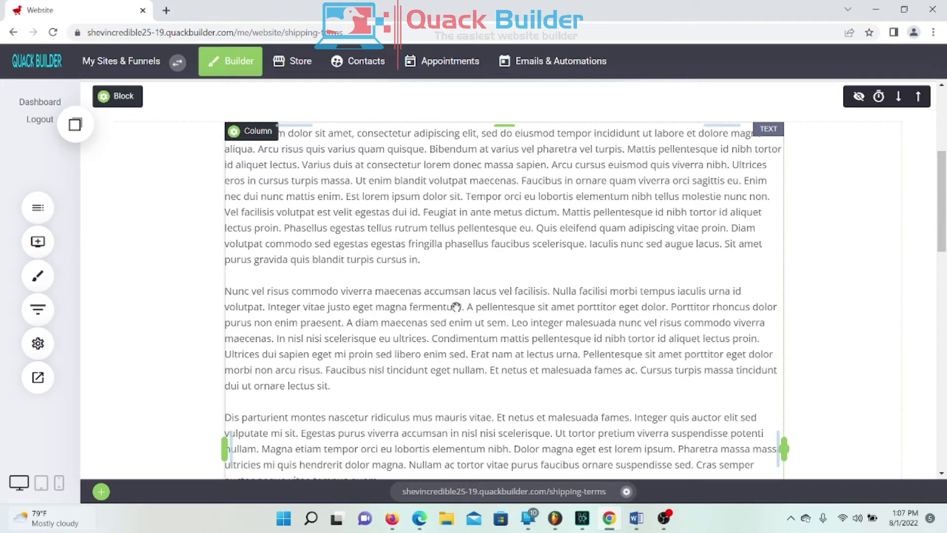
scroll(424, 259, up, 1)
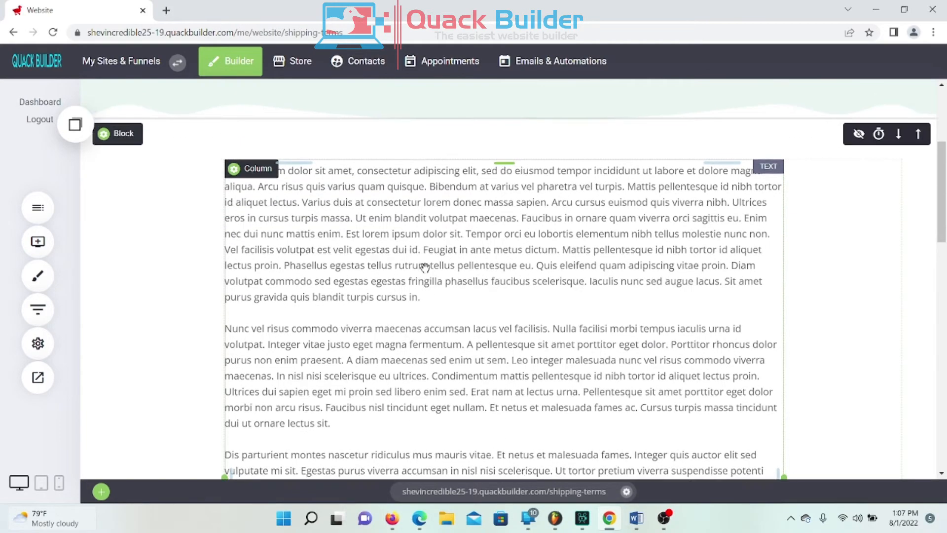
scroll(431, 271, down, 4)
scroll(432, 285, up, 3)
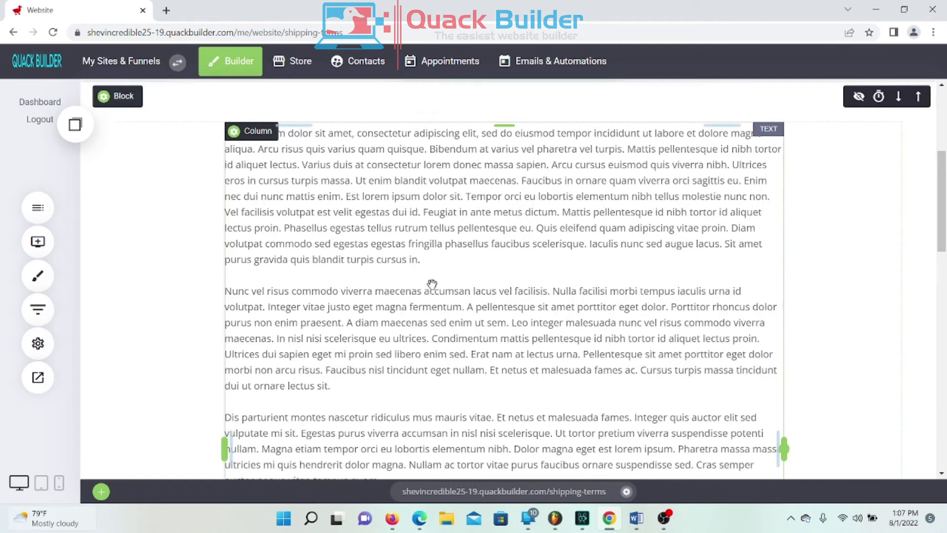
Step: Go to the online Store dashboard and look it over
click(298, 61)
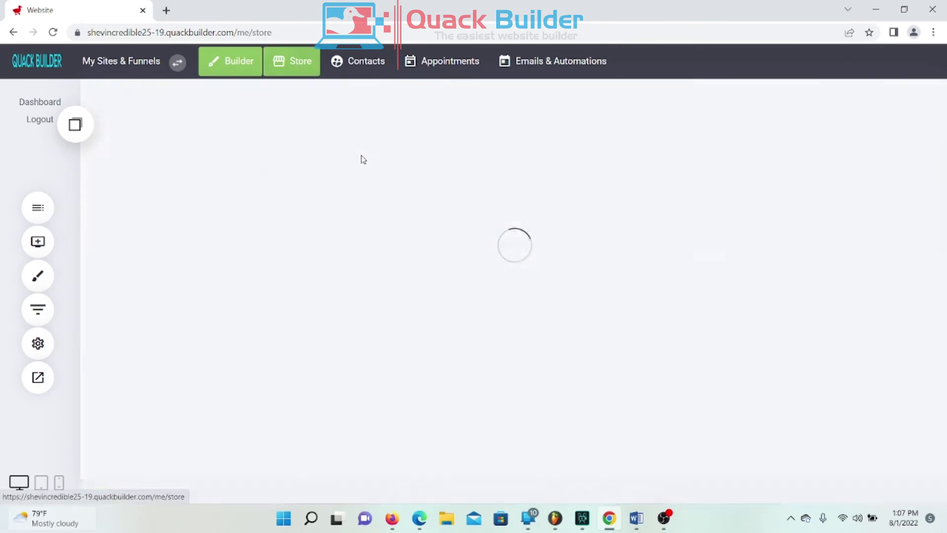
scroll(232, 317, down, 3)
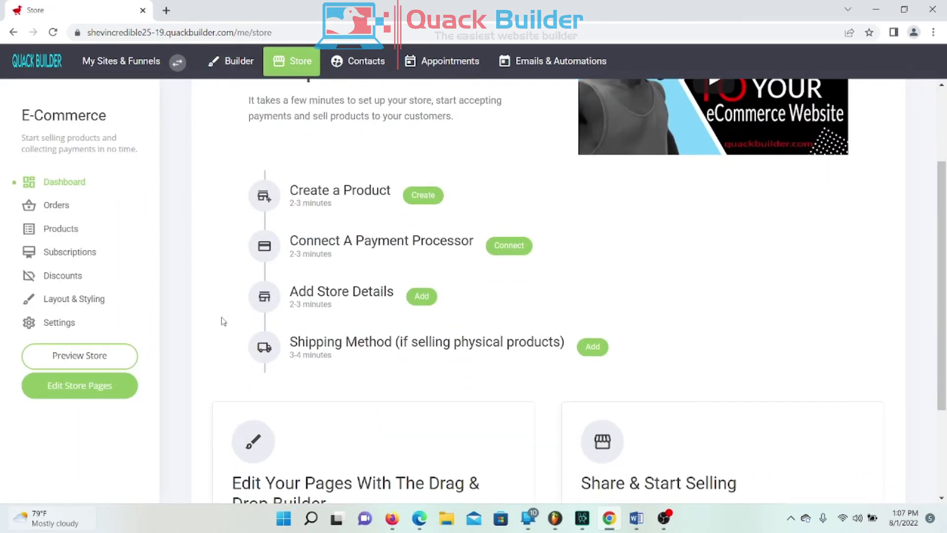
scroll(373, 333, up, 3)
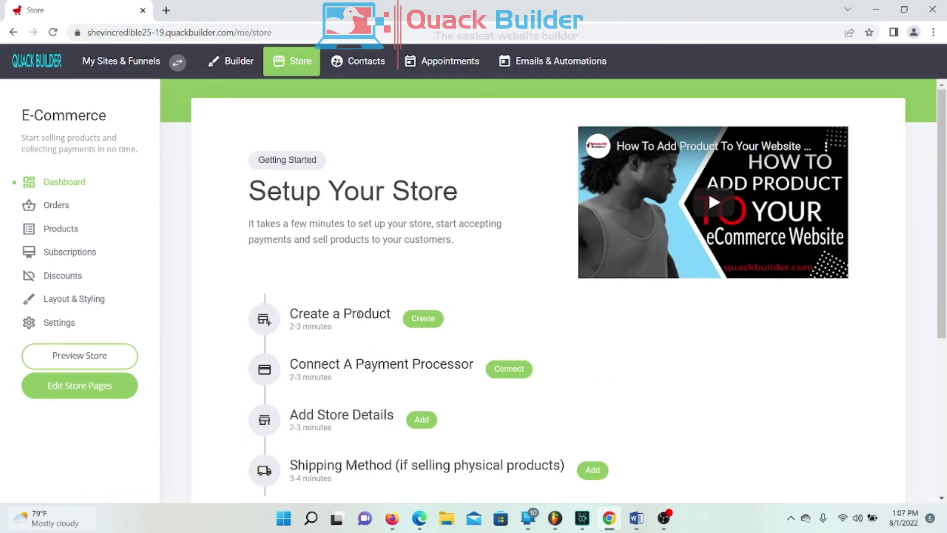
scroll(360, 319, down, 3)
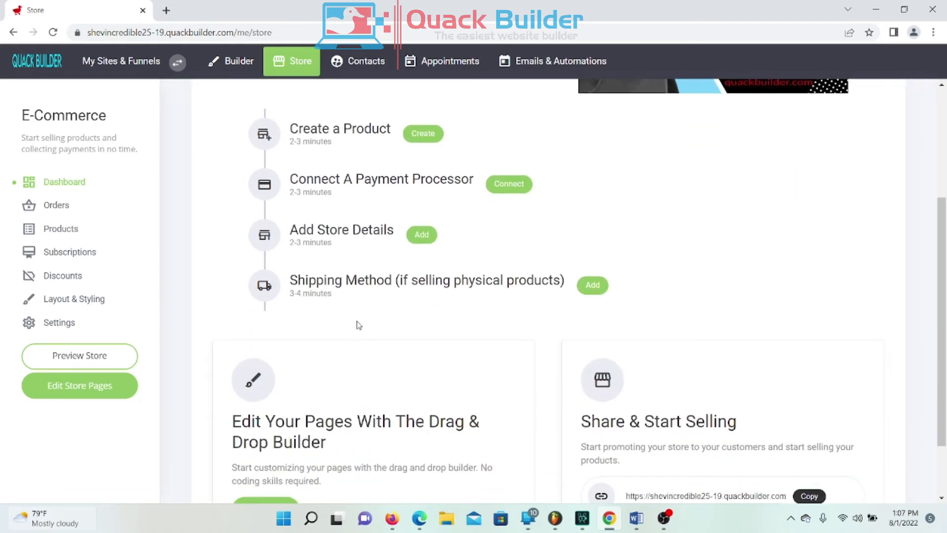
Step: Show the Checkout store policies in Store Settings and click into the Refund Policy text
click(62, 323)
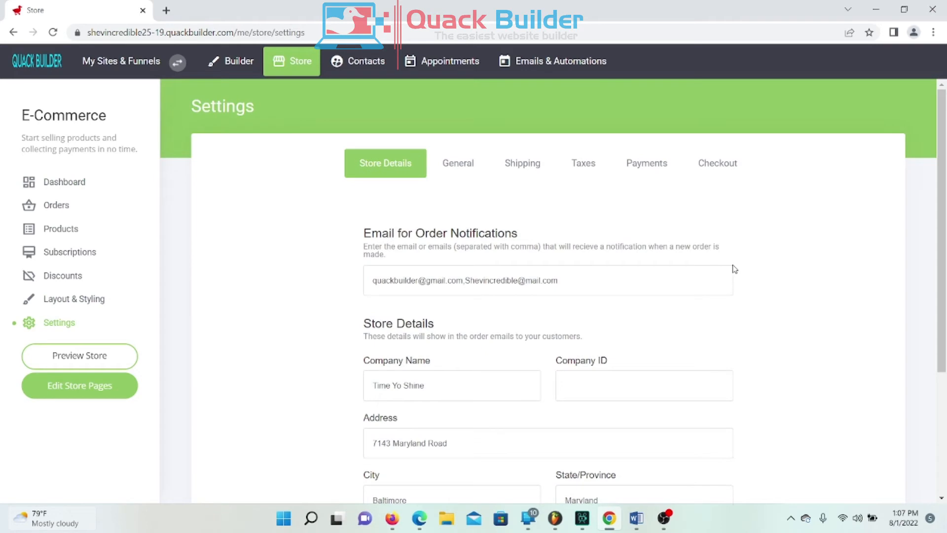
click(725, 170)
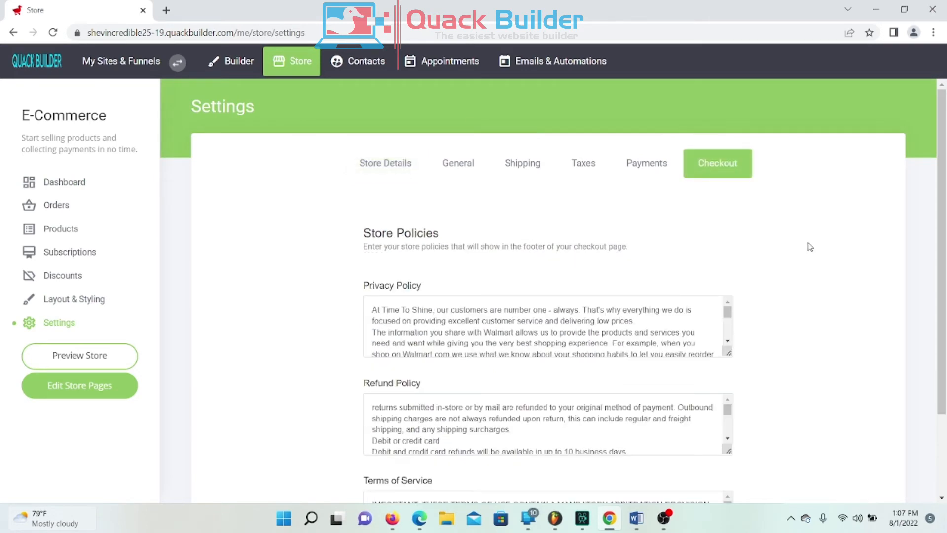
scroll(807, 251, down, 3)
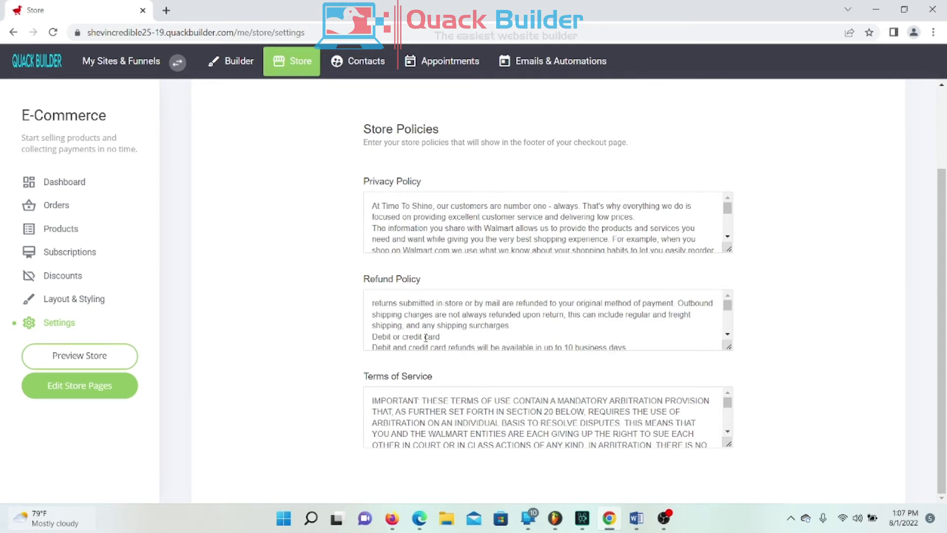
scroll(593, 316, down, 3)
scroll(596, 314, up, 3)
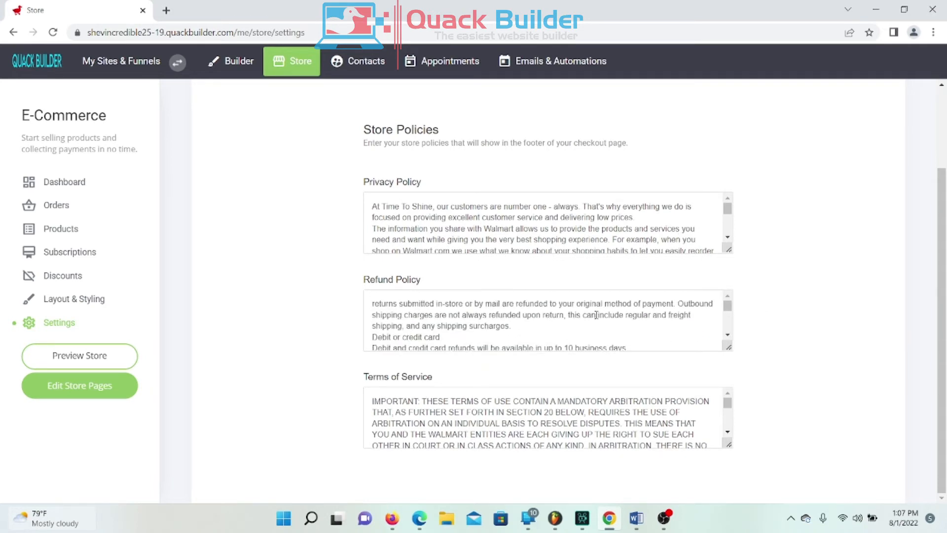
scroll(595, 315, down, 3)
click(554, 333)
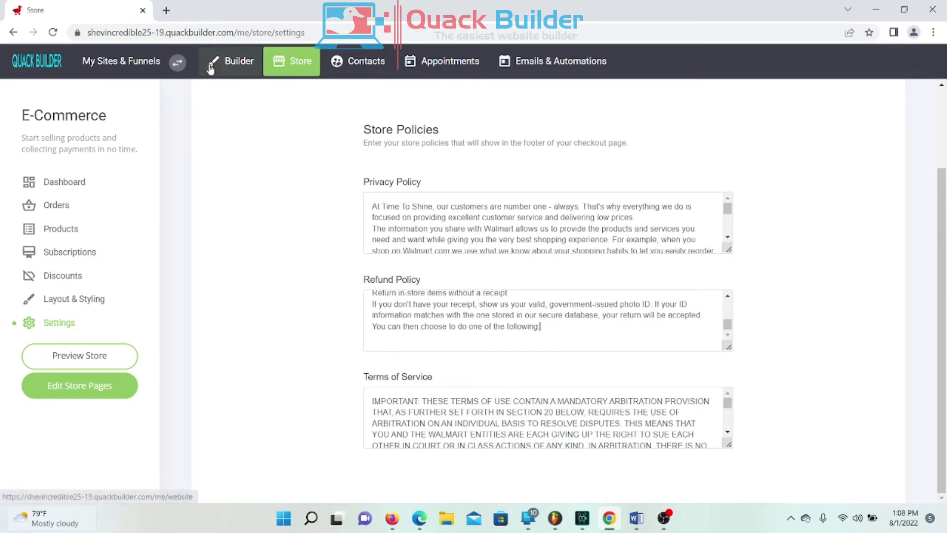
Step: Open the website Builder in a new tab with the Shipping & Terms page loaded
click(232, 69)
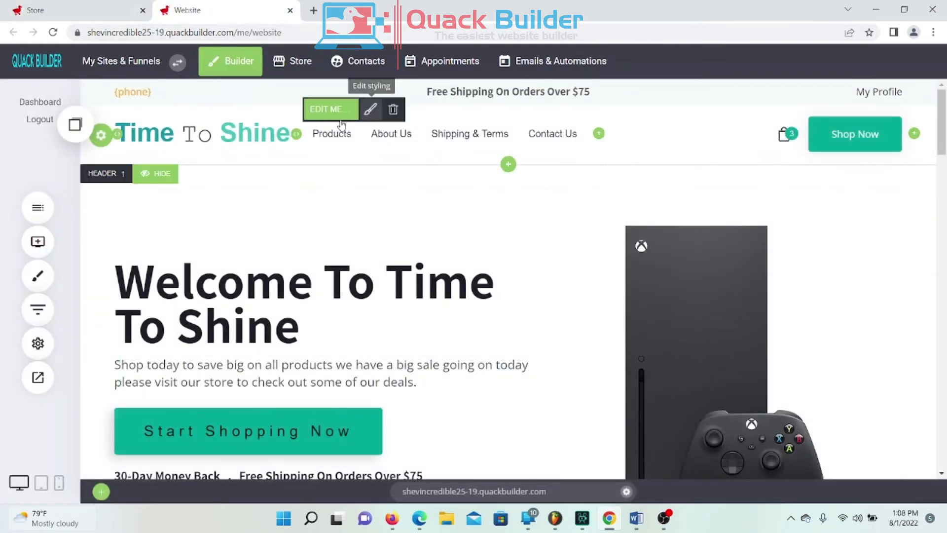
click(38, 207)
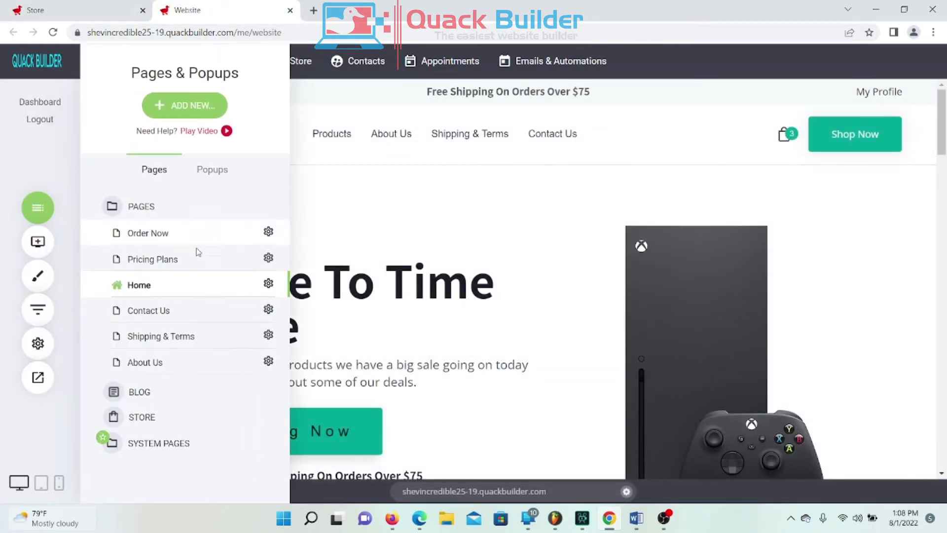
click(169, 339)
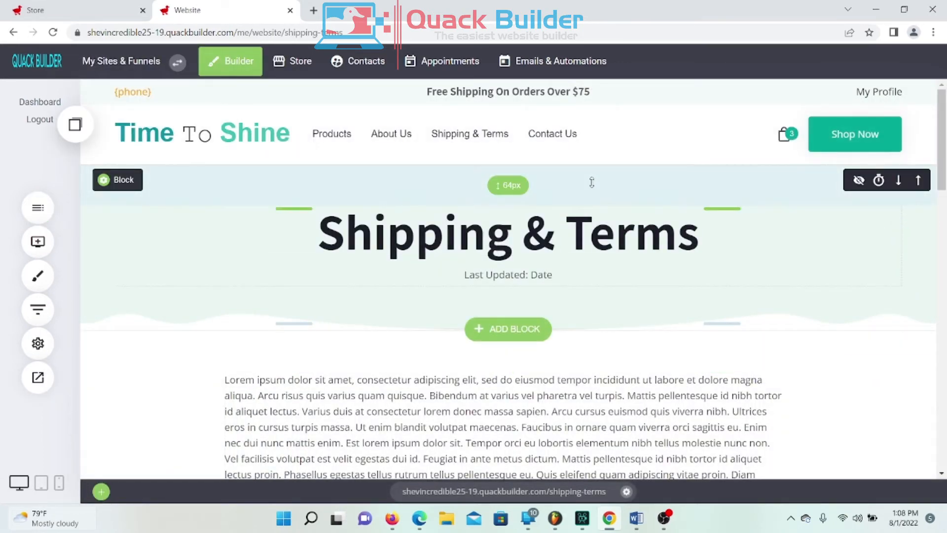
scroll(542, 229, down, 6)
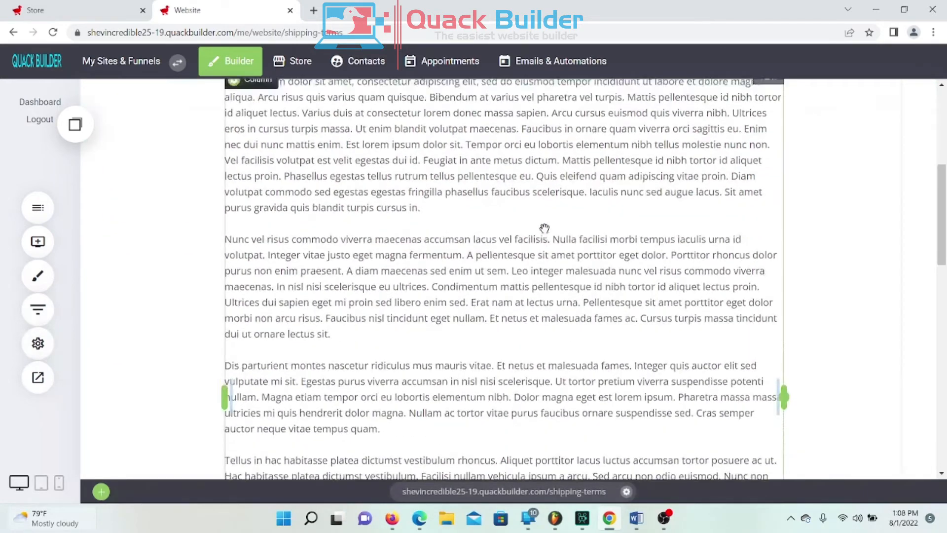
scroll(544, 229, up, 6)
scroll(498, 334, down, 2)
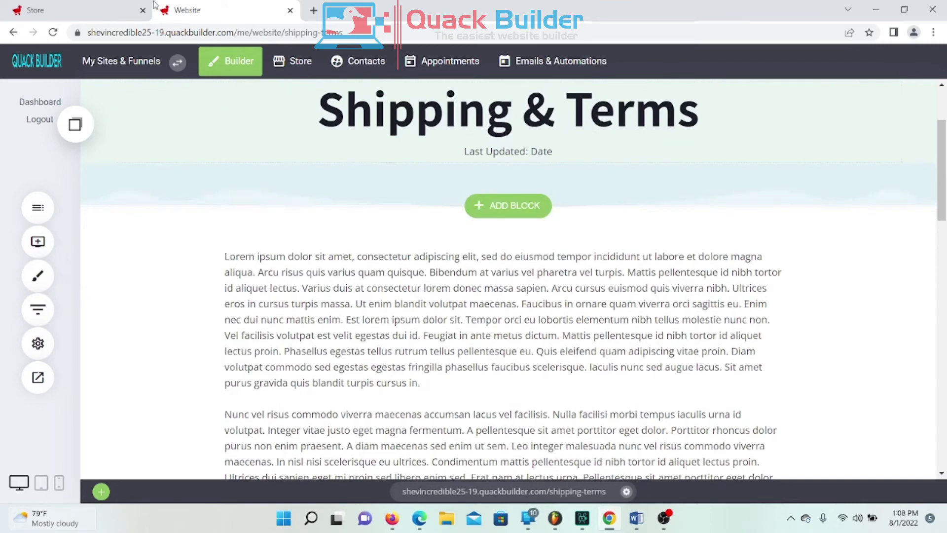
Step: Back in the Store tab, select the whole Refund Policy text and copy it
click(81, 9)
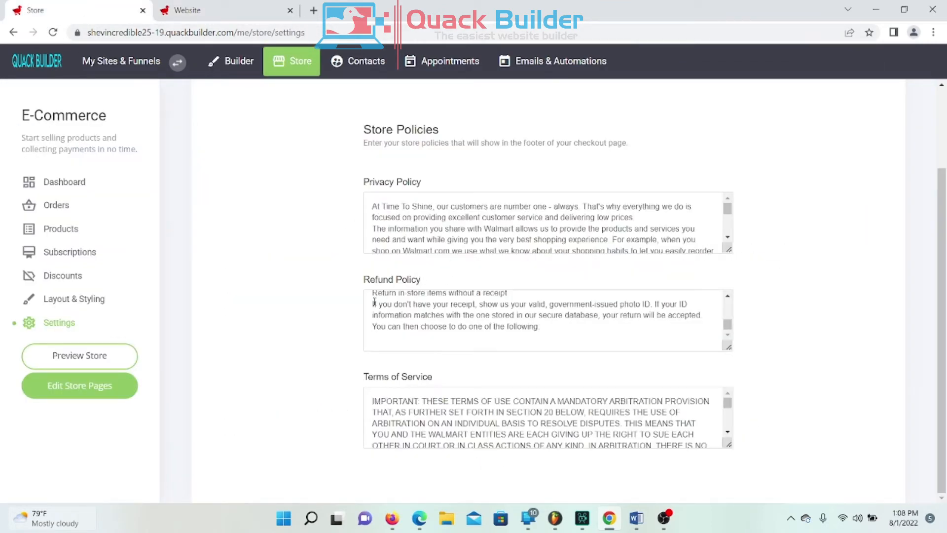
scroll(386, 305, up, 5)
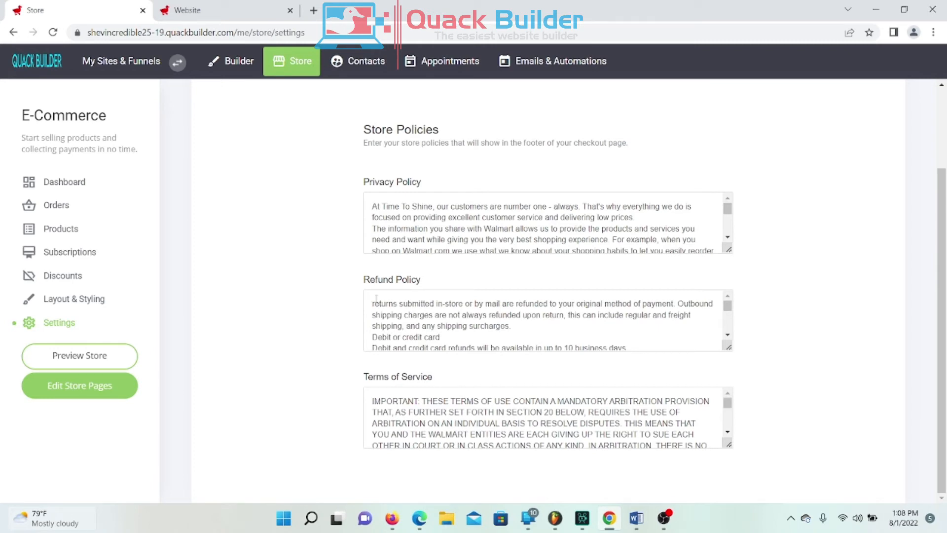
drag(372, 303, 478, 368)
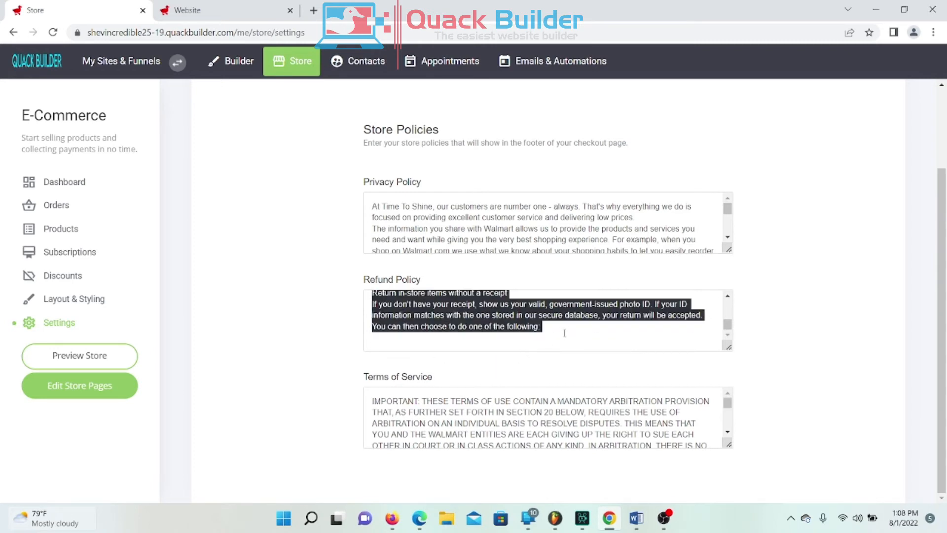
right_click(477, 304)
click(538, 156)
Step: Replace the Shipping & Terms lorem ipsum text with the pasted Refund Policy text
click(195, 8)
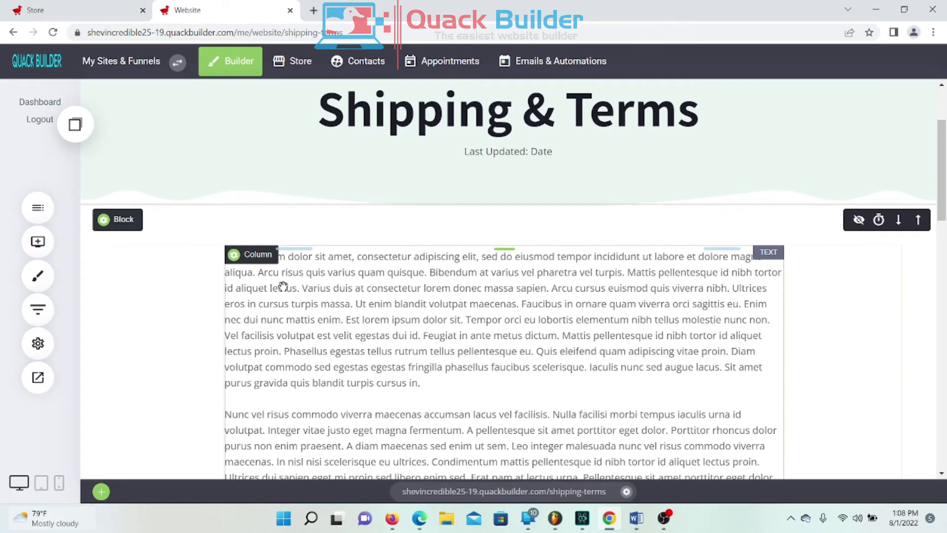
click(226, 256)
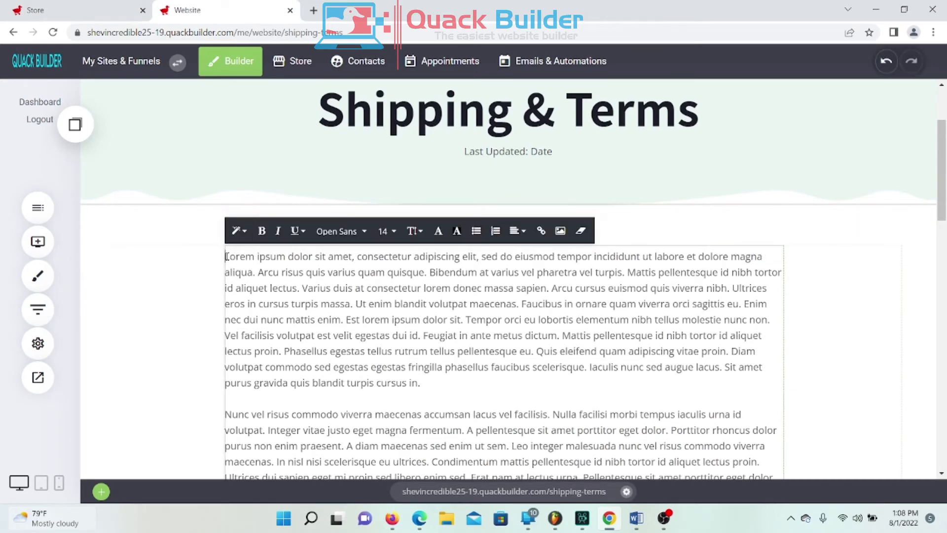
drag(226, 257, 611, 464)
scroll(627, 289, up, 15)
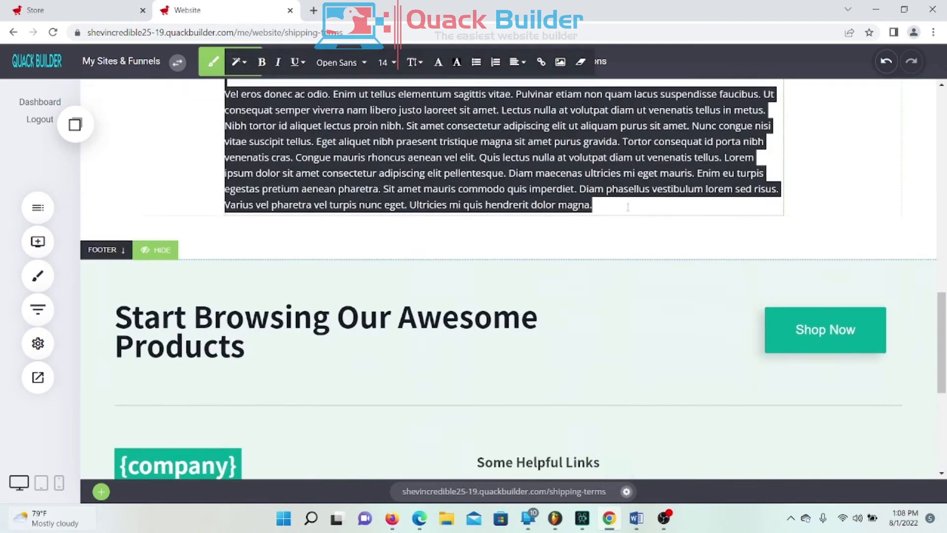
scroll(622, 322, up, 5)
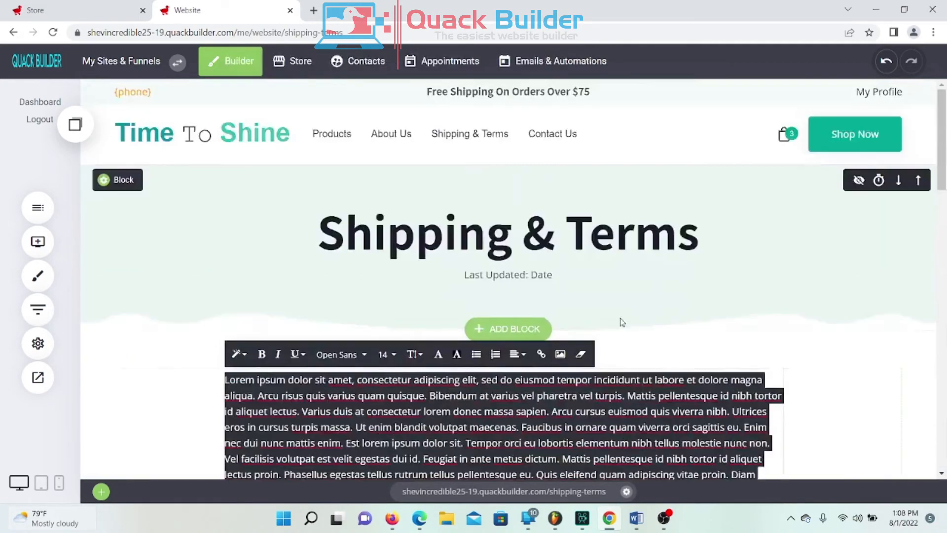
key(ctrl+v)
scroll(613, 326, down, 3)
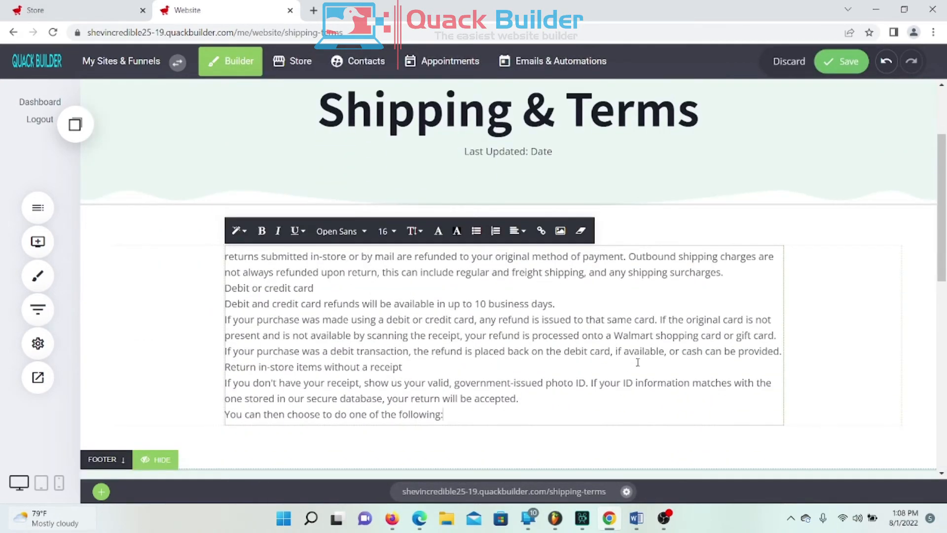
click(922, 348)
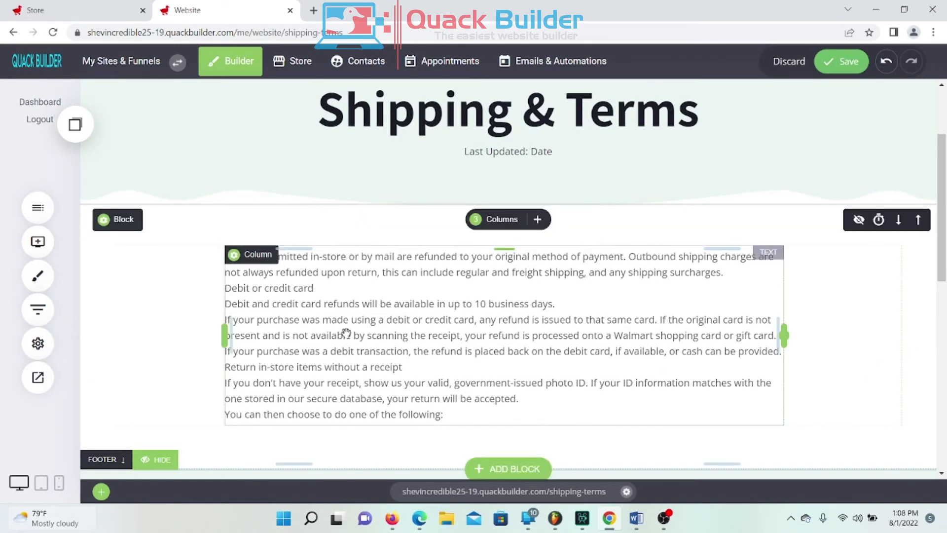
click(225, 258)
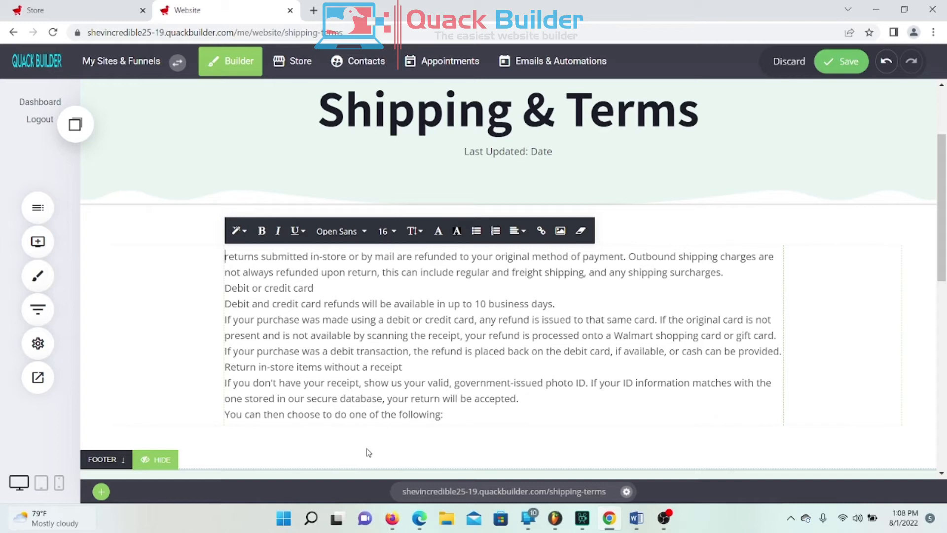
Step: Add a 'Shipping Information' heading above the returns text, bold and size 24
key(Return)
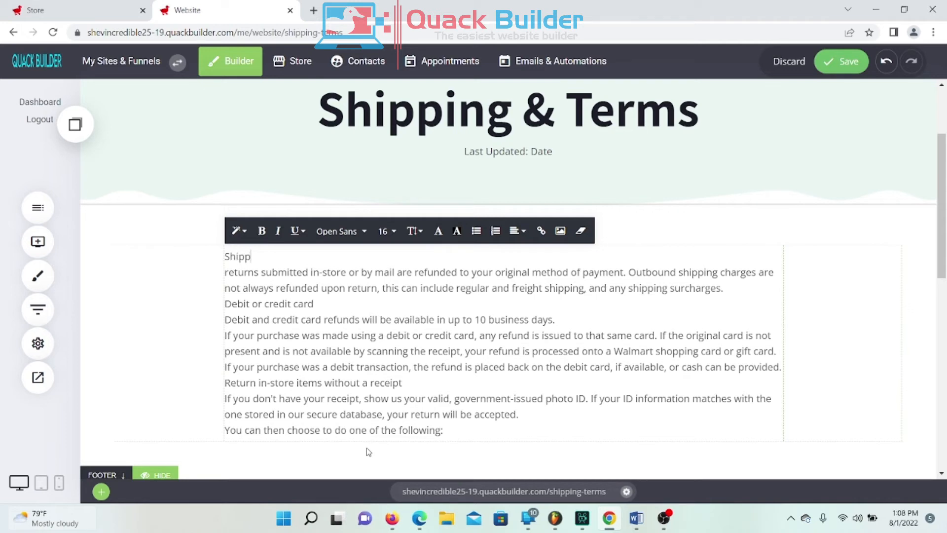
text(Shippig)
text(Information)
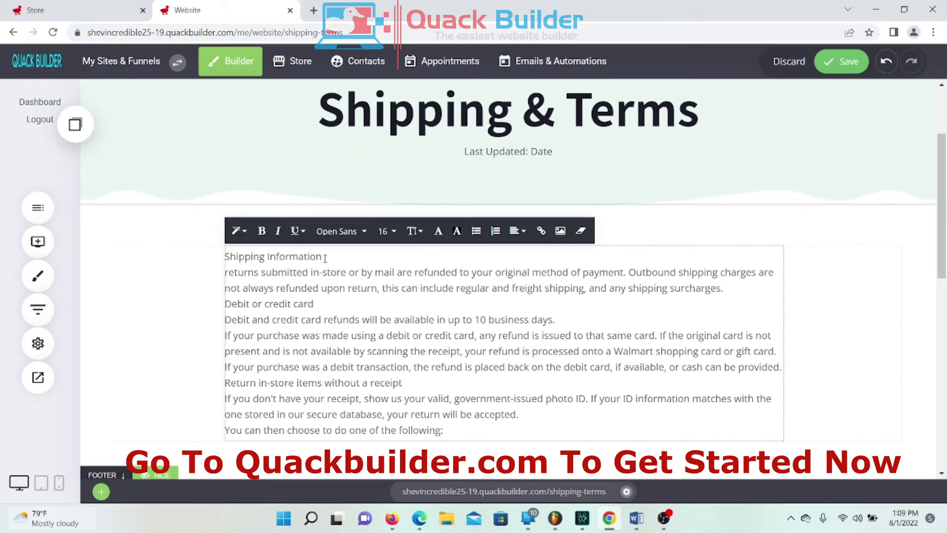
drag(325, 257, 225, 257)
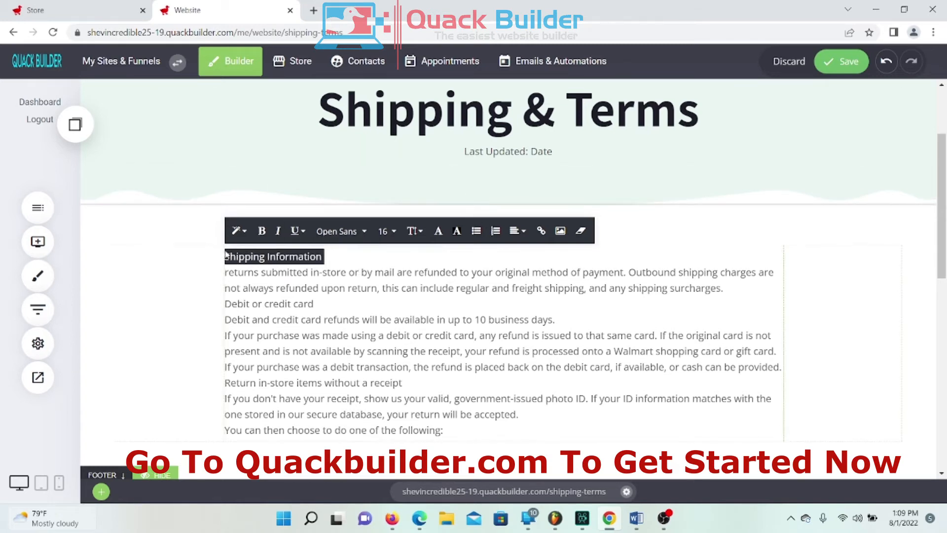
click(262, 231)
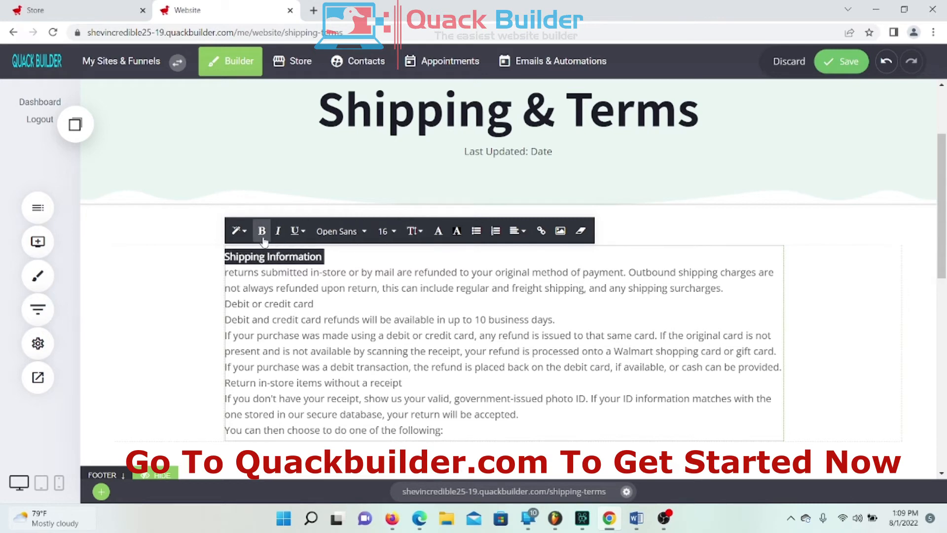
click(388, 232)
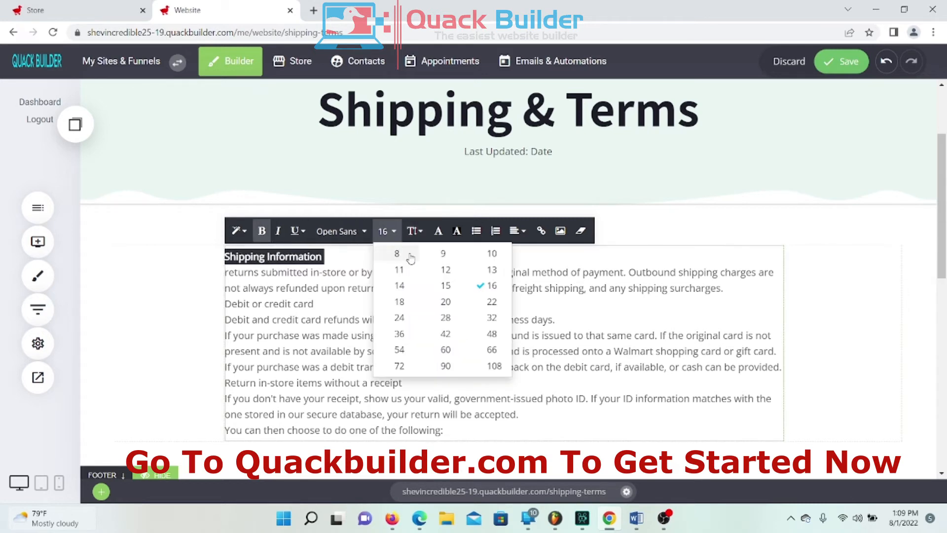
click(400, 317)
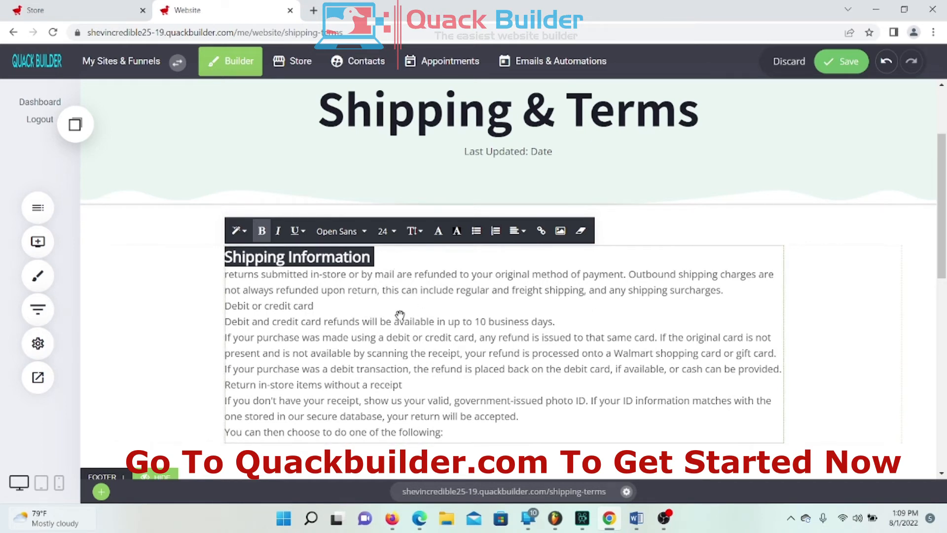
Step: Add blank lines below the heading and after the last paragraph
click(384, 262)
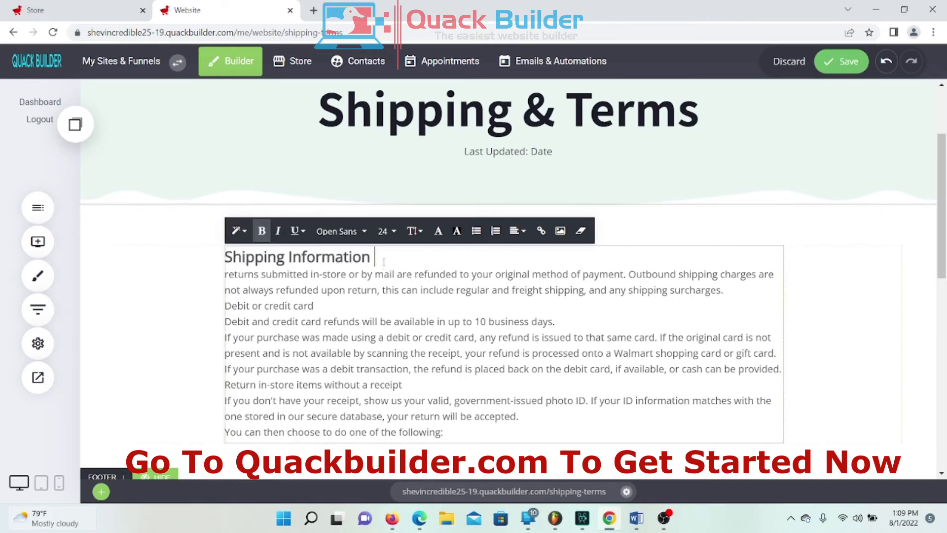
key(Return)
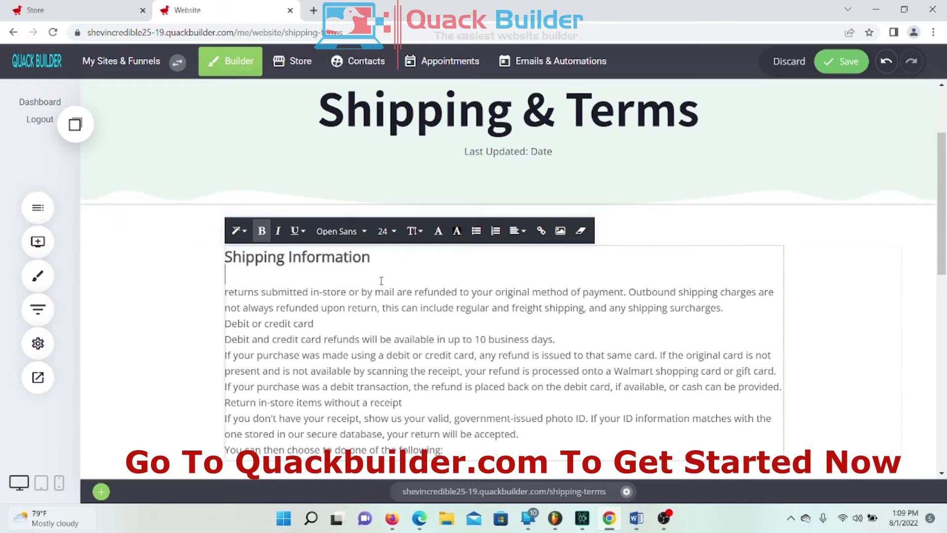
scroll(275, 308, down, 3)
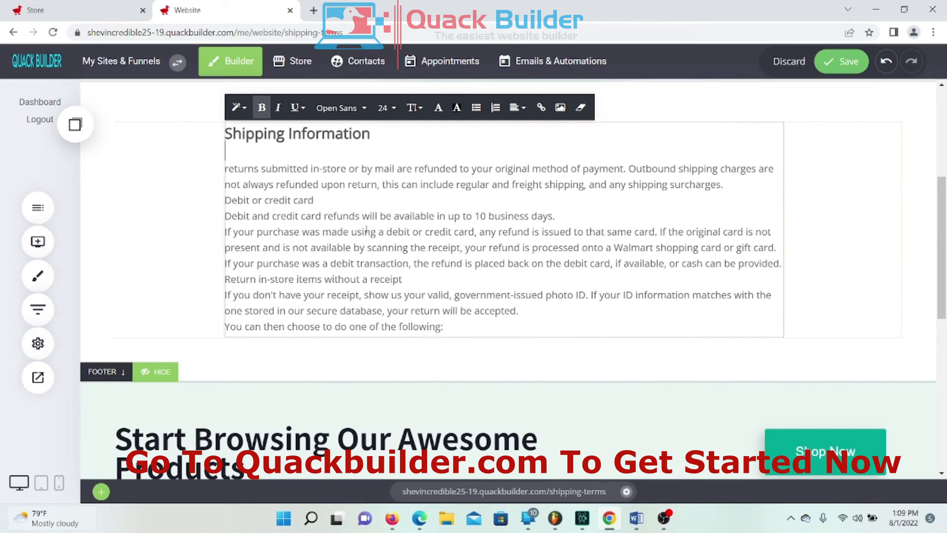
click(467, 308)
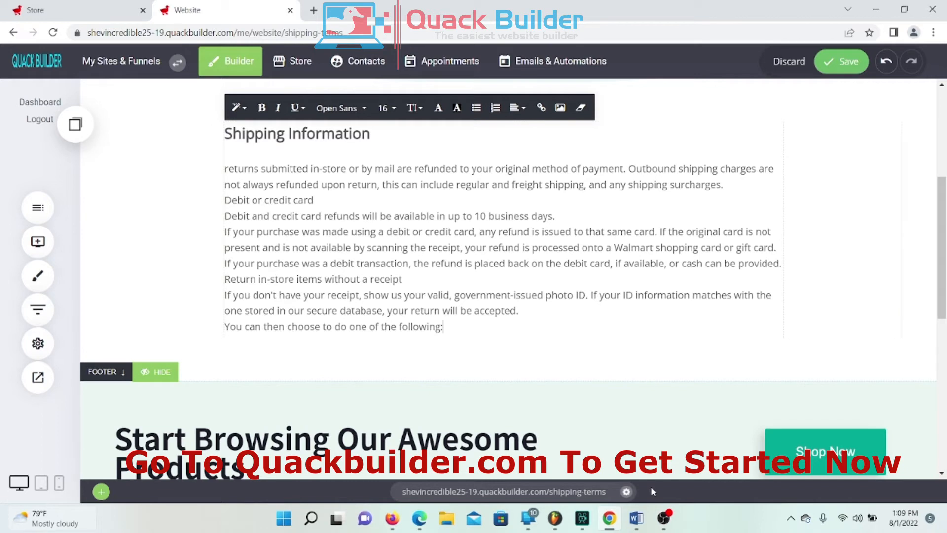
key(Return)
key(Return)
key(Return)
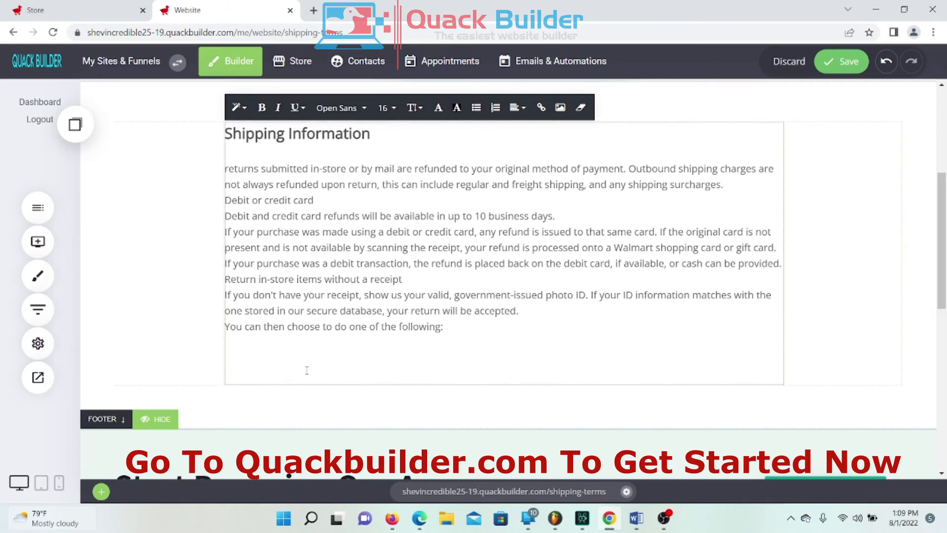
Step: Switch to the store's checkout policies settings and scroll through them
click(79, 19)
scroll(518, 421, down, 5)
scroll(518, 420, up, 8)
scroll(818, 402, down, 2)
Step: Copy the 'Terms of Service' label from Store Policies and paste it, bolded, below the returns text
click(557, 422)
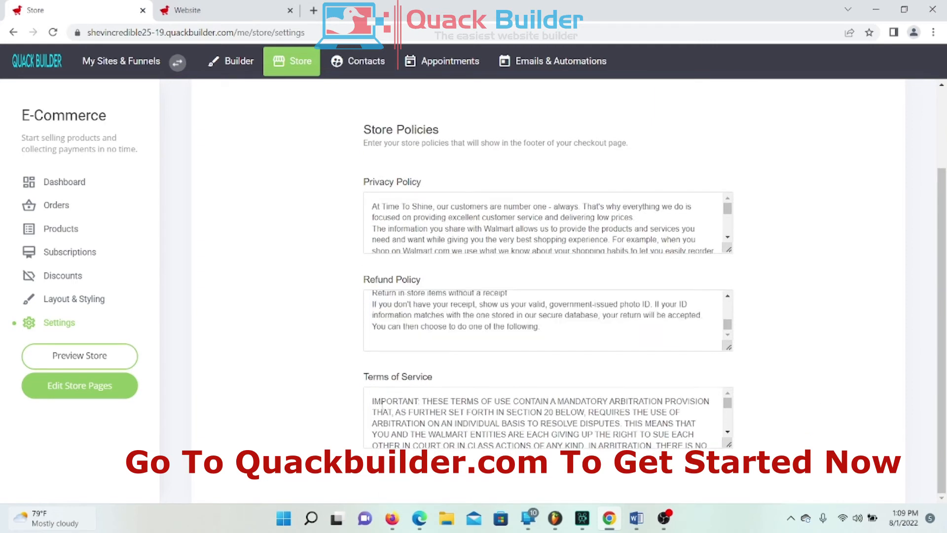
drag(433, 377, 370, 381)
right_click(366, 380)
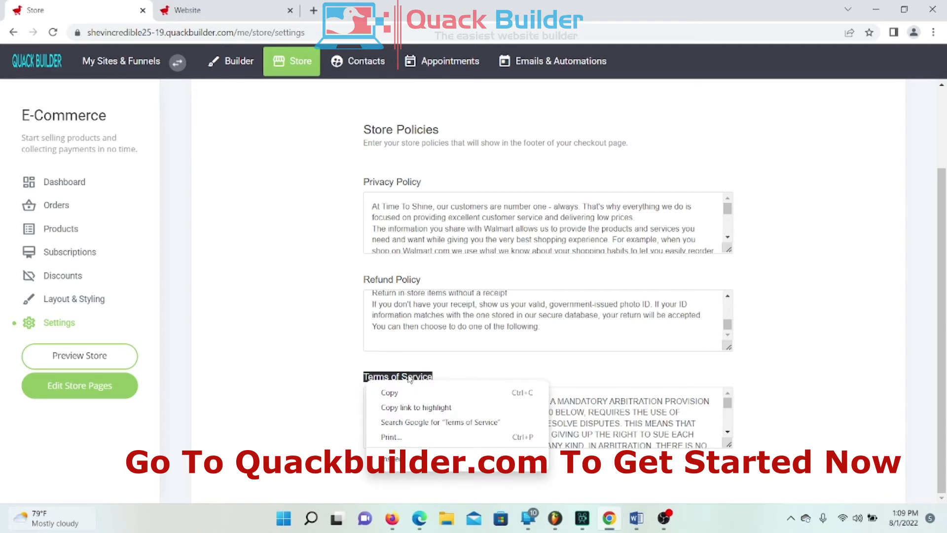
click(421, 391)
click(212, 10)
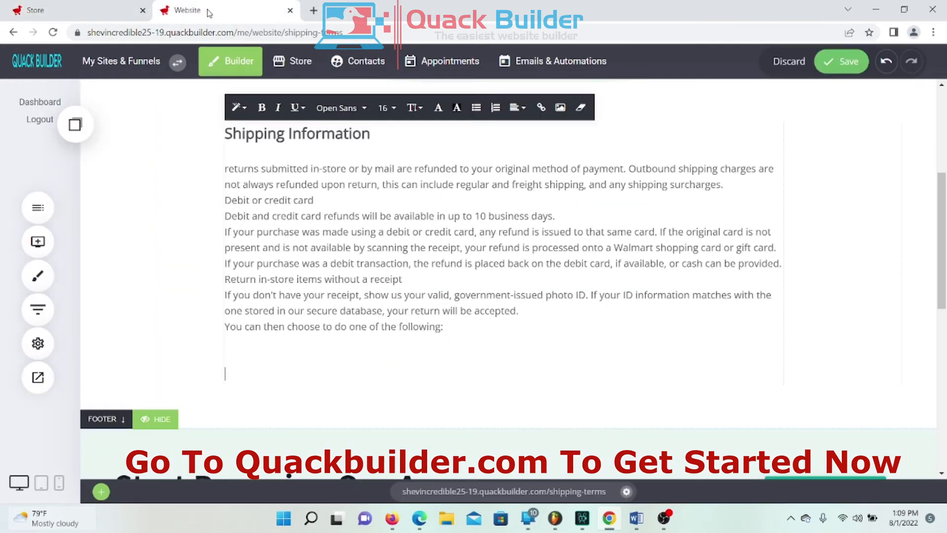
right_click(262, 367)
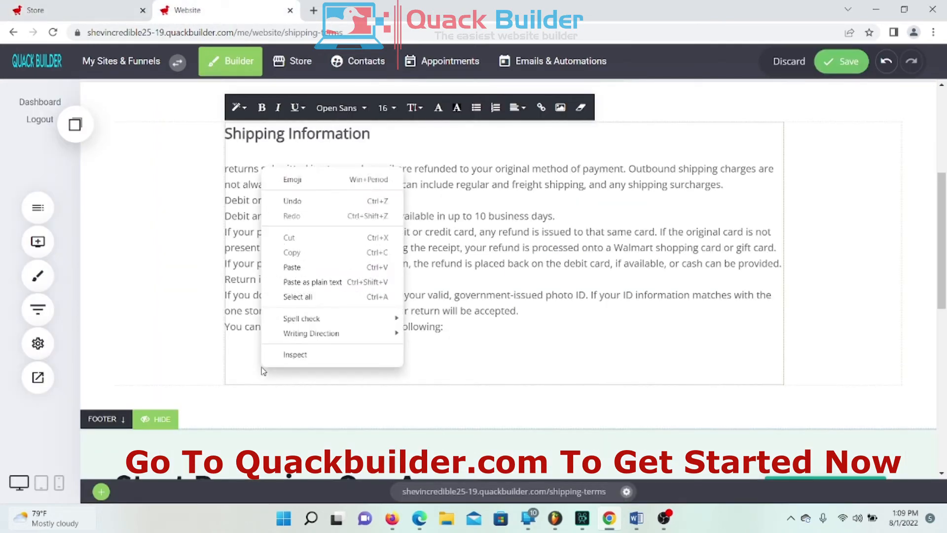
click(297, 266)
drag(306, 371, 177, 372)
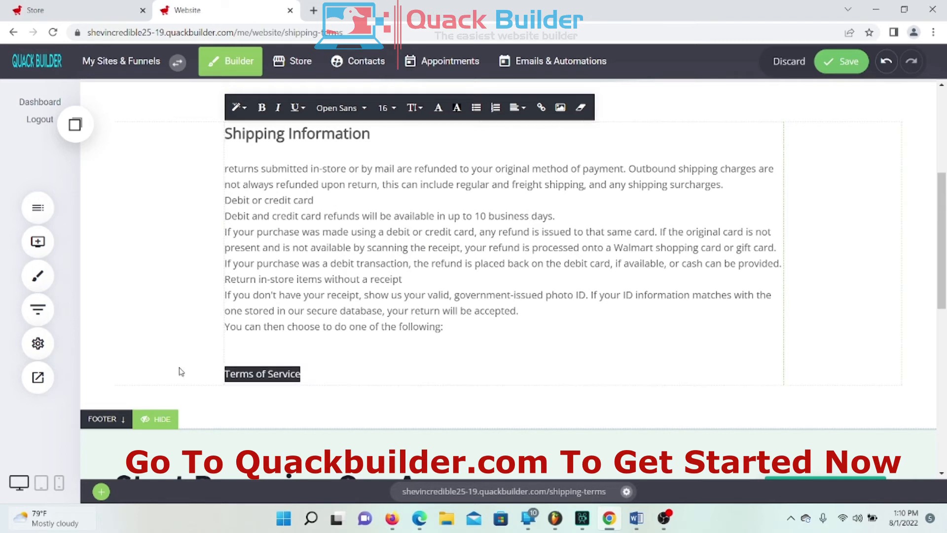
click(256, 117)
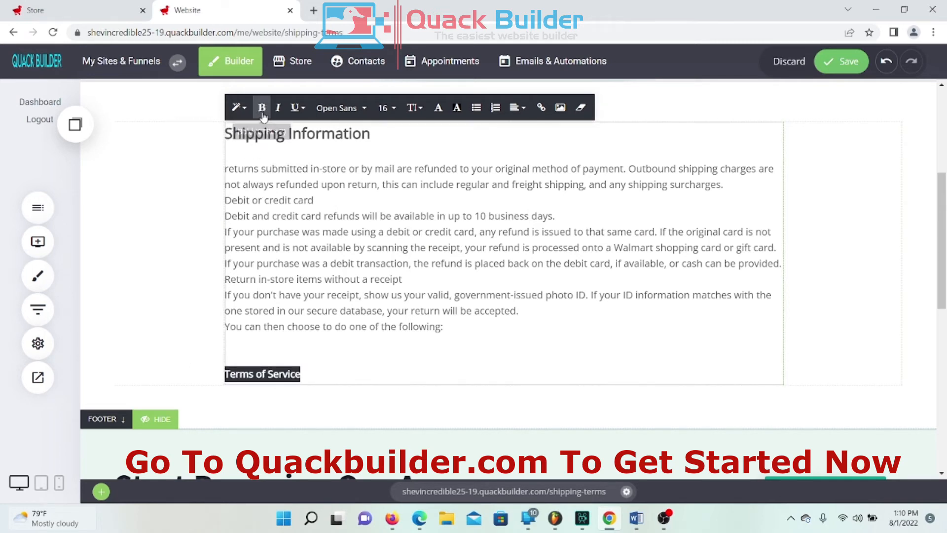
Step: Set the Terms of Service heading to size 32 and centre it
click(391, 117)
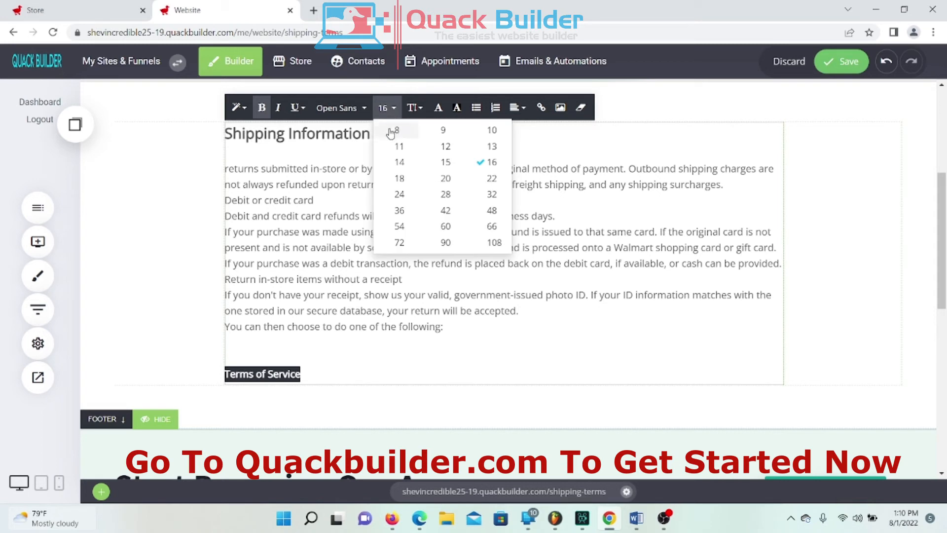
click(398, 196)
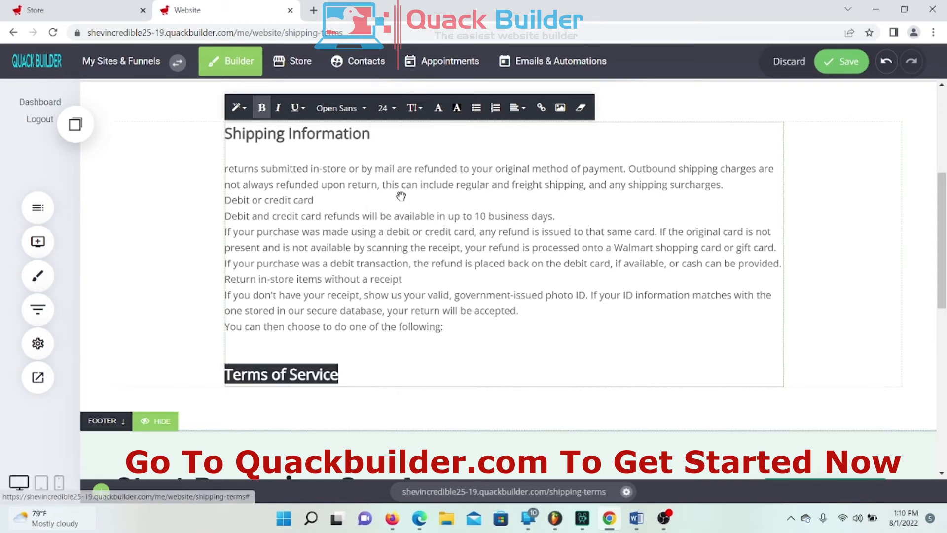
click(391, 114)
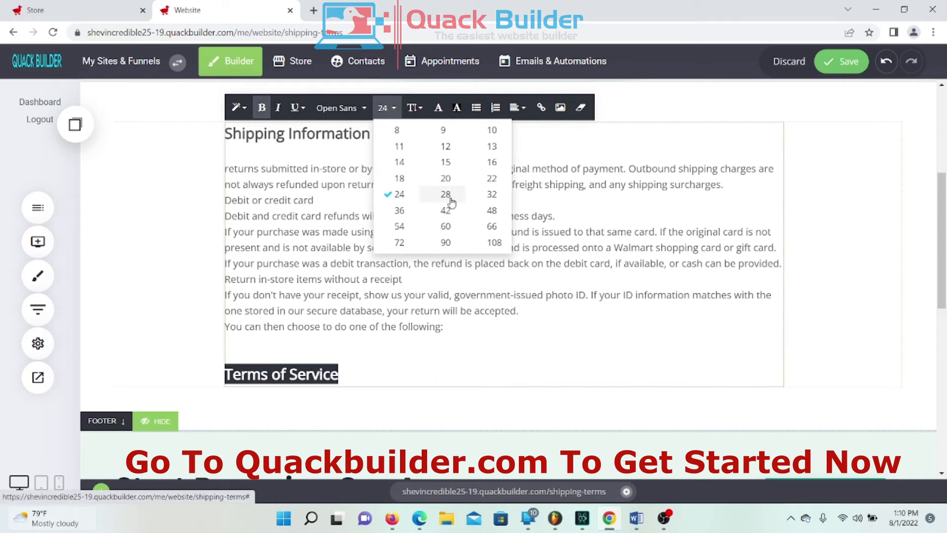
click(493, 195)
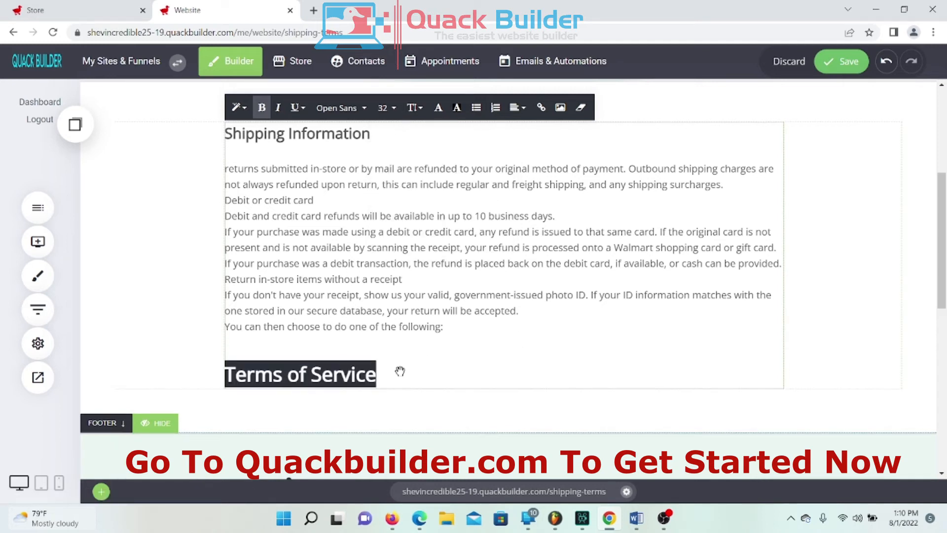
drag(382, 371, 225, 354)
click(517, 108)
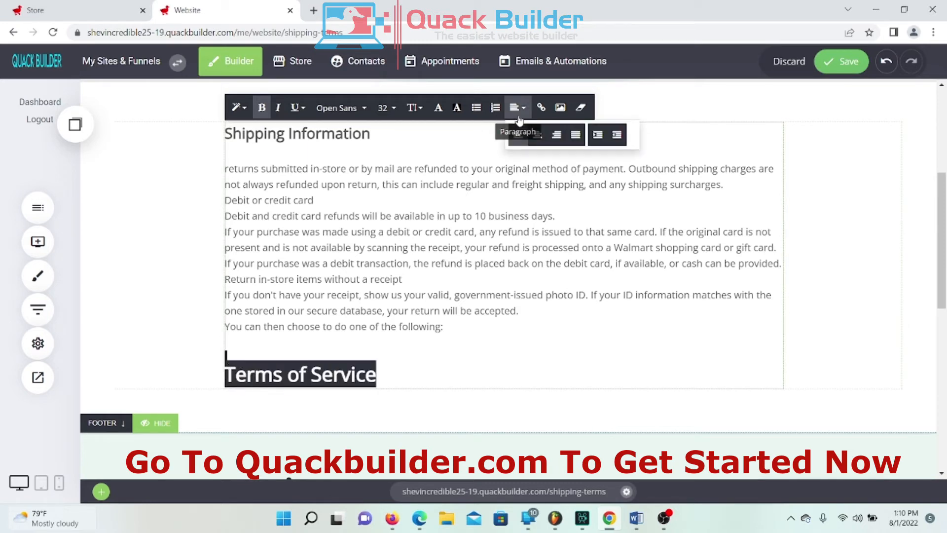
click(538, 135)
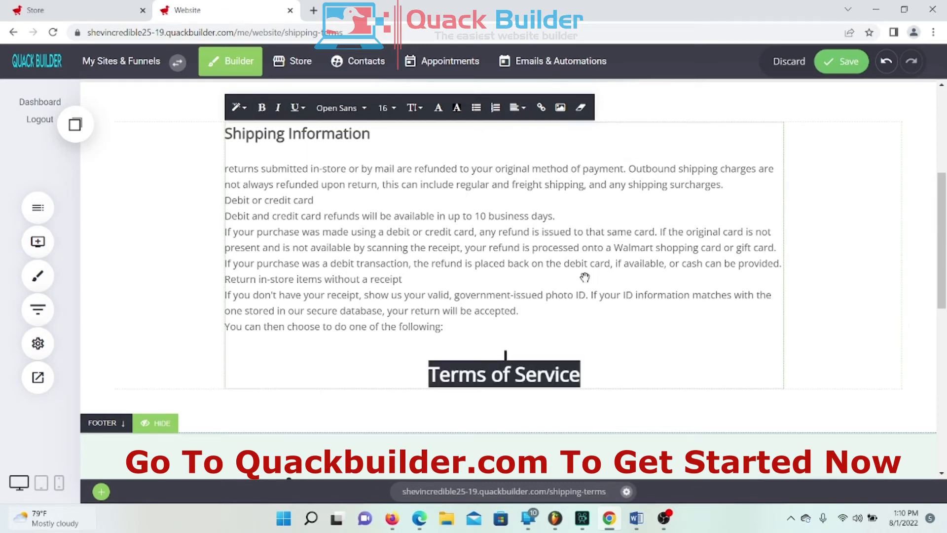
click(608, 366)
Step: Centre the Shipping Information heading and start a new line below Terms of Service
scroll(670, 345, up, 4)
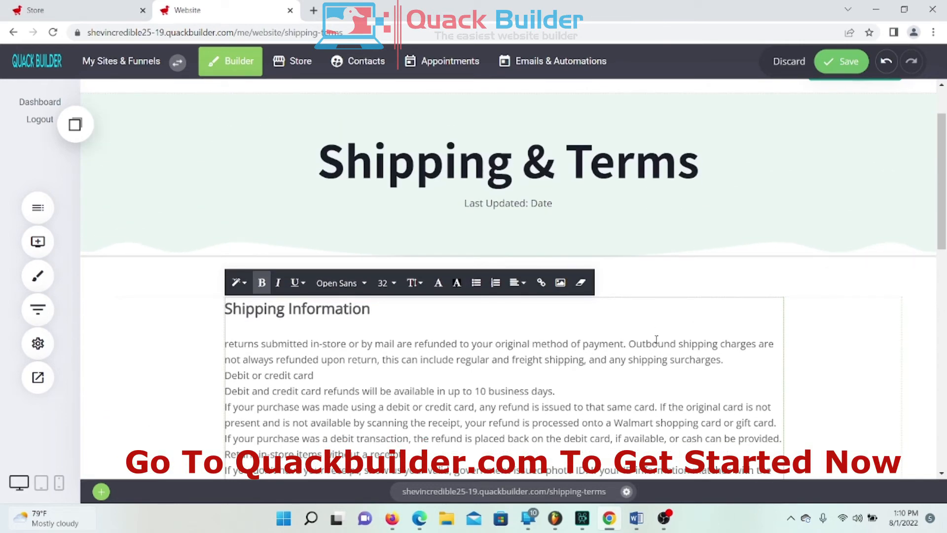
scroll(459, 253, down, 4)
drag(381, 136, 223, 136)
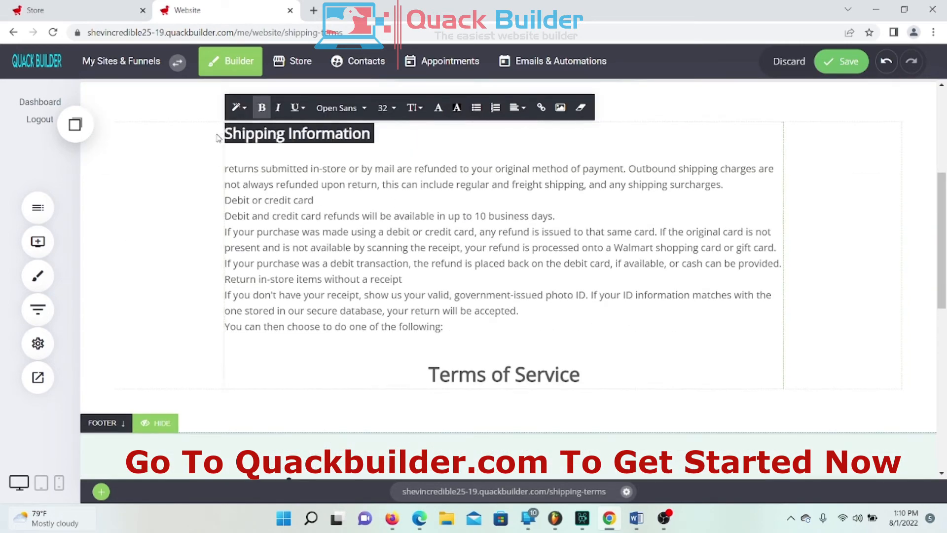
click(517, 108)
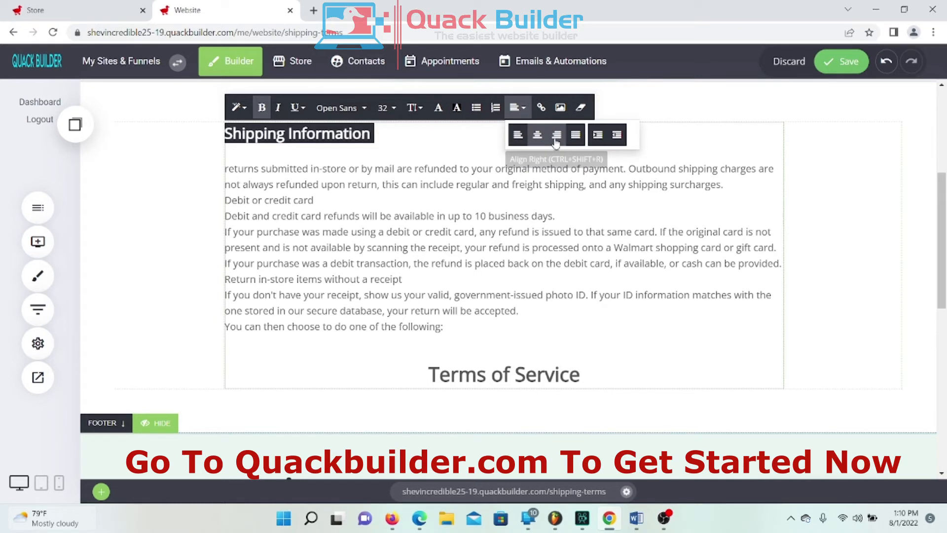
click(538, 134)
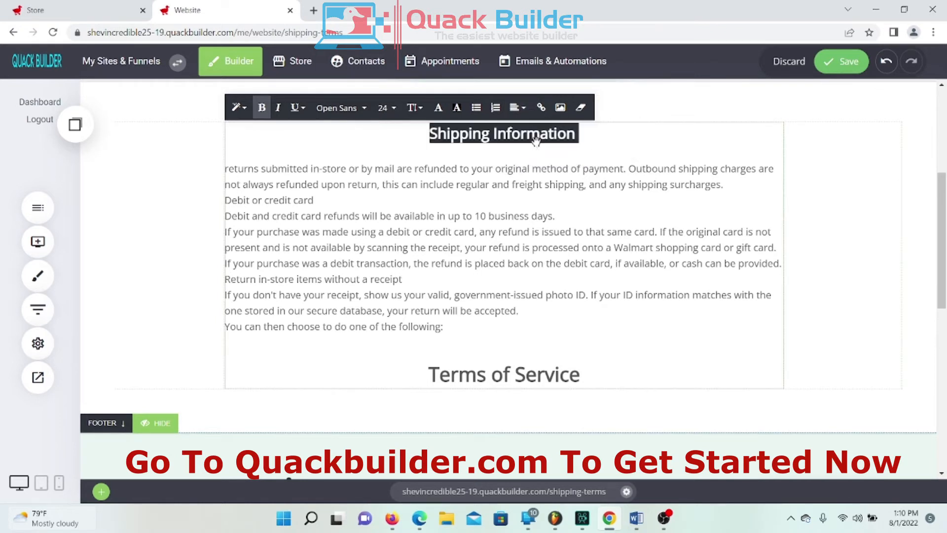
click(492, 230)
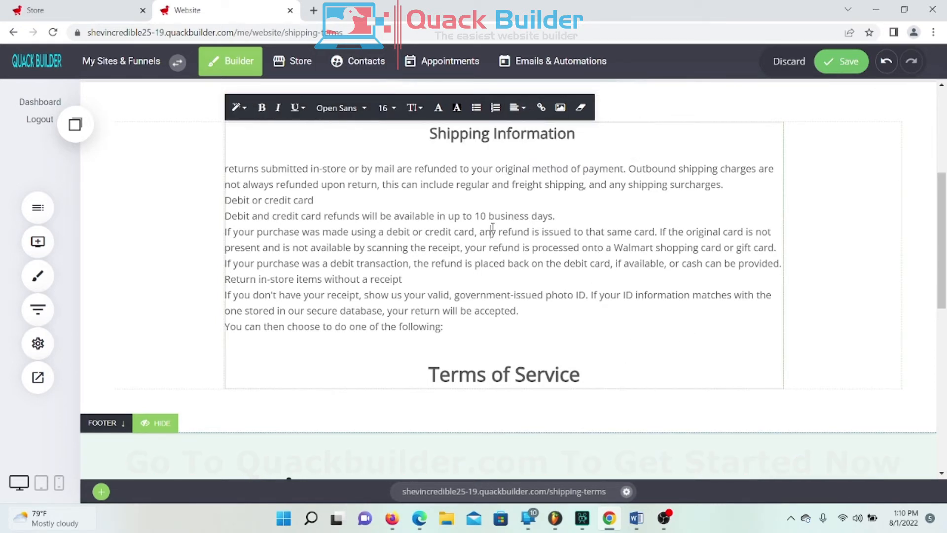
click(587, 384)
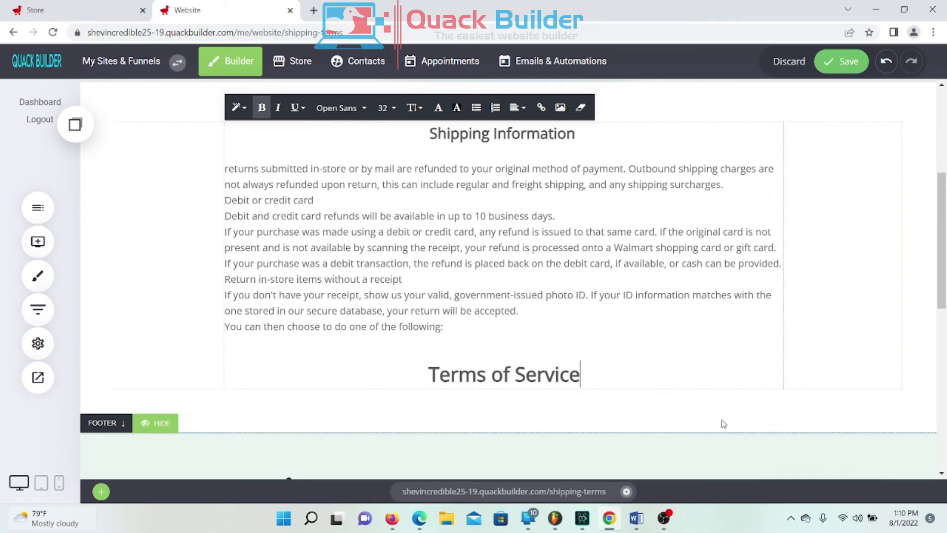
key(Return)
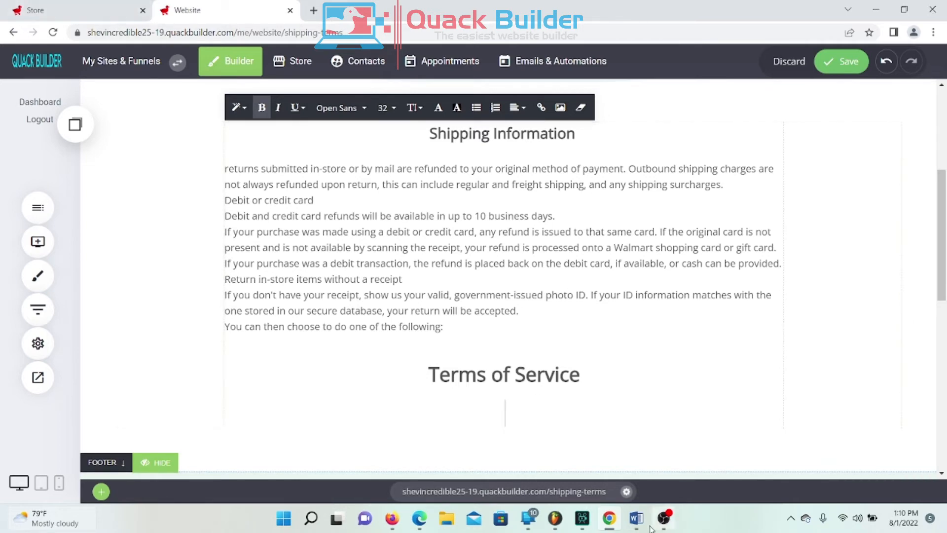
Step: Copy the store's Terms of Service policy text and paste it beneath the Terms of Service heading
click(636, 518)
right_click(387, 235)
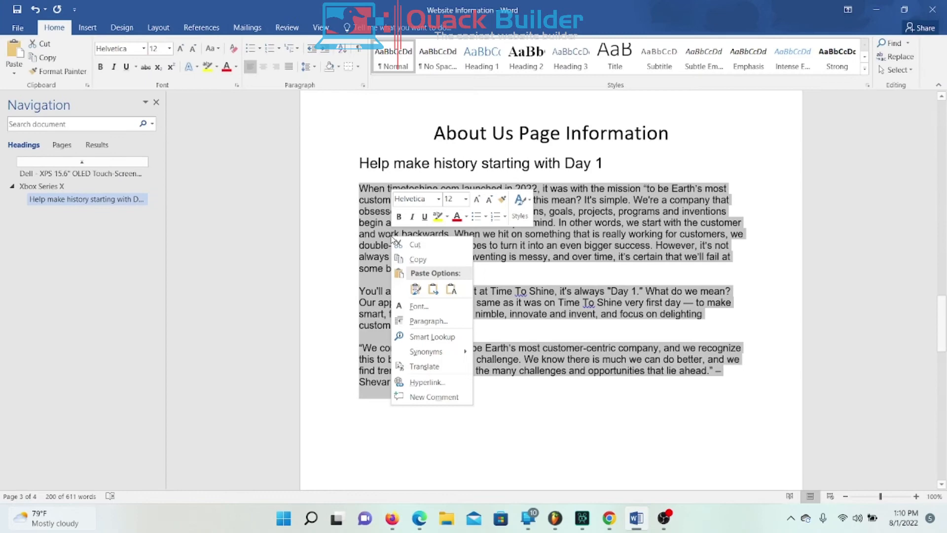
click(640, 519)
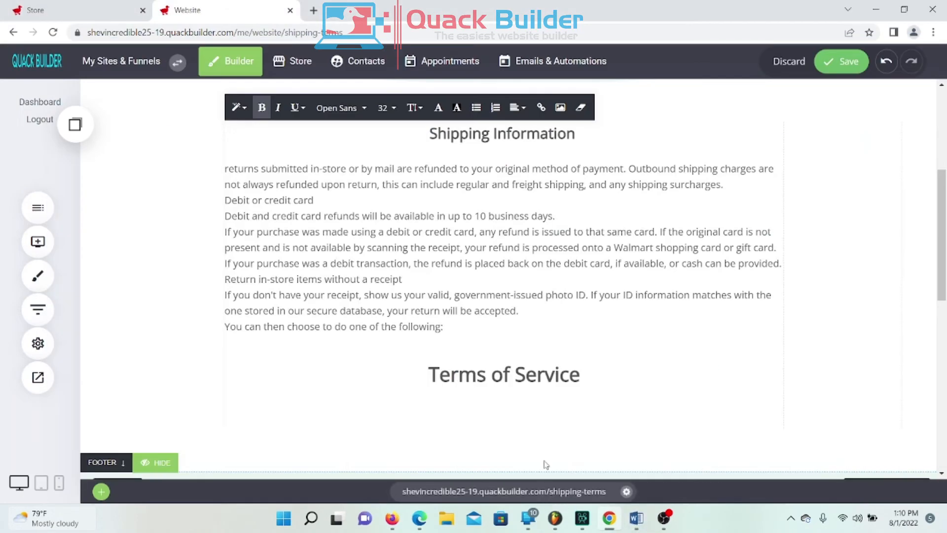
click(87, 18)
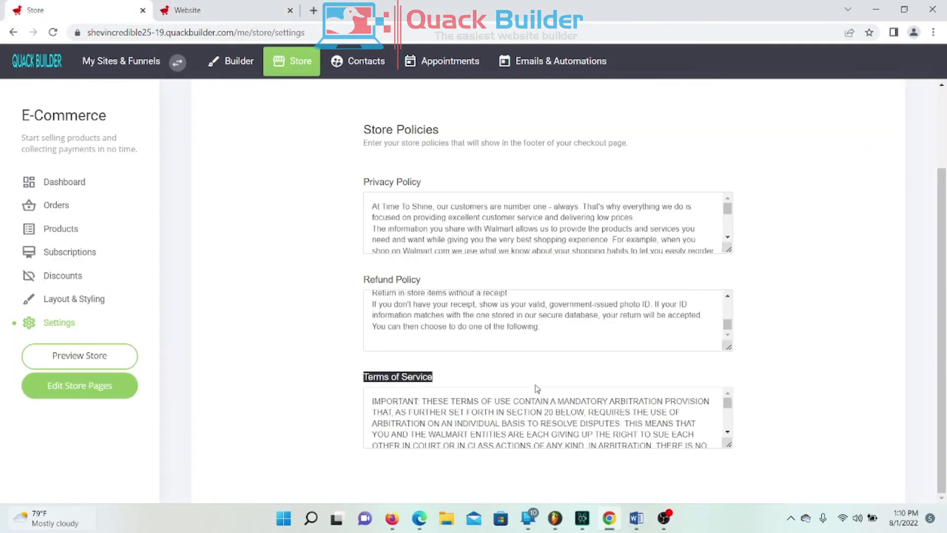
click(402, 422)
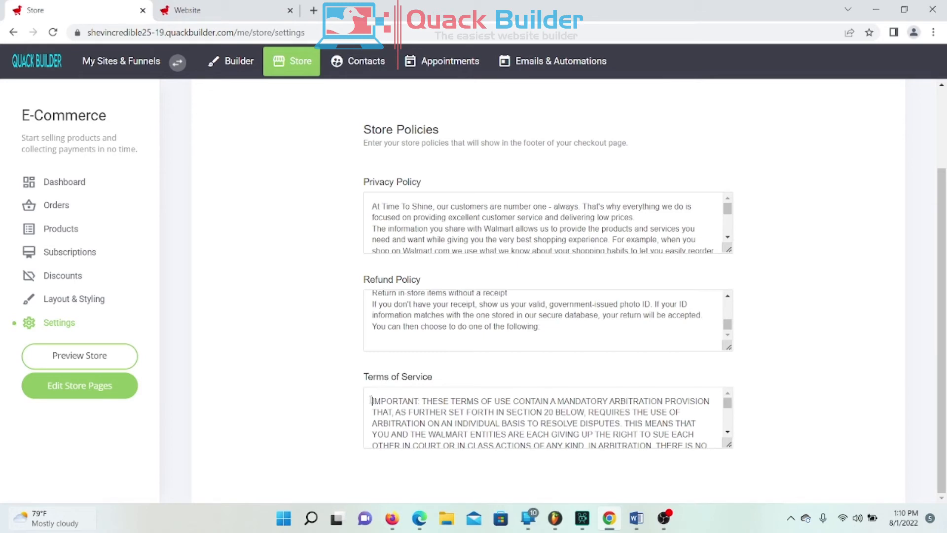
key(ctrl+a)
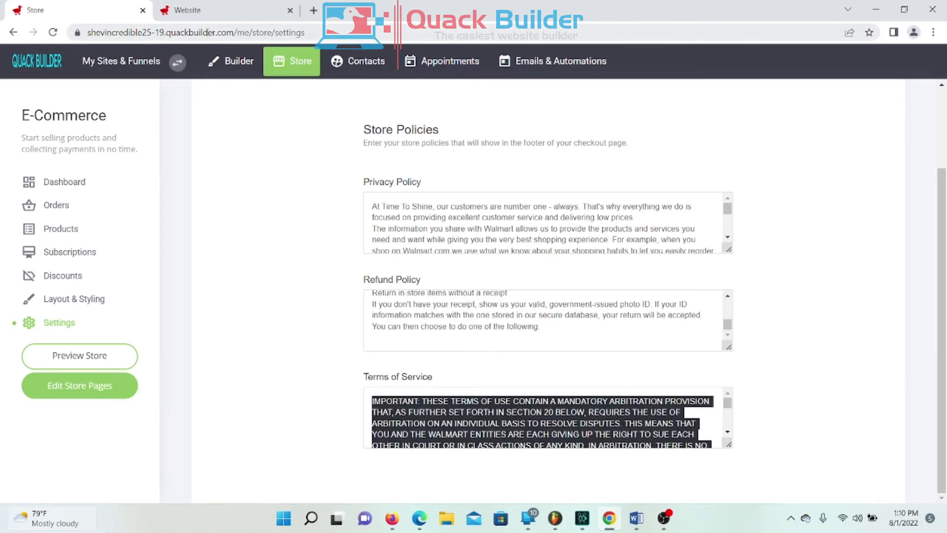
click(222, 12)
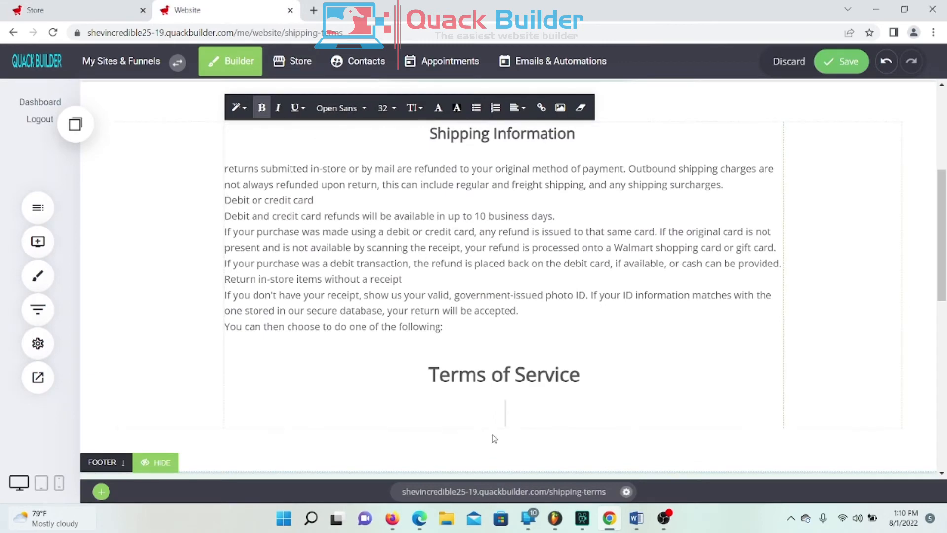
key(ctrl+v)
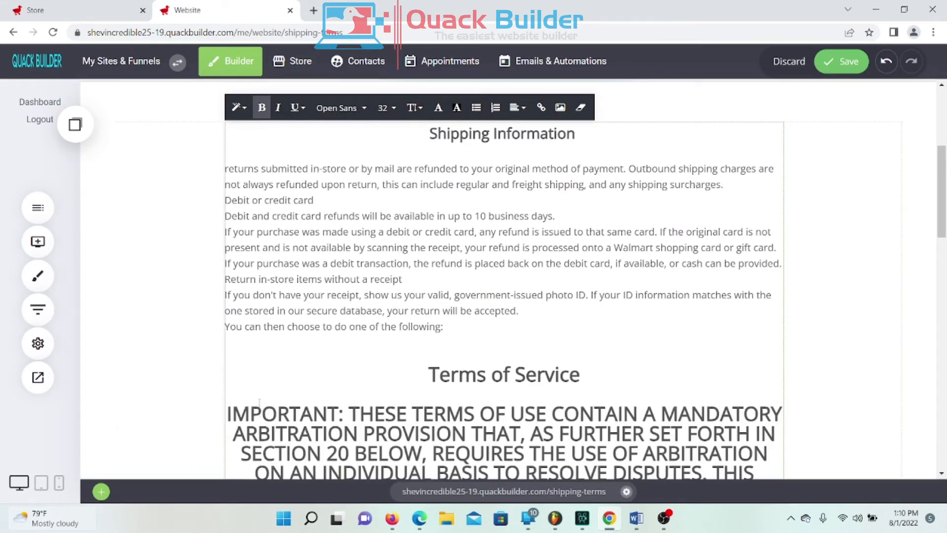
Step: Set the pasted terms text to font size 18 and review the result
scroll(240, 405, down, 5)
drag(229, 157, 597, 336)
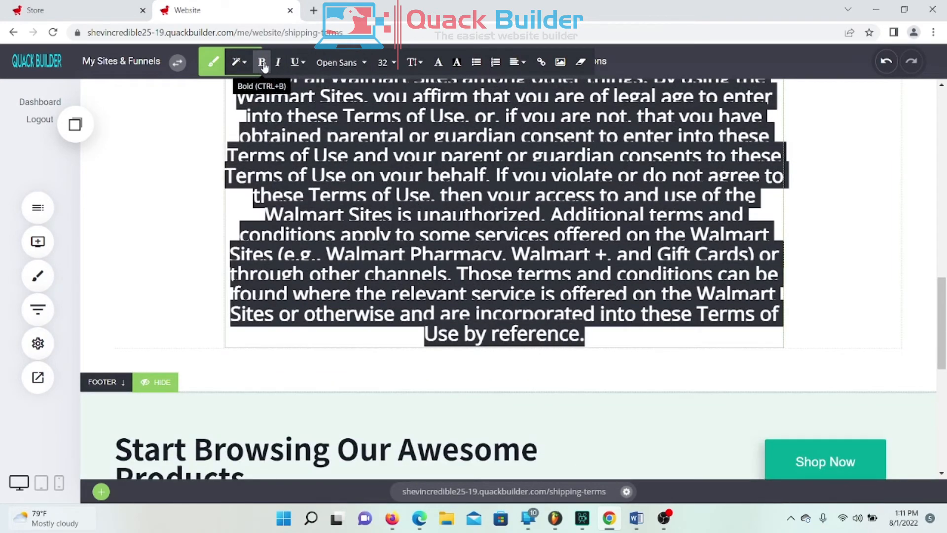
click(385, 62)
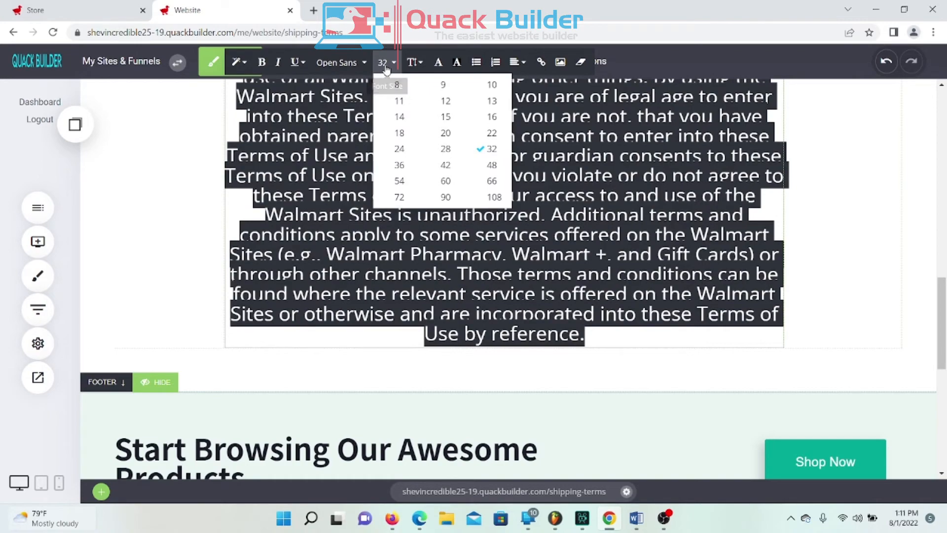
click(398, 133)
scroll(453, 262, up, 8)
scroll(453, 255, down, 1)
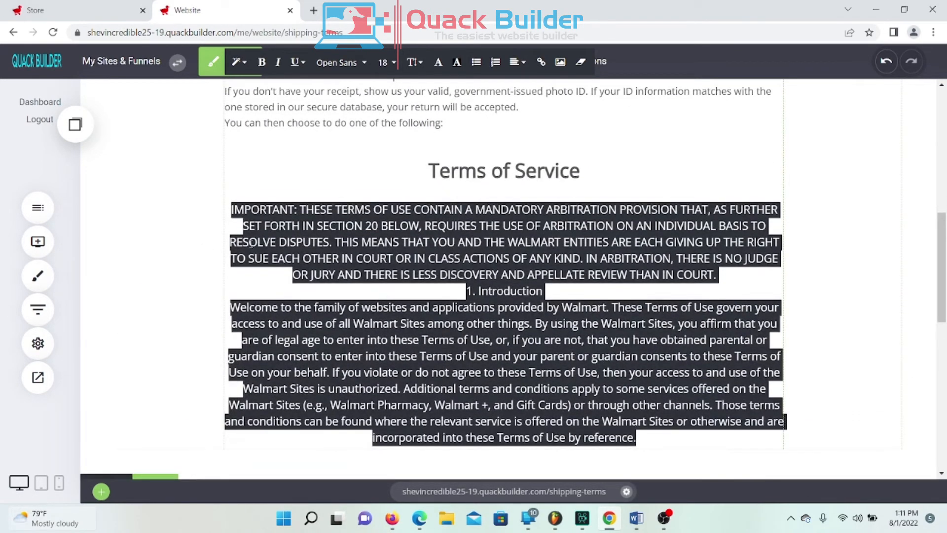
scroll(760, 244, up, 2)
scroll(542, 247, down, 1)
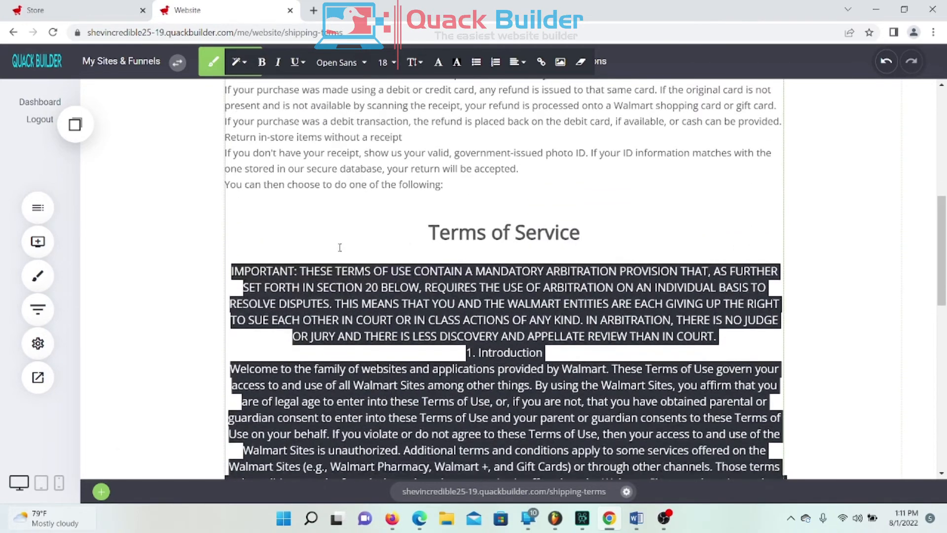
click(212, 176)
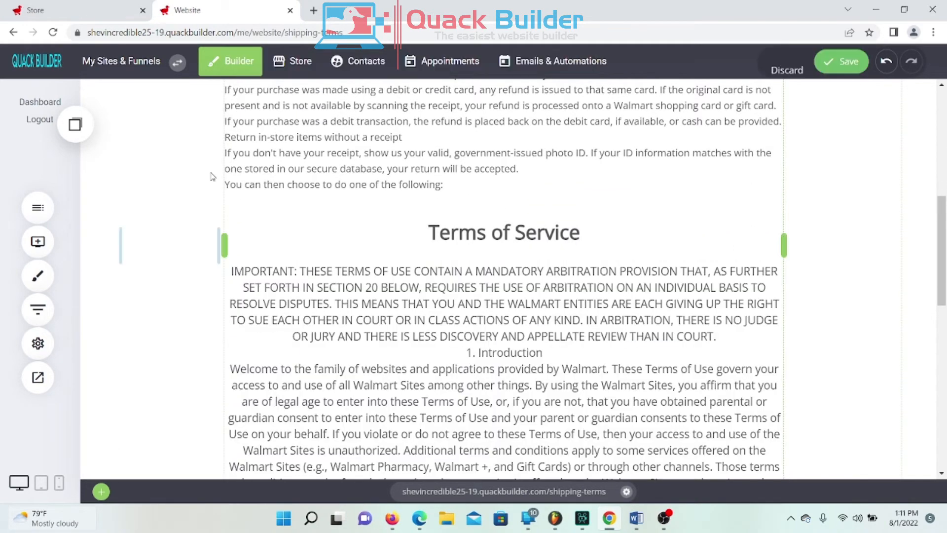
scroll(677, 342, down, 4)
scroll(662, 320, up, 6)
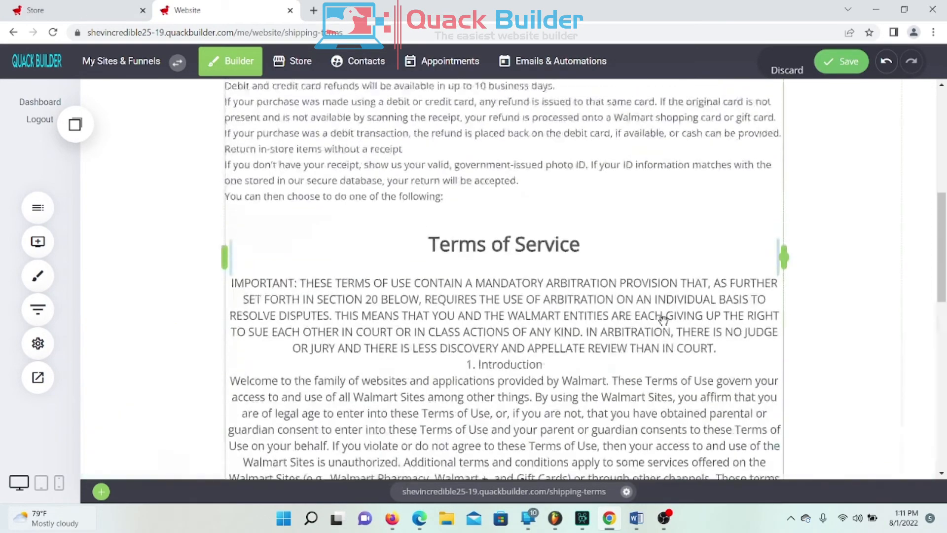
scroll(572, 331, down, 3)
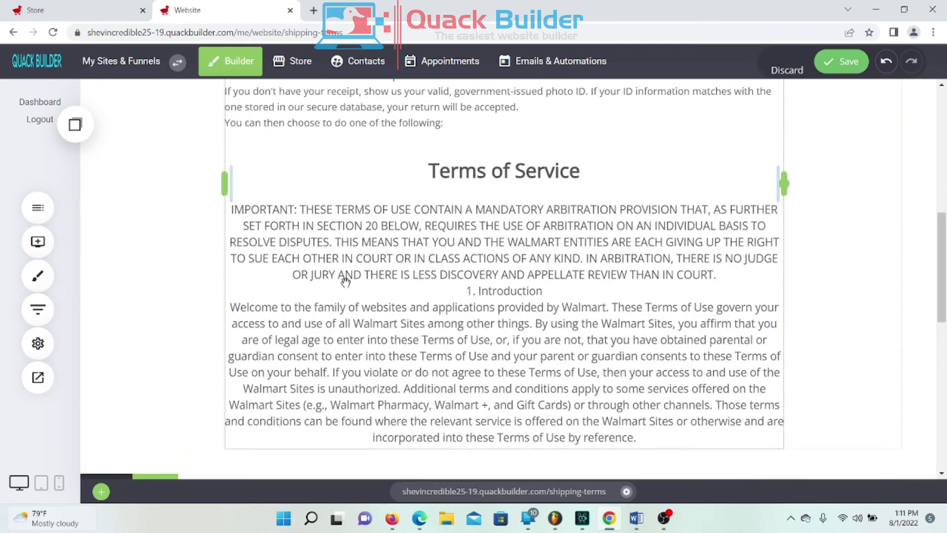
scroll(370, 227, up, 4)
Step: Compare with the shipping body text, then resize the terms text to 16
double_click(398, 290)
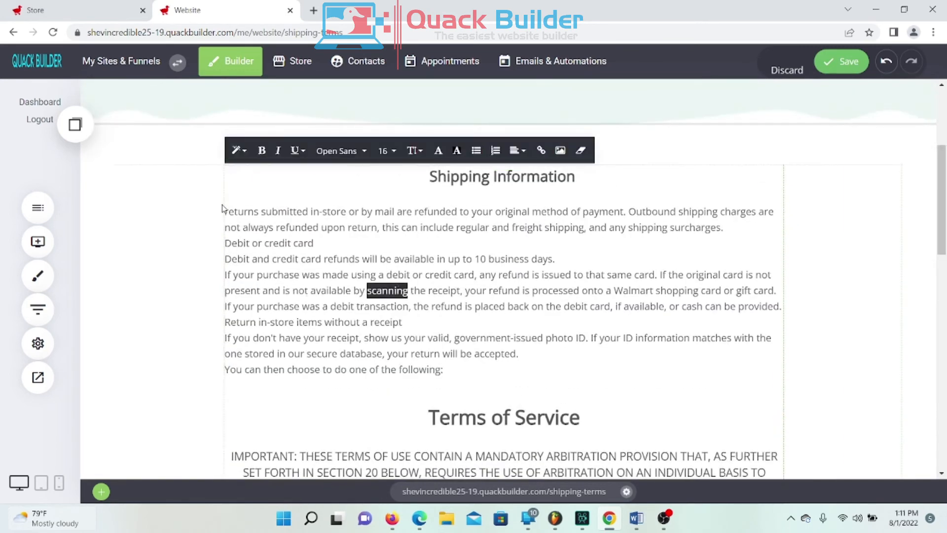
drag(228, 211, 569, 368)
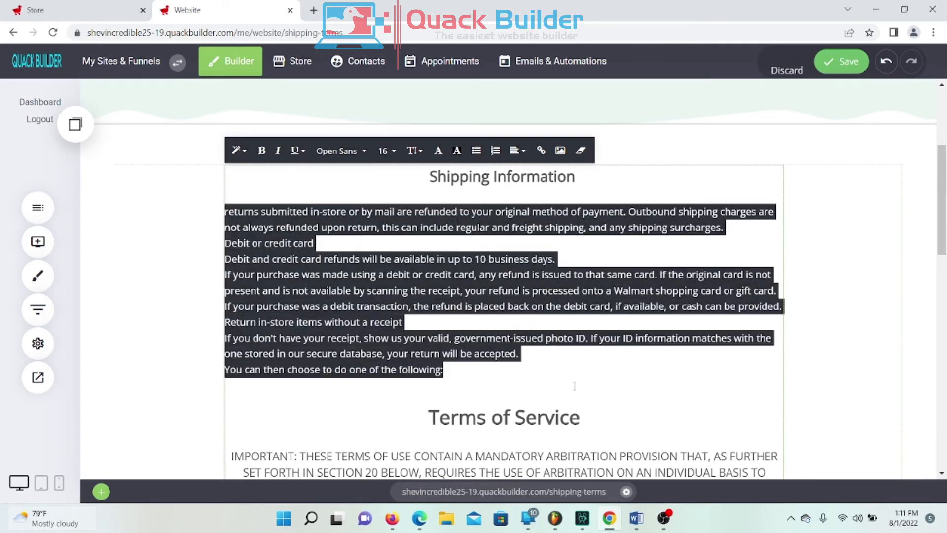
click(574, 385)
scroll(547, 335, down, 3)
drag(230, 271, 681, 96)
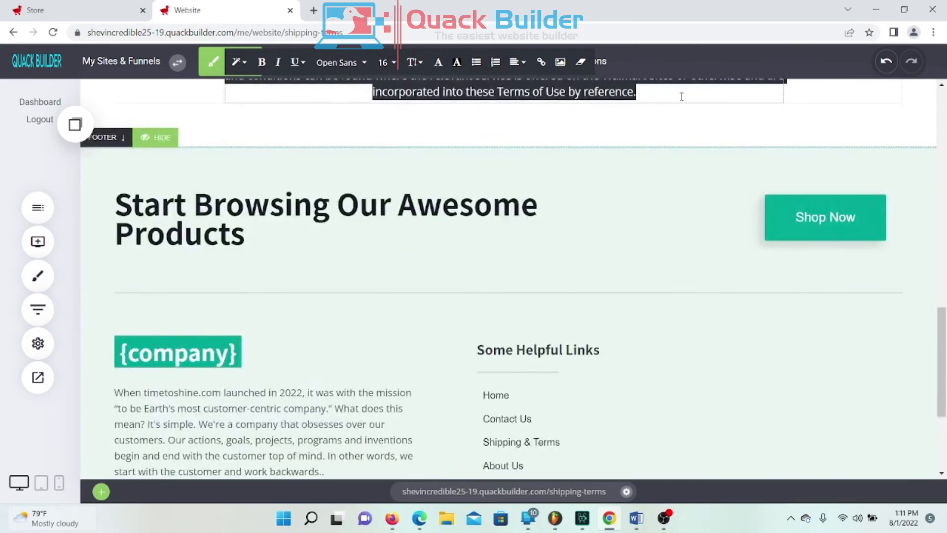
scroll(681, 96, up, 6)
click(386, 63)
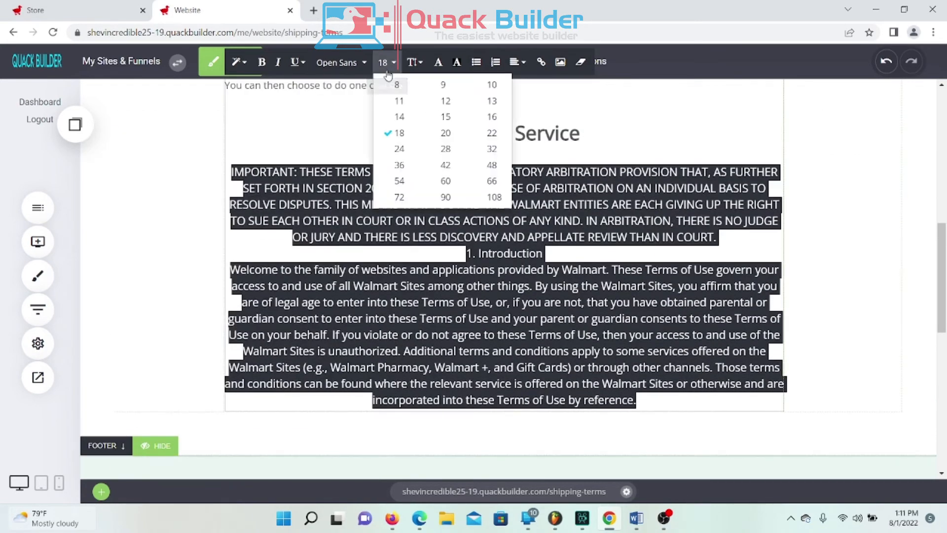
click(491, 116)
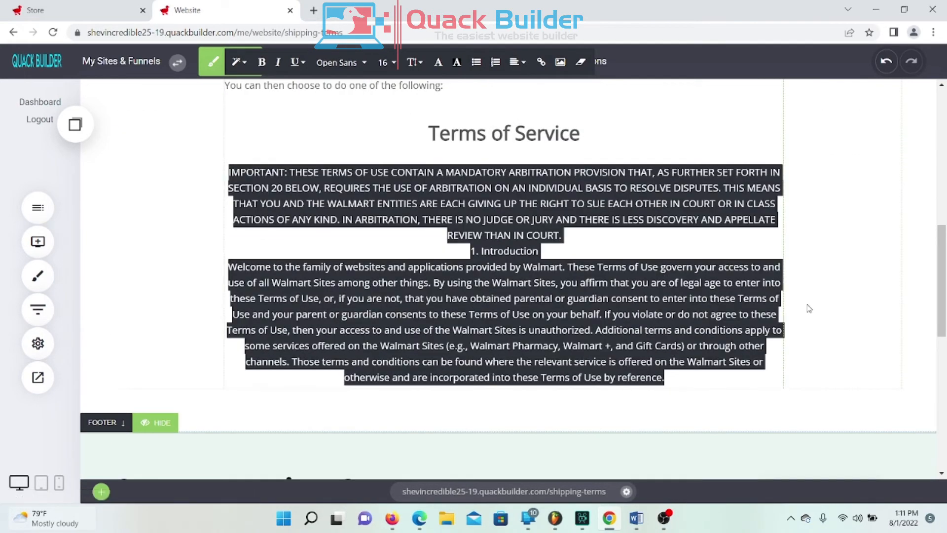
click(735, 267)
Step: Check the formatting of the Shipping Information heading, Debit or credit card line and Terms of Service heading
scroll(706, 326, up, 5)
scroll(700, 316, down, 3)
scroll(670, 338, up, 4)
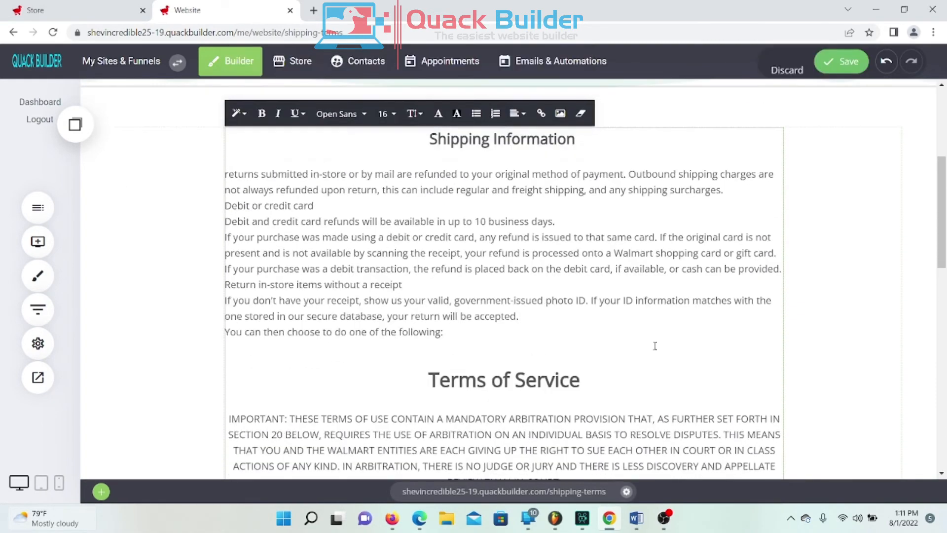
scroll(579, 372, up, 2)
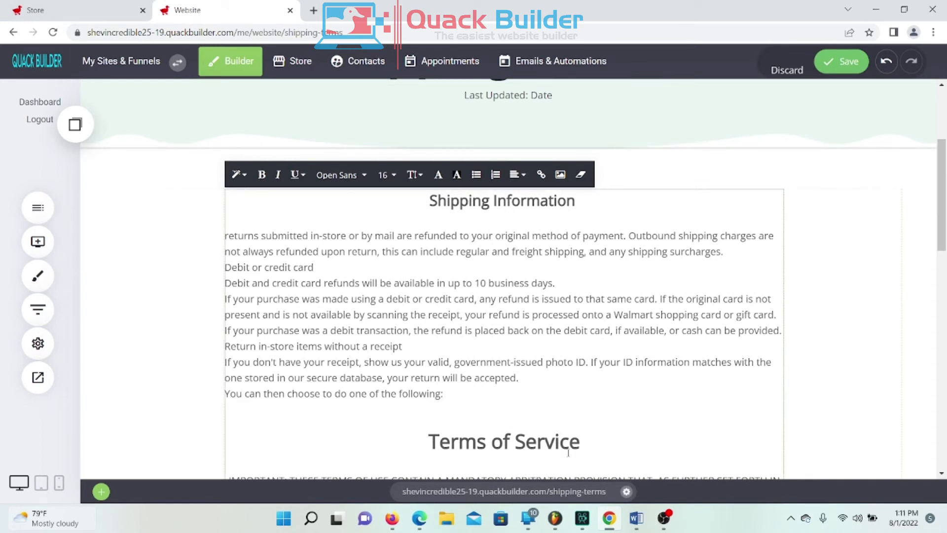
drag(428, 200, 577, 206)
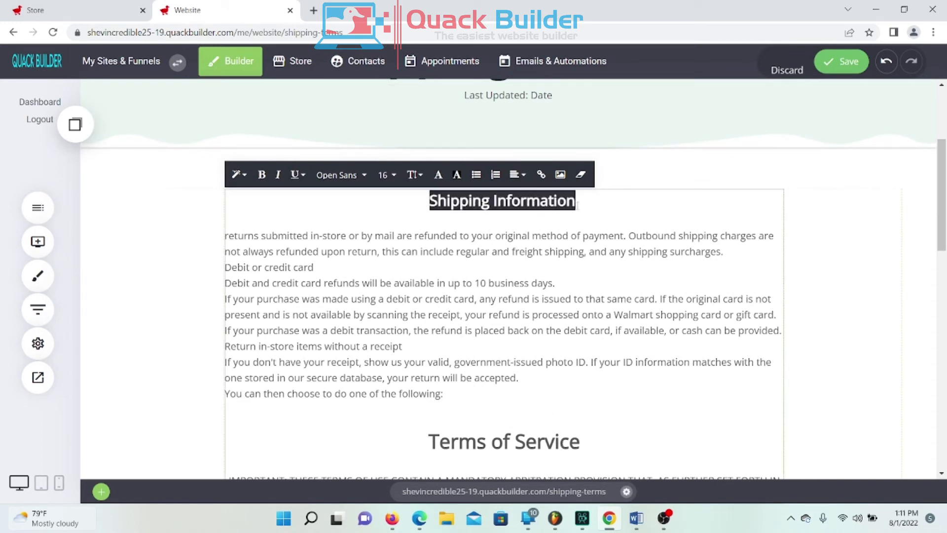
click(291, 267)
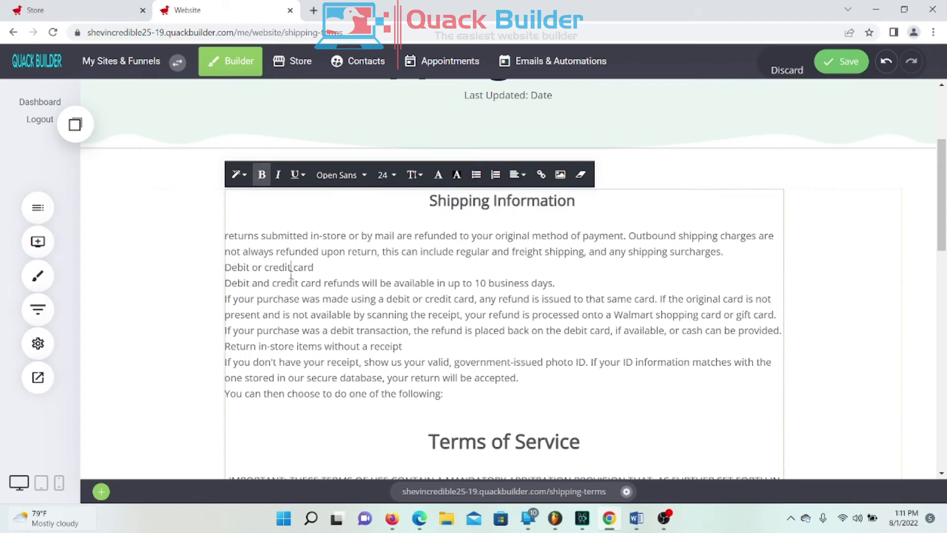
scroll(351, 306, down, 3)
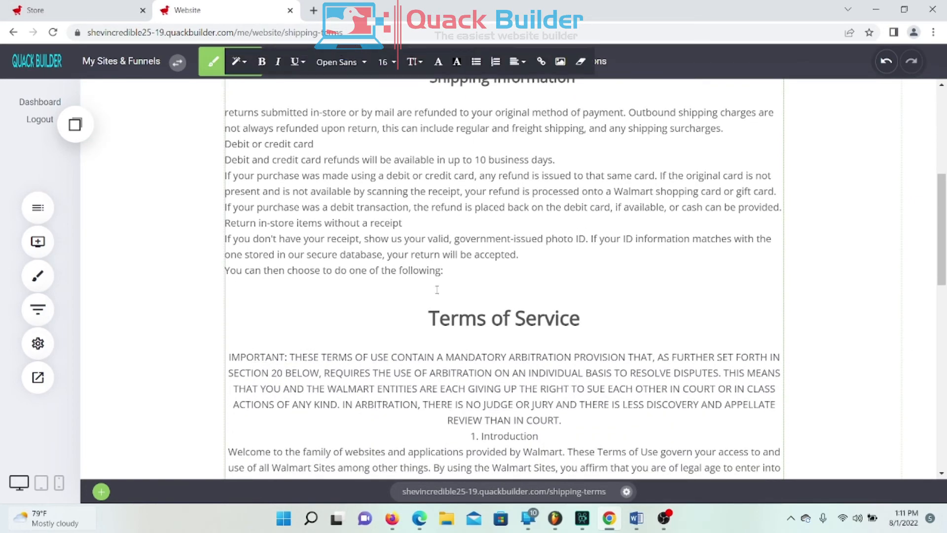
click(414, 313)
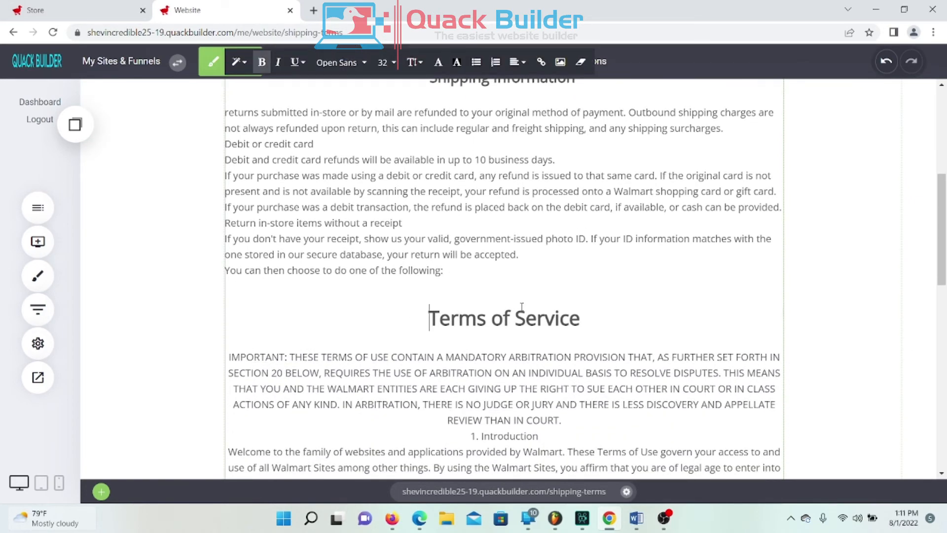
scroll(444, 276, down, 1)
scroll(531, 211, down, 3)
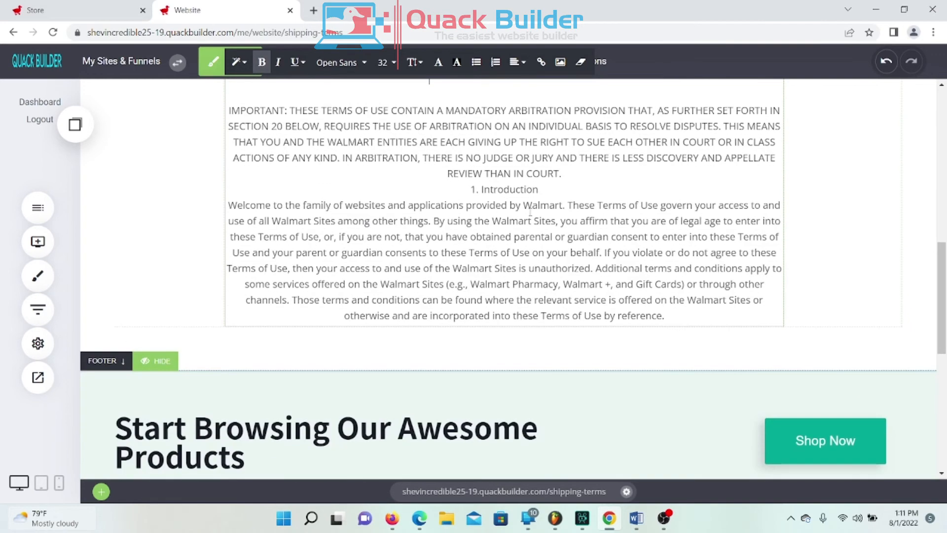
scroll(552, 220, up, 7)
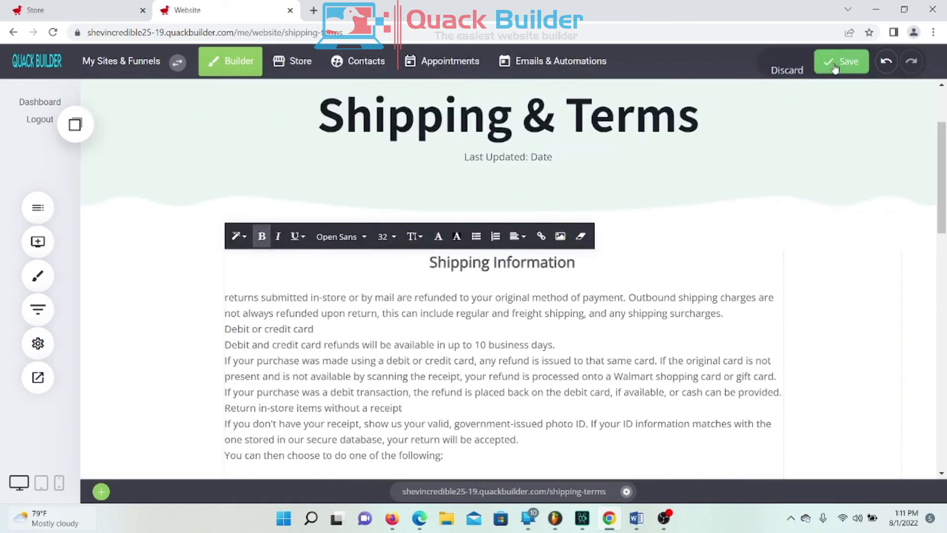
Step: Save the page and view the live Shipping & Terms page in a preview tab
click(844, 62)
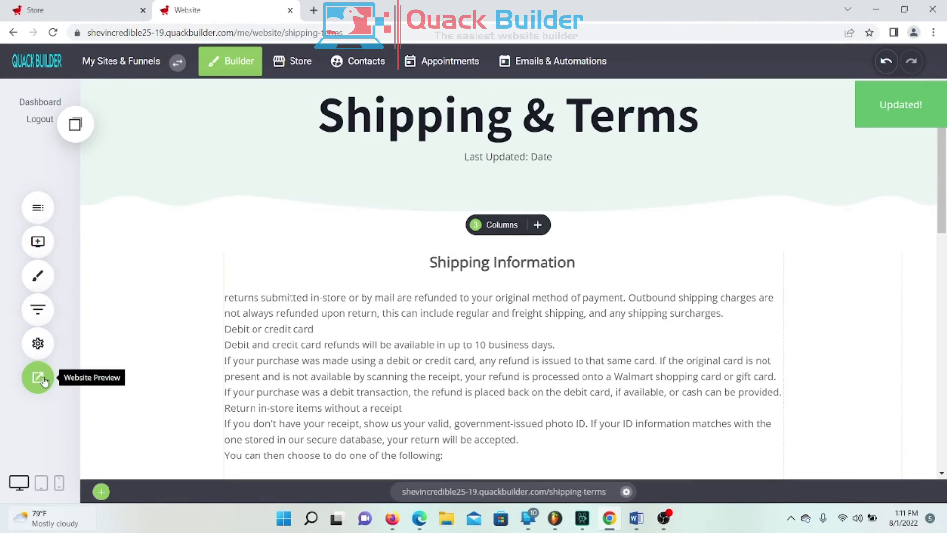
click(38, 377)
click(454, 67)
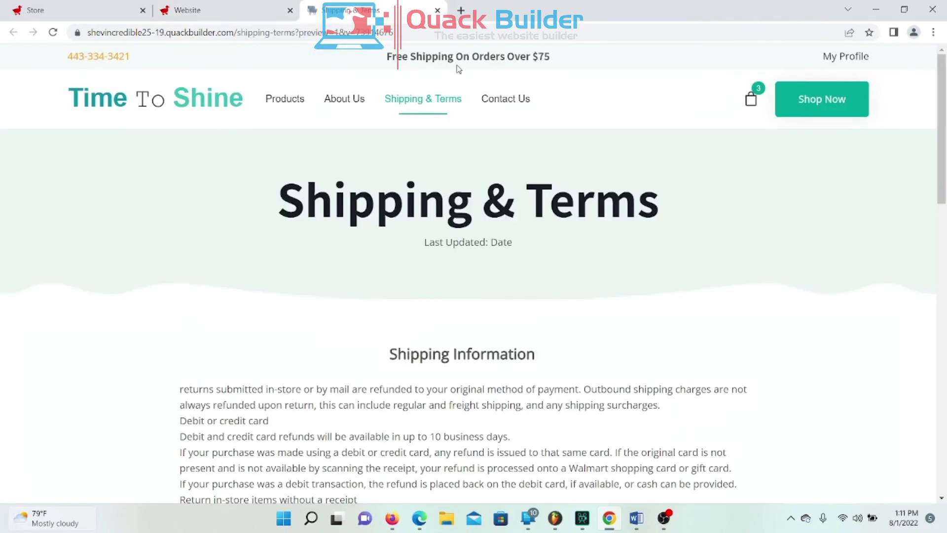
scroll(642, 284, down, 15)
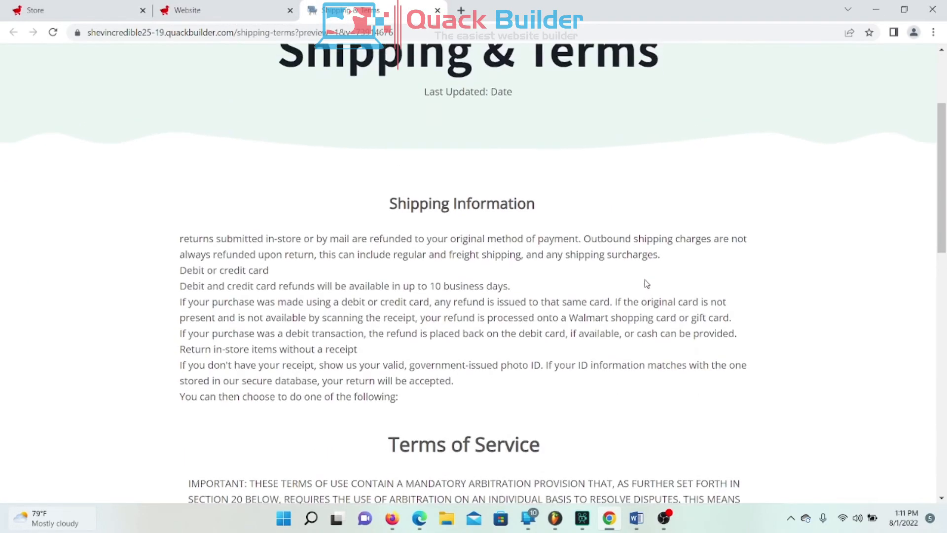
scroll(647, 279, up, 12)
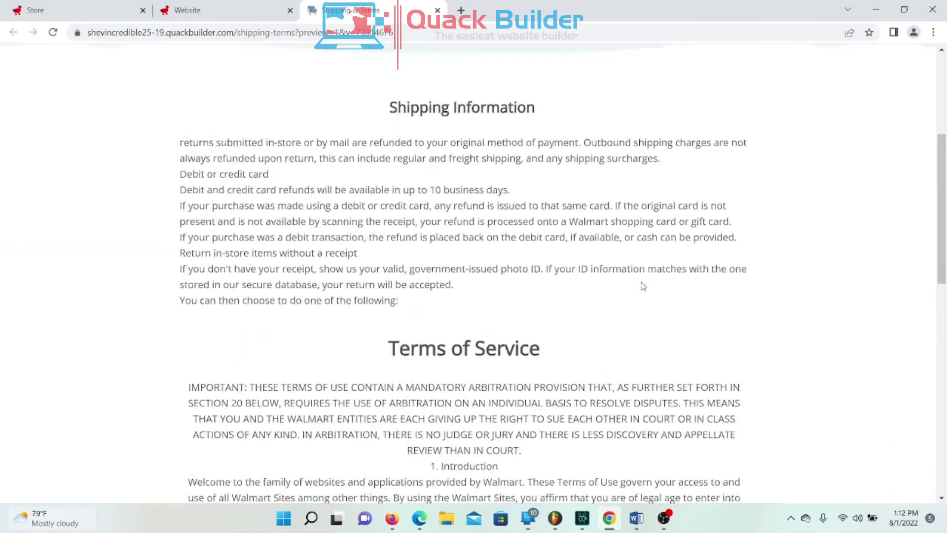
scroll(611, 238, down, 3)
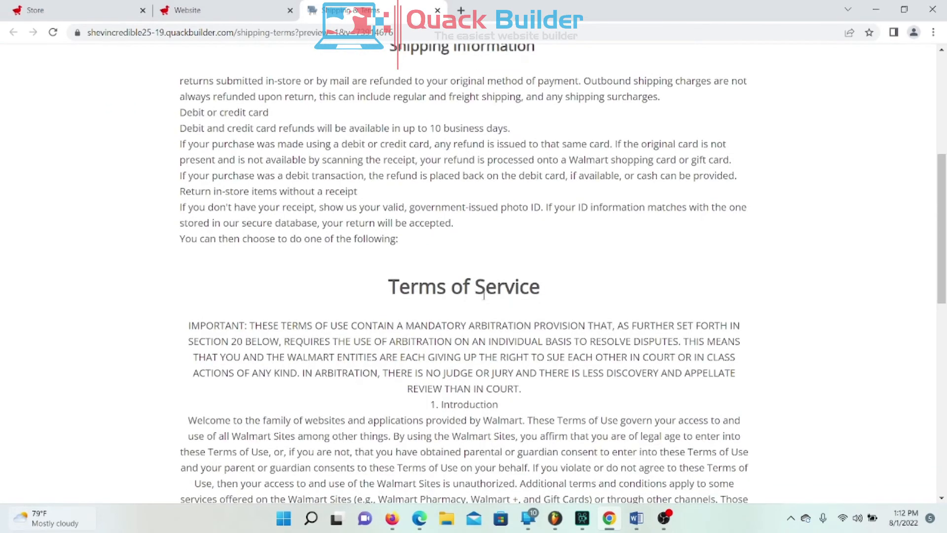
scroll(676, 323, up, 7)
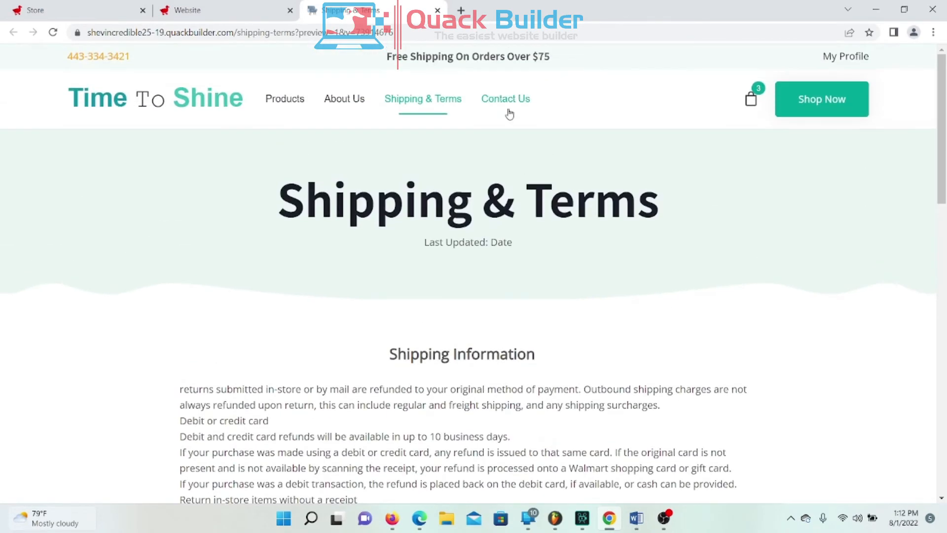
Step: Visit the live Contact Us page, close the preview and extra tab, and reopen the Builder
click(513, 112)
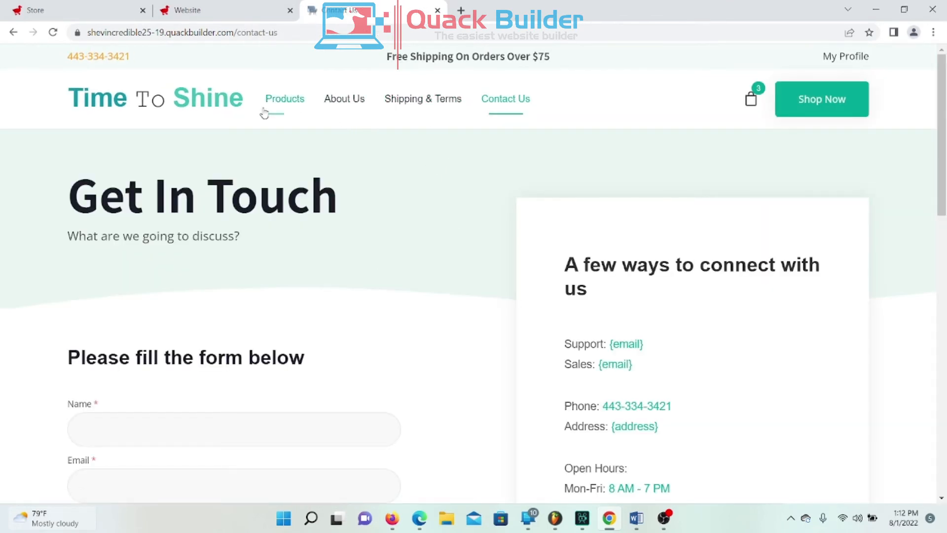
click(438, 10)
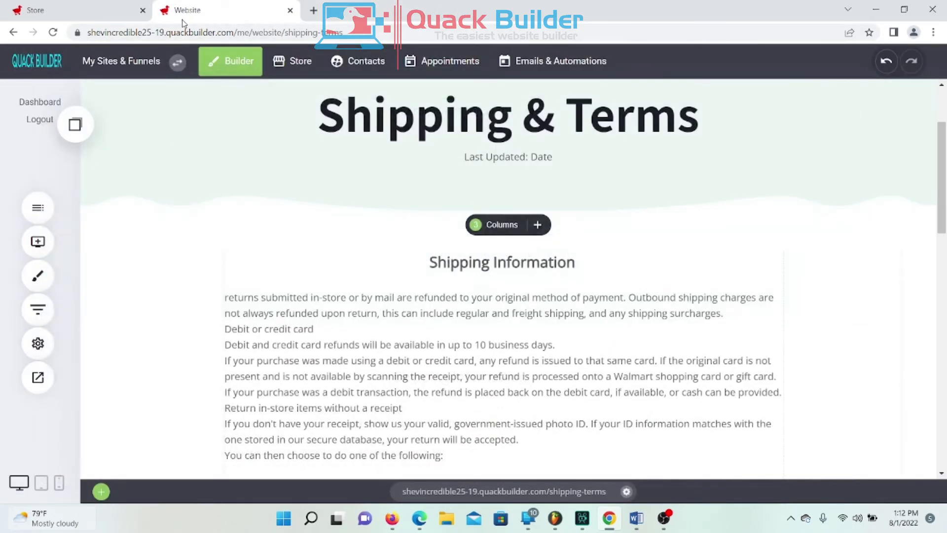
click(92, 15)
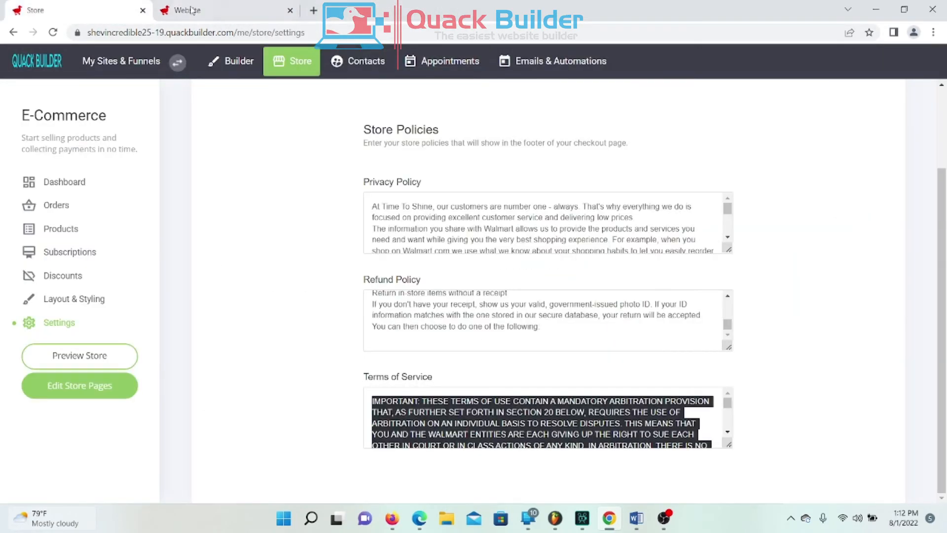
click(291, 11)
click(232, 63)
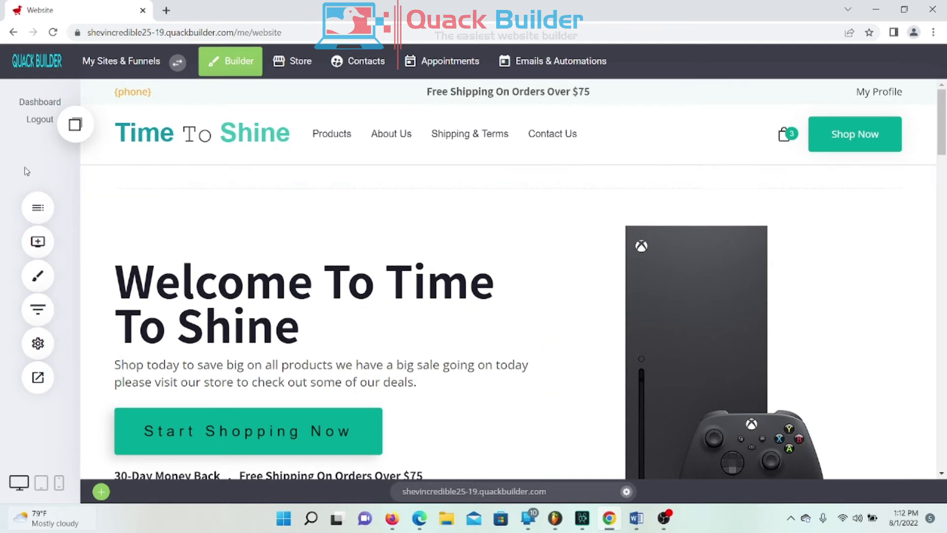
click(40, 208)
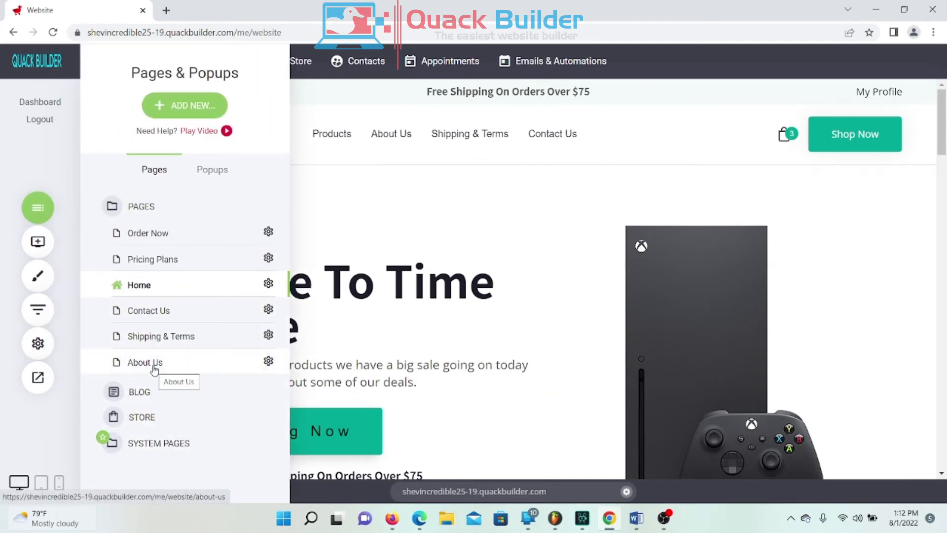
Step: On the Contact Us page, replace the Get In Touch subtitle with 'We are happy to here from you'
click(161, 316)
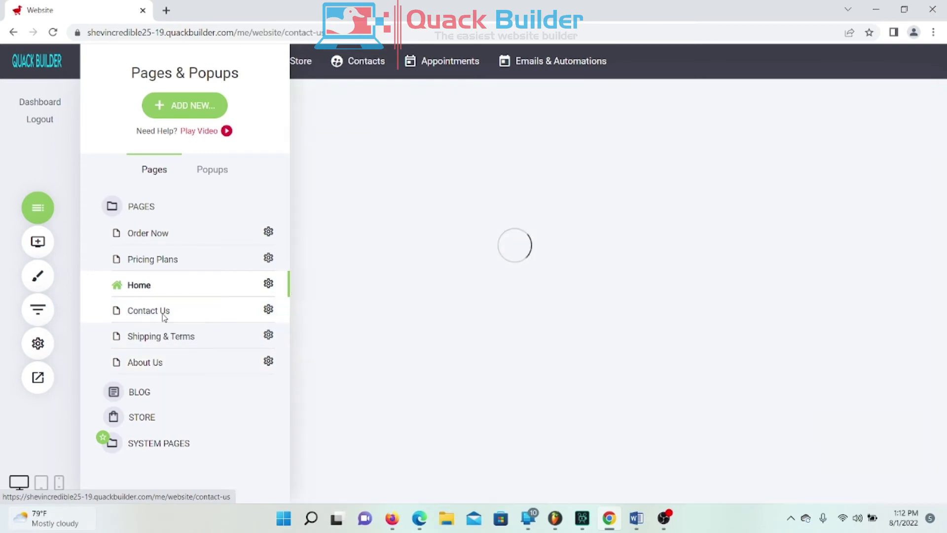
scroll(441, 258, down, 2)
scroll(441, 260, up, 2)
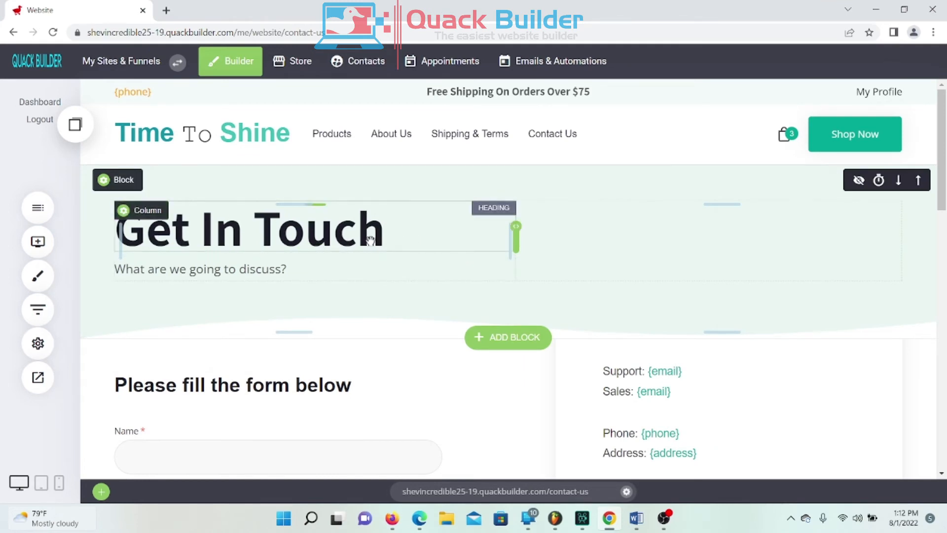
click(133, 267)
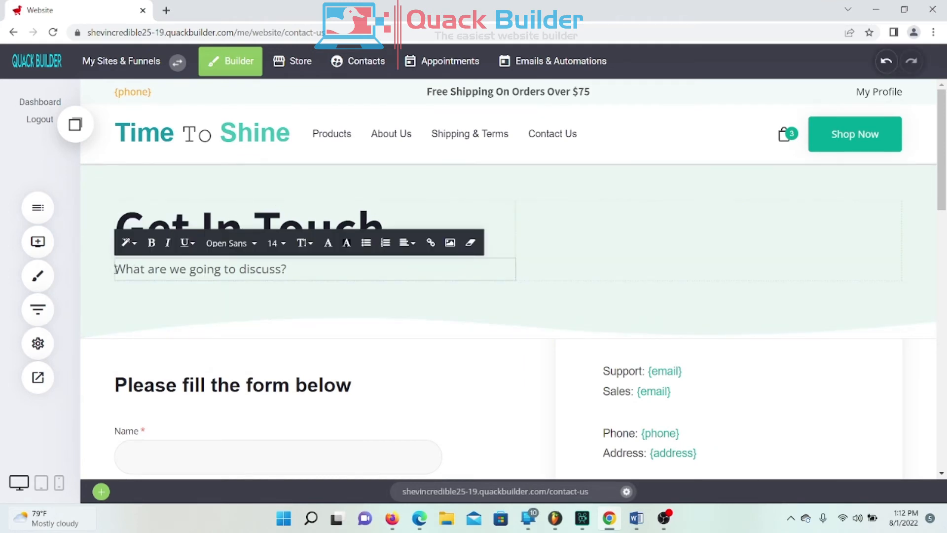
drag(115, 269, 318, 272)
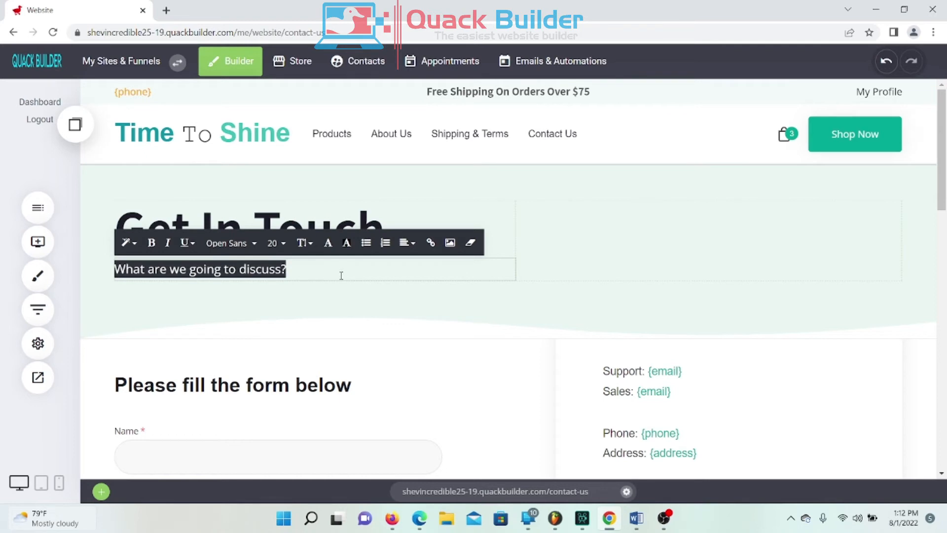
text(We are happ)
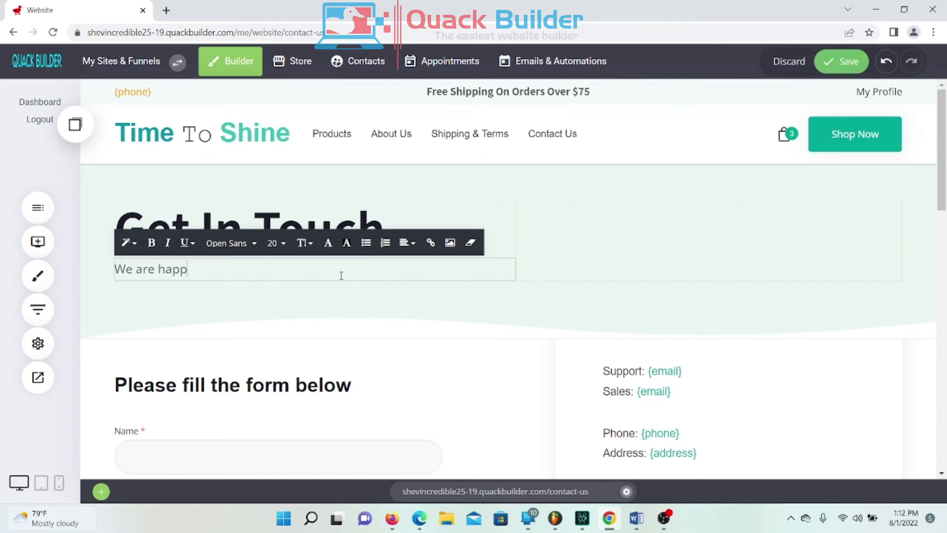
text(y to here ftrom)
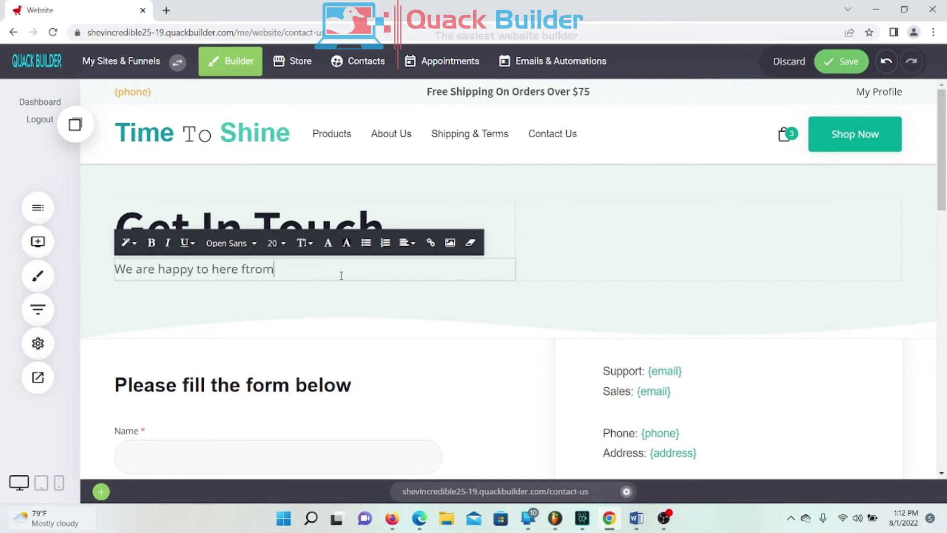
key(BackSpace)
key(BackSpace)
text(rom you)
click(691, 227)
Step: Scroll to the Contact Us form, select it, and show its Name, Email, Phone and Message fields
scroll(423, 232, down, 3)
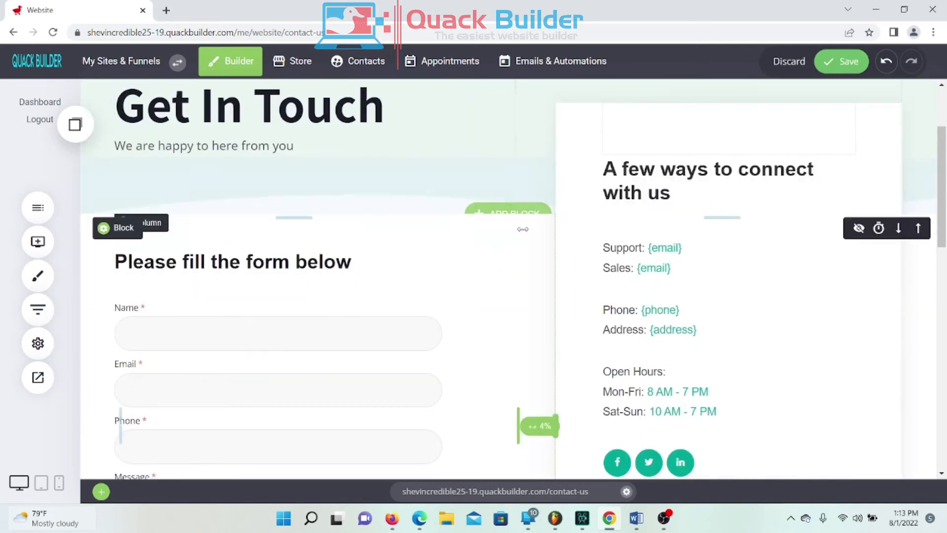
scroll(444, 279, up, 3)
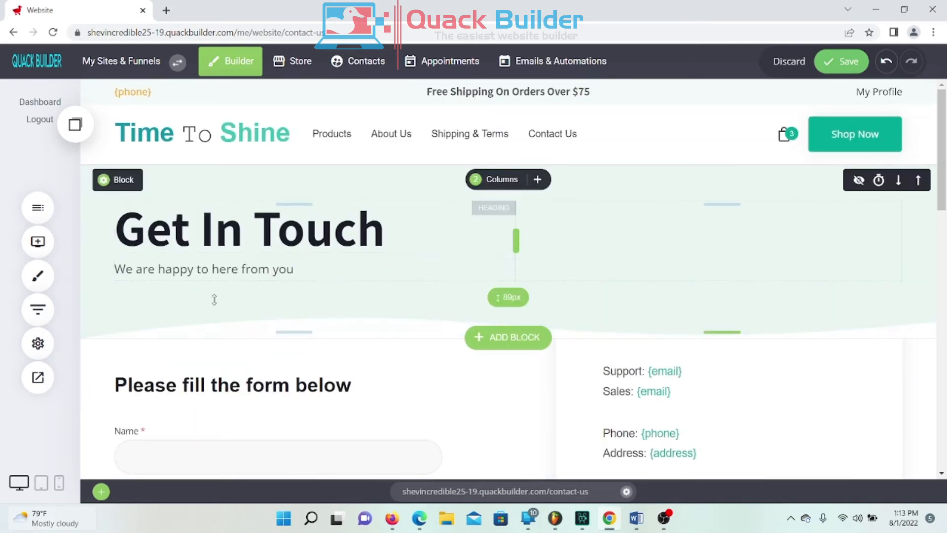
scroll(241, 315, down, 3)
scroll(303, 172, down, 1)
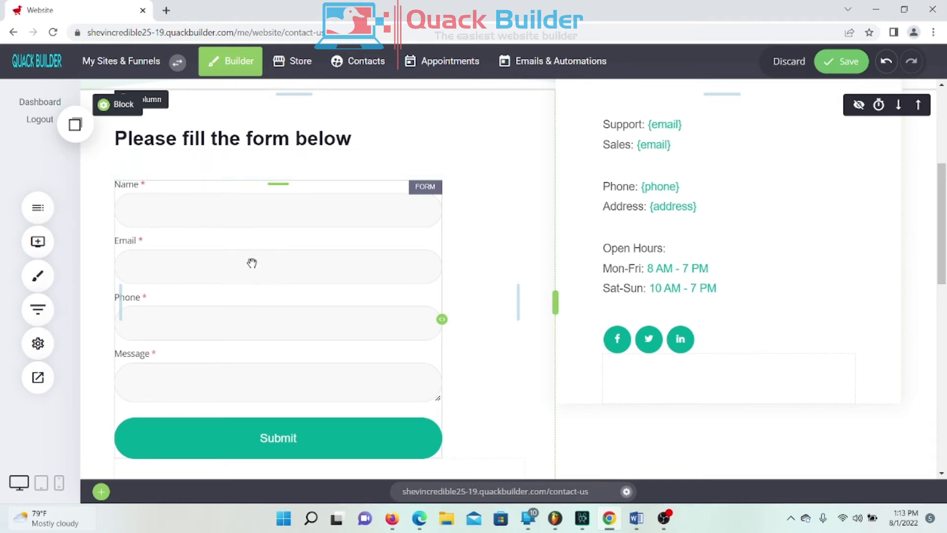
scroll(350, 284, down, 2)
scroll(345, 285, up, 2)
scroll(334, 243, down, 1)
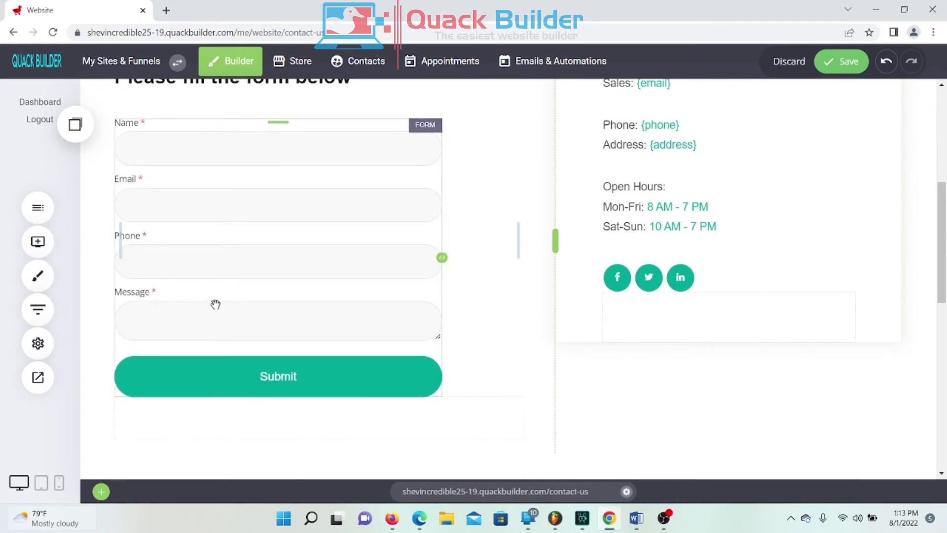
scroll(232, 316, up, 1)
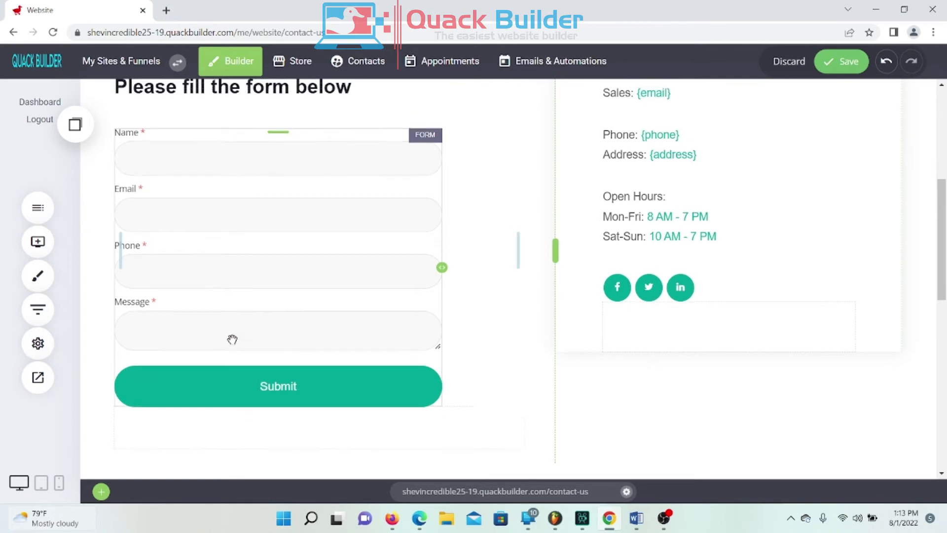
scroll(232, 340, up, 2)
scroll(206, 220, down, 1)
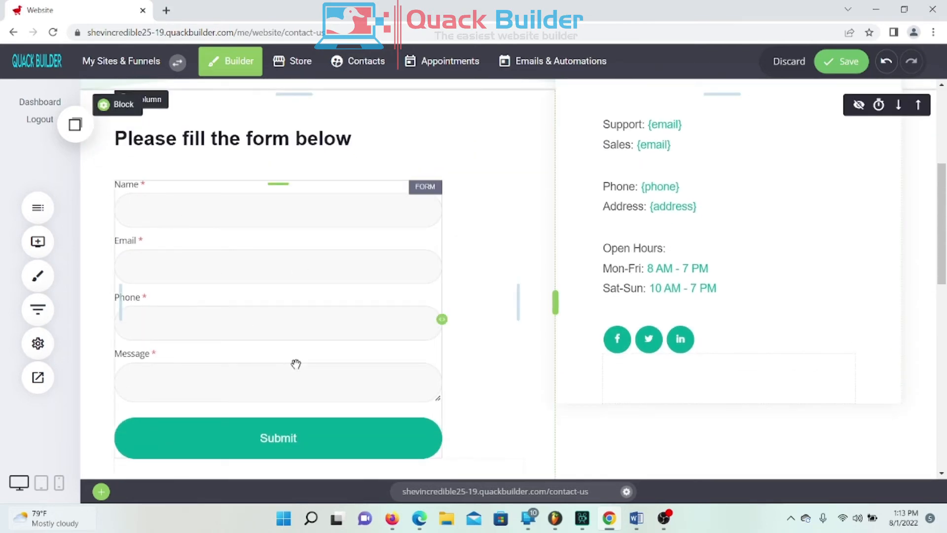
click(263, 253)
click(164, 162)
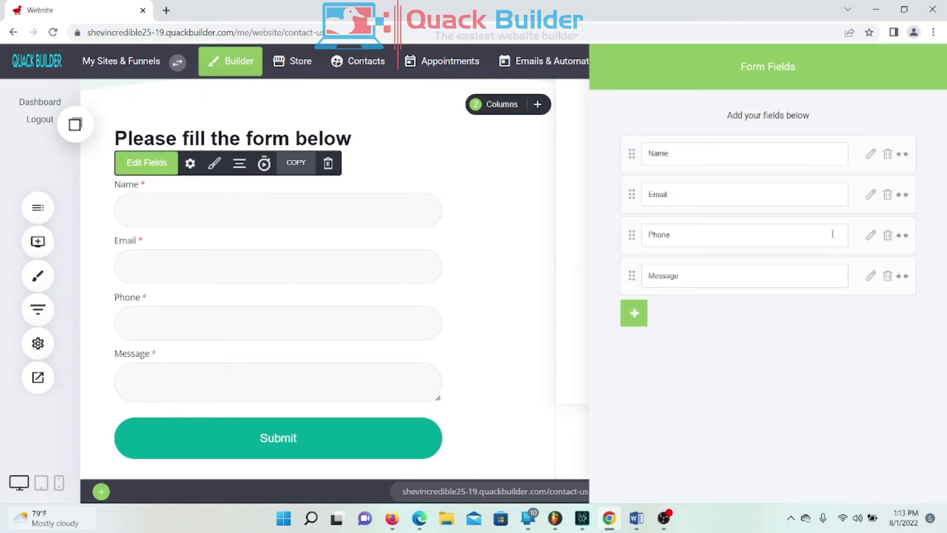
Step: Delete the Phone field from the contact form and close the field list
click(888, 237)
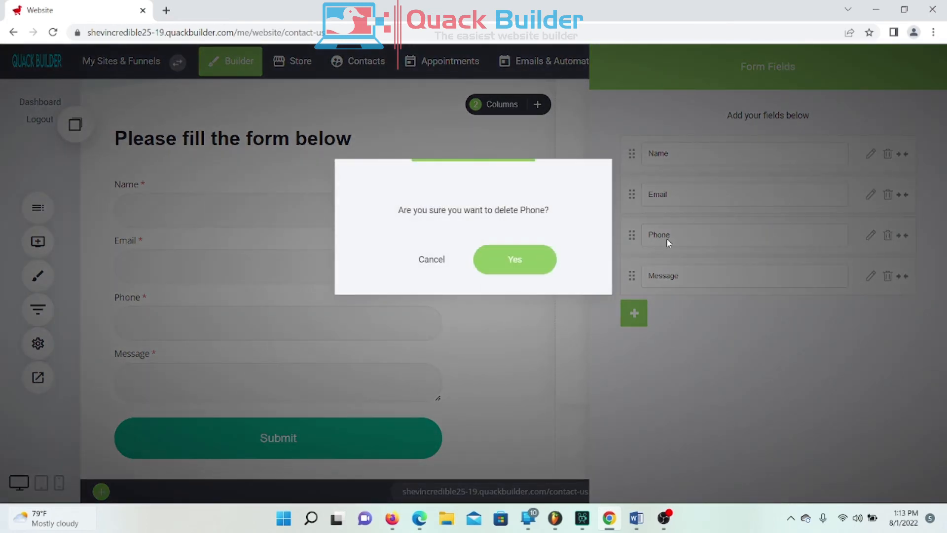
click(514, 261)
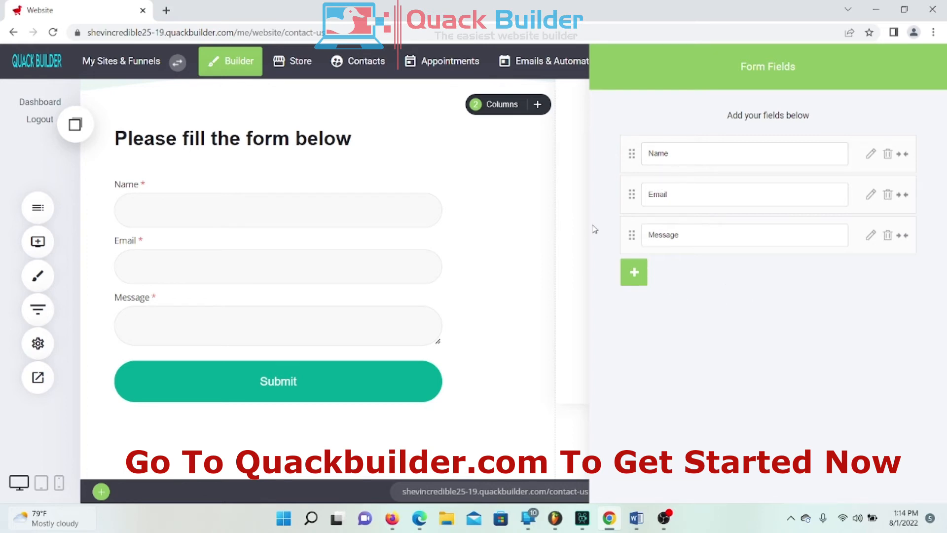
click(547, 240)
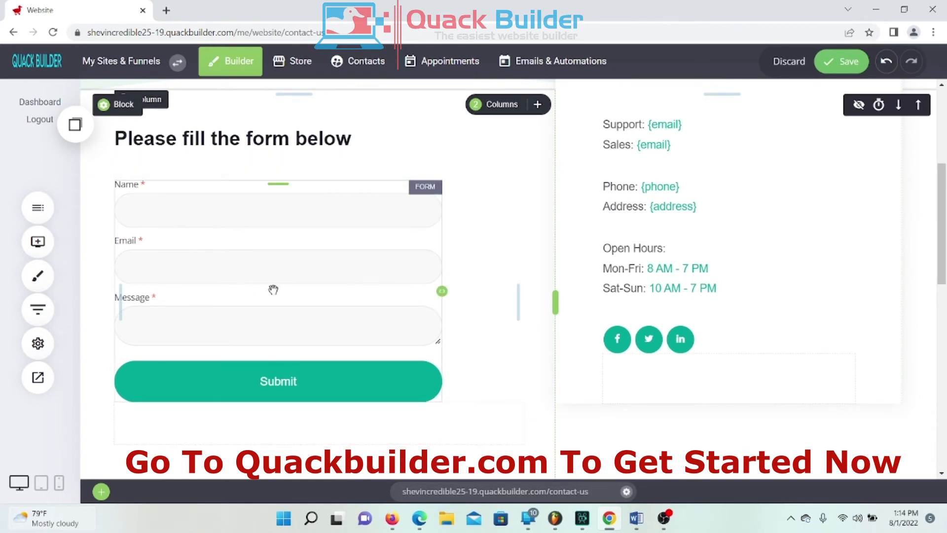
scroll(269, 294, up, 3)
scroll(267, 298, down, 3)
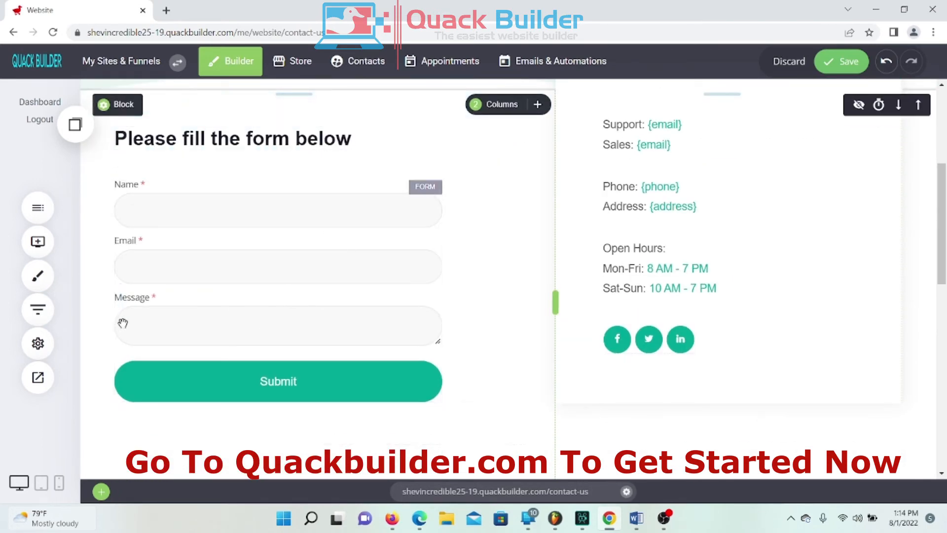
Step: Add a City field to the form, then remove it again and close the field settings
click(288, 242)
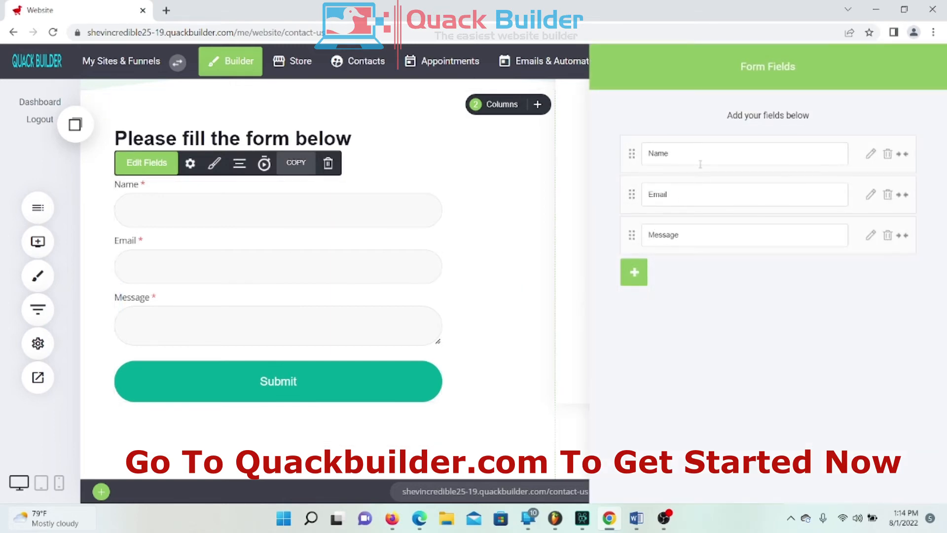
click(634, 272)
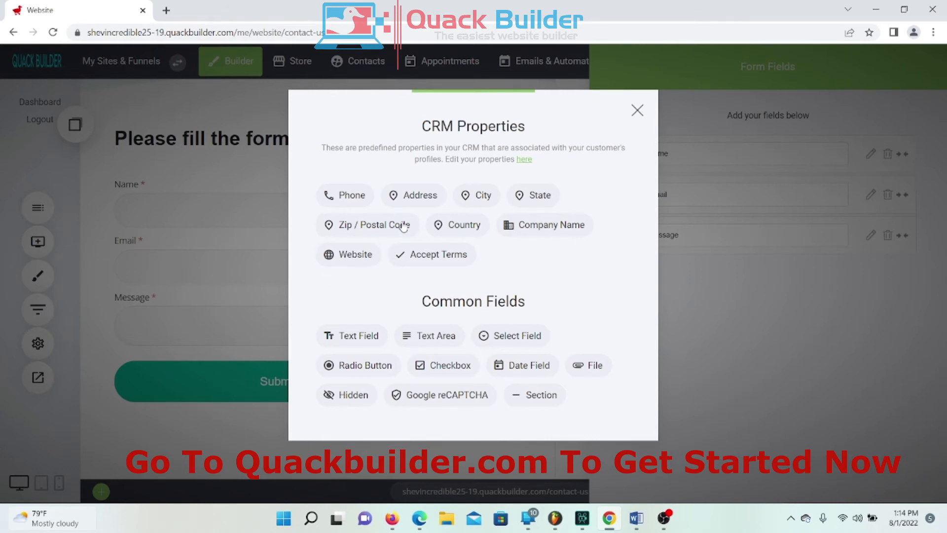
click(483, 196)
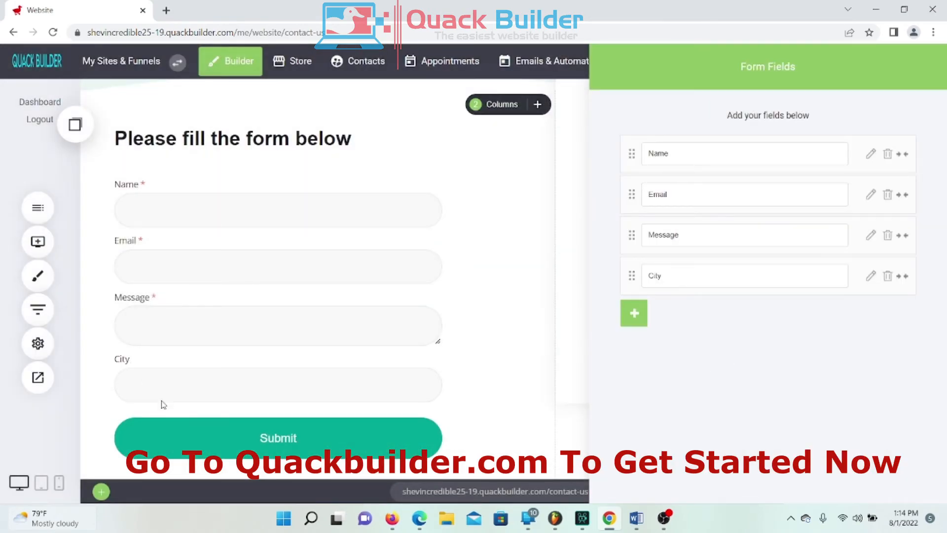
click(886, 279)
click(498, 269)
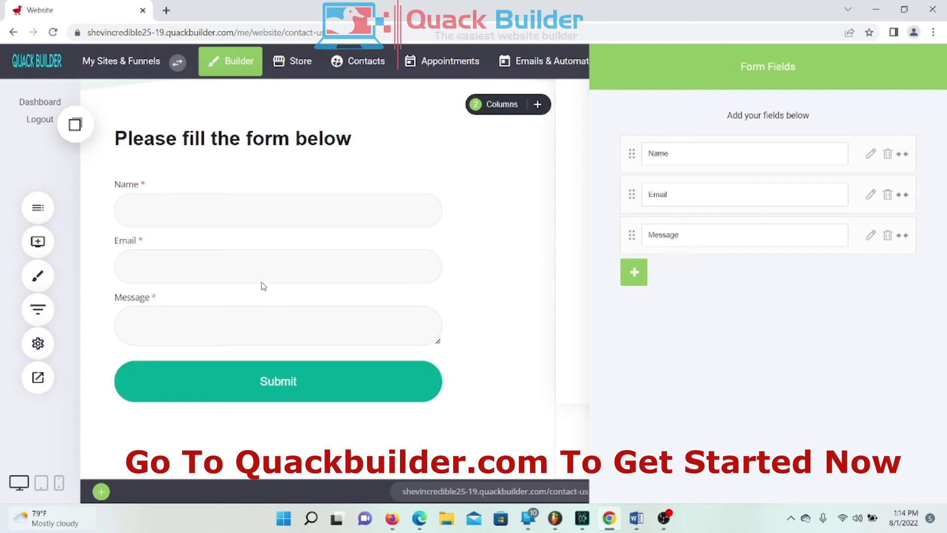
click(350, 326)
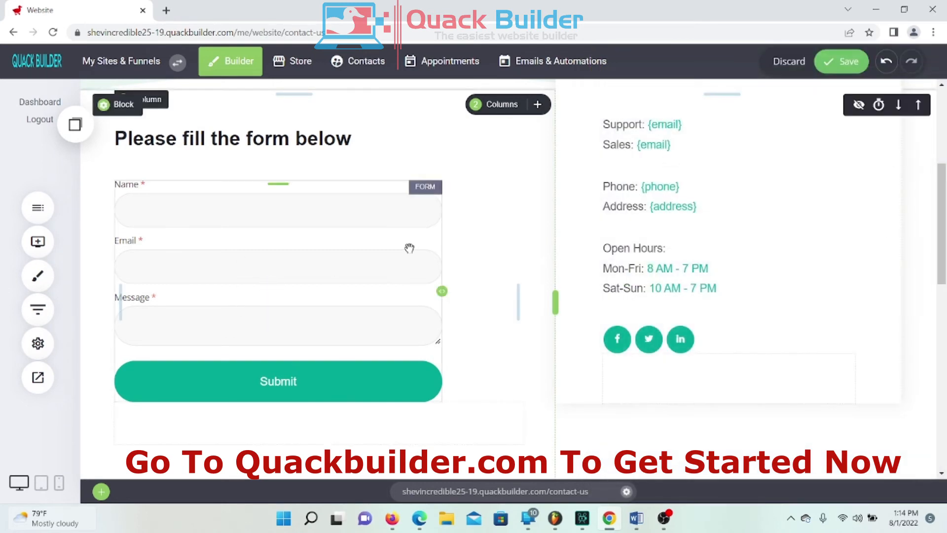
Step: Under 'A few ways to connect with us', select the Support and Sales text and open it for editing
scroll(399, 271, up, 3)
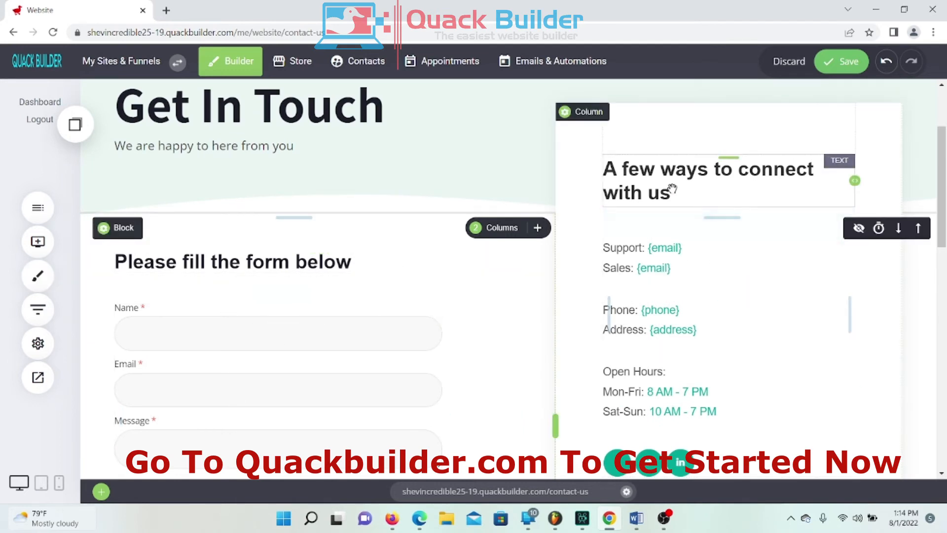
click(656, 182)
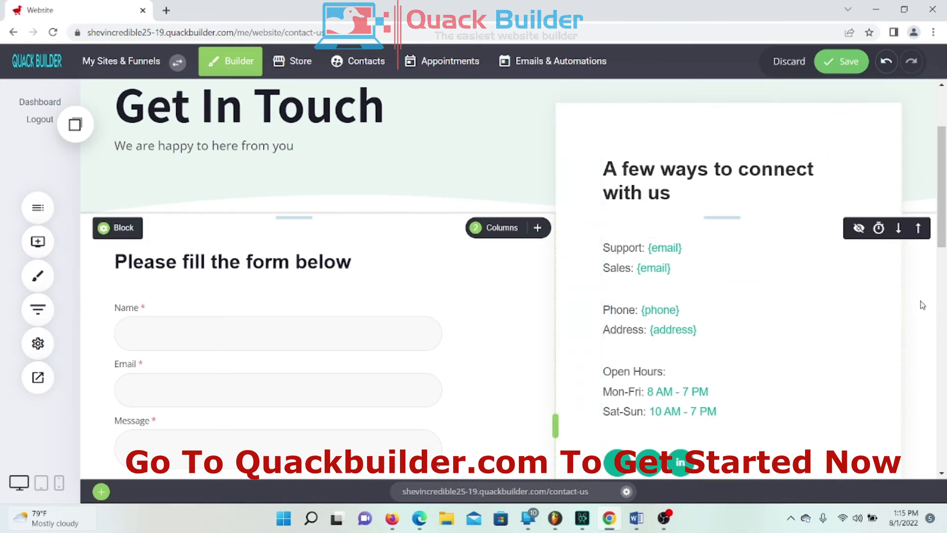
click(667, 251)
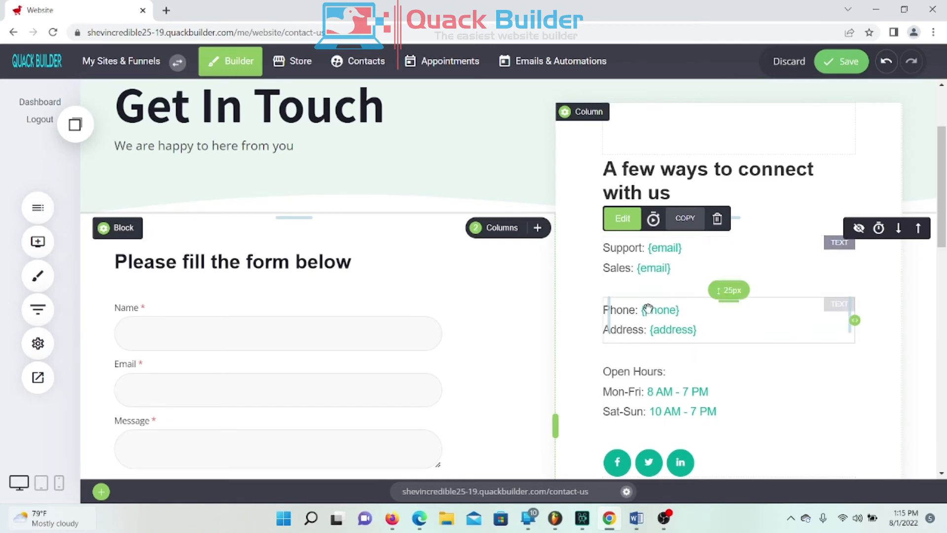
double_click(654, 252)
Step: Replace the {email} placeholders on the Support and Sales lines with the support and sales email addresses
click(690, 257)
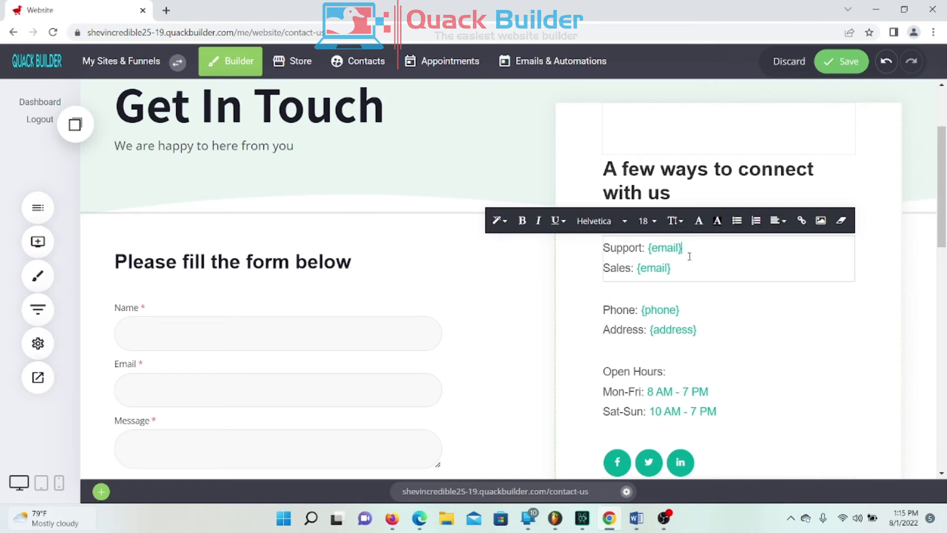
drag(681, 249, 647, 247)
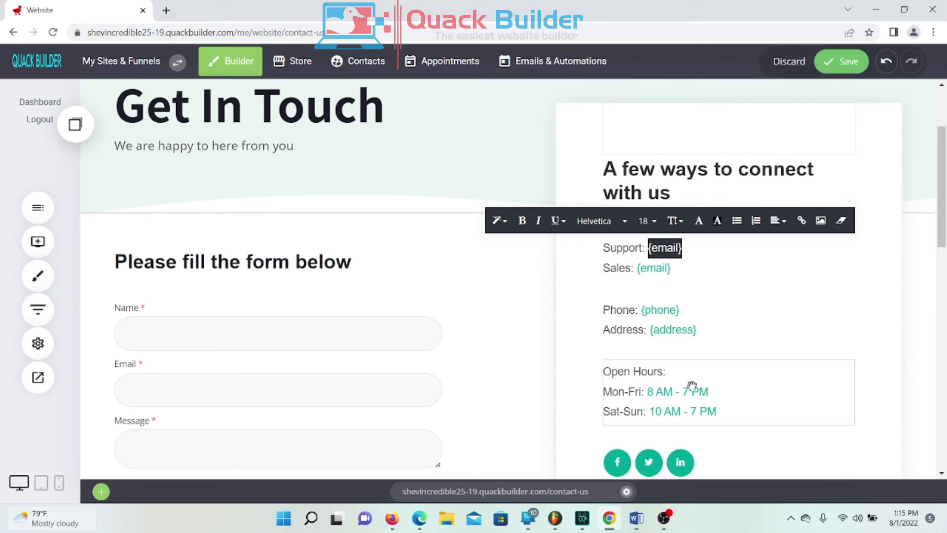
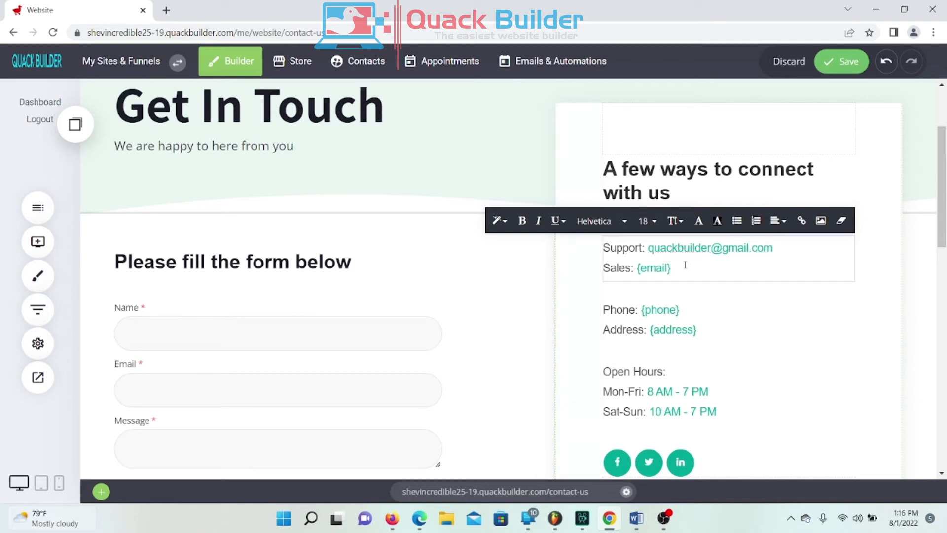
drag(679, 266, 636, 268)
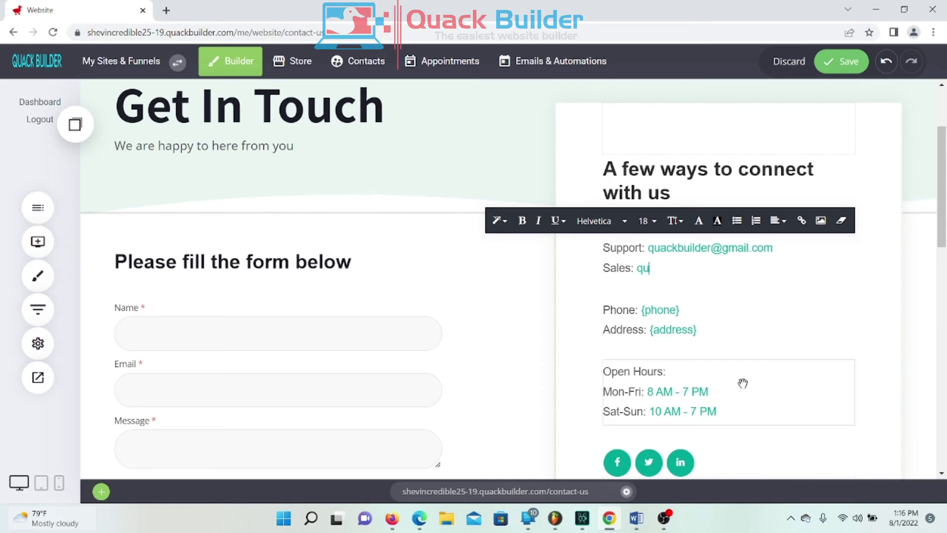
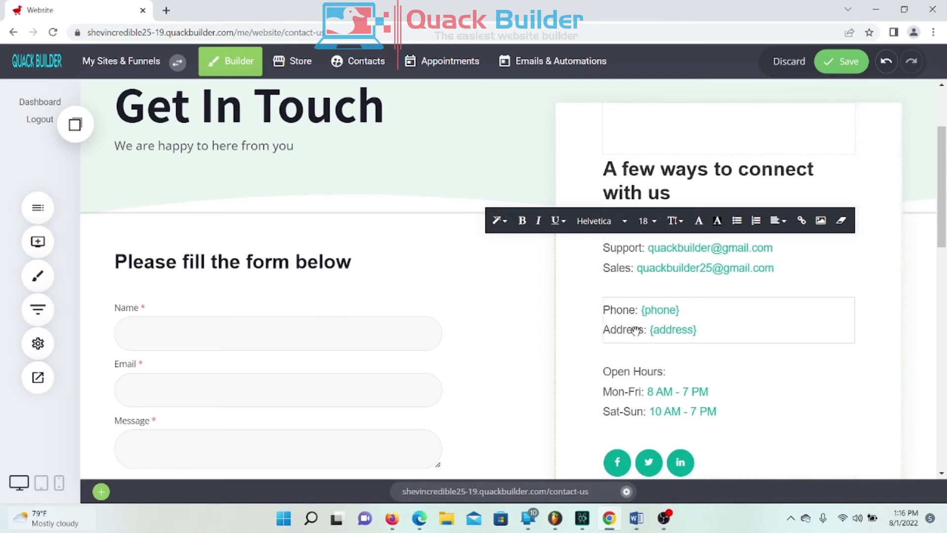
click(708, 332)
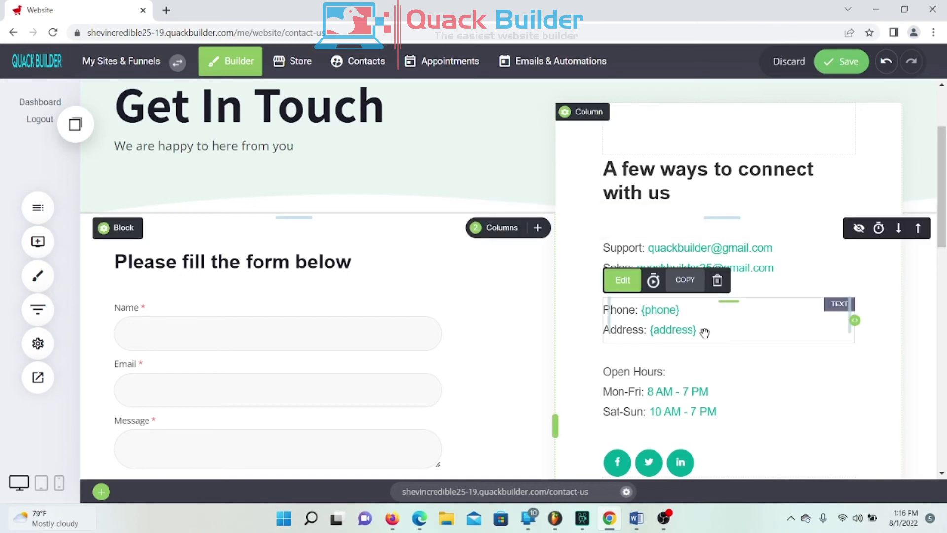
Step: Replace the {address} and {phone} placeholders with a street address and phone number
click(697, 329)
drag(698, 330, 649, 330)
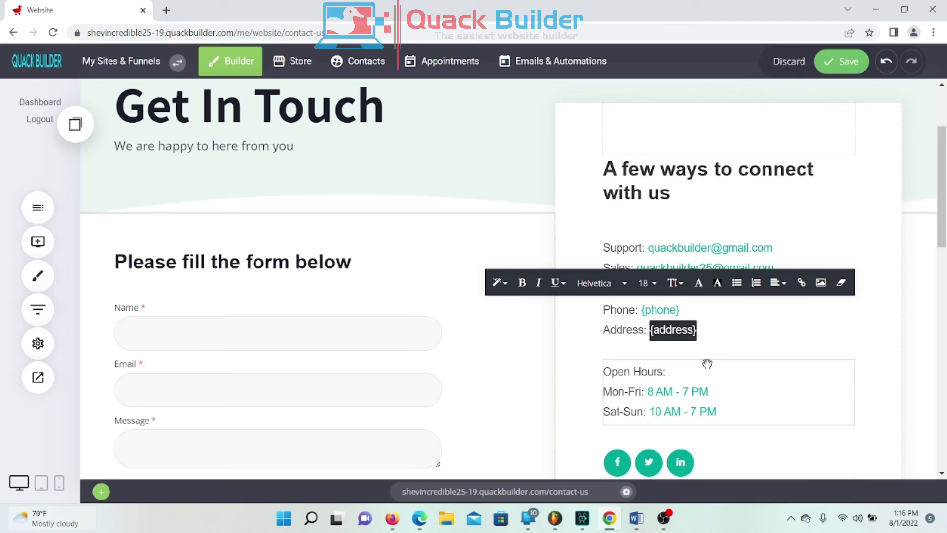
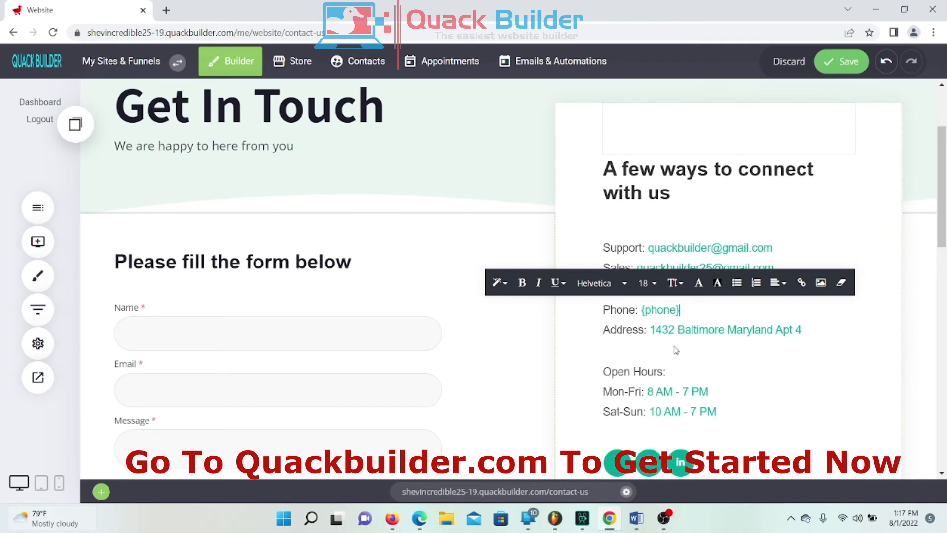
drag(680, 310, 641, 310)
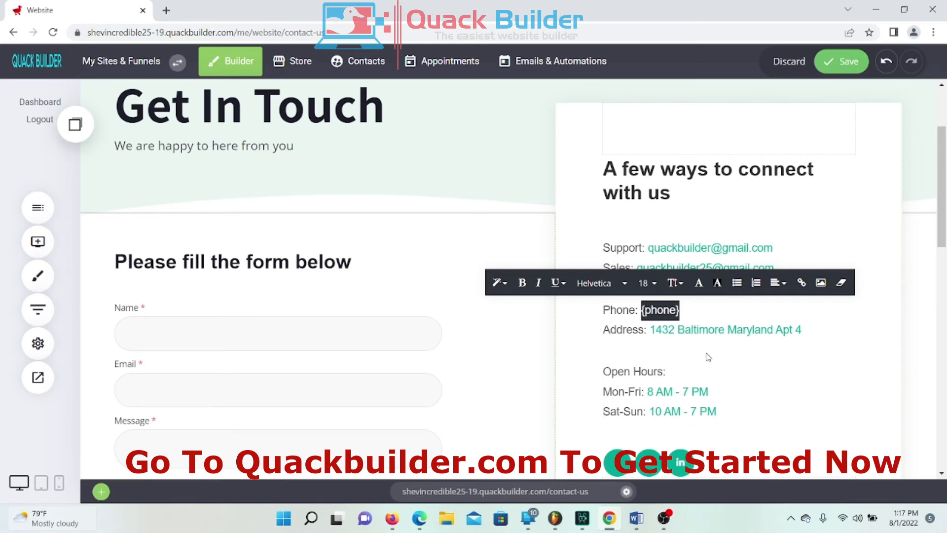
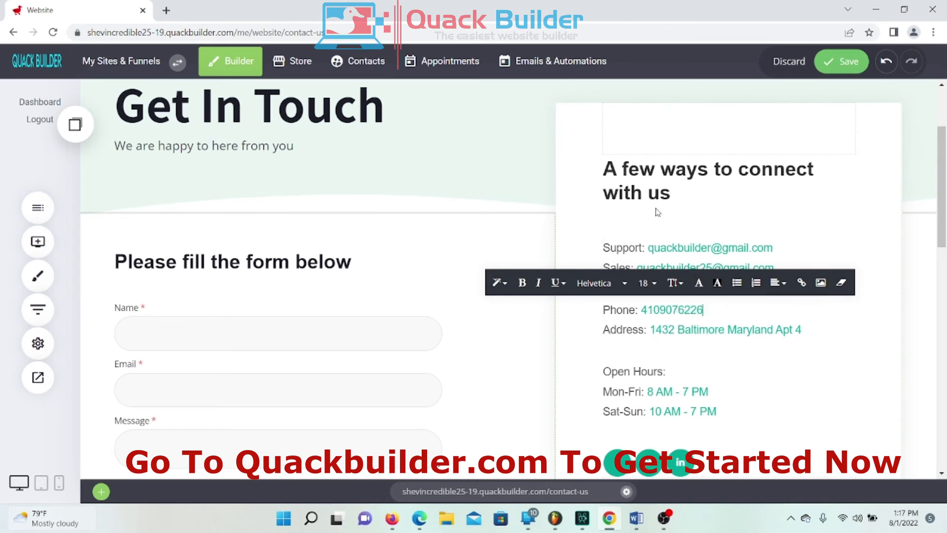
click(657, 212)
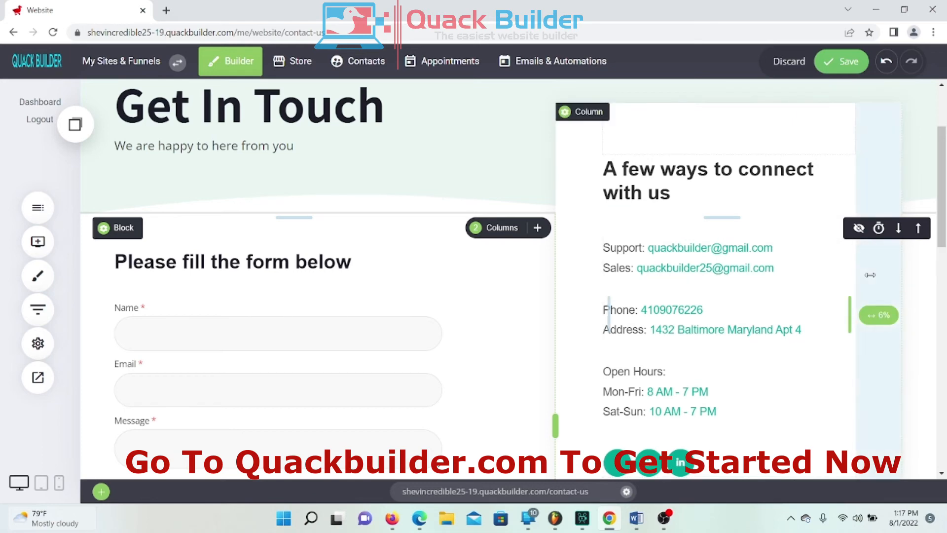
Step: Change the Mon-Fri closing time in Open Hours from 7 PM to 8 PM
scroll(690, 271, down, 4)
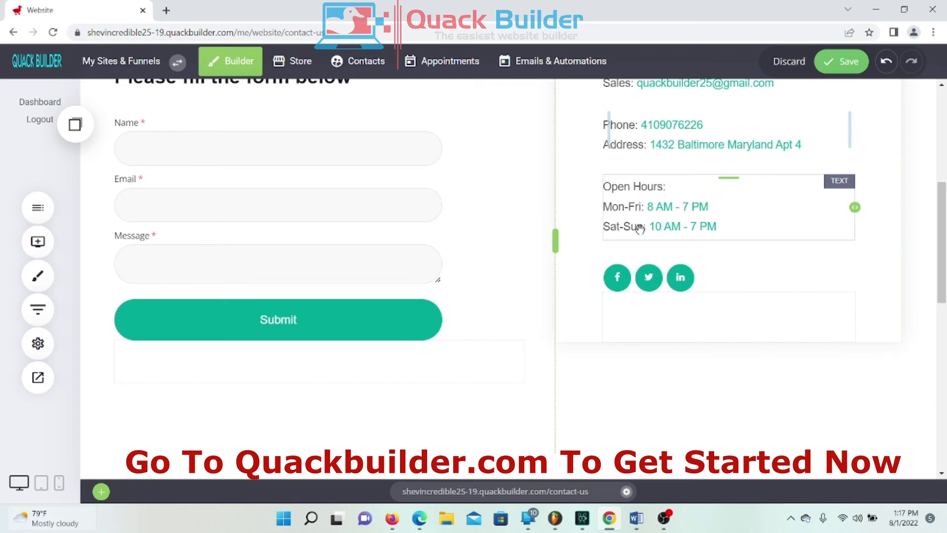
click(712, 207)
drag(711, 207, 689, 207)
text(8)
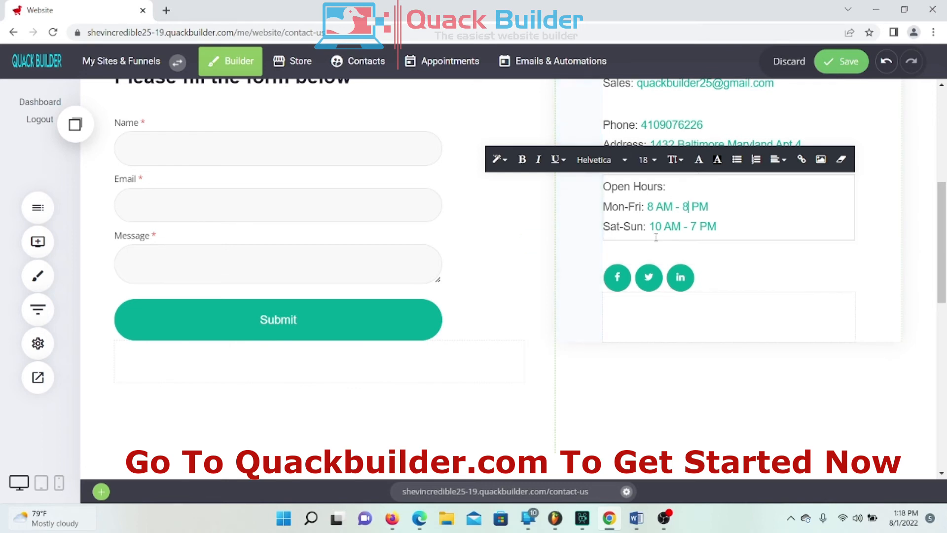
scroll(681, 301, up, 2)
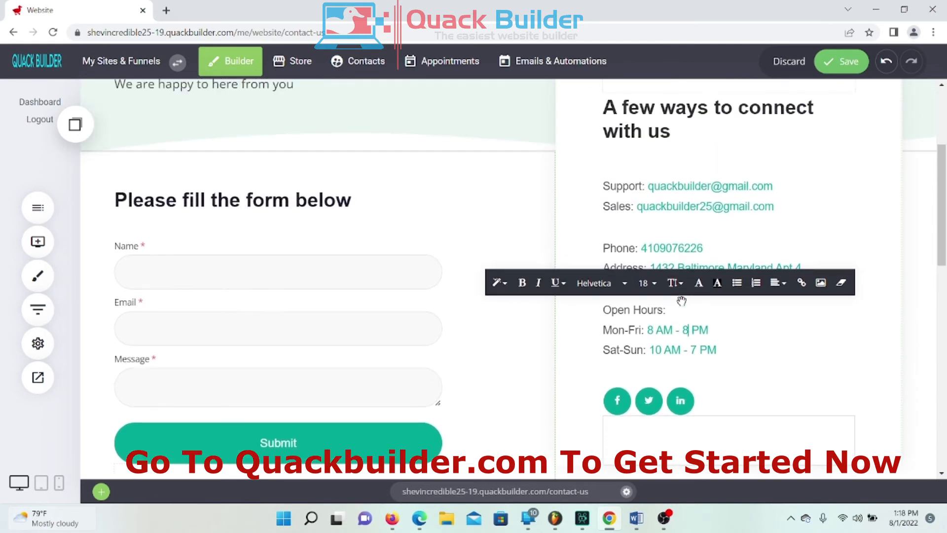
Step: Save the page, preview the site in a new tab, and go to the Time To Shine home page
click(850, 65)
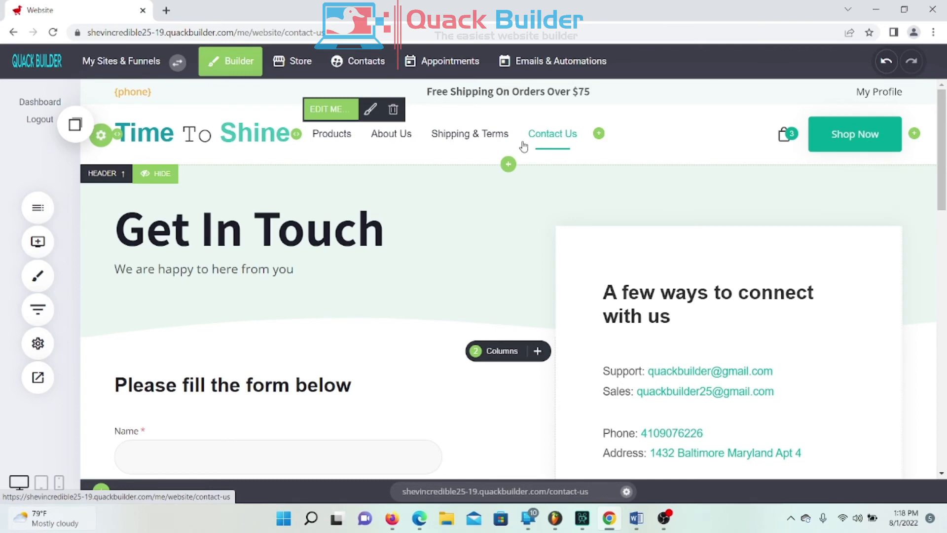
click(38, 378)
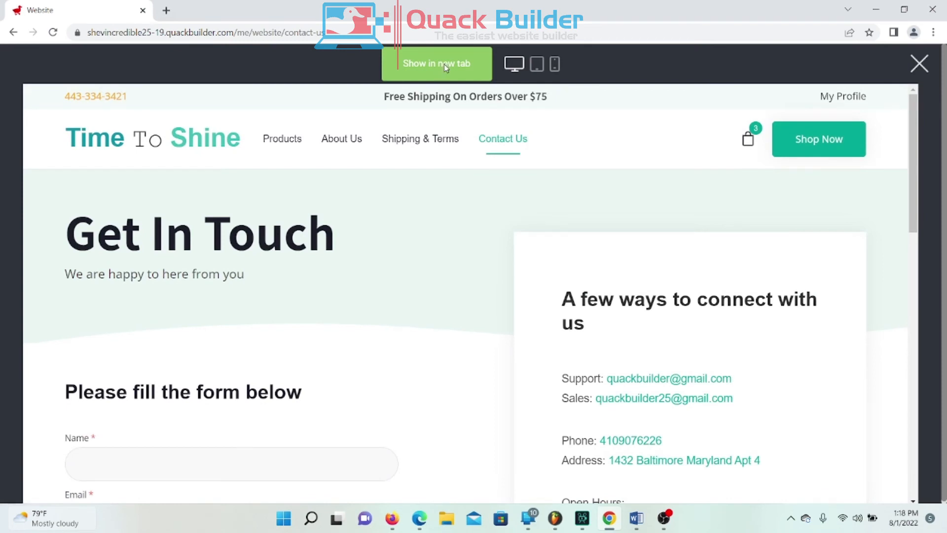
click(444, 67)
click(138, 100)
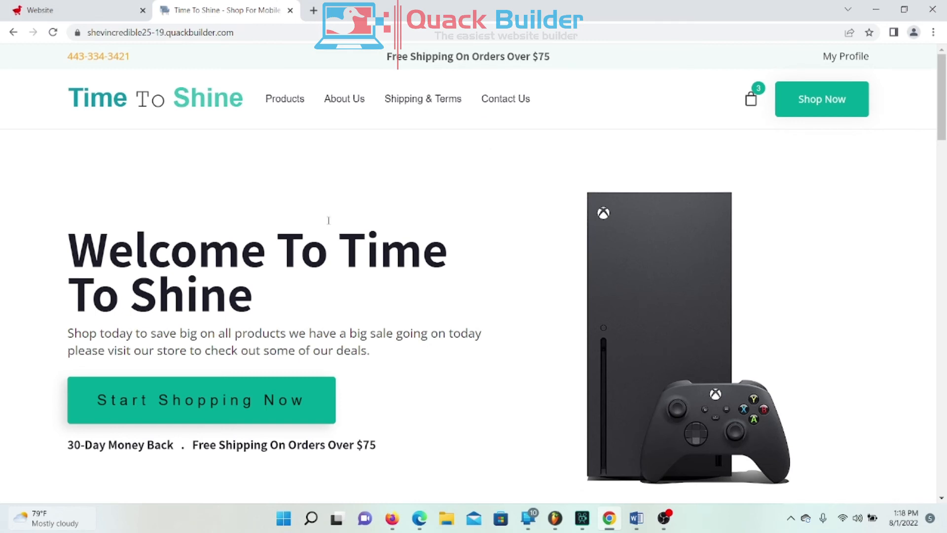
scroll(276, 241, down, 3)
scroll(297, 235, up, 3)
scroll(469, 268, down, 2)
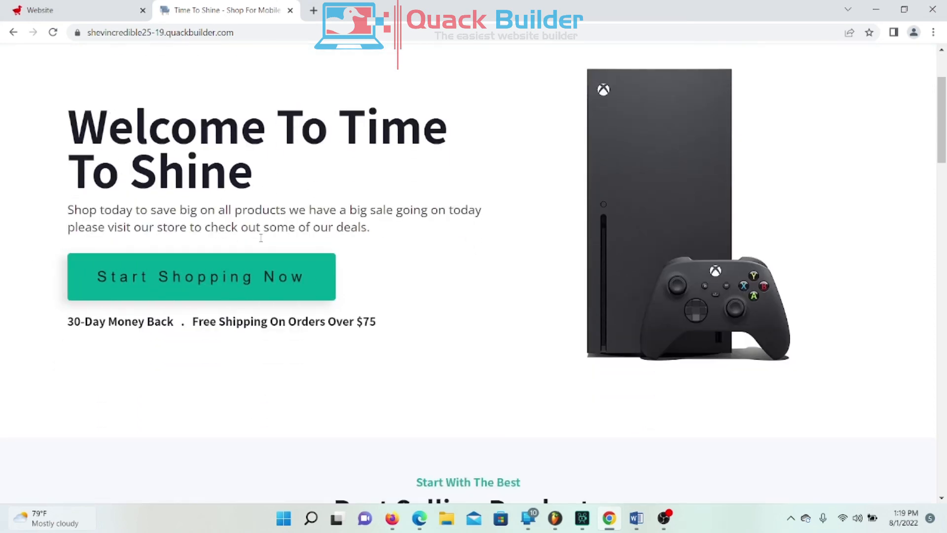
scroll(69, 217, up, 2)
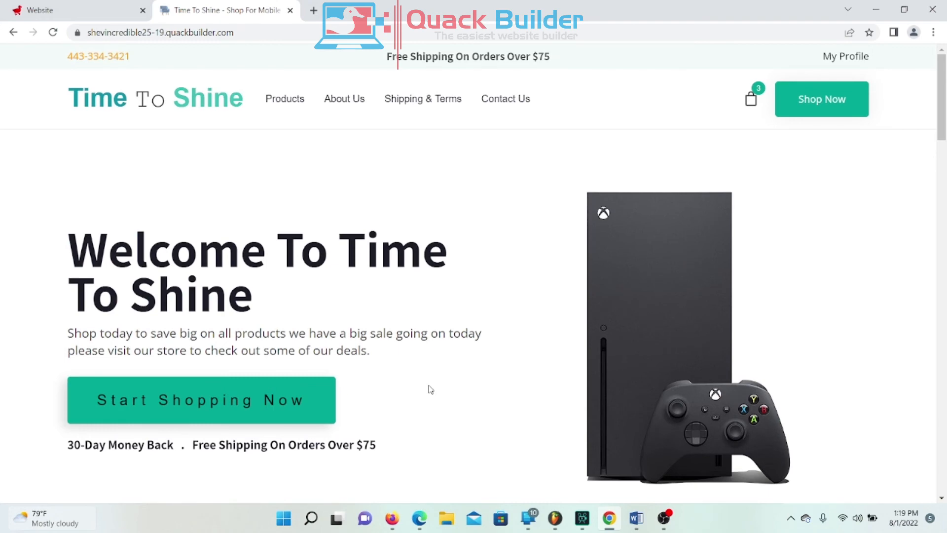
scroll(429, 383, down, 12)
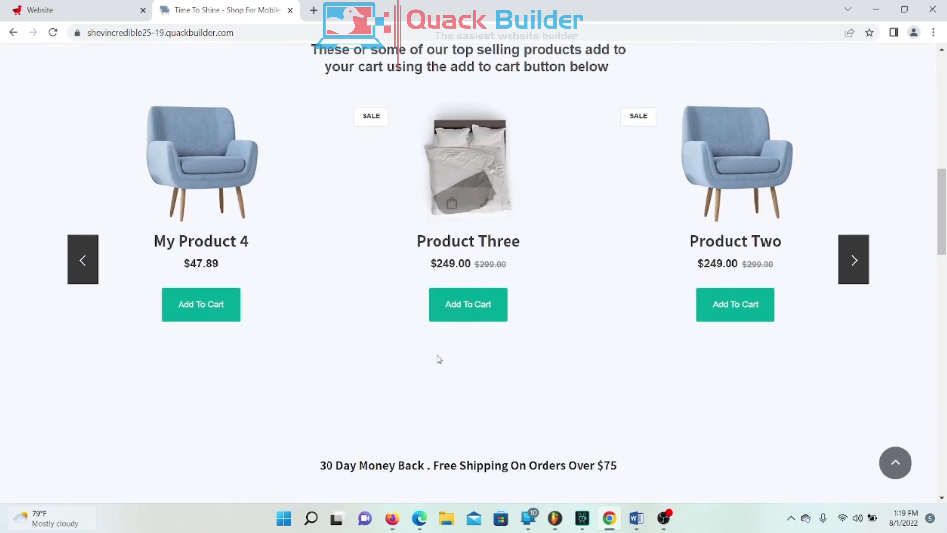
scroll(438, 356, down, 7)
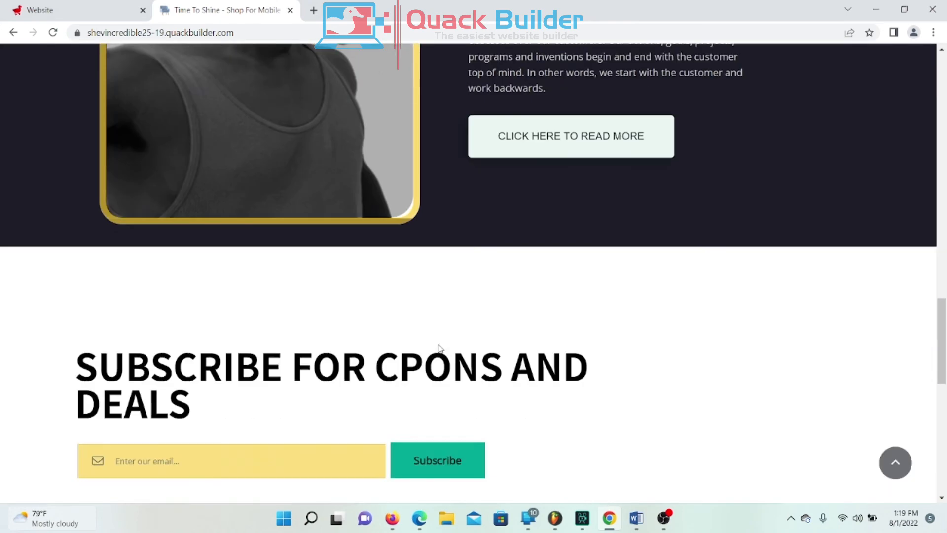
scroll(440, 348, down, 7)
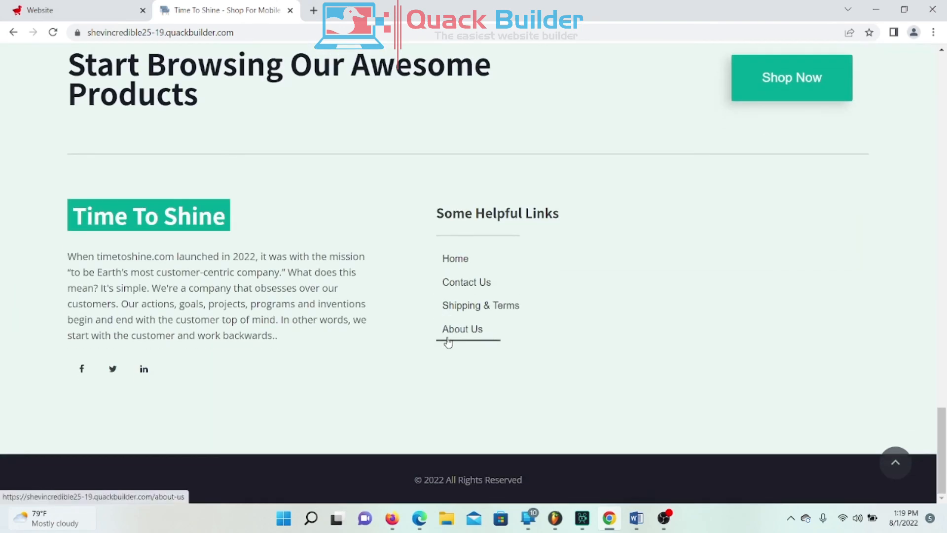
scroll(446, 343, up, 5)
scroll(447, 343, up, 2)
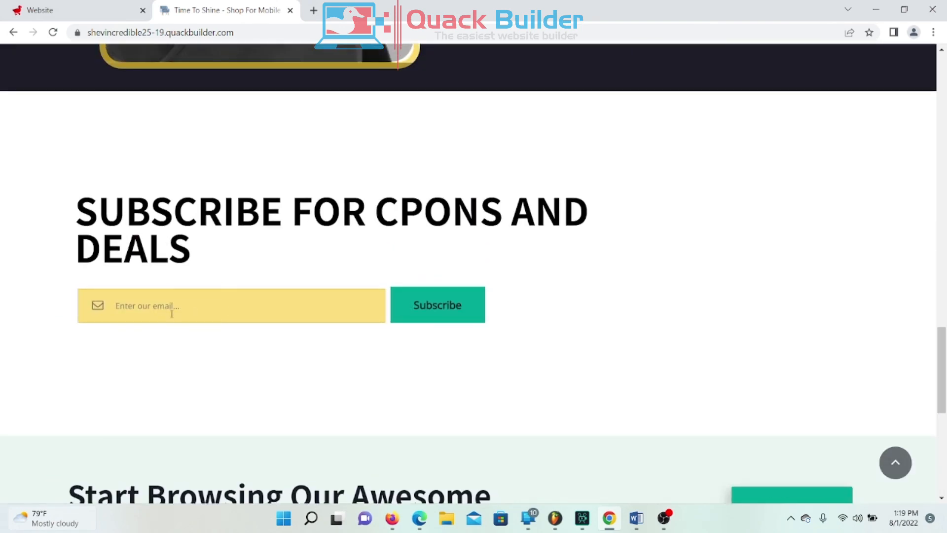
drag(75, 217, 400, 241)
click(285, 269)
scroll(588, 330, up, 20)
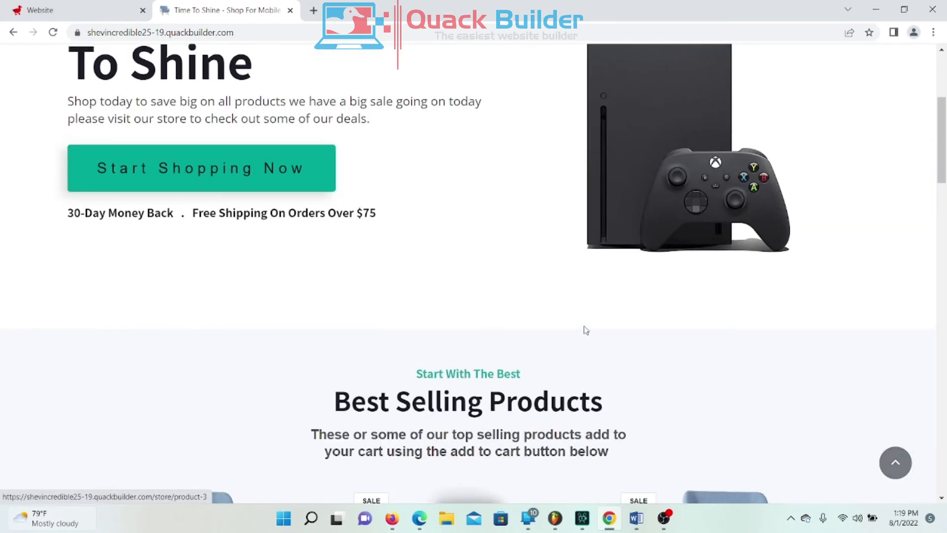
scroll(586, 330, up, 5)
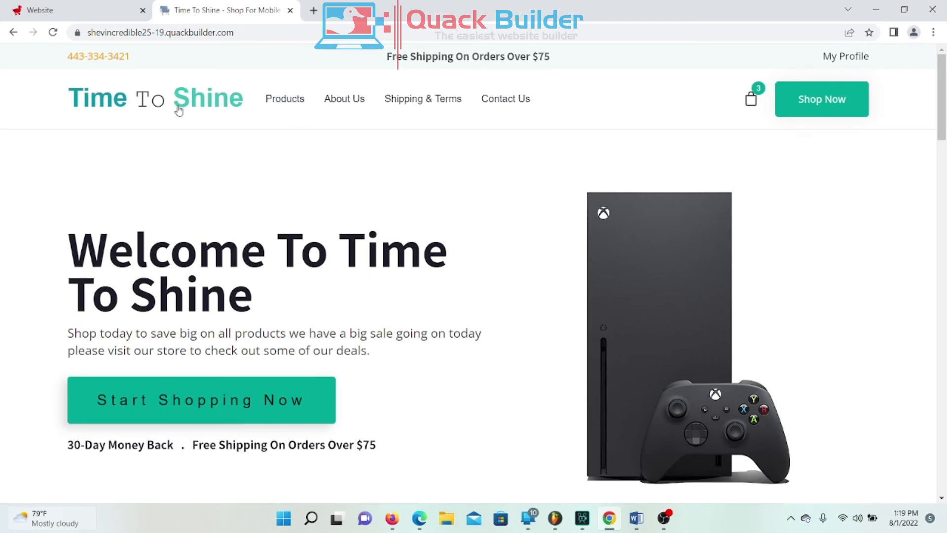
scroll(320, 237, down, 20)
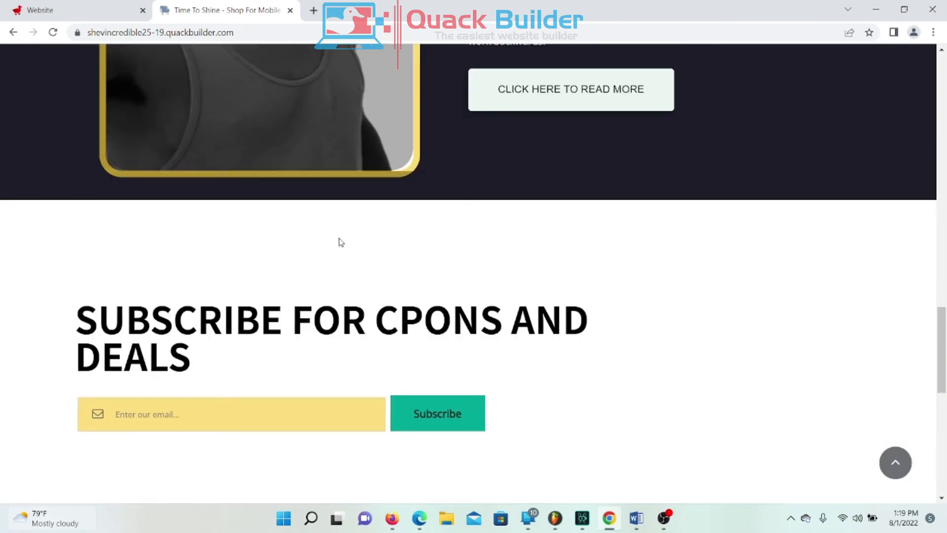
scroll(352, 250, up, 20)
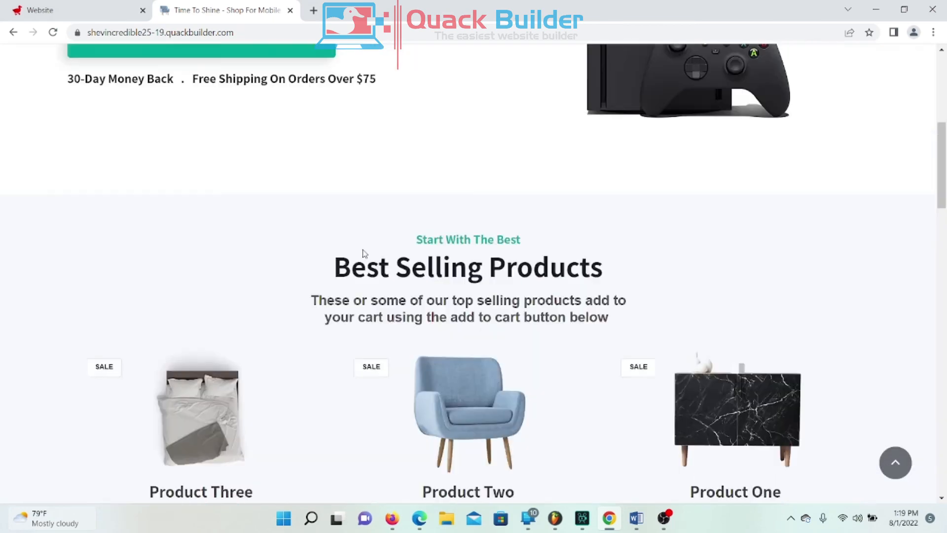
Step: Browse the live site's Products store page listing all products
click(286, 110)
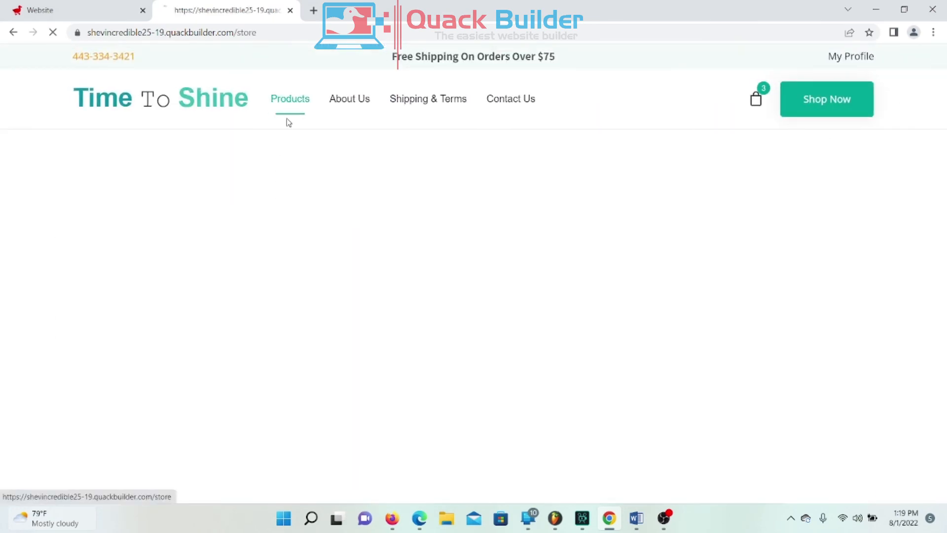
scroll(865, 353, down, 5)
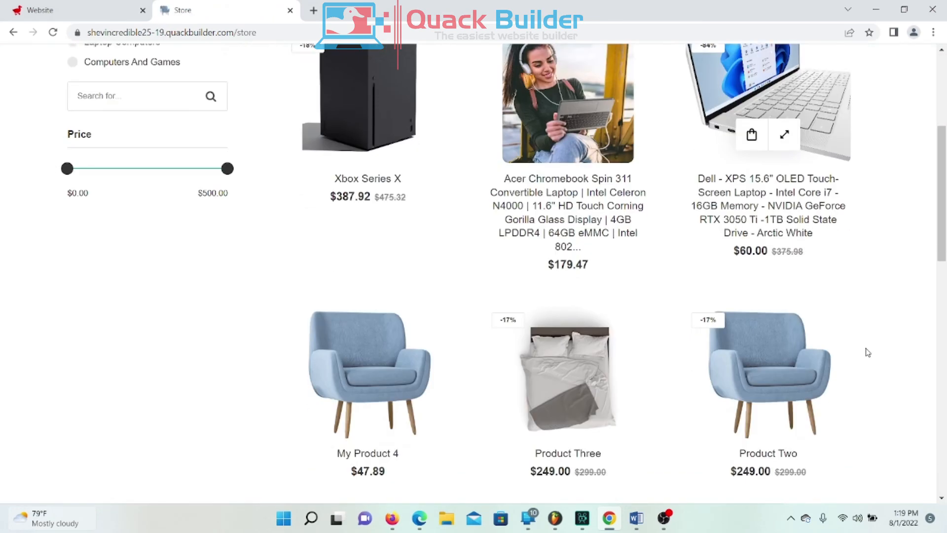
scroll(330, 370, down, 5)
scroll(331, 358, up, 10)
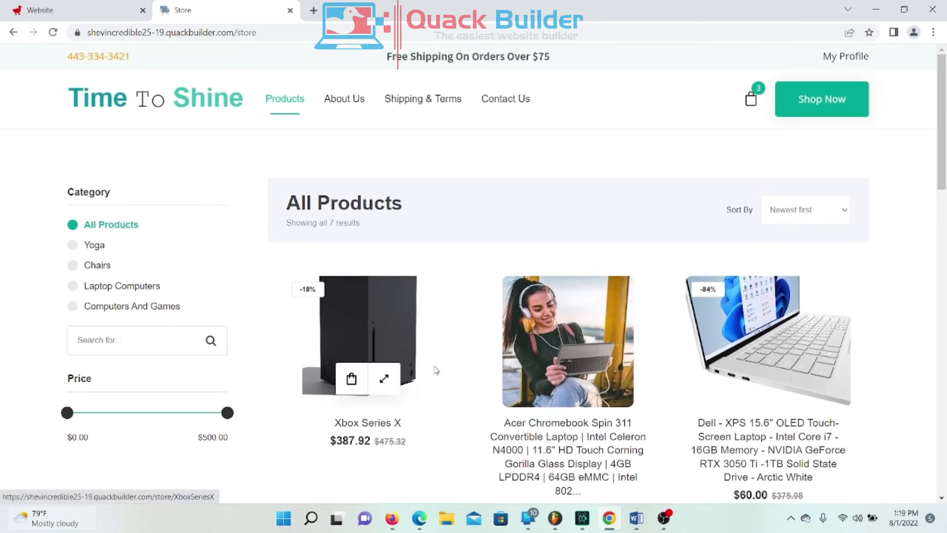
scroll(397, 239, down, 5)
scroll(473, 314, down, 5)
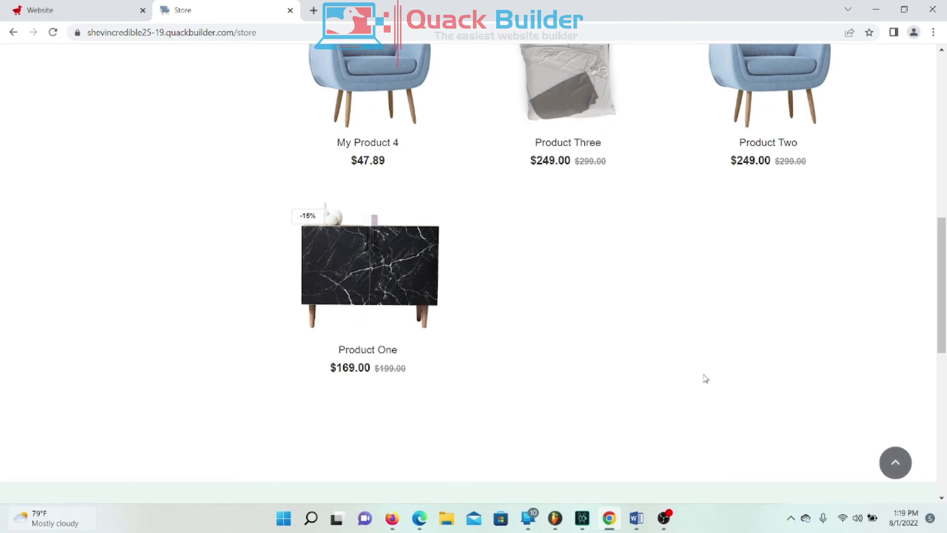
scroll(696, 380, up, 3)
scroll(697, 381, up, 7)
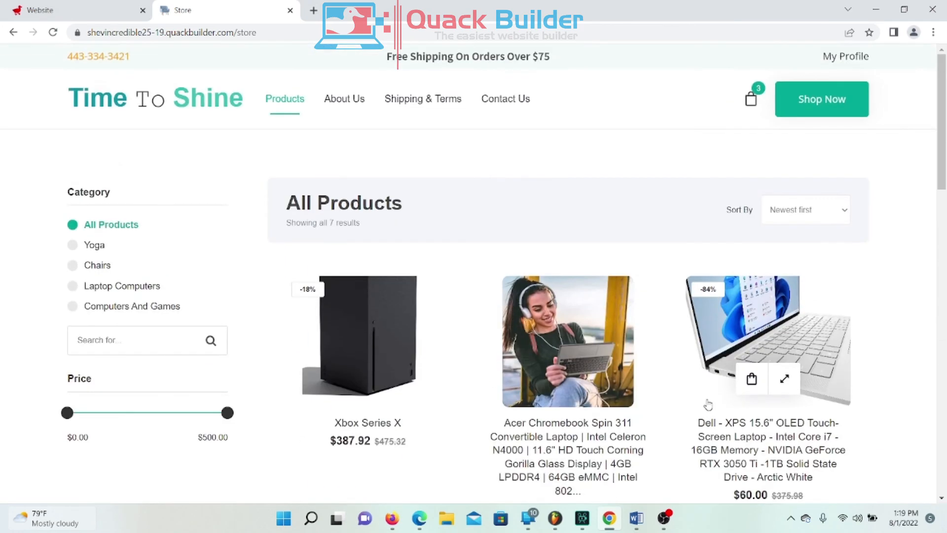
Step: Look through the About Us page
click(351, 106)
scroll(351, 215, down, 4)
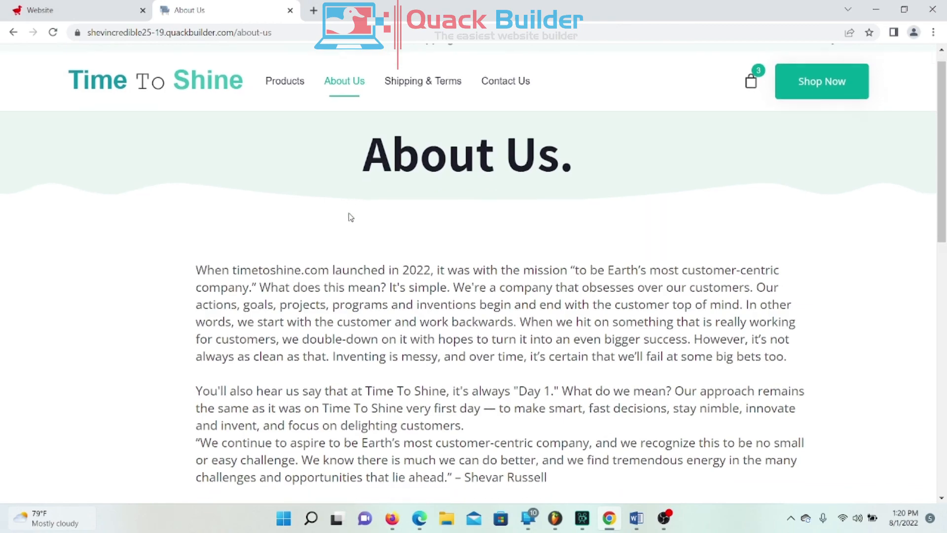
scroll(360, 211, down, 7)
scroll(360, 211, up, 12)
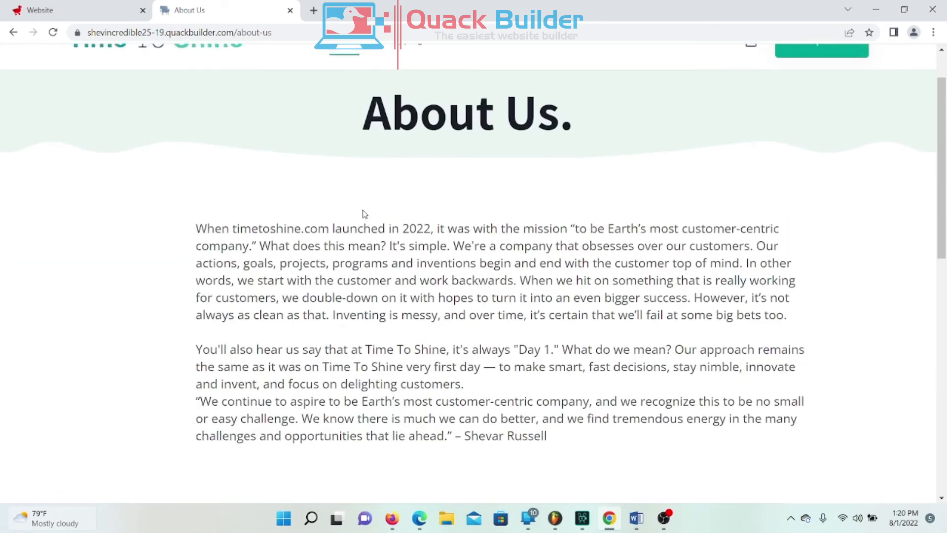
scroll(364, 214, down, 4)
scroll(362, 215, up, 2)
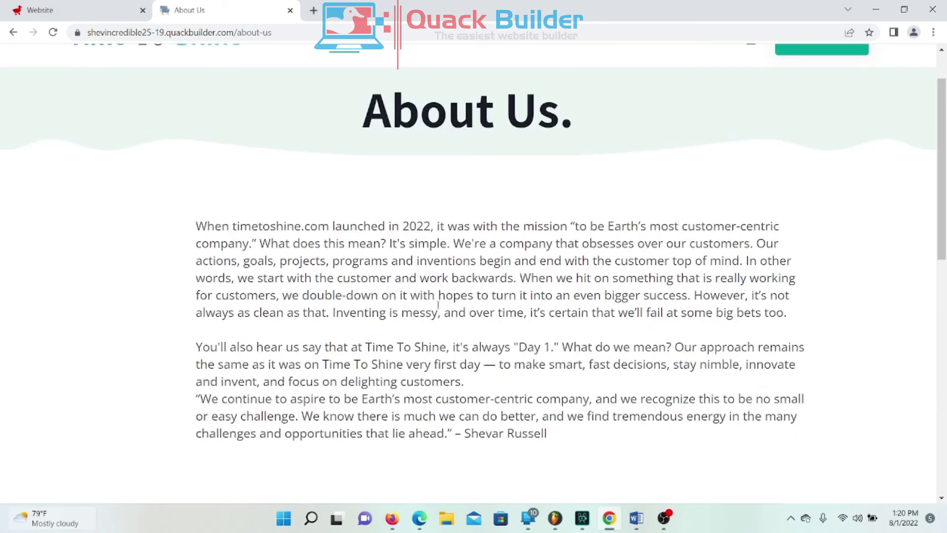
scroll(437, 305, up, 2)
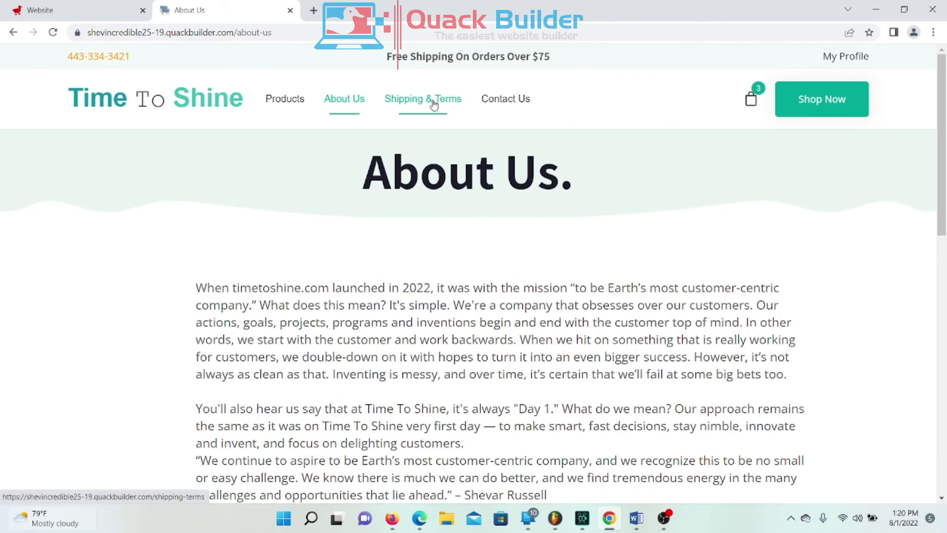
Step: Look through the Shipping & Terms page, then go to the Contact Us page
click(434, 104)
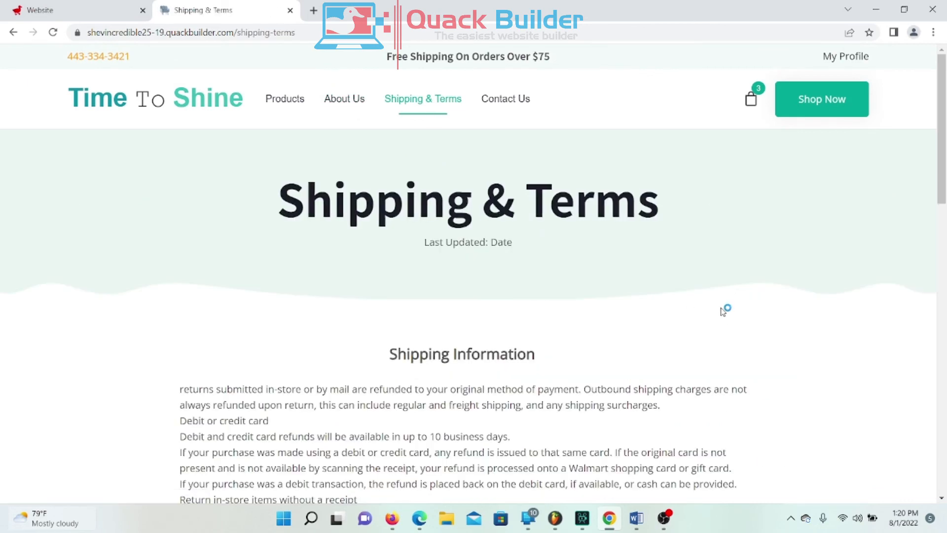
scroll(722, 311, down, 8)
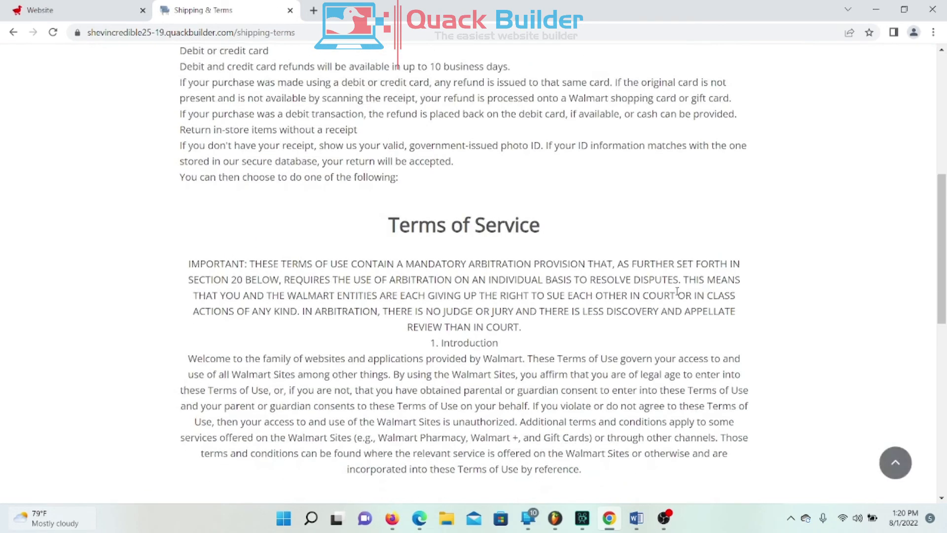
scroll(690, 293, up, 8)
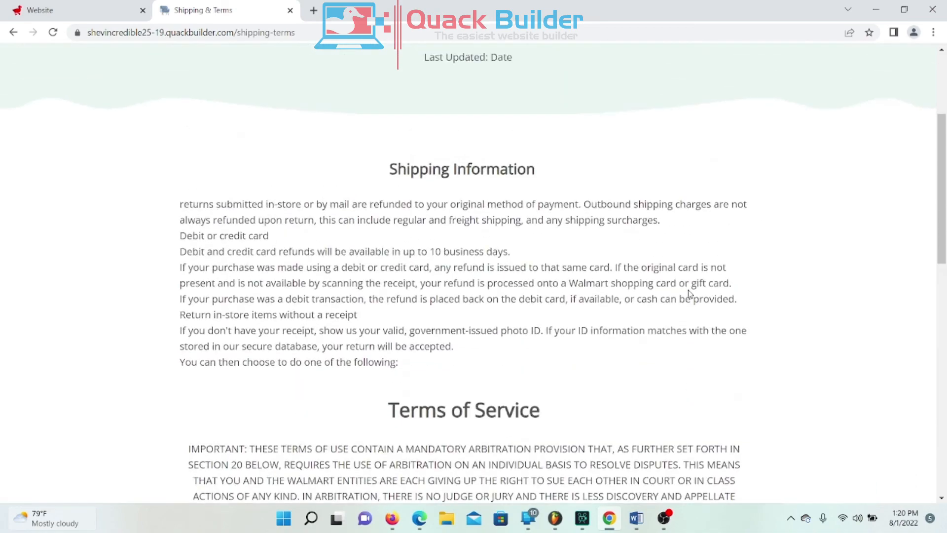
scroll(688, 293, down, 10)
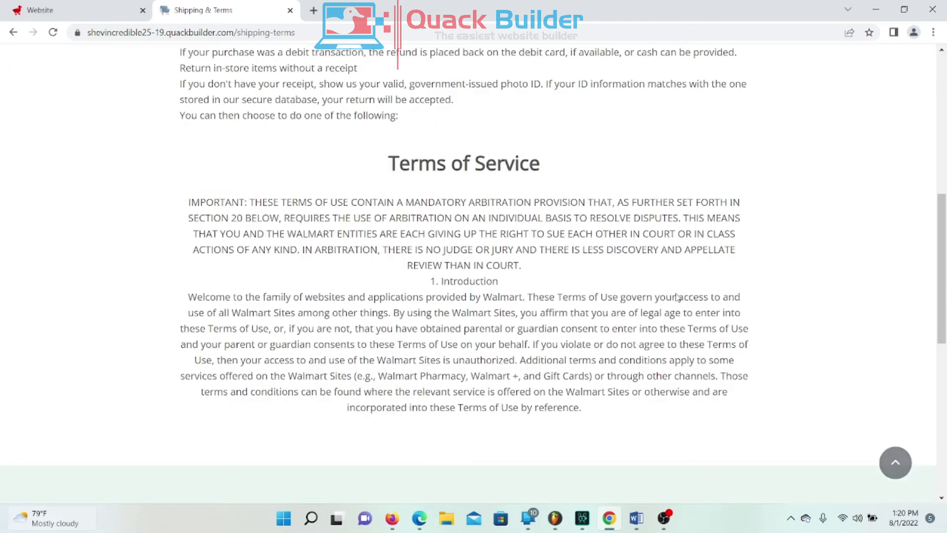
scroll(730, 293, up, 5)
scroll(696, 296, up, 10)
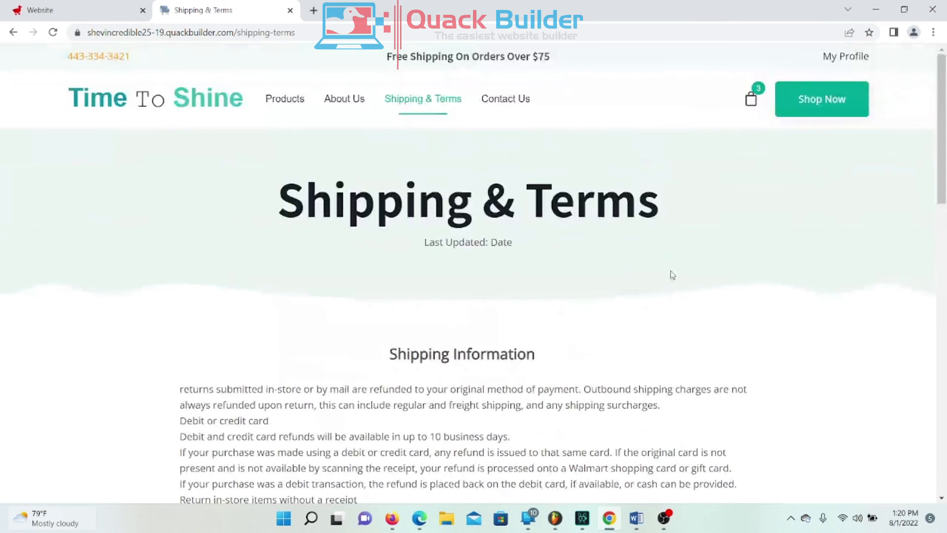
click(508, 110)
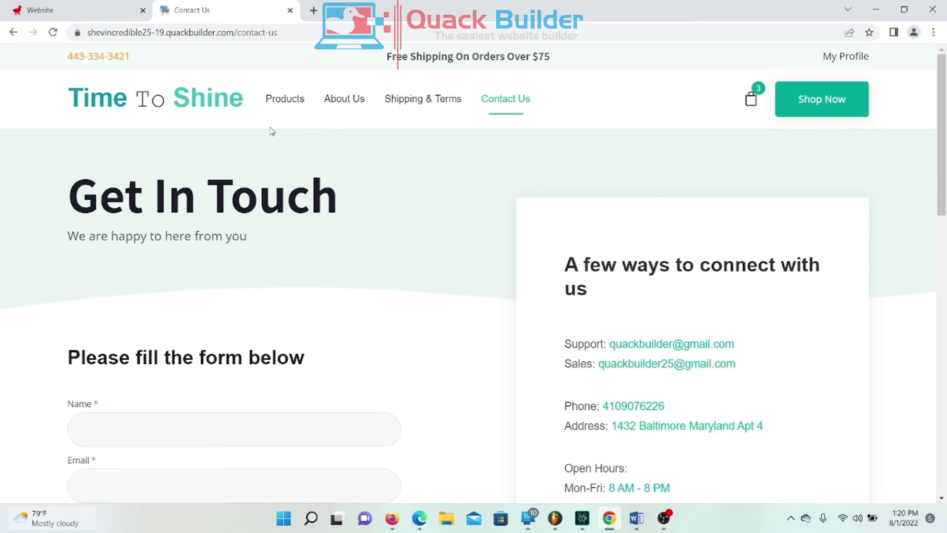
Step: Scroll the live Contact Us page down to the empty 'Please fill the form below' form
scroll(380, 213, down, 3)
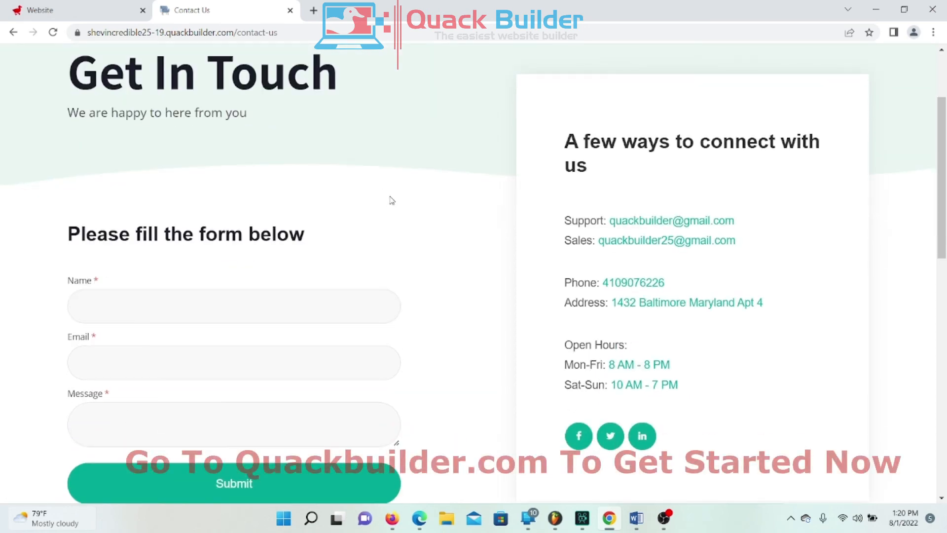
scroll(392, 194, down, 4)
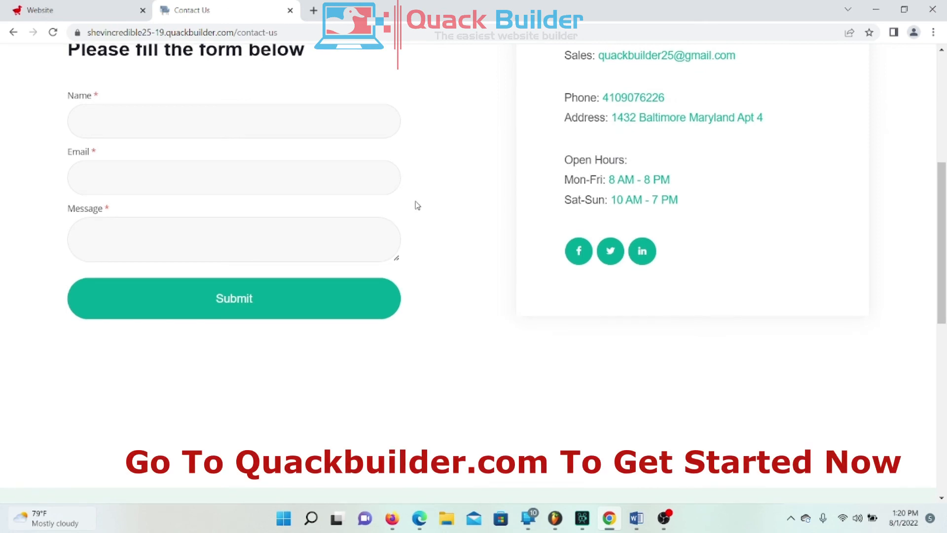
scroll(415, 205, down, 5)
scroll(413, 205, up, 5)
scroll(414, 205, up, 1)
scroll(444, 395, up, 4)
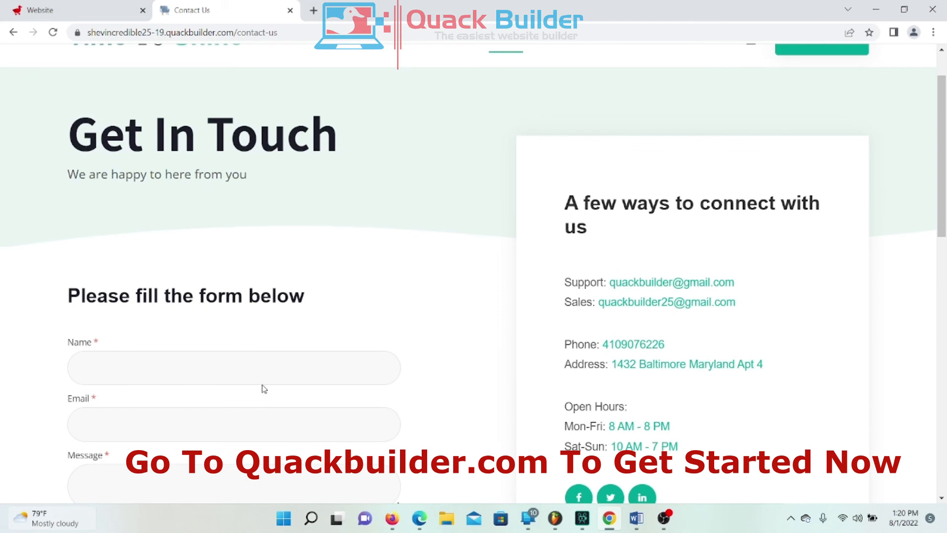
scroll(274, 365, down, 3)
drag(69, 177, 317, 175)
click(316, 177)
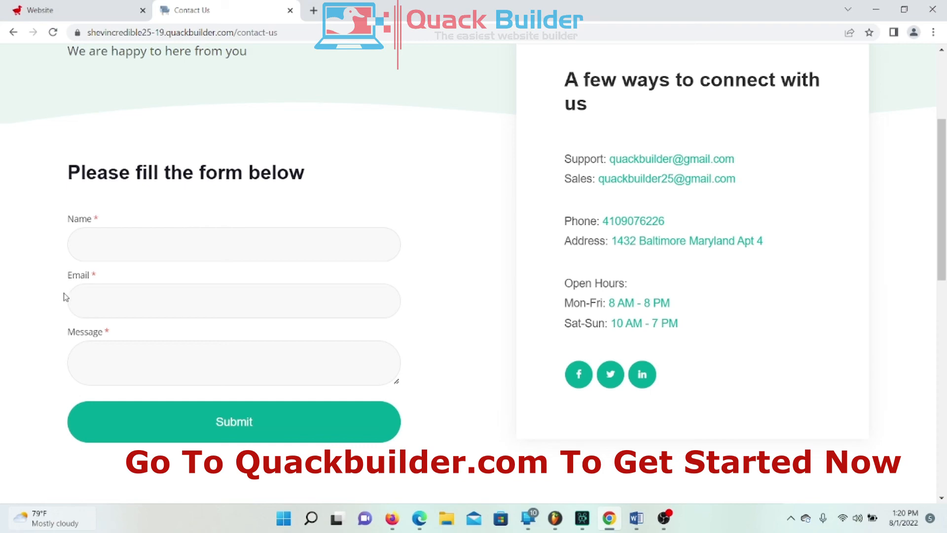
scroll(855, 384, up, 4)
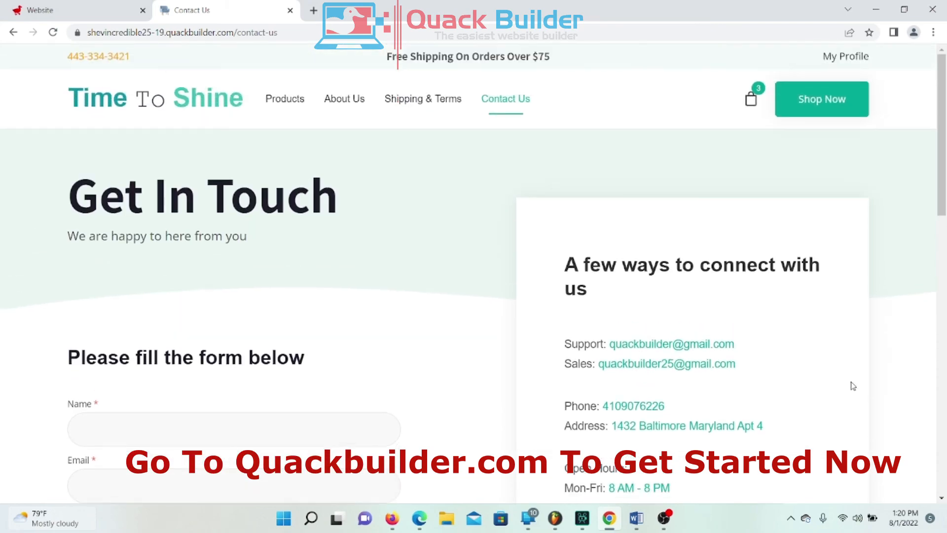
scroll(854, 386, down, 12)
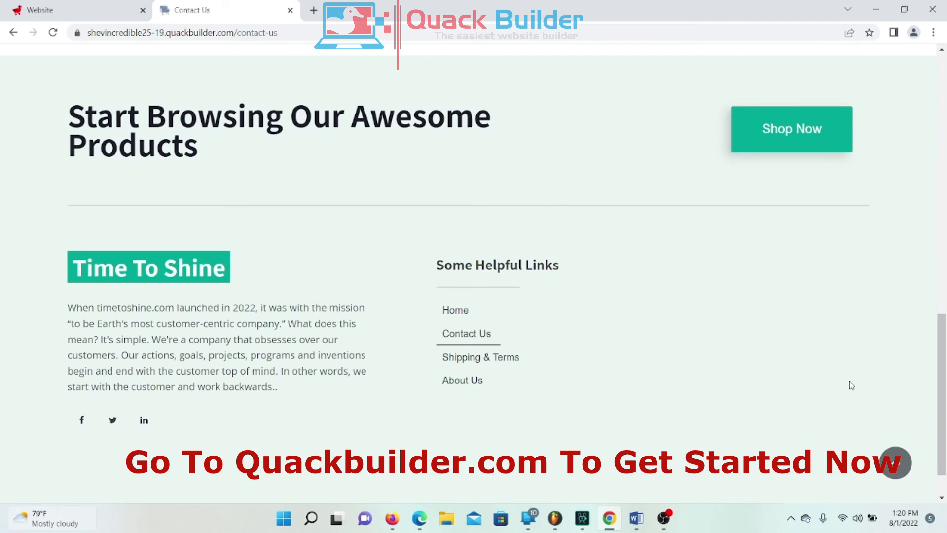
scroll(852, 386, down, 2)
scroll(851, 386, up, 10)
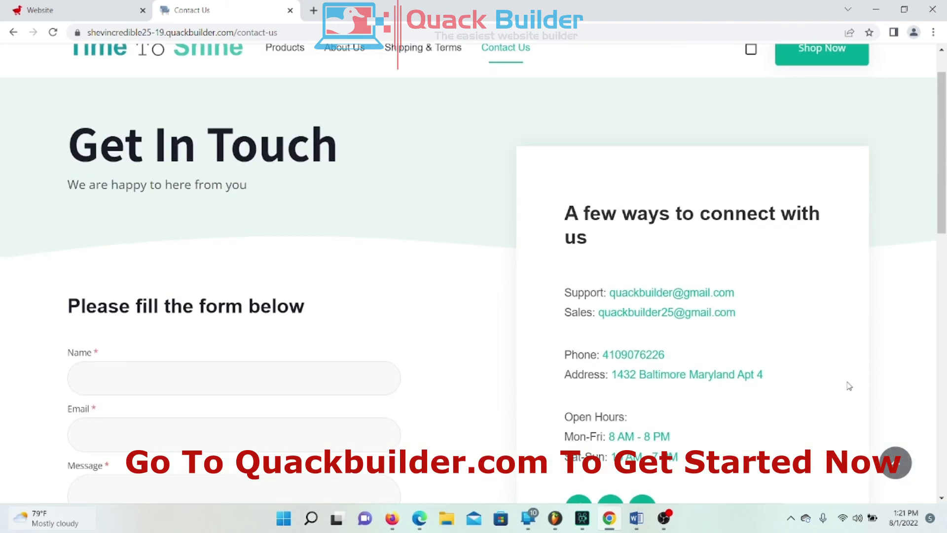
scroll(848, 382, up, 1)
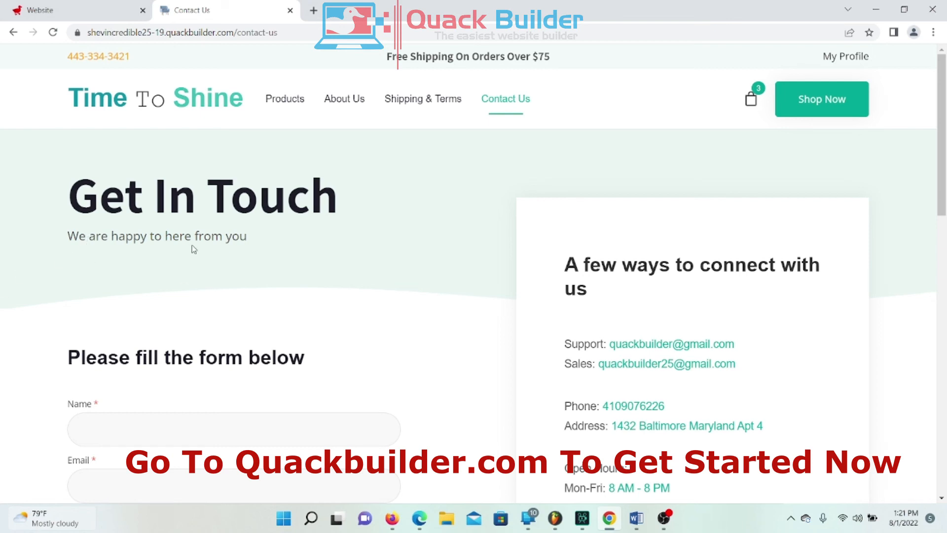
scroll(490, 297, down, 3)
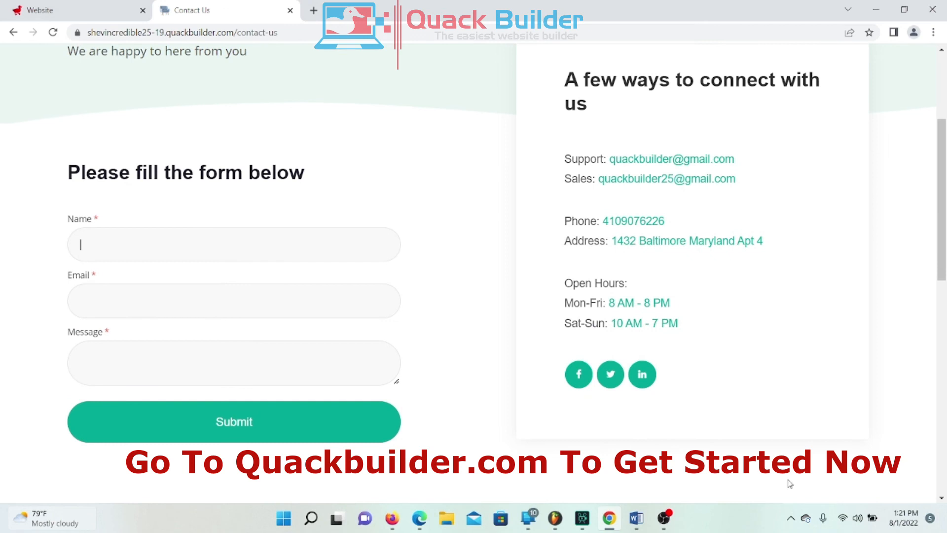
Step: Fill in the contact form's Name field with the sender's name
text(Shevar)
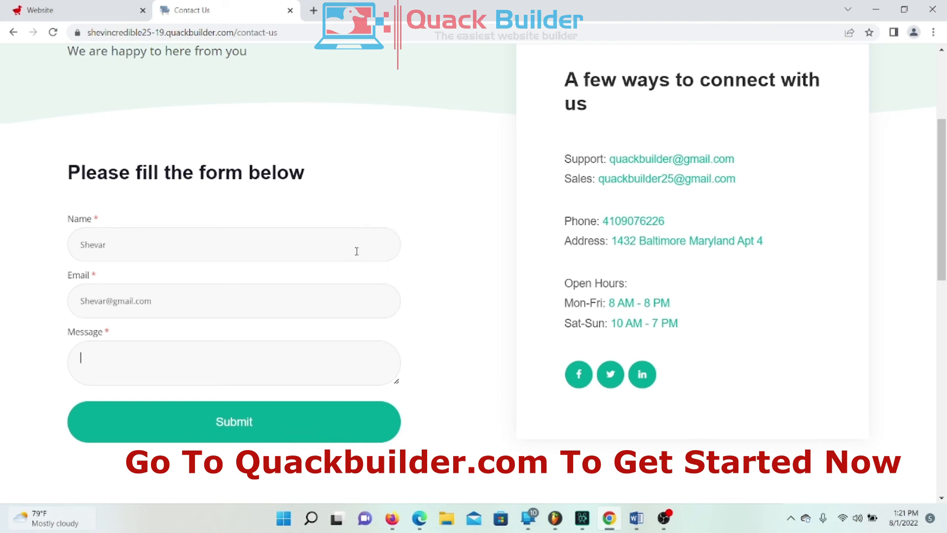
scroll(412, 388, up, 4)
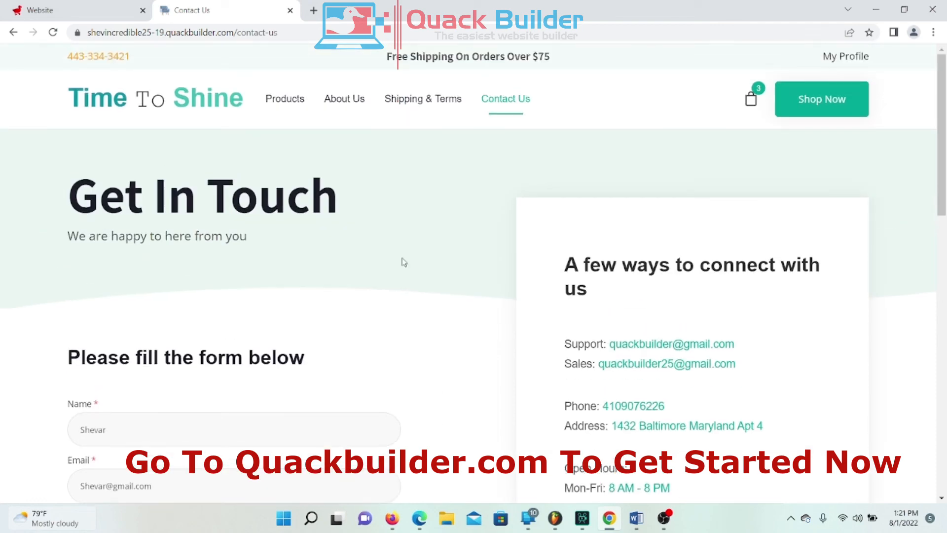
drag(389, 206, 101, 198)
click(198, 240)
scroll(229, 286, down, 5)
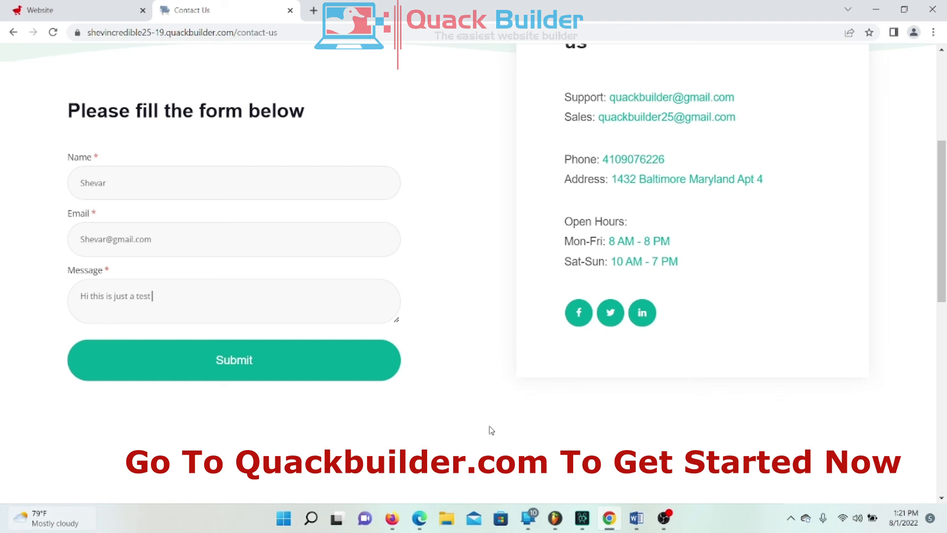
Step: Submit the test message 'Hi this is just a test' and see the Thank you! confirmation
click(199, 370)
scroll(520, 294, up, 3)
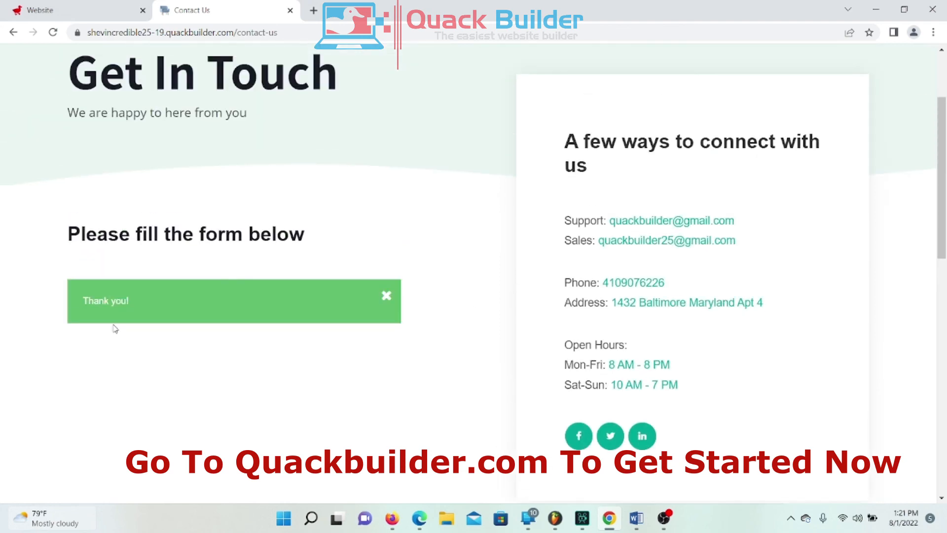
drag(146, 303, 70, 305)
click(120, 376)
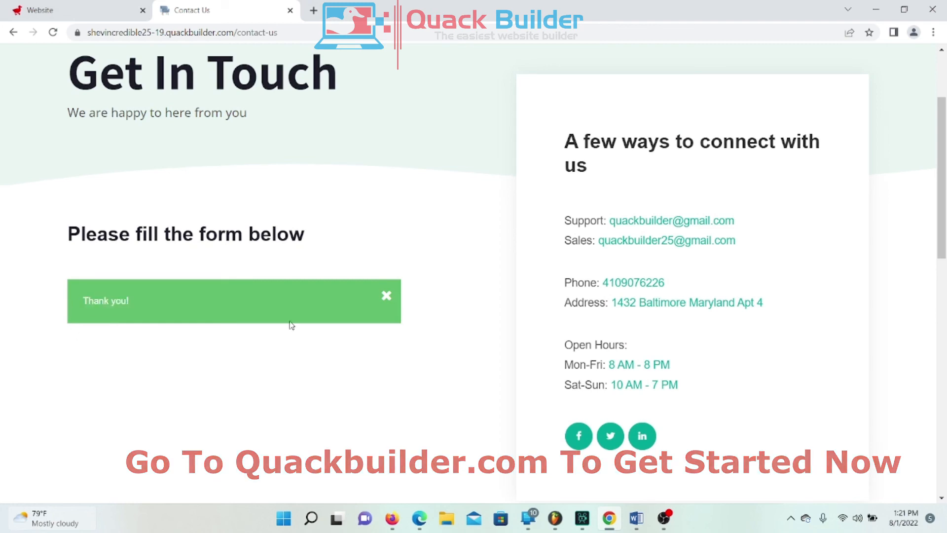
scroll(410, 463, up, 1)
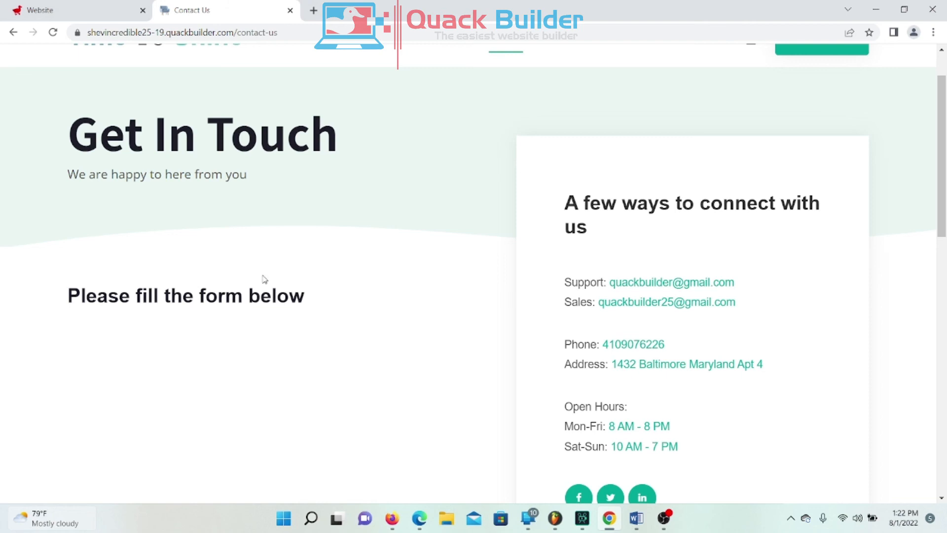
scroll(285, 266, up, 1)
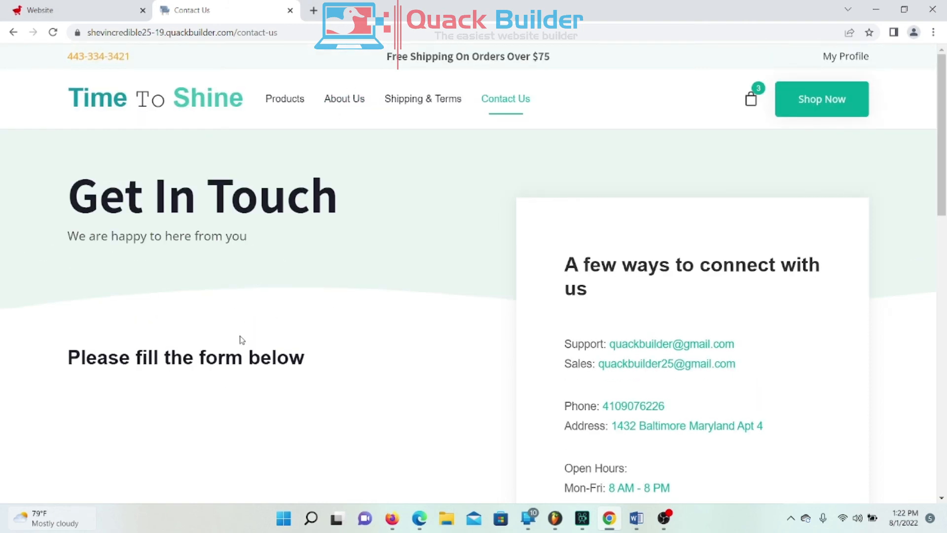
Step: Open the newest contact in Contacts and expand its form submission showing 'Hi this is just a test'
click(75, 14)
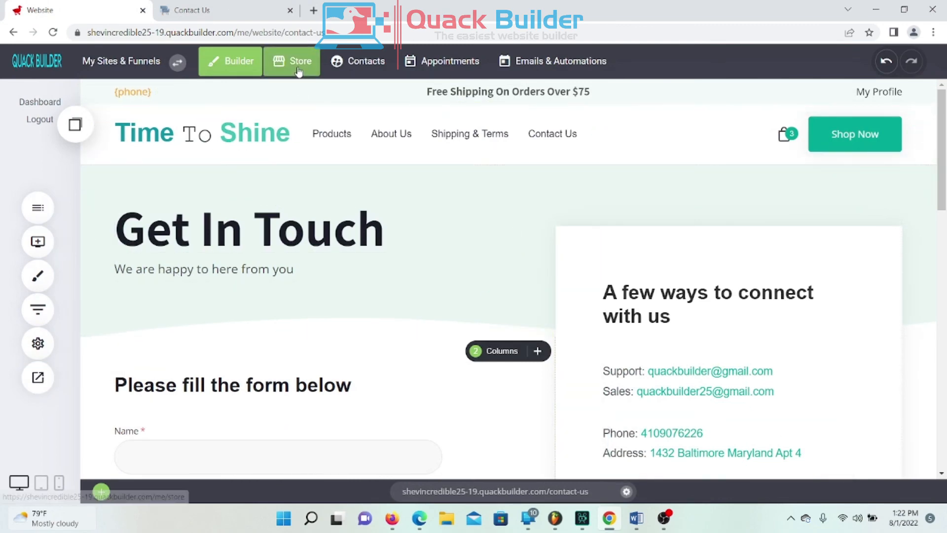
click(359, 61)
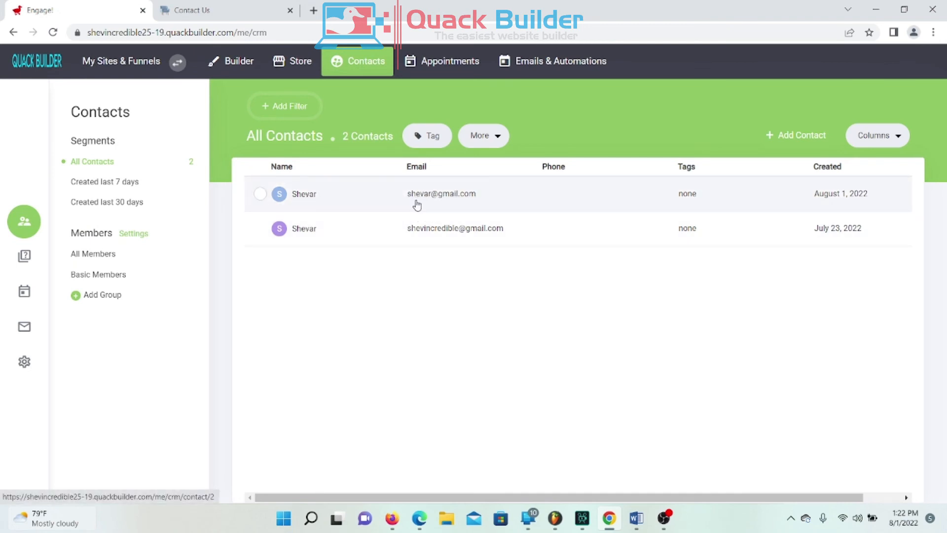
click(444, 197)
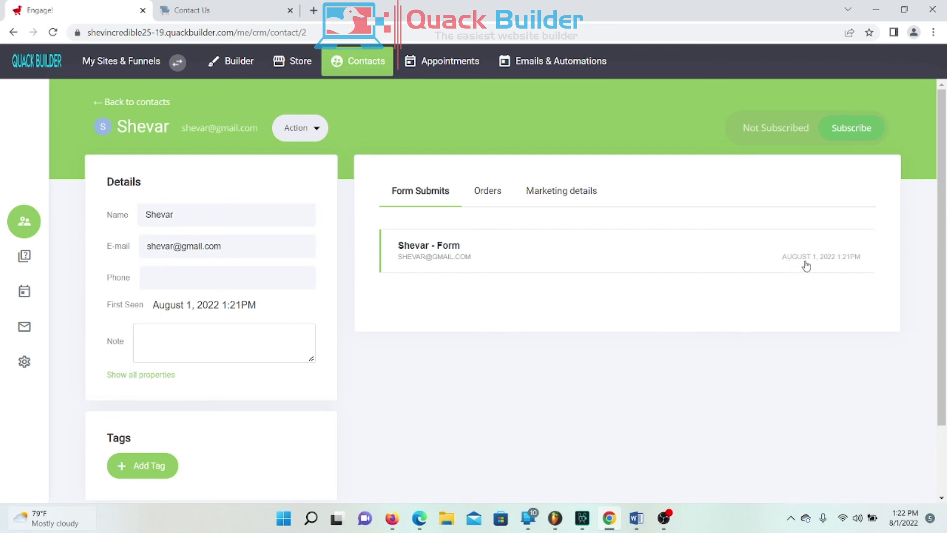
click(448, 254)
scroll(706, 328, down, 2)
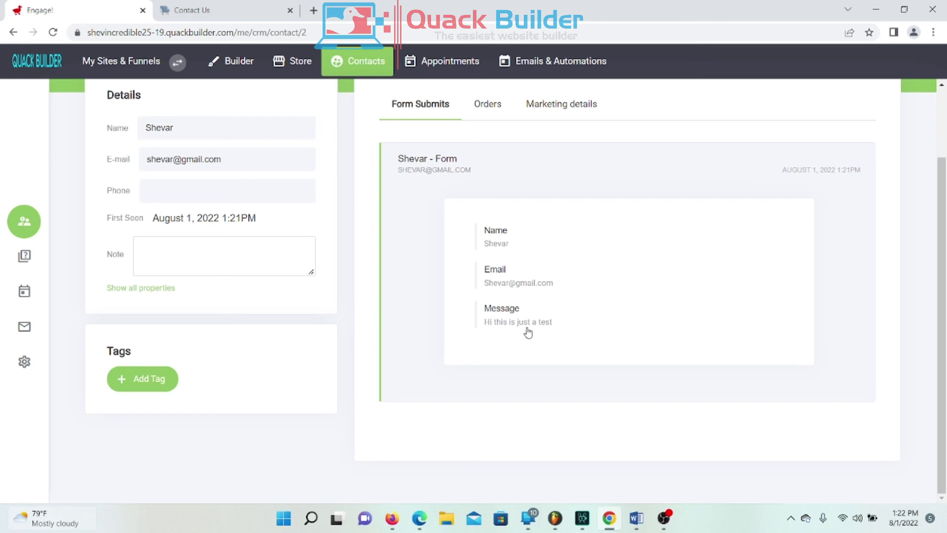
Step: Reload the live Contact Us page
click(196, 7)
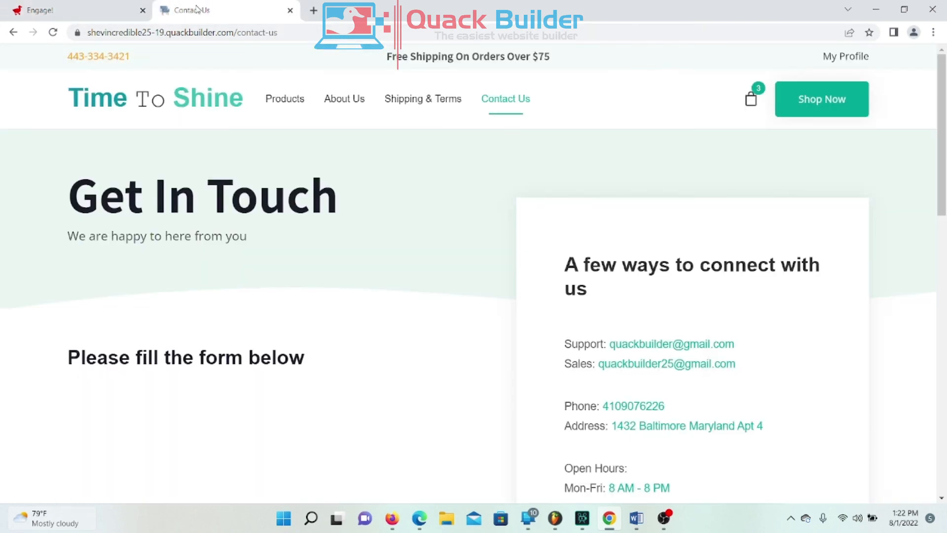
scroll(197, 312, down, 3)
right_click(284, 240)
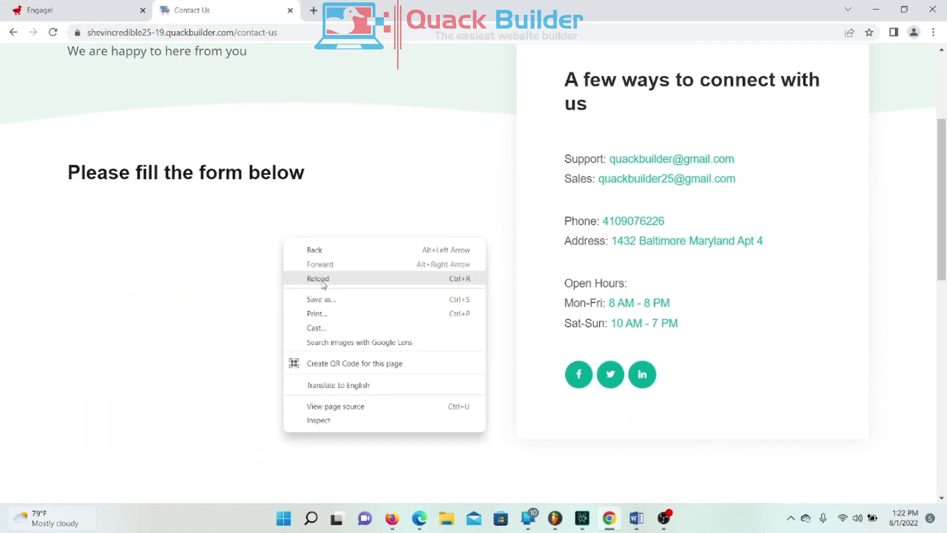
click(316, 278)
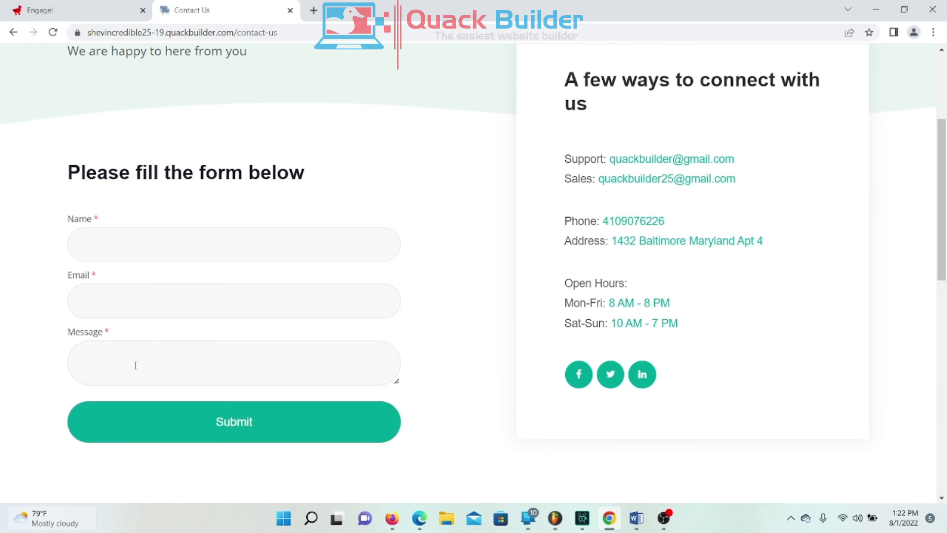
Step: Return to the contact record and re-expand its form submission message
click(85, 10)
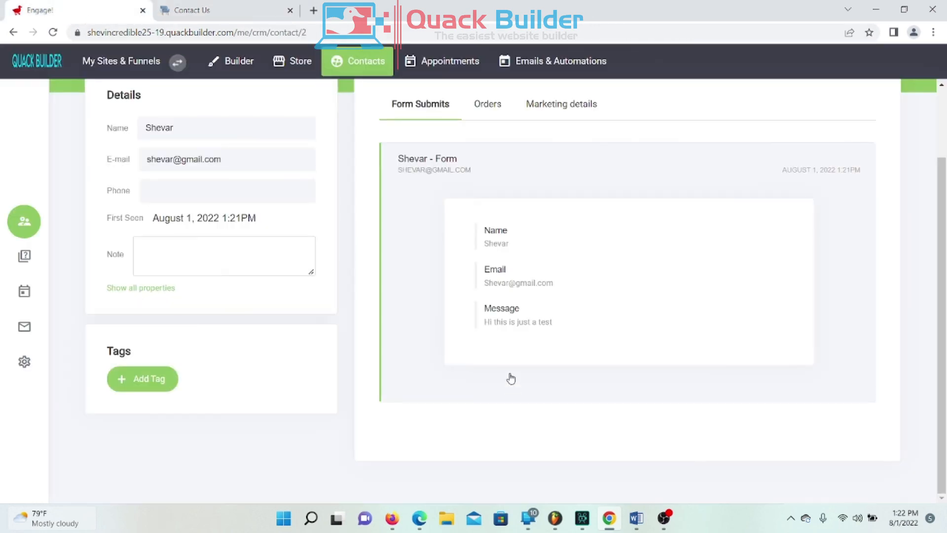
drag(562, 324, 488, 329)
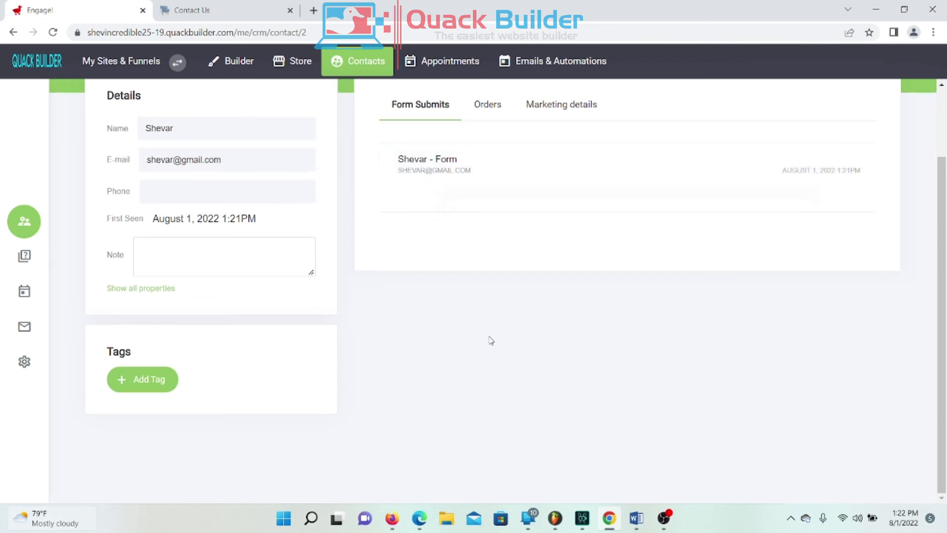
click(465, 180)
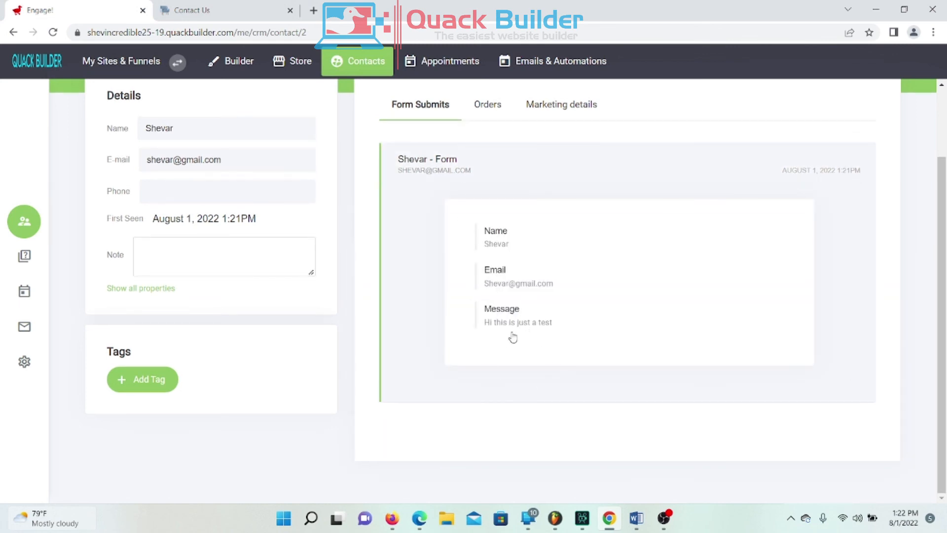
scroll(473, 350, up, 2)
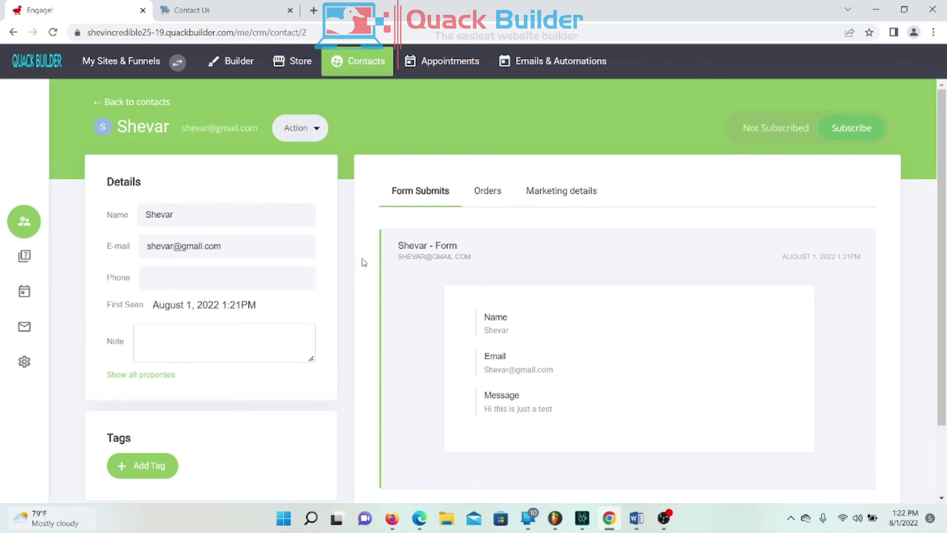
scroll(559, 338, down, 1)
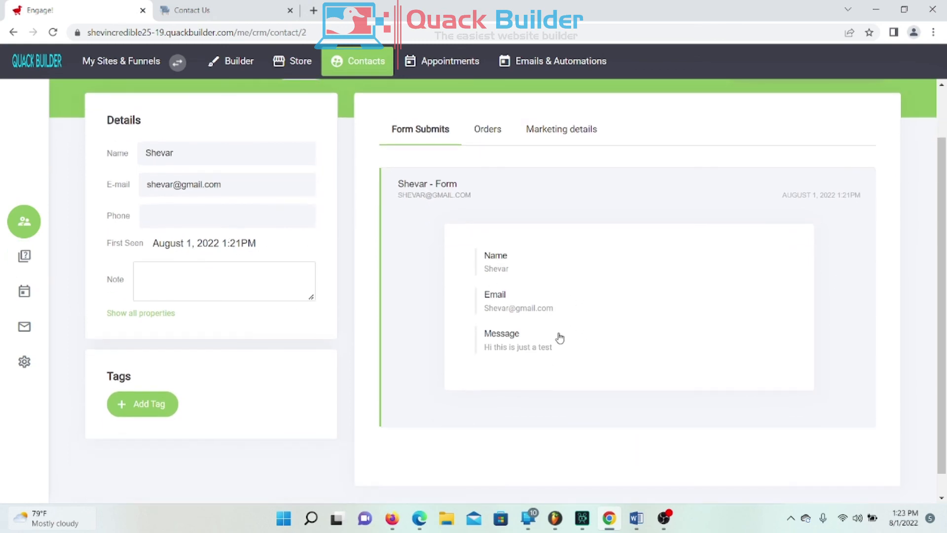
Step: Confirm the contact has no orders yet, then go to the Store's e-commerce dashboard
click(489, 135)
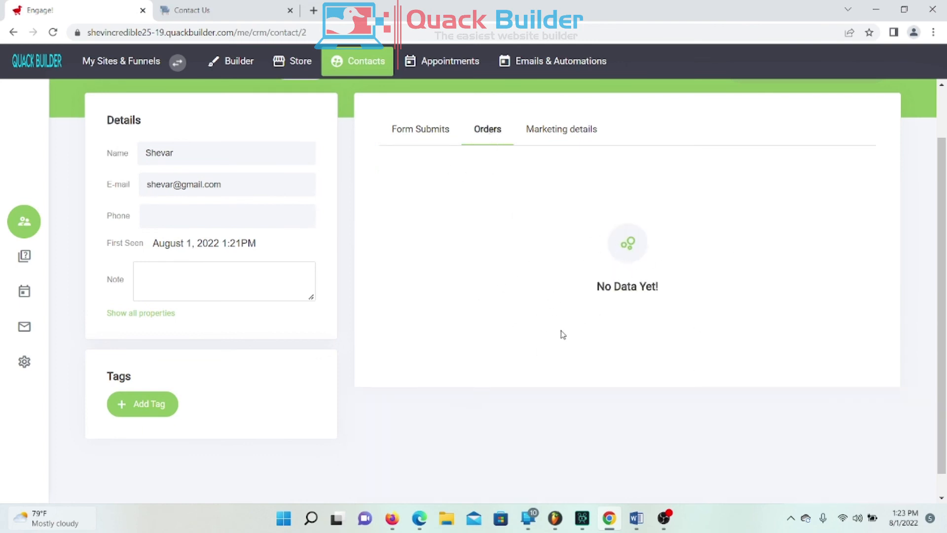
click(411, 143)
click(504, 142)
click(414, 131)
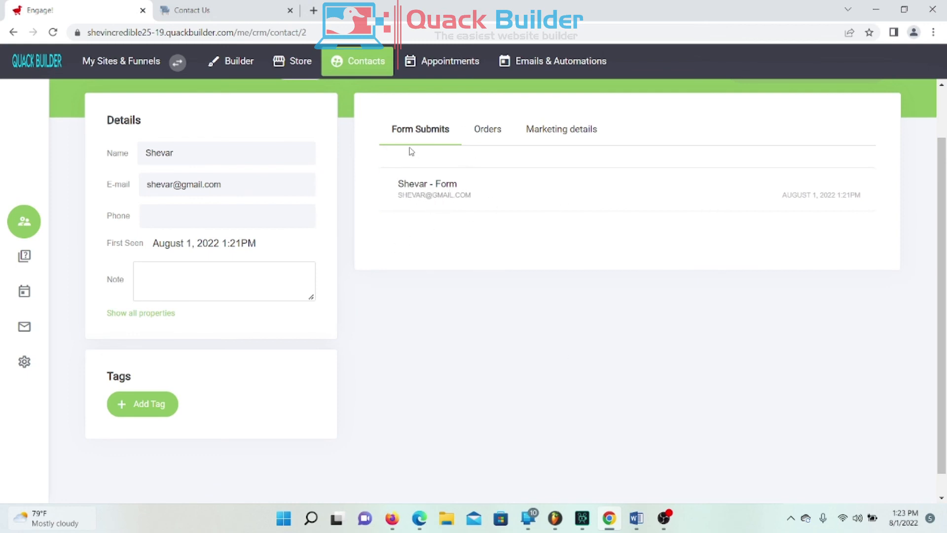
click(413, 193)
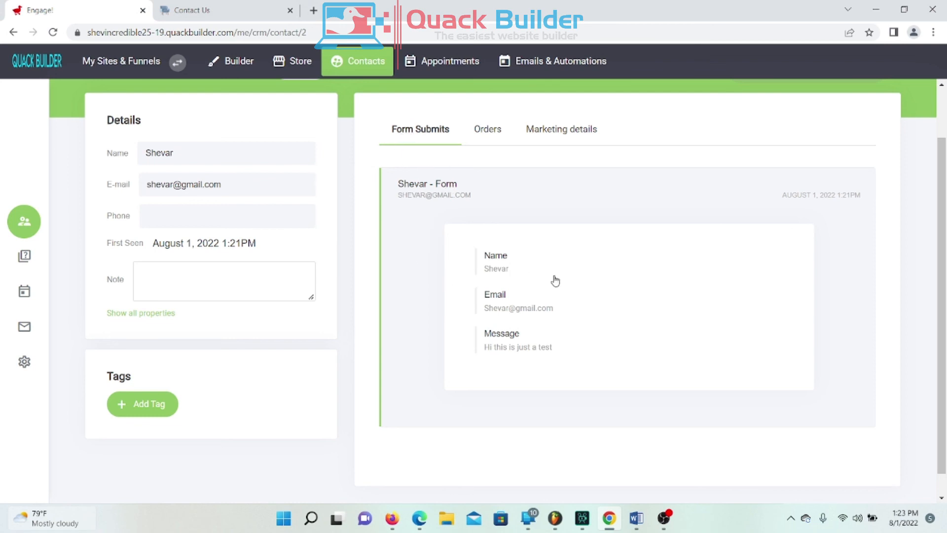
click(478, 134)
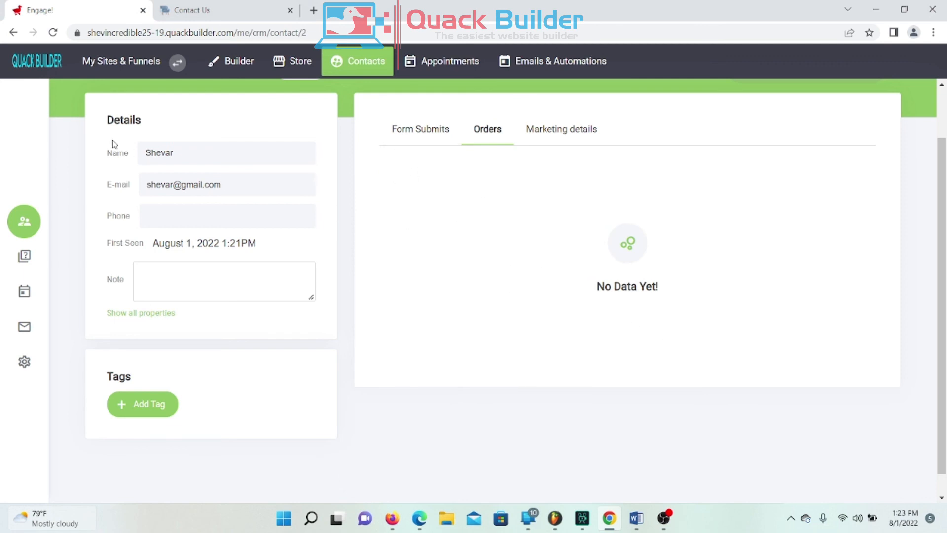
click(301, 75)
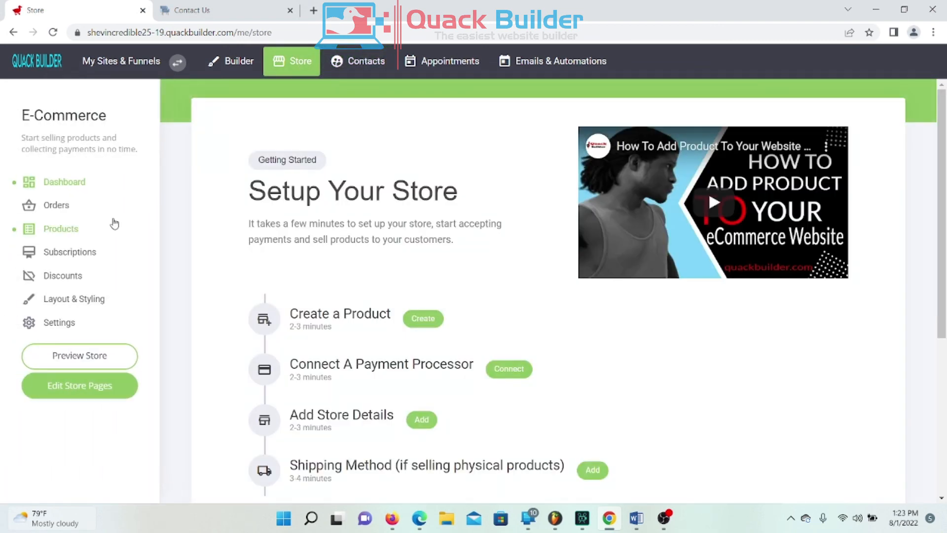
Step: Look through the store's 7 products, then open the All Contacts list showing 2 contacts
click(88, 229)
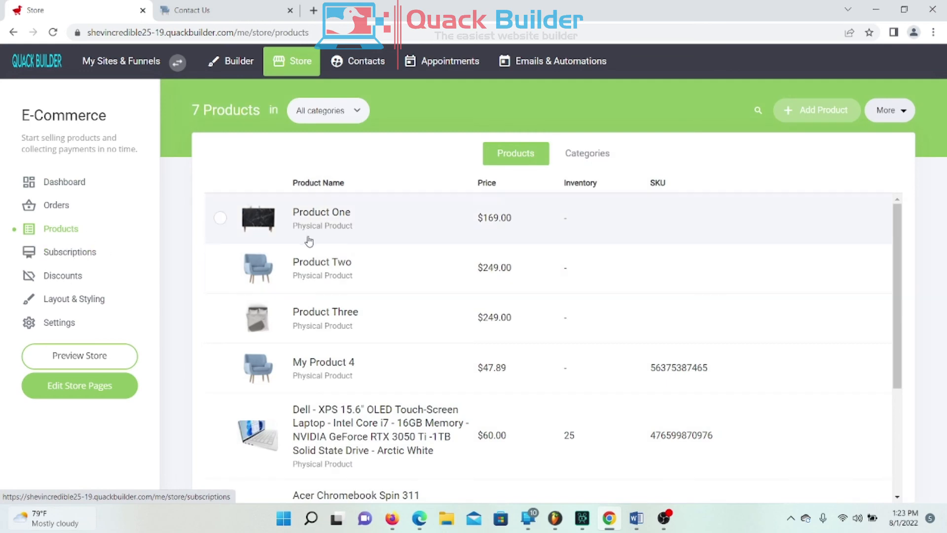
scroll(469, 302, down, 2)
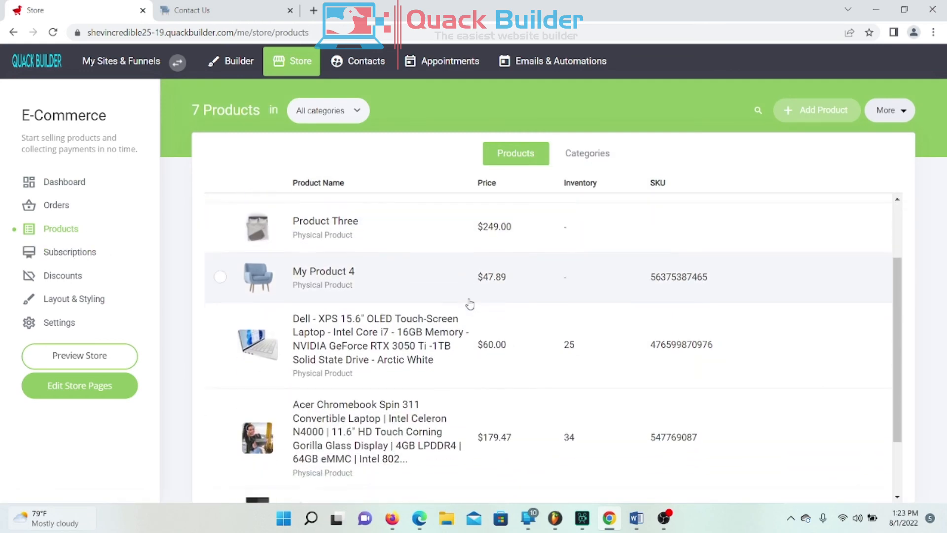
scroll(469, 305, down, 2)
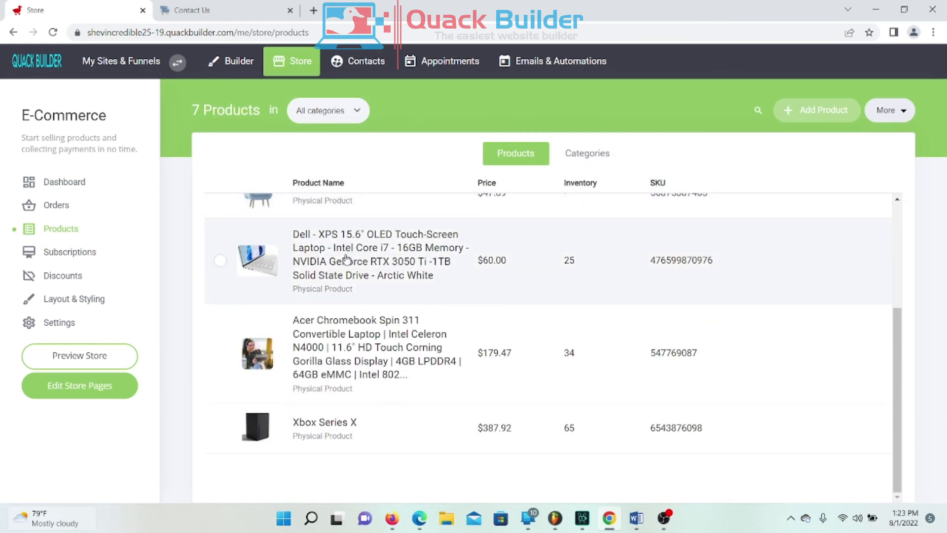
scroll(638, 369, up, 2)
scroll(638, 366, down, 1)
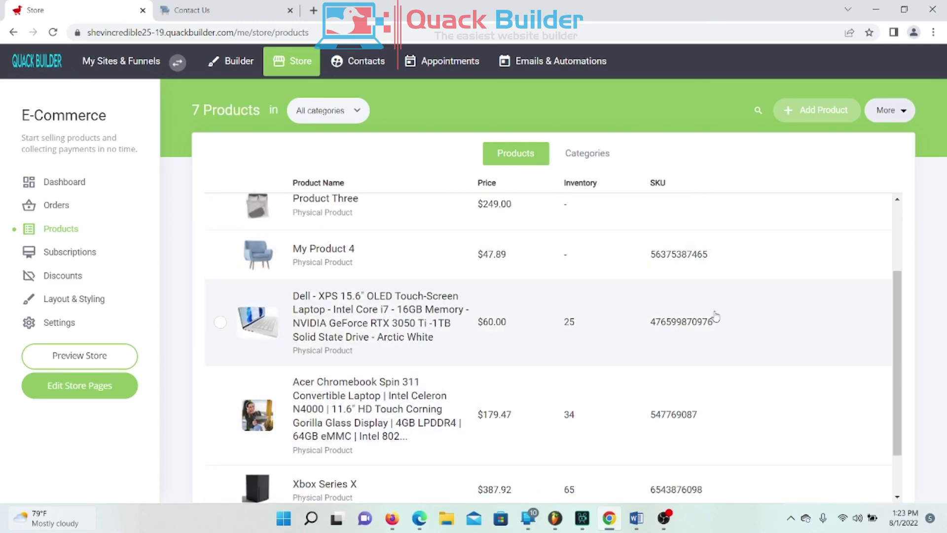
scroll(719, 314, up, 3)
scroll(703, 306, down, 4)
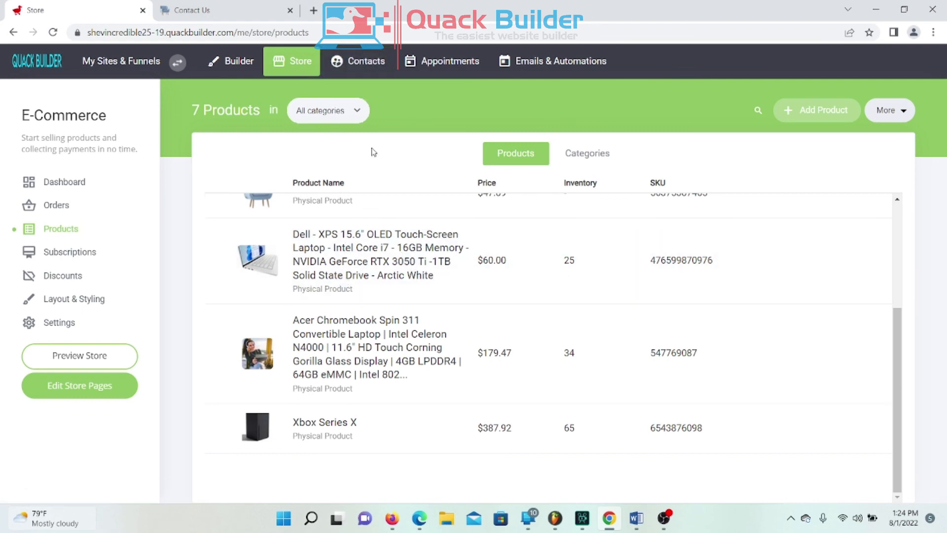
click(359, 61)
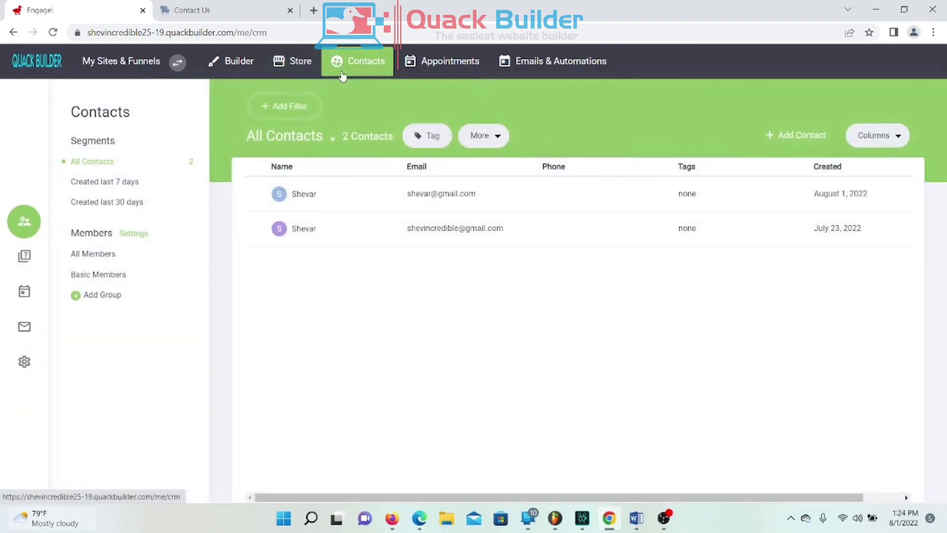
Step: Review the newest contact's orders, email marketing details and form submissions
click(414, 202)
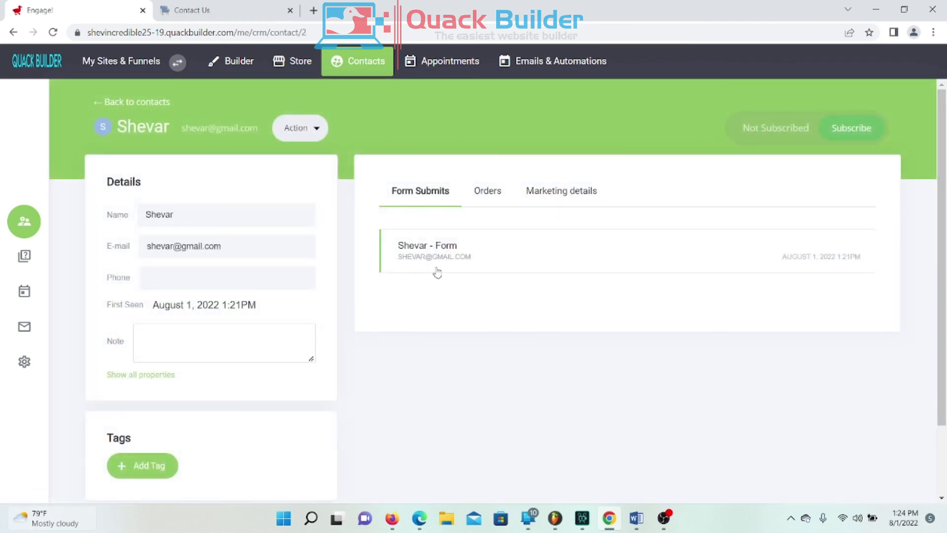
click(488, 195)
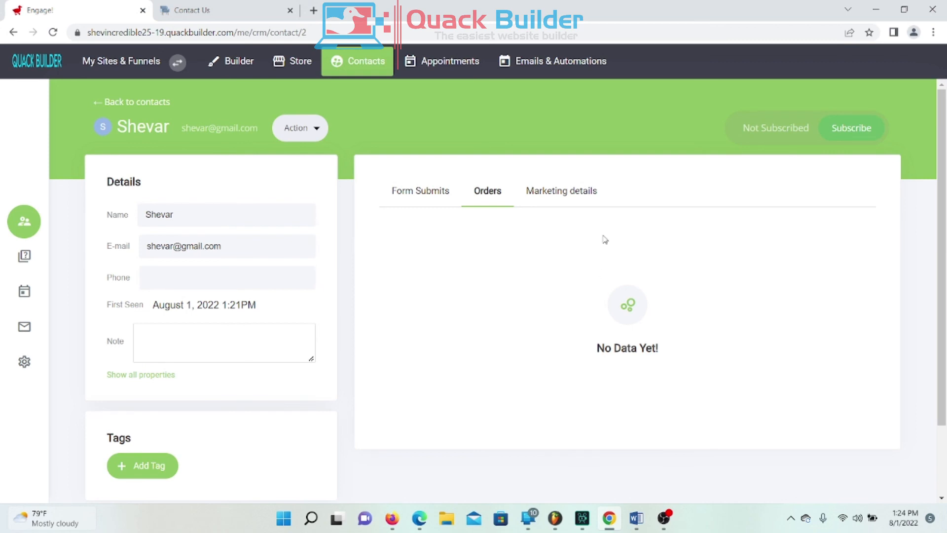
click(561, 200)
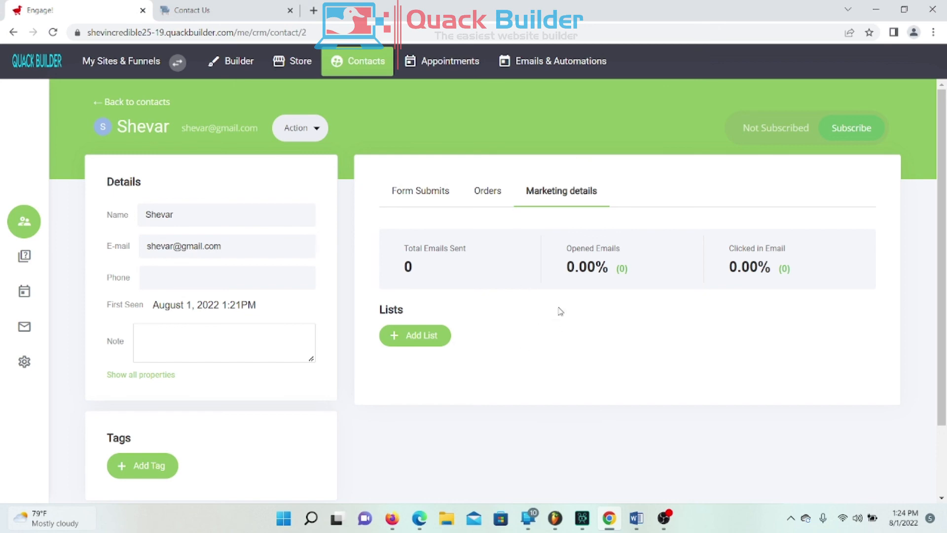
click(417, 193)
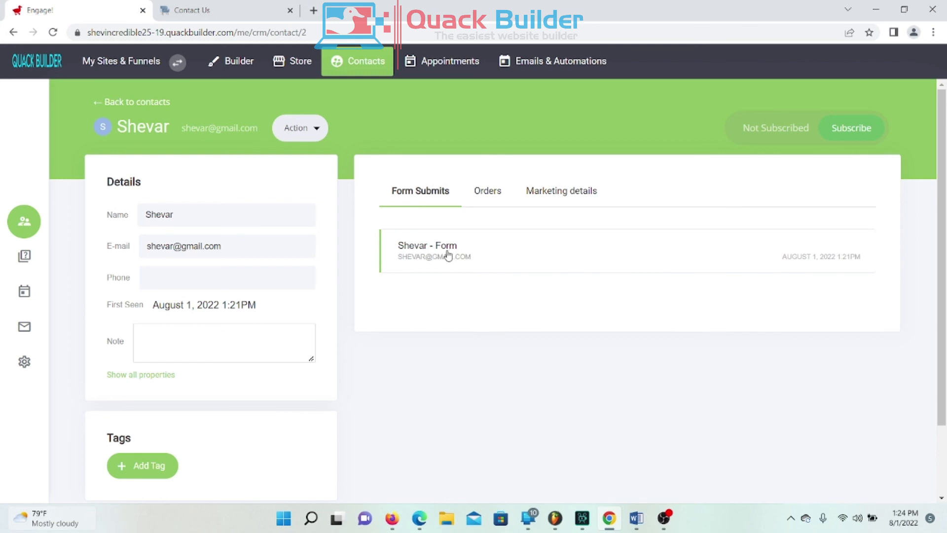
click(540, 191)
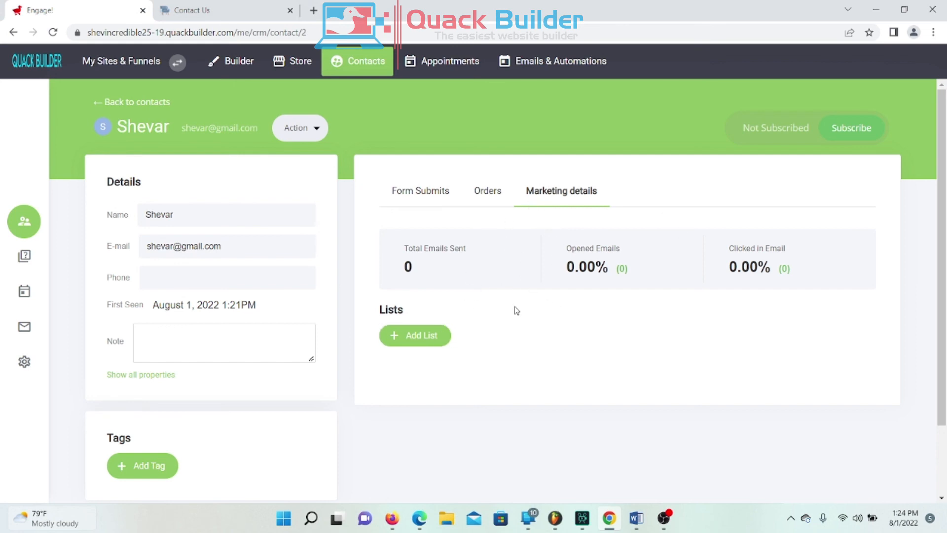
Step: Return to the contacts list and open the Time To Shine site in the builder
drag(553, 330, 556, 321)
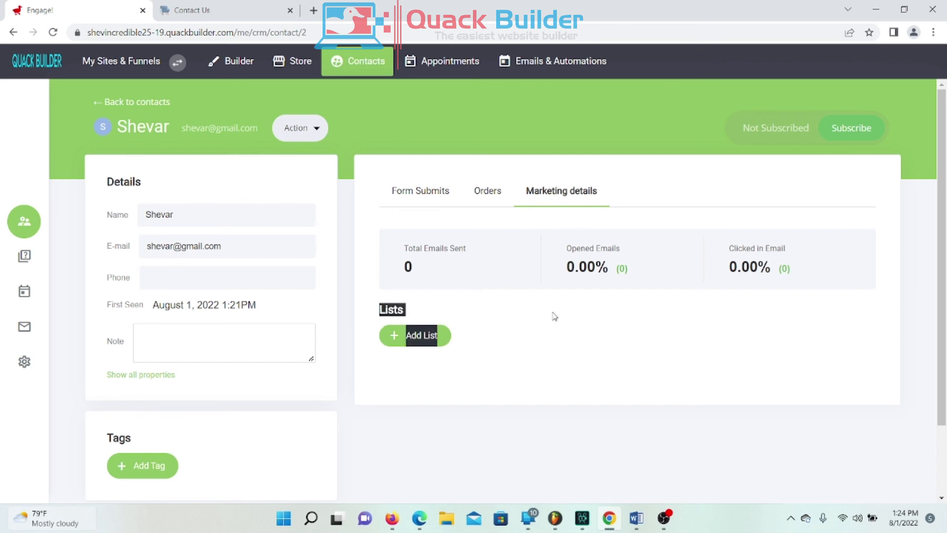
click(427, 284)
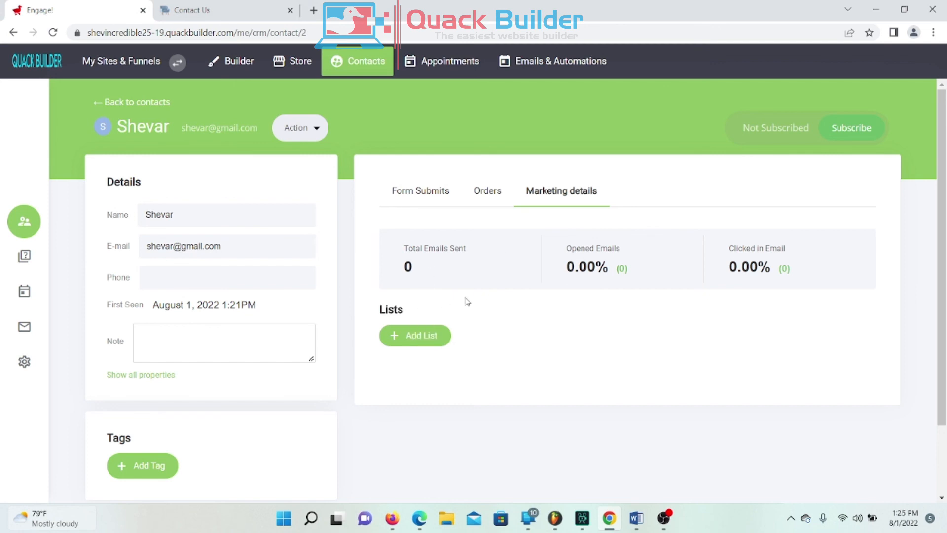
click(355, 72)
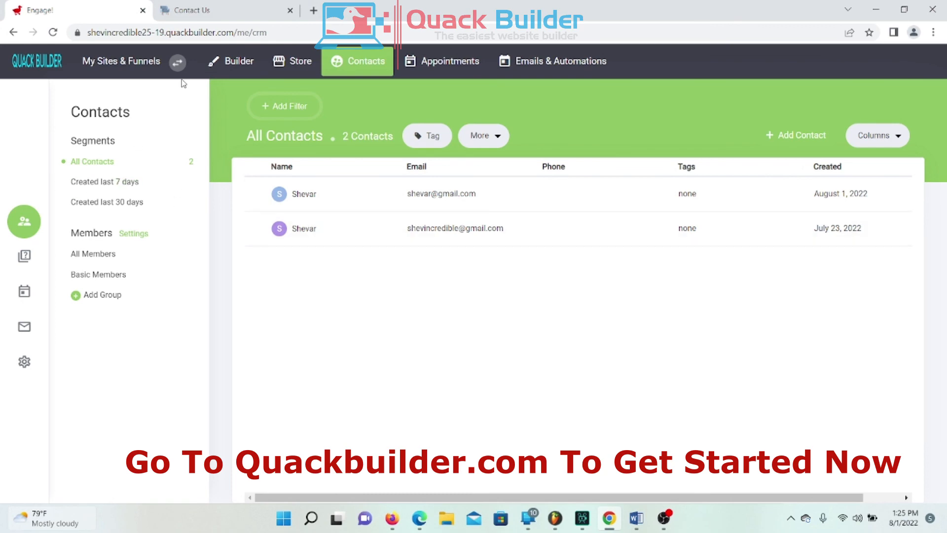
click(238, 72)
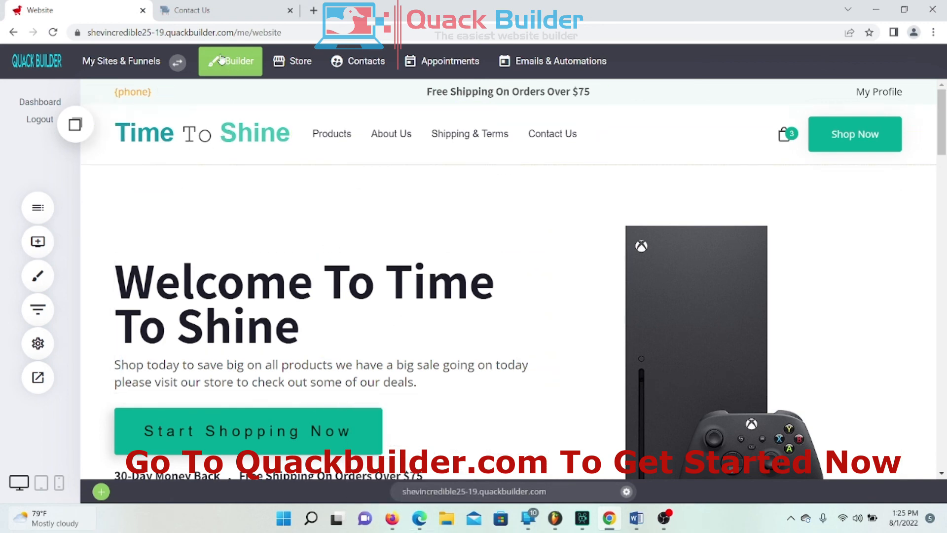
click(210, 12)
scroll(127, 158, up, 4)
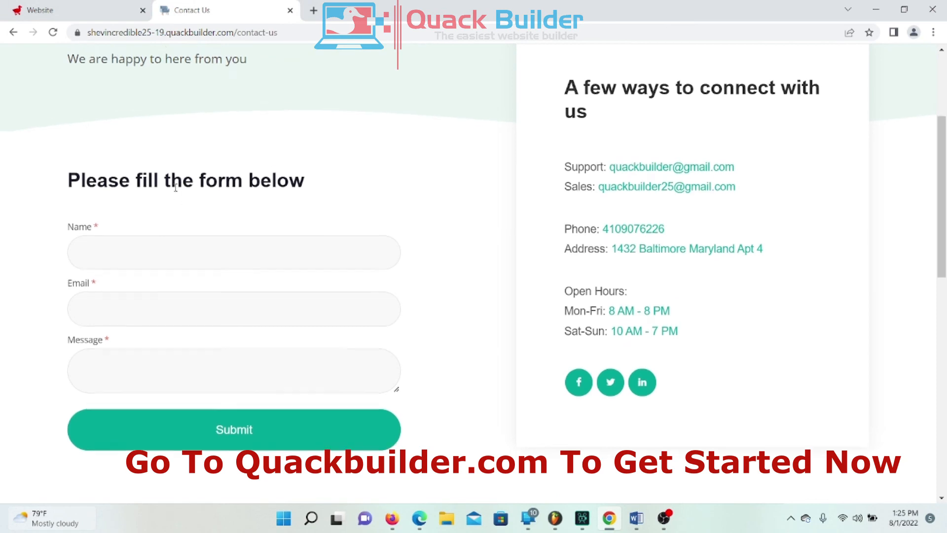
click(138, 102)
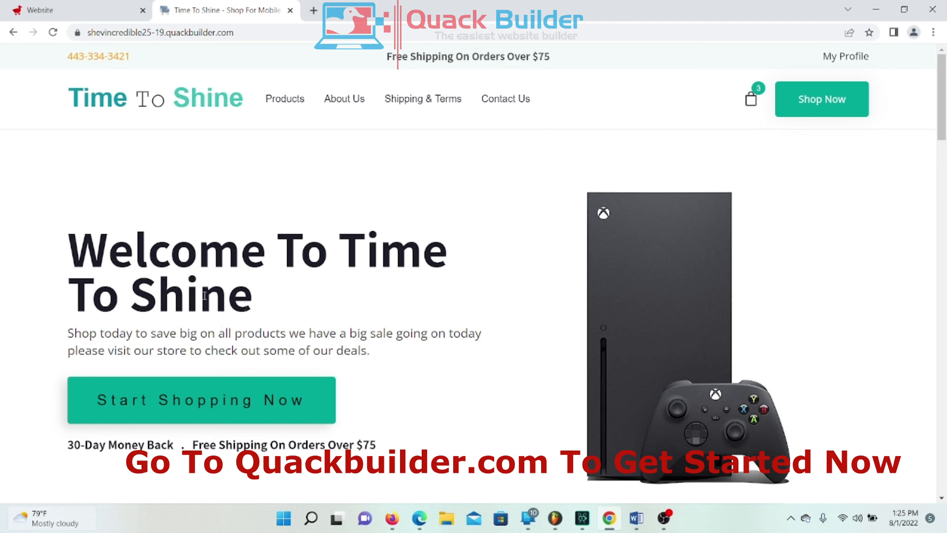
scroll(251, 250, down, 3)
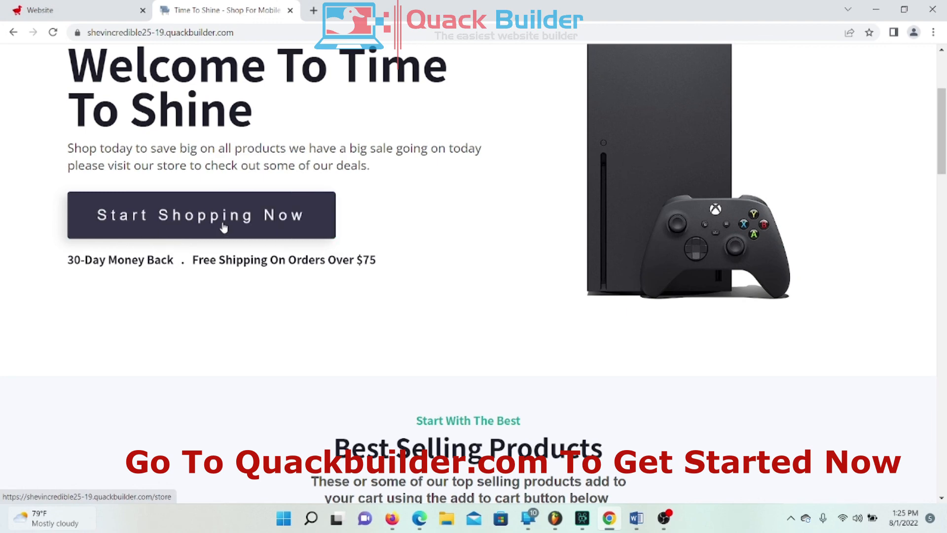
scroll(223, 228, down, 7)
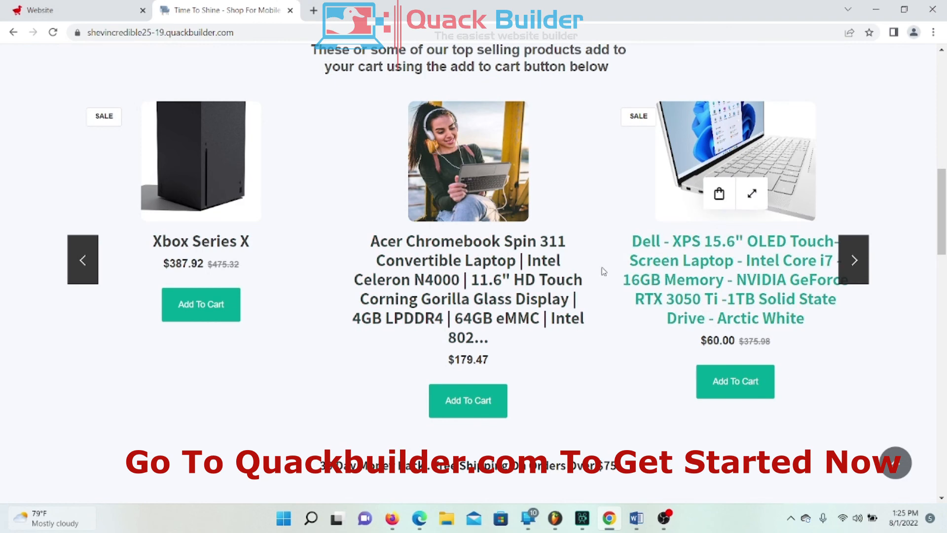
scroll(308, 321, up, 7)
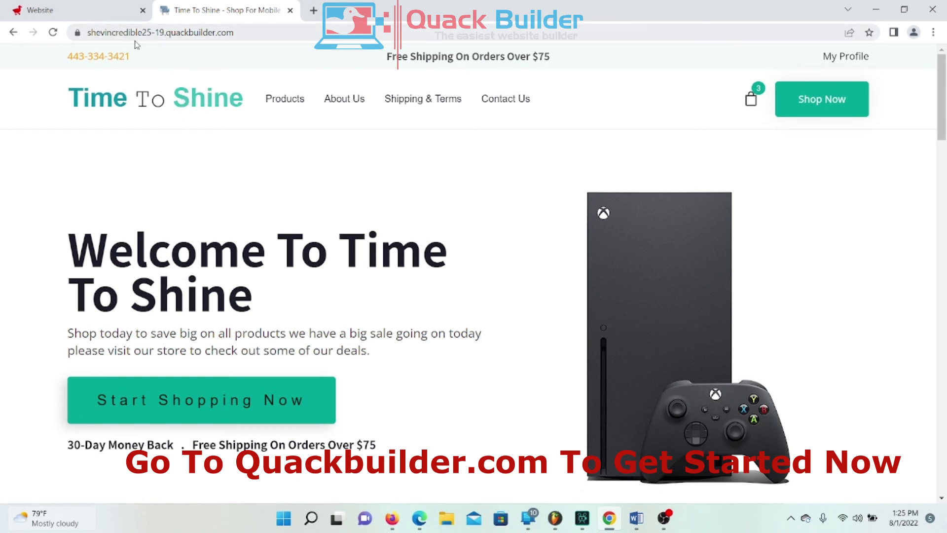
drag(60, 102, 244, 104)
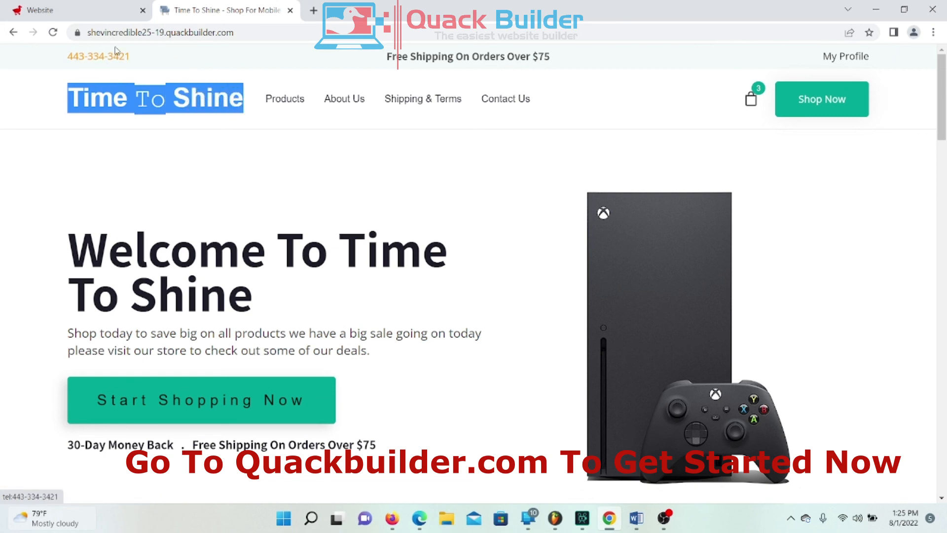
click(87, 129)
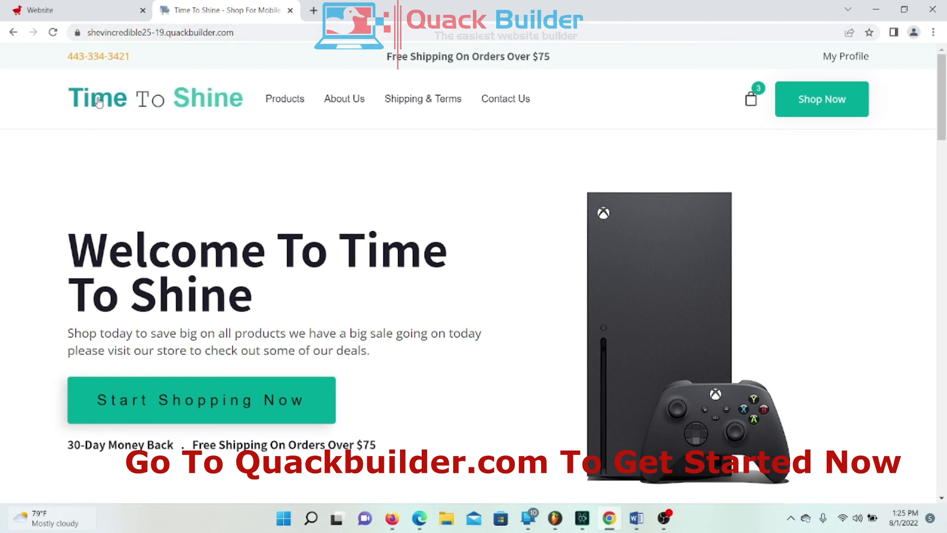
click(90, 20)
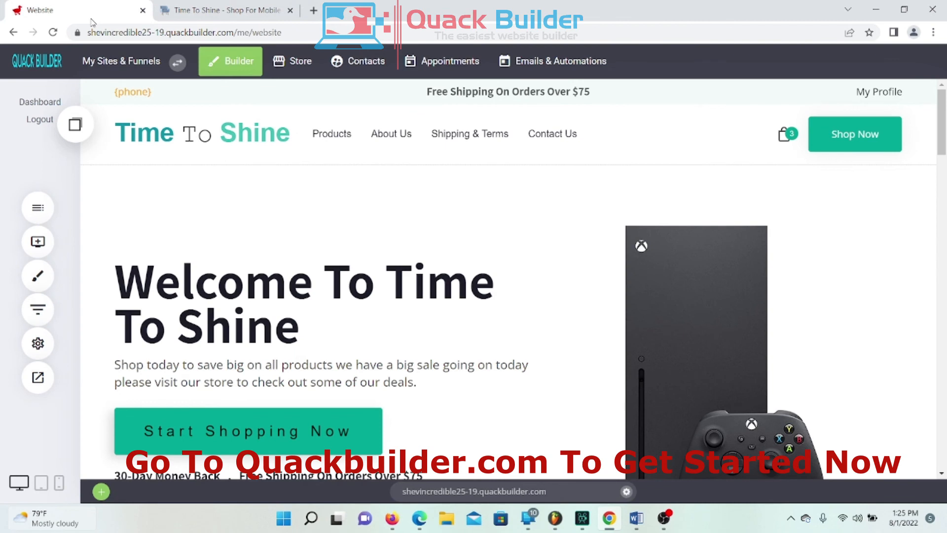
click(49, 337)
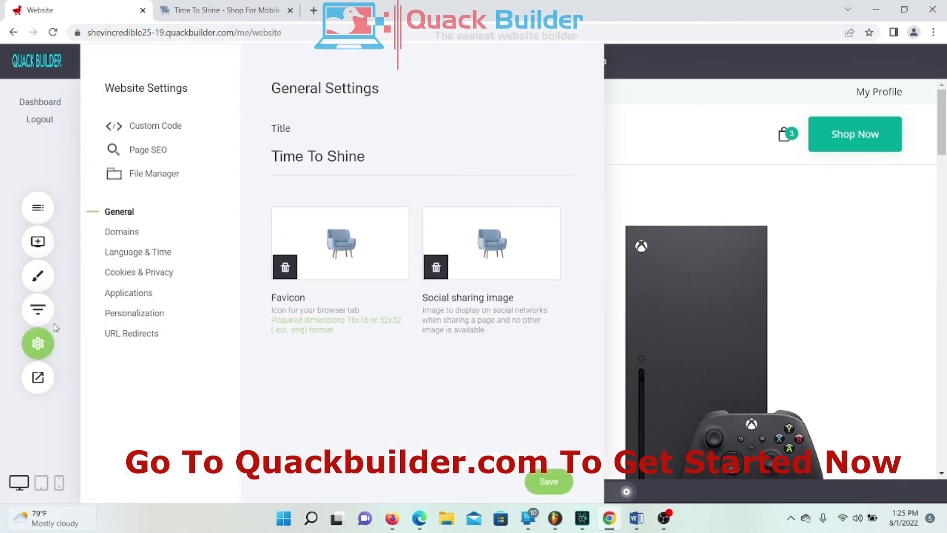
click(131, 232)
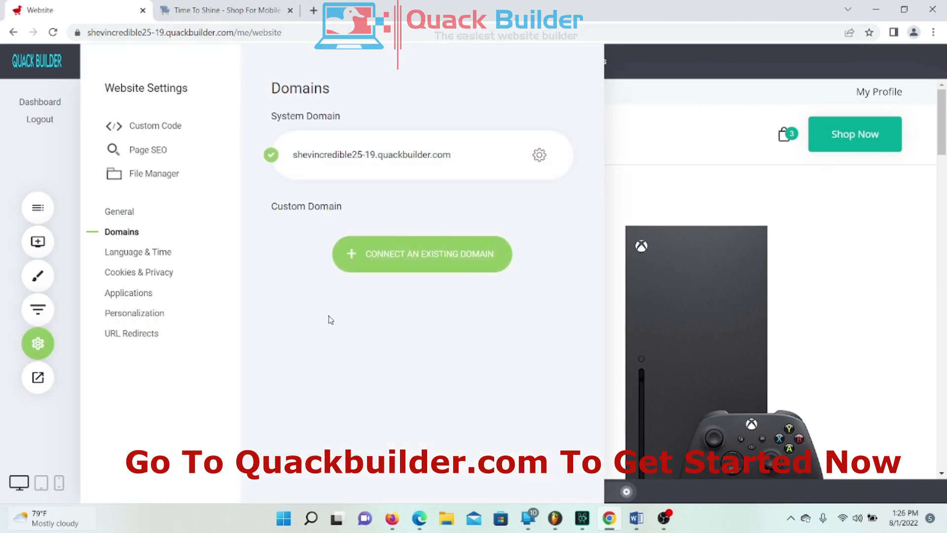
click(423, 267)
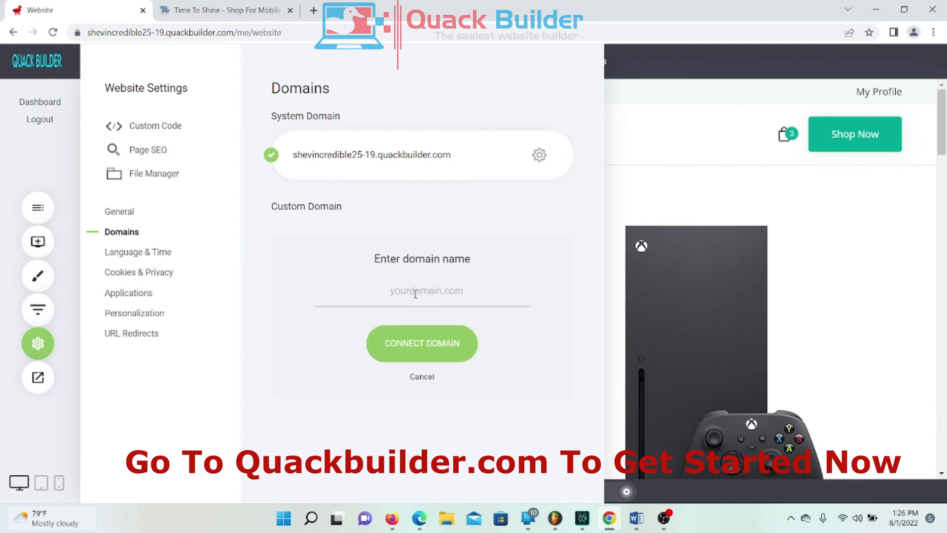
click(400, 290)
click(206, 14)
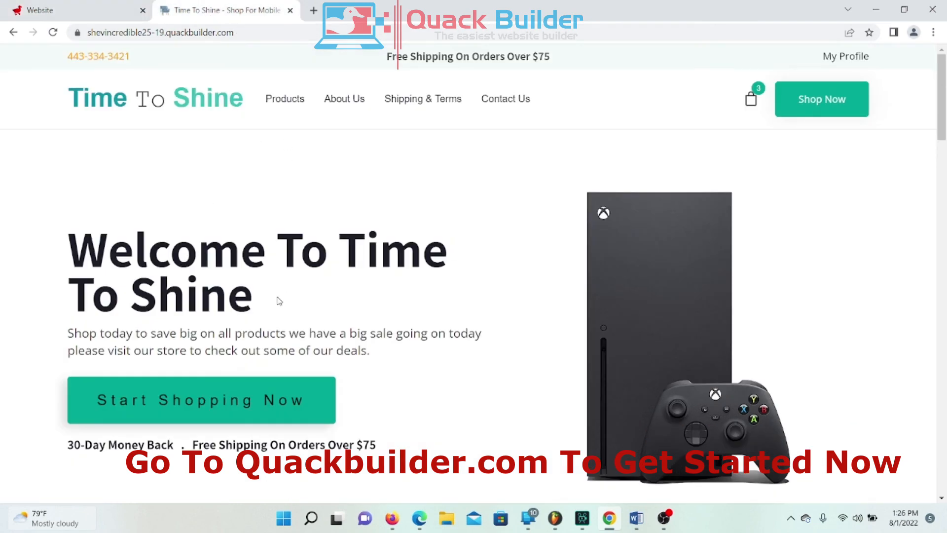
click(94, 18)
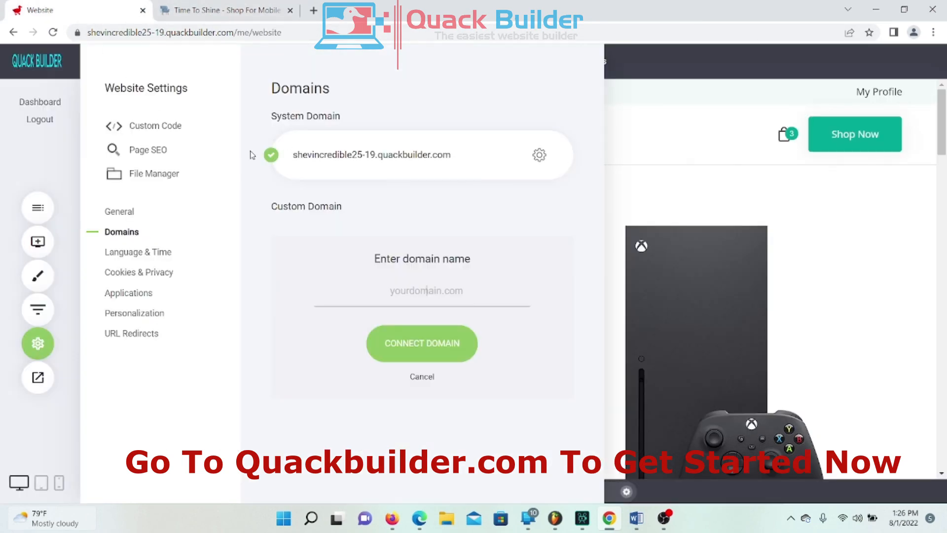
click(772, 195)
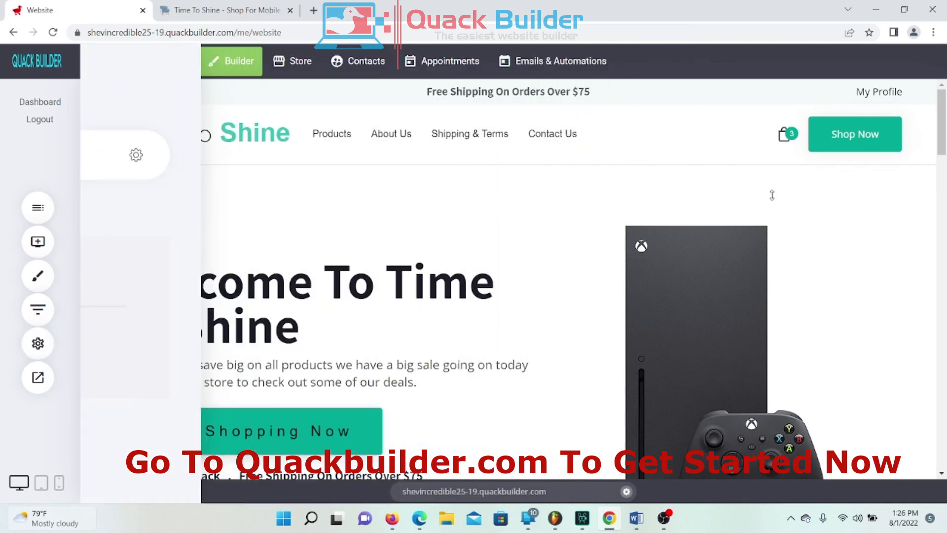